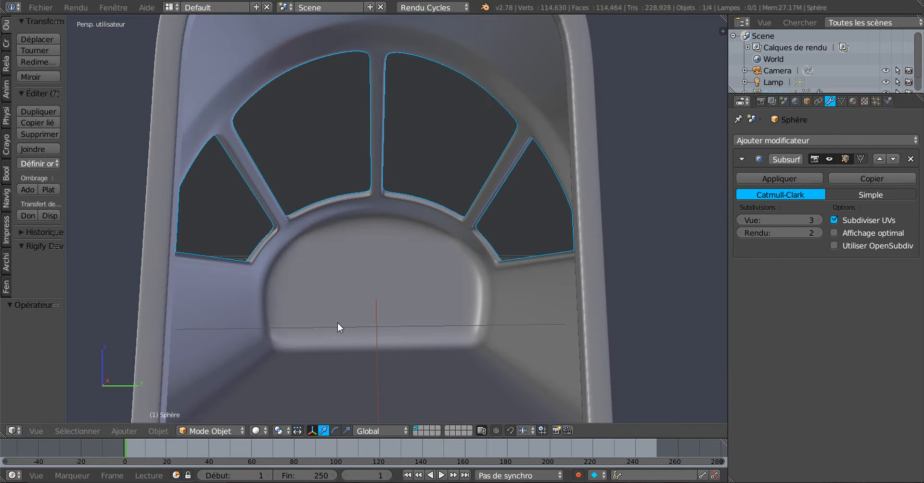
# - Enter Edit Mode on the fuselage mesh in the front view and switch to face selection
pyautogui.click(579, 347)
pyautogui.scroll(-8, 421, 337)
pyautogui.moveTo(406, 344); pyautogui.dragTo(481, 324, button='middle')
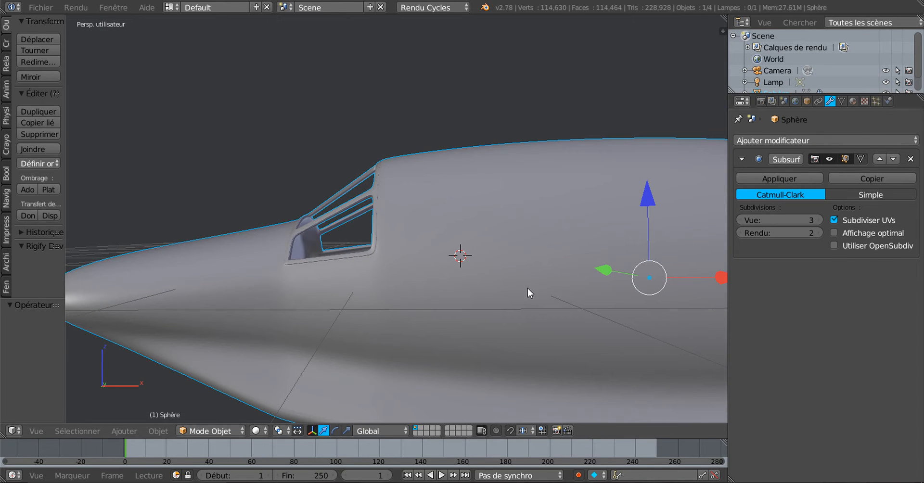
pyautogui.press('KP_1')
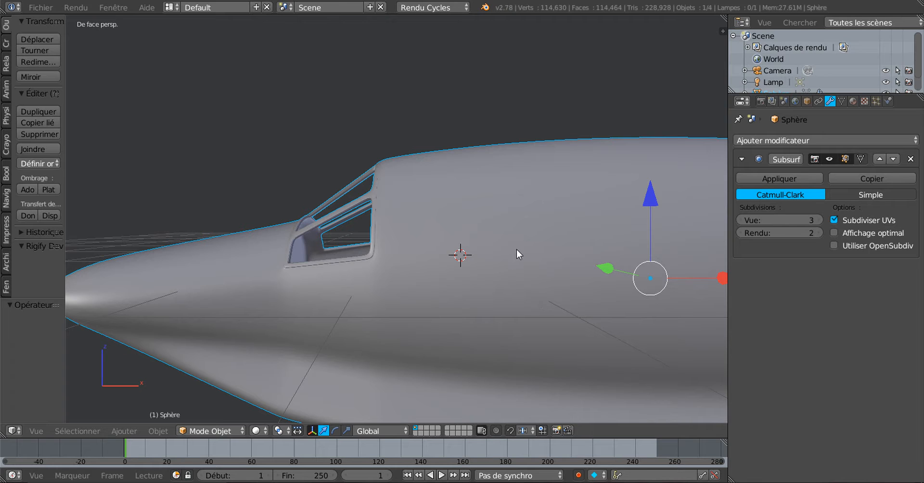
pyautogui.press('Tab')
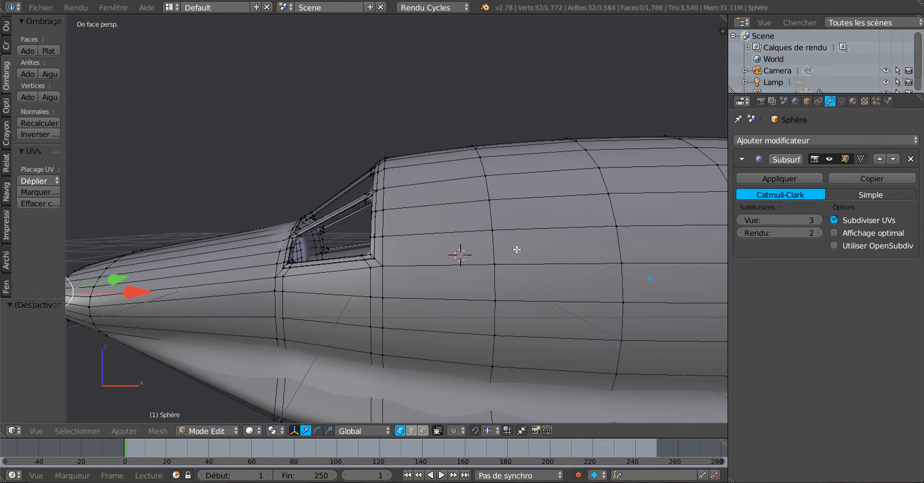
pyautogui.click(422, 431)
# - Select the six adjacent faces running up and over the fuselage roof in the second section behind the cockpit window
pyautogui.rightClick(552, 243)
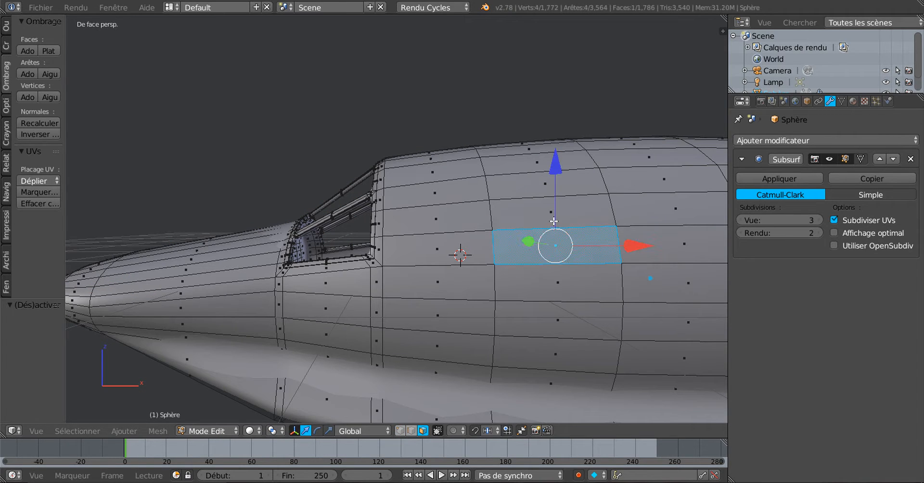
pyautogui.keyDown('shift'); pyautogui.rightClick(554, 220); pyautogui.keyUp('shift')
pyautogui.keyDown('shift'); pyautogui.rightClick(552, 185); pyautogui.keyUp('shift')
pyautogui.keyDown('shift'); pyautogui.rightClick(544, 164); pyautogui.keyUp('shift')
pyautogui.keyDown('shift'); pyautogui.rightClick(536, 153); pyautogui.keyUp('shift')
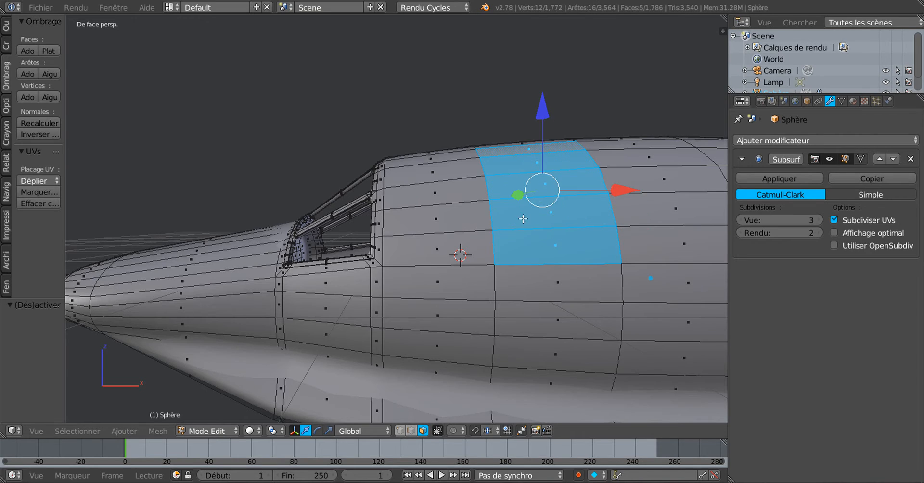
pyautogui.moveTo(536, 153); pyautogui.dragTo(531, 242, button='middle')
pyautogui.keyDown('shift'); pyautogui.rightClick(522, 206); pyautogui.keyUp('shift')
pyautogui.keyDown('shift'); pyautogui.rightClick(504, 198); pyautogui.keyUp('shift')
pyautogui.keyDown('shift'); pyautogui.rightClick(597, 387); pyautogui.keyUp('shift')
# - Inset the six selected roof faces with a thickness of 0.01
pyautogui.moveTo(598, 389); pyautogui.dragTo(608, 341, button='middle')
pyautogui.moveTo(563, 322); pyautogui.dragTo(613, 375, button='middle')
pyautogui.moveTo(569, 338); pyautogui.dragTo(421, 336, button='middle')
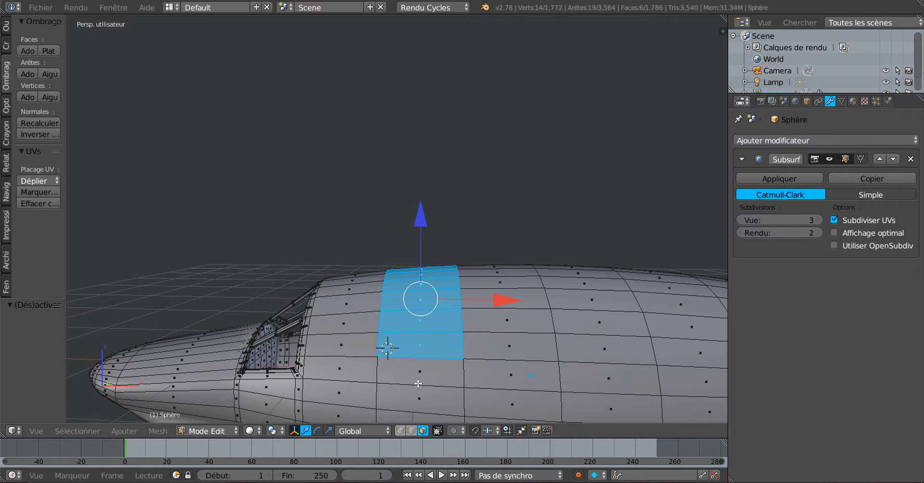
pyautogui.press('KP_1')
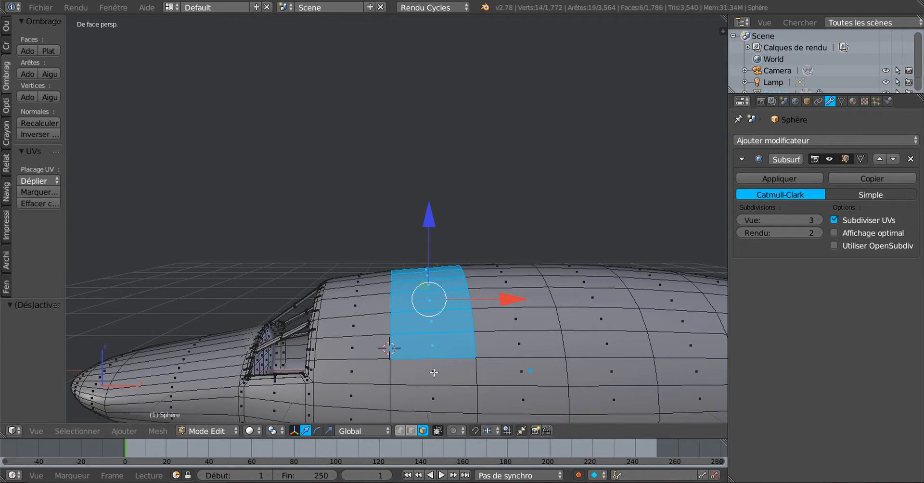
pyautogui.keyDown('shift'); pyautogui.moveTo(477, 339); pyautogui.dragTo(431, 275, button='middle'); pyautogui.keyUp('shift')
pyautogui.scroll(1, 394, 296)
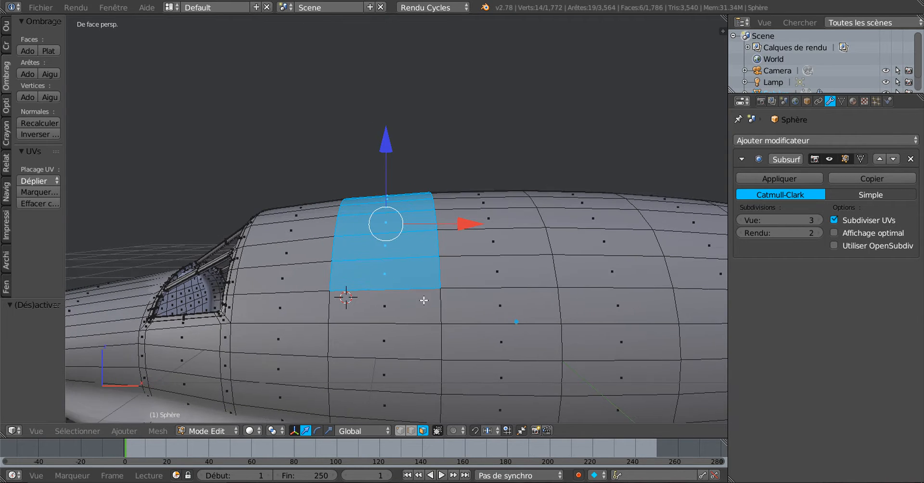
pyautogui.scroll(1, 403, 290)
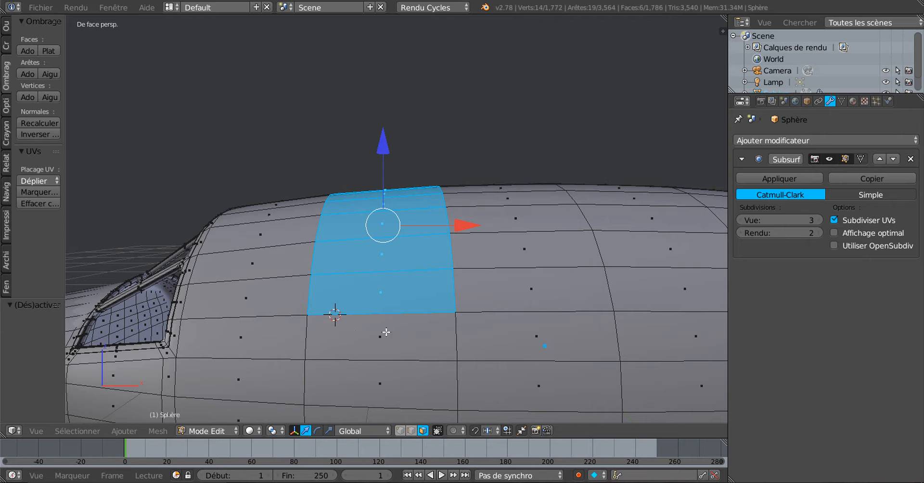
pyautogui.scroll(1, 418, 352)
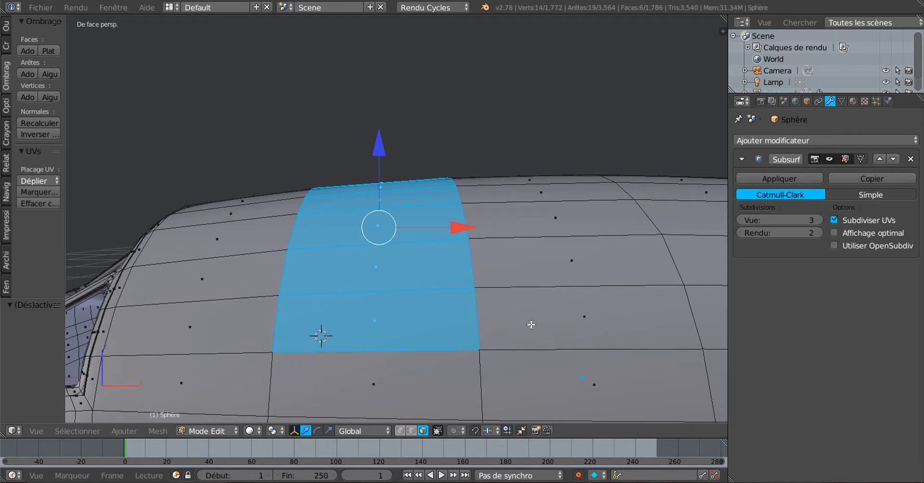
pyautogui.press('i')
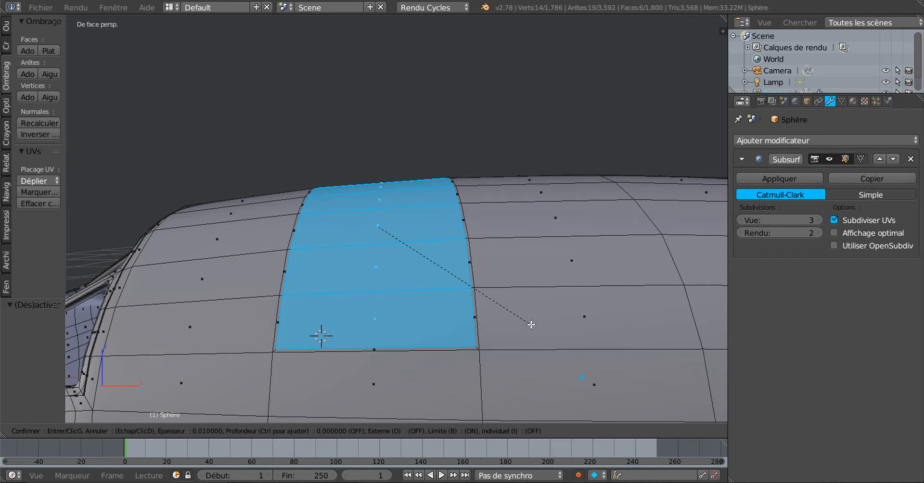
pyautogui.click(531, 324)
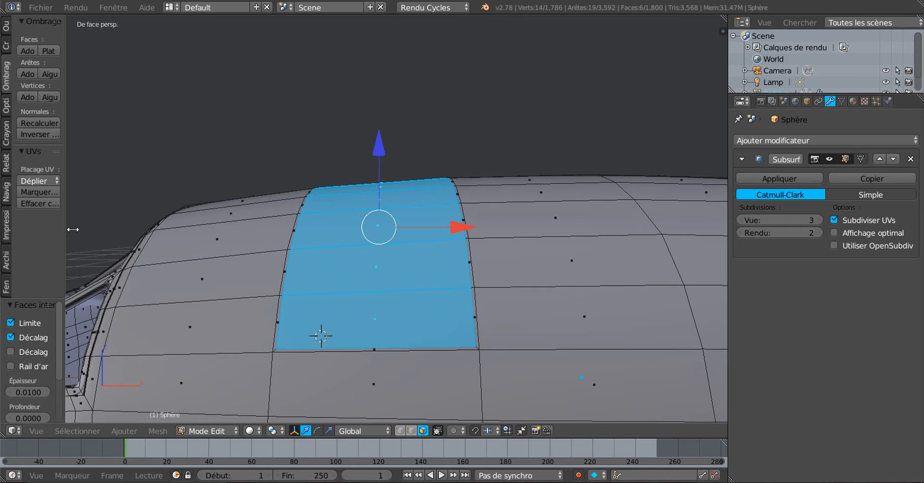
# - Enlarge the inset's settings area and set the inset thickness to 0.02
pyautogui.moveTo(73, 229); pyautogui.dragTo(114, 226)
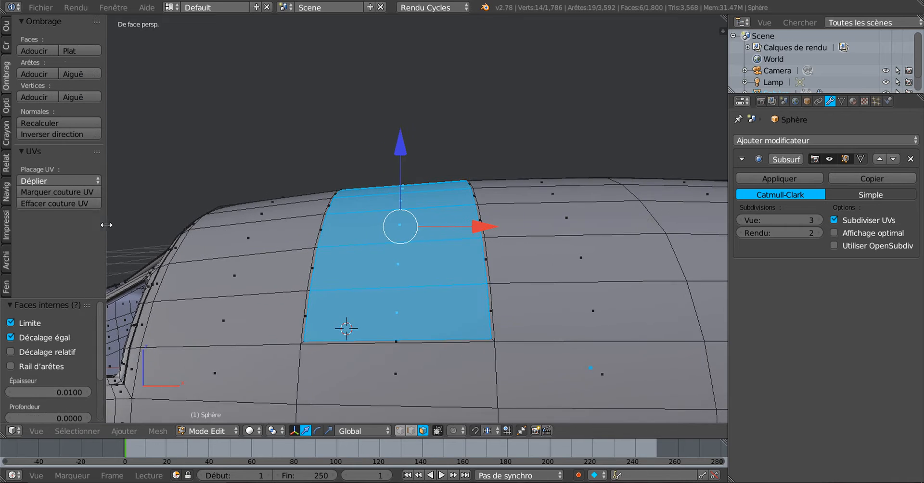
pyautogui.click(76, 204)
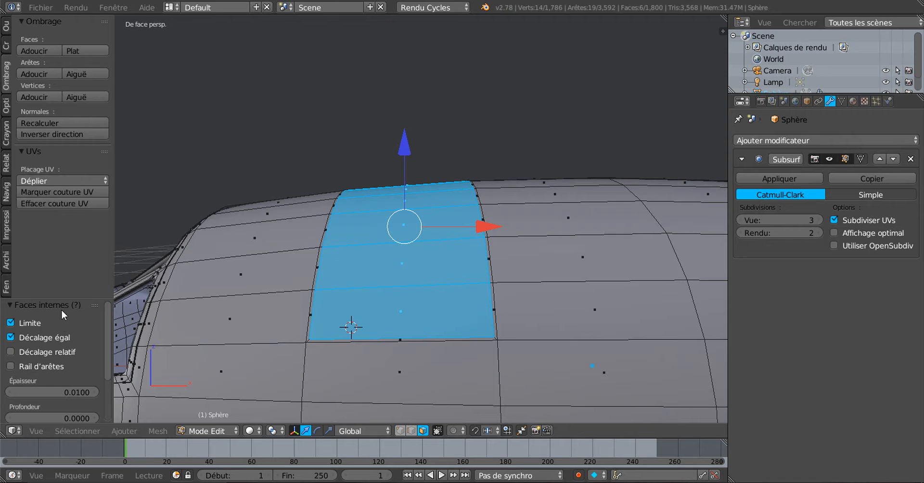
pyautogui.moveTo(62, 299); pyautogui.dragTo(72, 134)
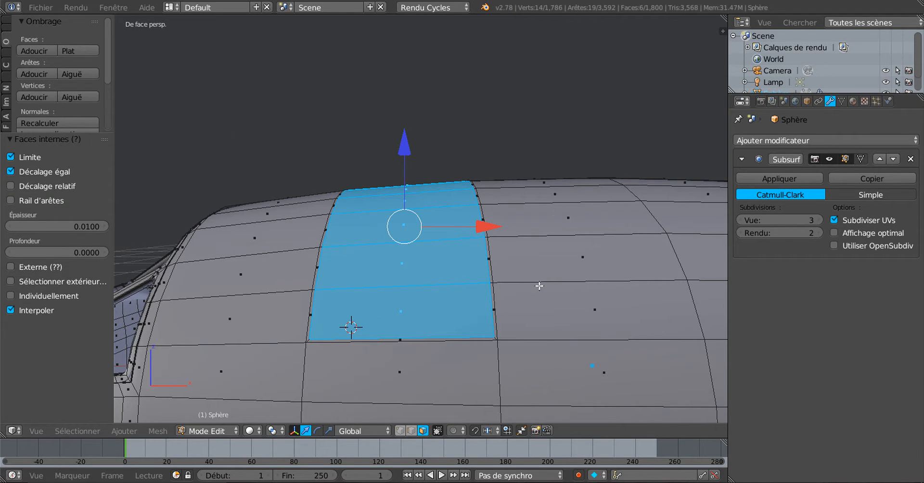
pyautogui.scroll(2, 236, 299)
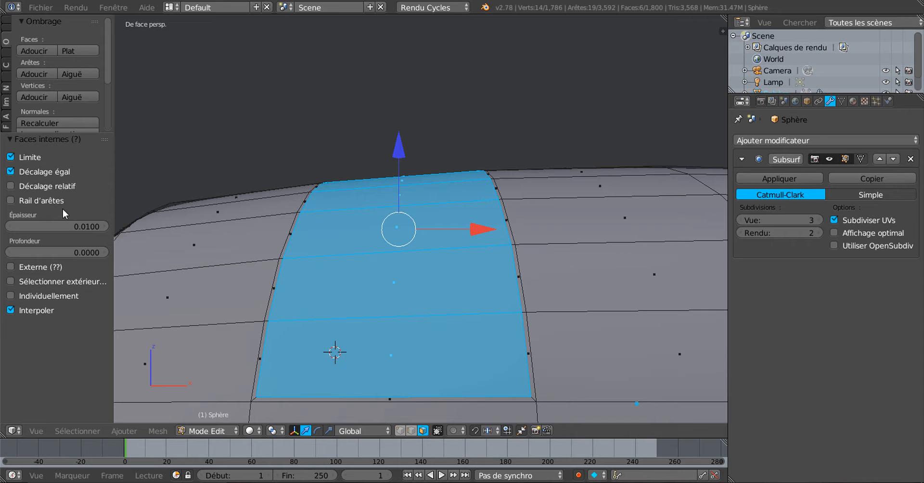
pyautogui.click(95, 227)
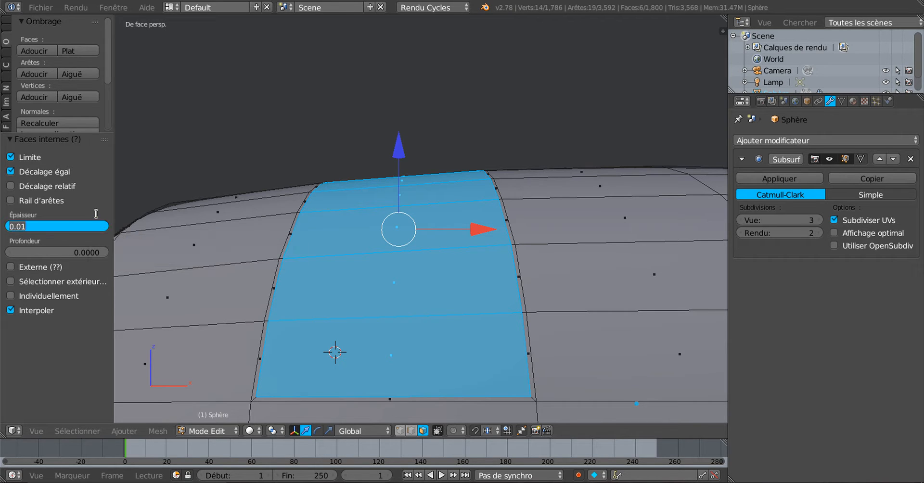
pyautogui.press('Return')
pyautogui.press('Return')
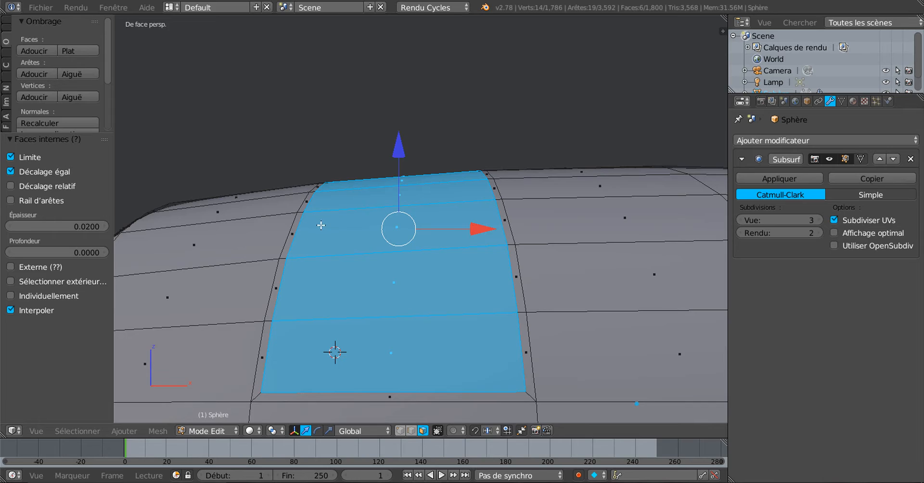
# - Switch to edge selection and select the inset's inner lengthwise edge on the far side of the roof
pyautogui.moveTo(322, 226); pyautogui.dragTo(336, 244, button='middle')
pyautogui.scroll(-5, 336, 244)
pyautogui.moveTo(387, 300); pyautogui.dragTo(447, 320, button='middle')
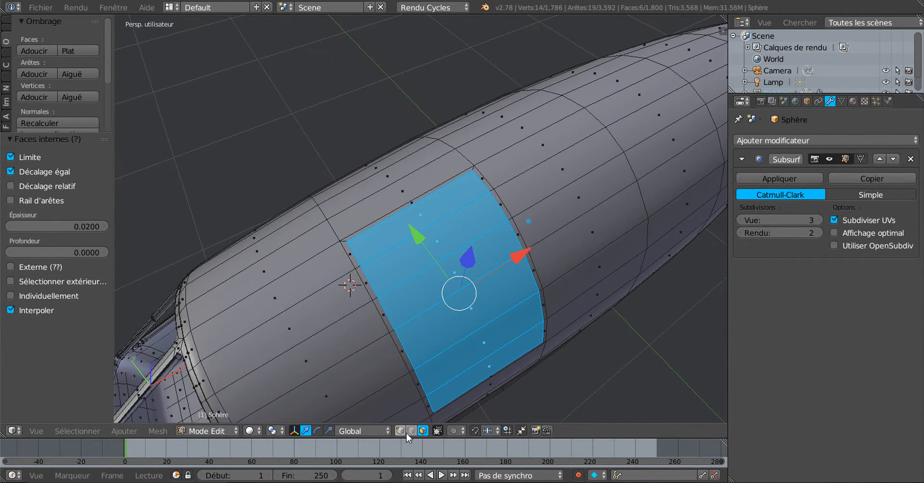
pyautogui.click(411, 432)
pyautogui.moveTo(413, 373); pyautogui.dragTo(405, 286, button='middle')
pyautogui.rightClick(385, 217)
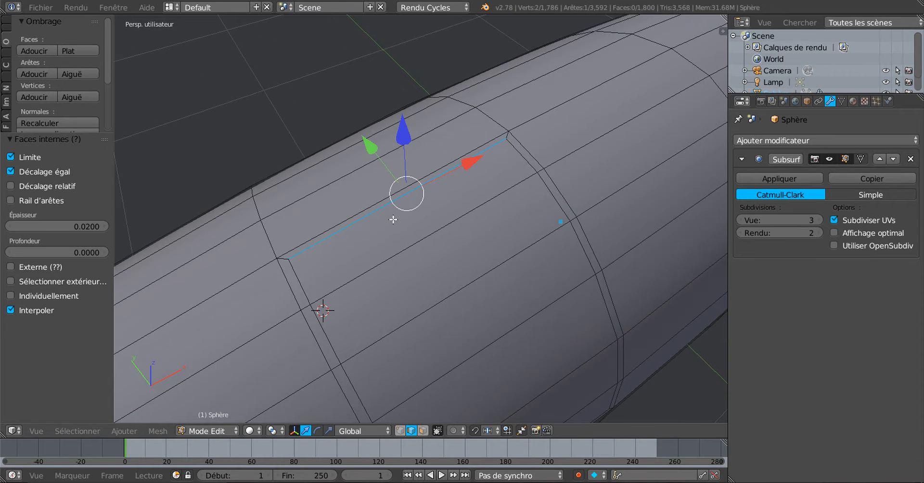
pyautogui.moveTo(440, 246); pyautogui.dragTo(389, 272, button='middle')
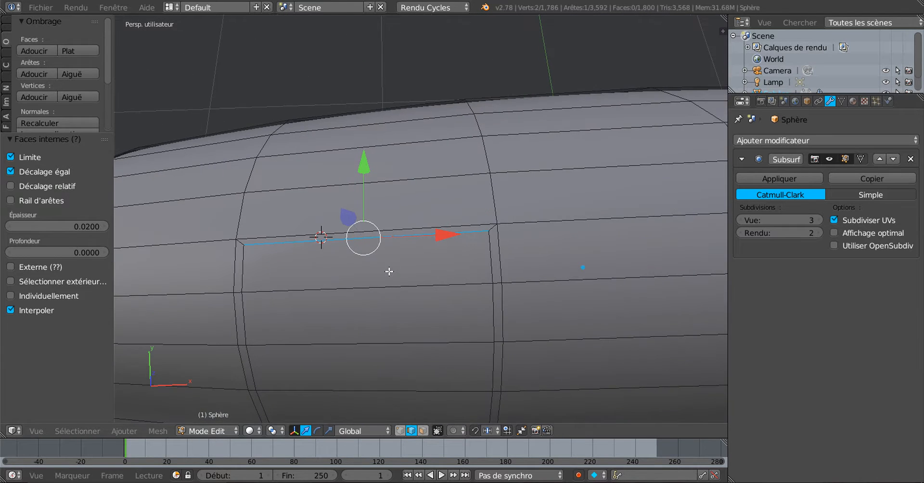
pyautogui.moveTo(465, 246); pyautogui.dragTo(262, 247, button='middle')
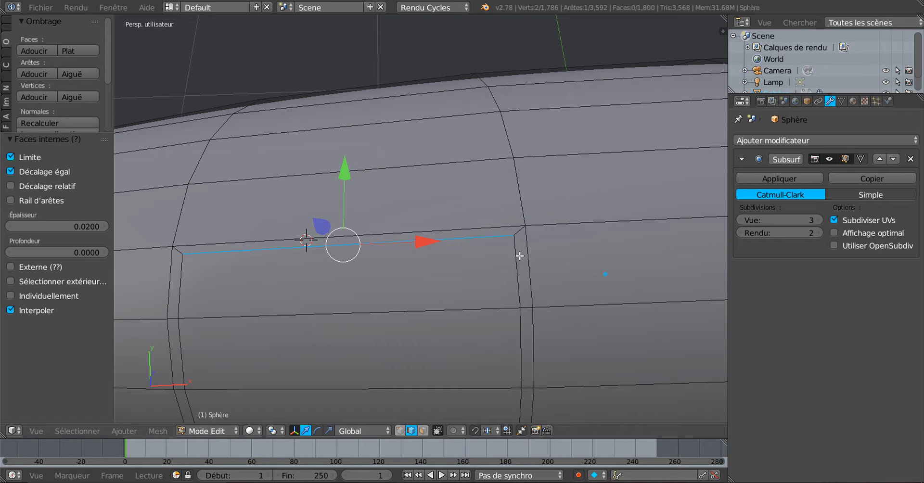
pyautogui.press('g')
pyautogui.press('g')
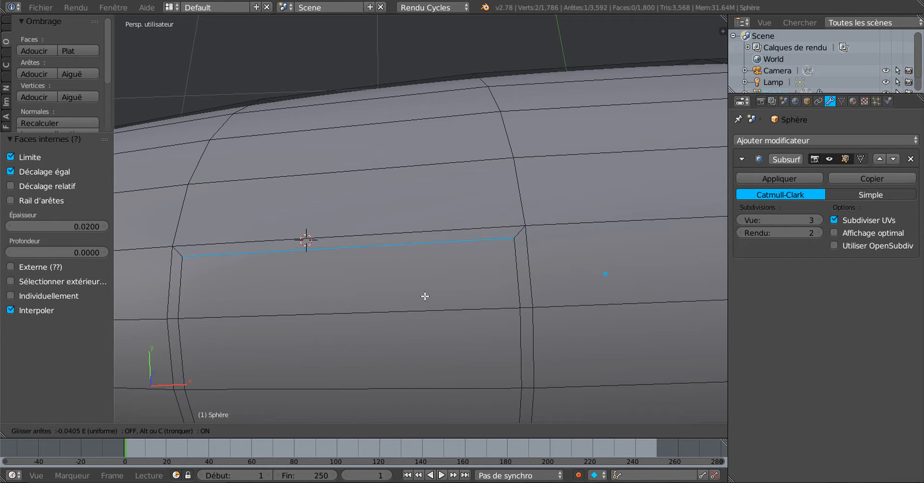
pyautogui.click(426, 293)
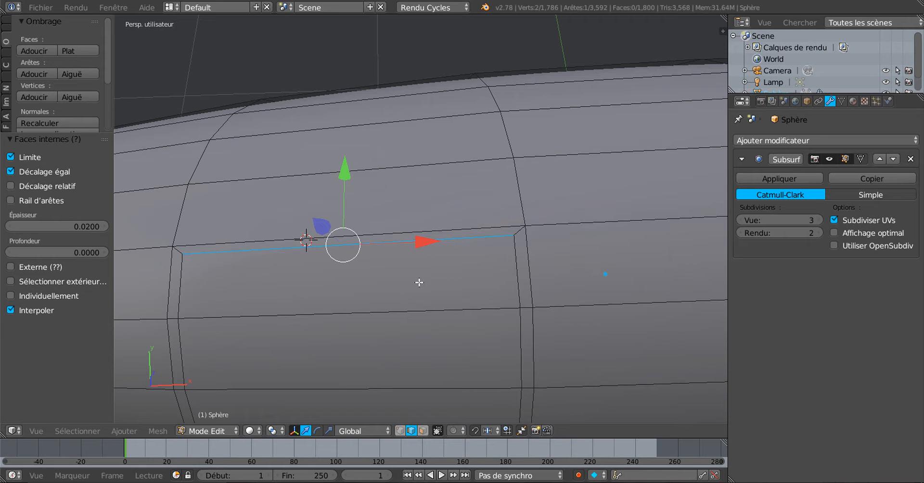
# - Run an edge slide on the selected inset edge with a factor of 0 and resize its settings area for editing
pyautogui.press('g')
pyautogui.press('g')
pyautogui.click(419, 283)
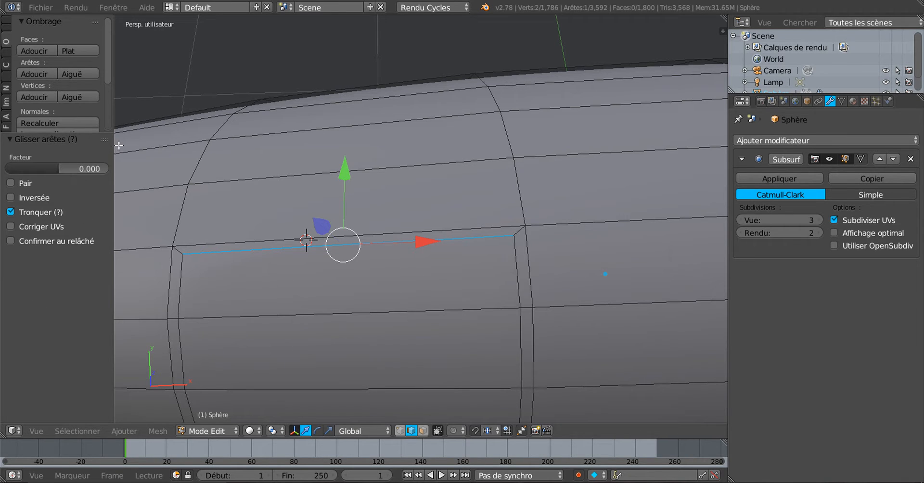
pyautogui.moveTo(115, 145); pyautogui.dragTo(159, 143)
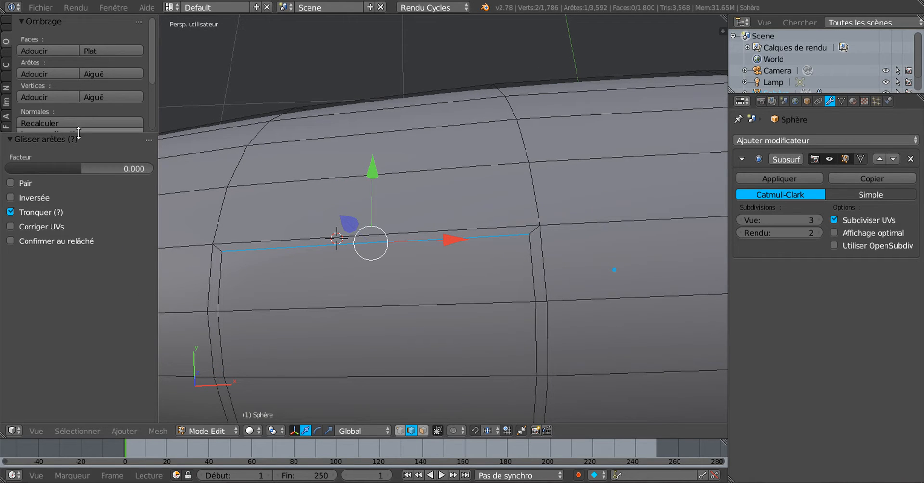
pyautogui.moveTo(79, 133); pyautogui.dragTo(79, 182)
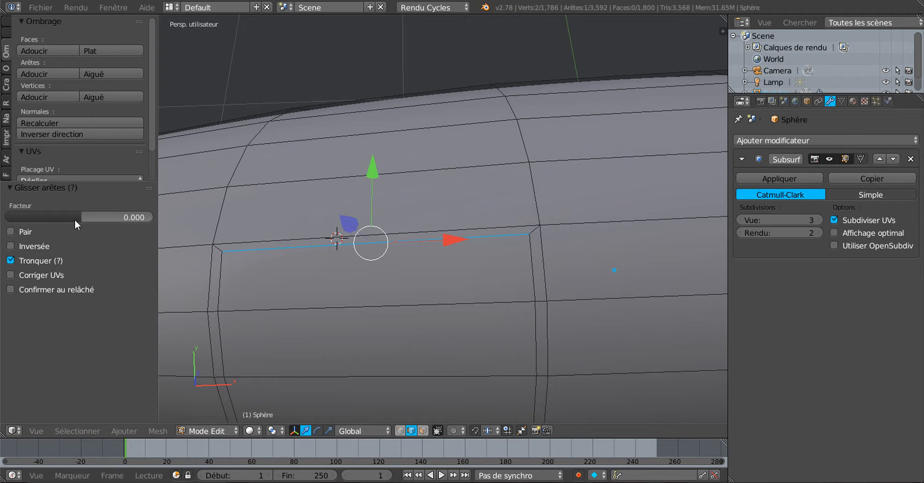
# - Try edge slide factors of 0.06 and 0.1 on the inset edge, and settle on -0.045
pyautogui.click(132, 221)
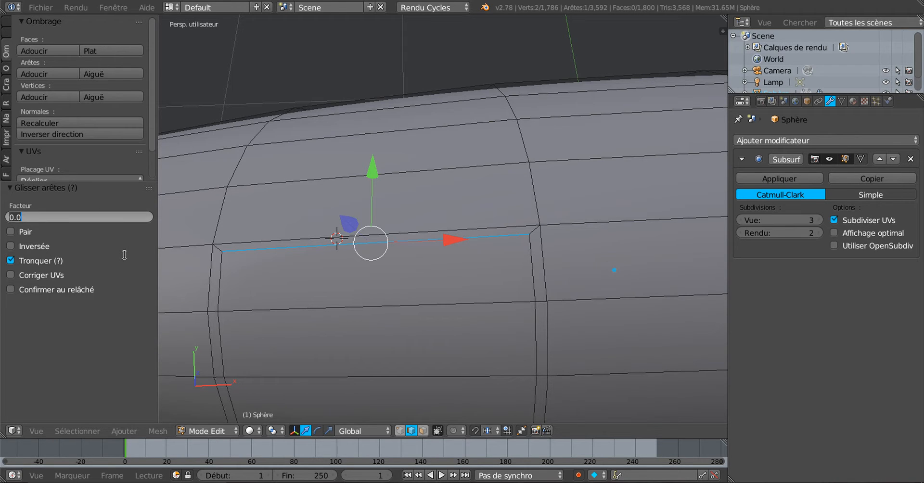
pyautogui.write('0.06')
pyautogui.press('Return')
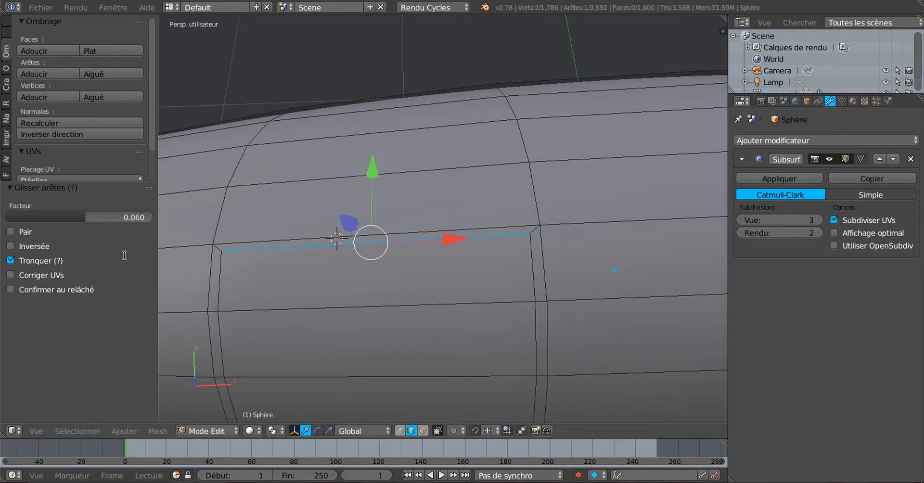
pyautogui.click(130, 216)
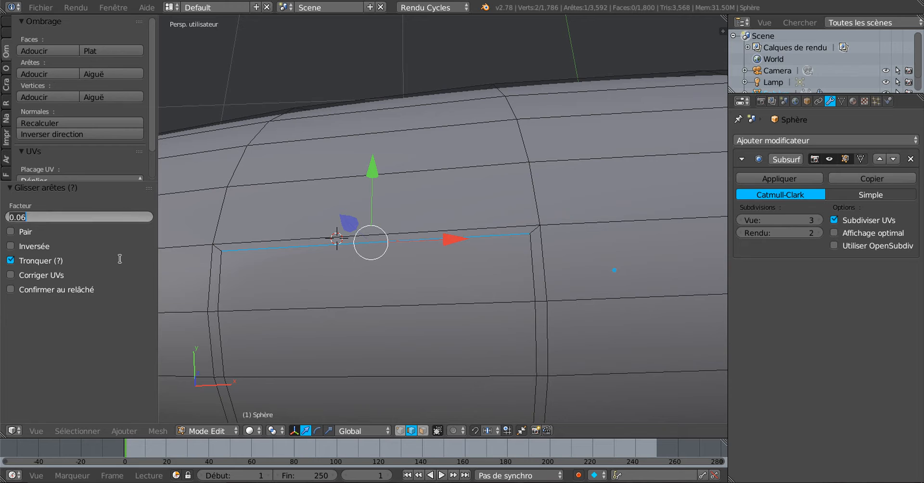
pyautogui.press('Right')
pyautogui.press('Return')
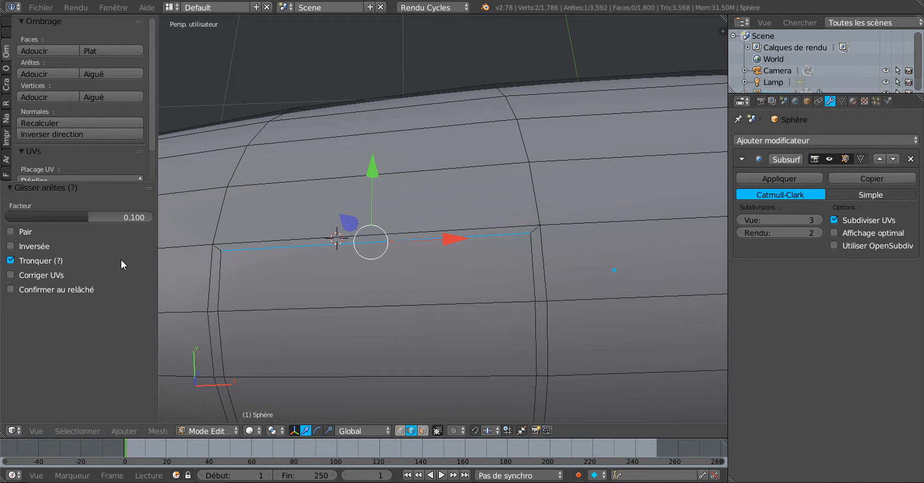
pyautogui.moveTo(89, 217)
pyautogui.mouseDown()
pyautogui.moveTo(96, 217)
pyautogui.moveTo(78, 218)
pyautogui.mouseUp()
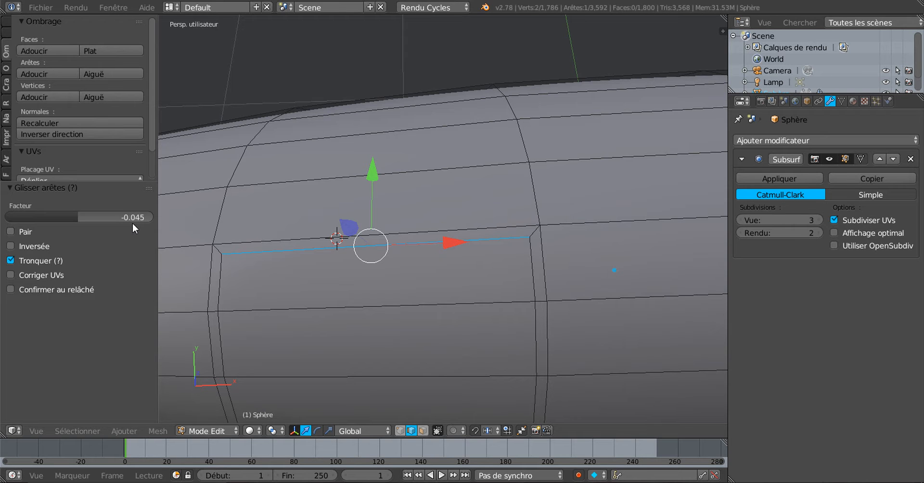
# - Switch to face selection and select the six roof faces directly behind the existing inset panel, from near the centreline down the side
pyautogui.scroll(-3, 337, 255)
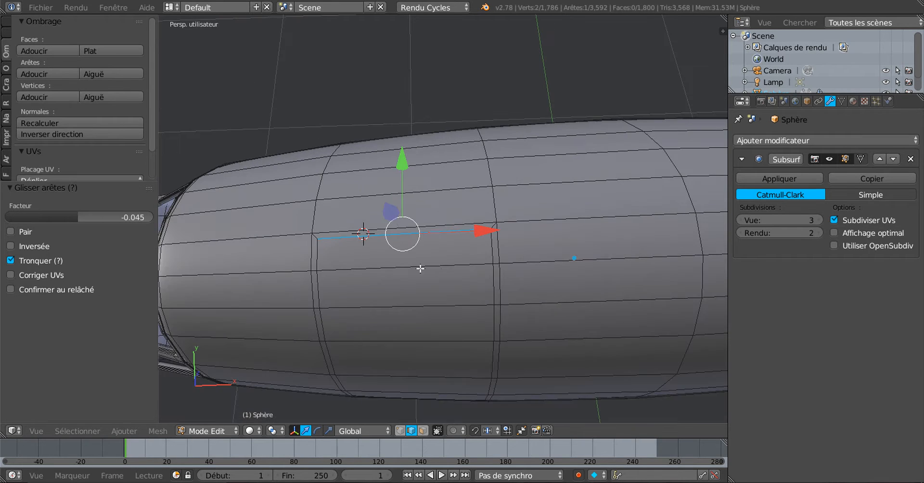
pyautogui.moveTo(501, 287); pyautogui.dragTo(494, 265, button='middle')
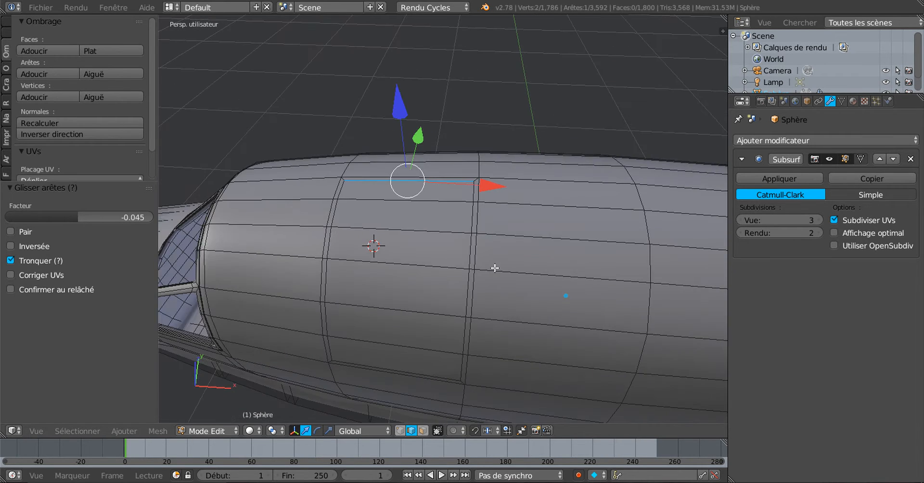
pyautogui.click(423, 431)
pyautogui.rightClick(539, 187)
pyautogui.keyDown('shift'); pyautogui.rightClick(550, 216); pyautogui.keyUp('shift')
pyautogui.keyDown('shift'); pyautogui.rightClick(549, 257); pyautogui.keyUp('shift')
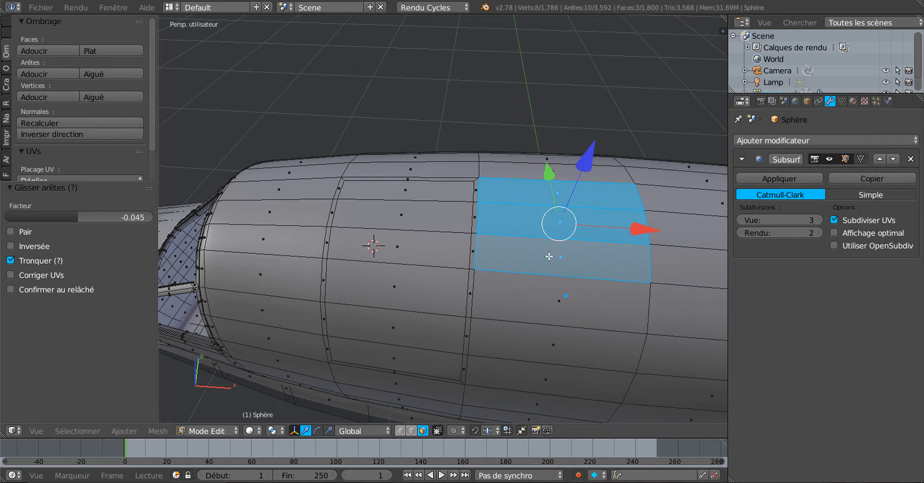
pyautogui.keyDown('shift'); pyautogui.rightClick(545, 305); pyautogui.keyUp('shift')
pyautogui.keyDown('shift'); pyautogui.rightClick(533, 352); pyautogui.keyUp('shift')
pyautogui.keyDown('shift'); pyautogui.rightClick(526, 378); pyautogui.keyUp('shift')
pyautogui.moveTo(543, 360); pyautogui.dragTo(543, 326, button='middle')
pyautogui.press('i')
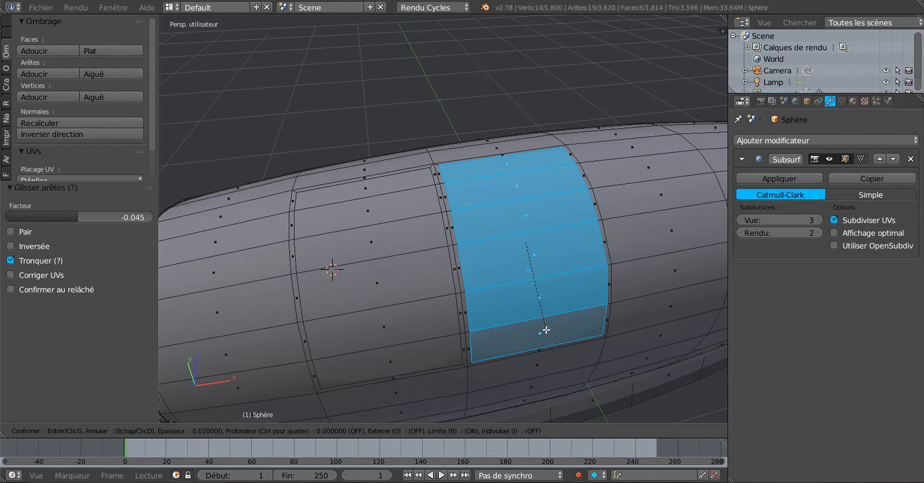
pyautogui.click(546, 330)
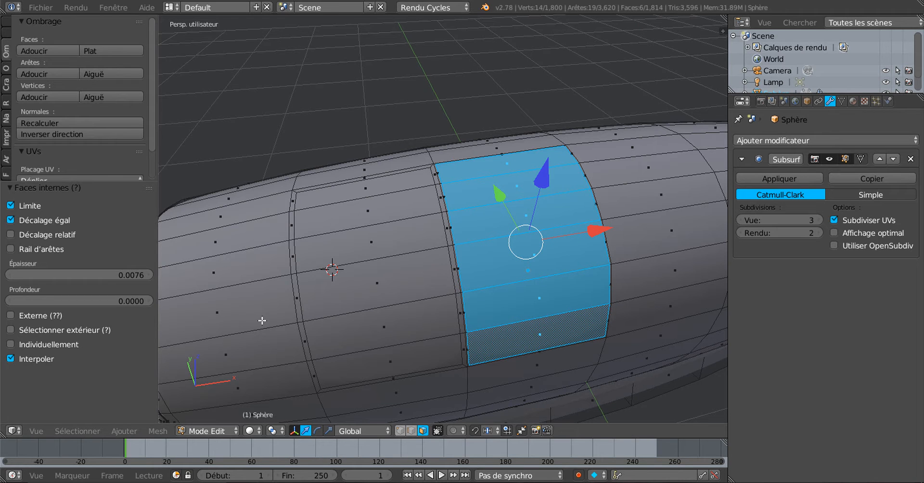
pyautogui.moveTo(261, 322); pyautogui.dragTo(258, 321, button='middle')
pyautogui.moveTo(339, 297); pyautogui.dragTo(351, 303, button='middle')
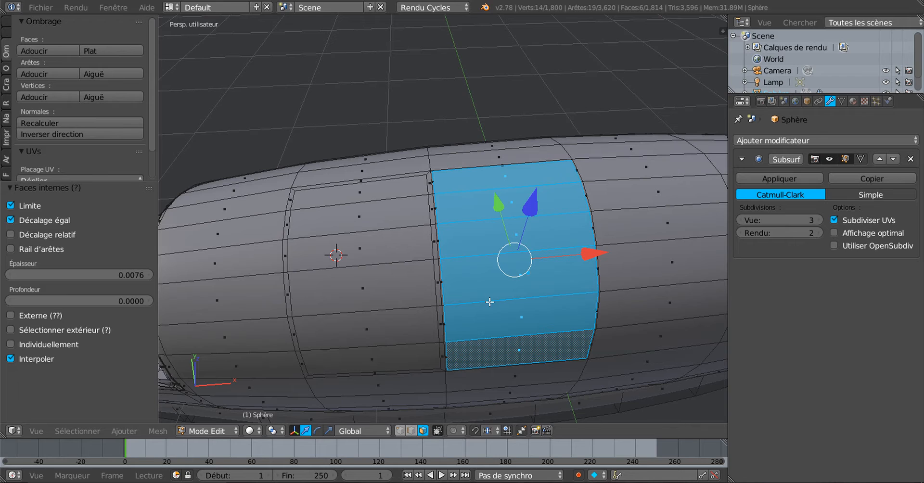
pyautogui.hotkey('ctrl', 'z')
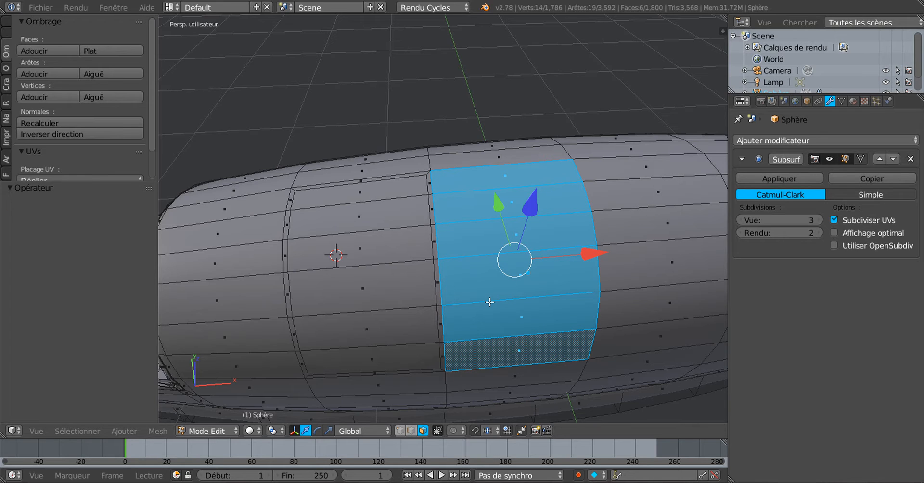
# - Inset the six selected faces with a thickness of 0.02 and select the new inset's inner lengthwise edge nearest the roof centreline
pyautogui.press('i')
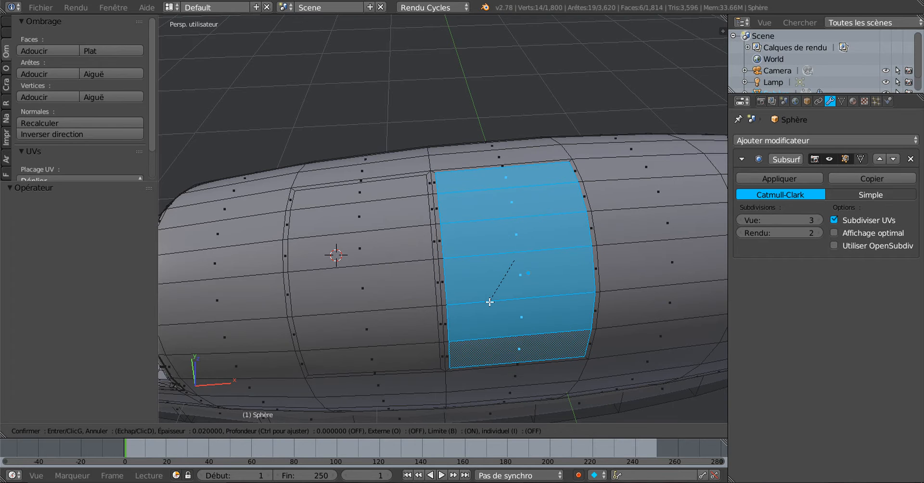
pyautogui.click(490, 303)
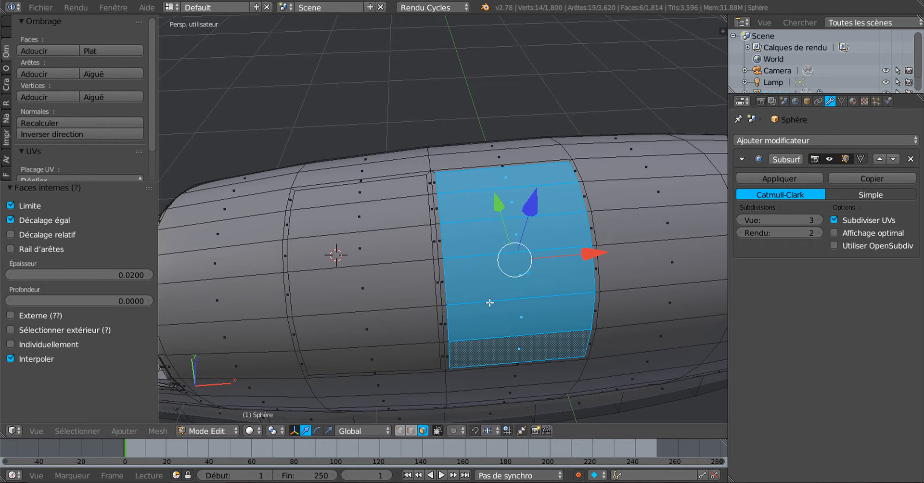
pyautogui.moveTo(502, 298); pyautogui.dragTo(486, 254, button='middle')
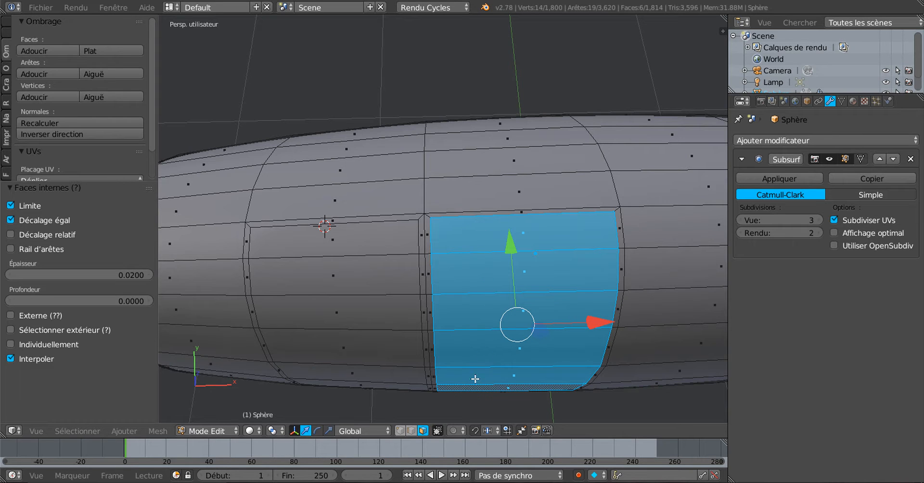
pyautogui.click(411, 431)
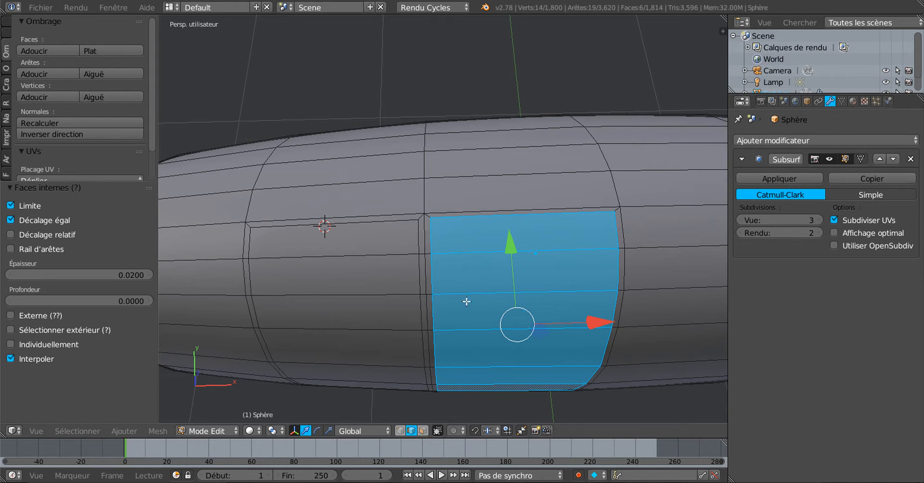
pyautogui.rightClick(493, 225)
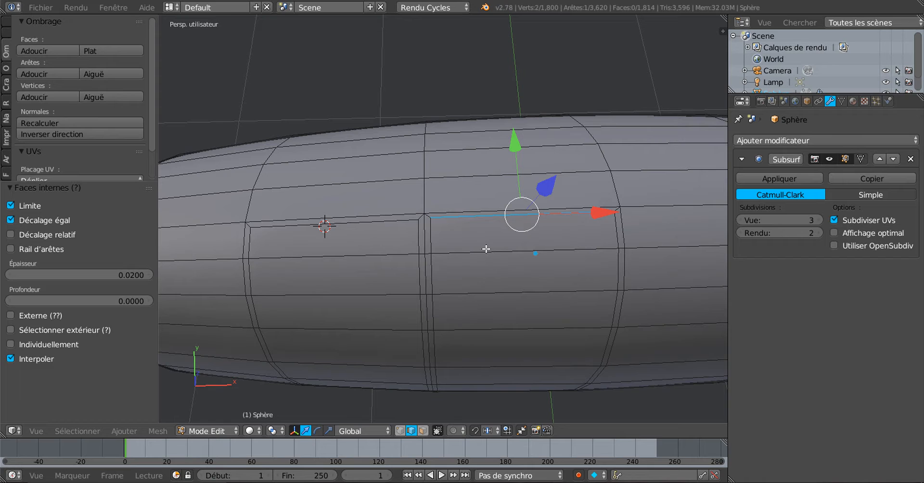
# - Edge-slide the selected inset edge with a factor of -0.045
pyautogui.press('g')
pyautogui.press('g')
pyautogui.click(486, 249)
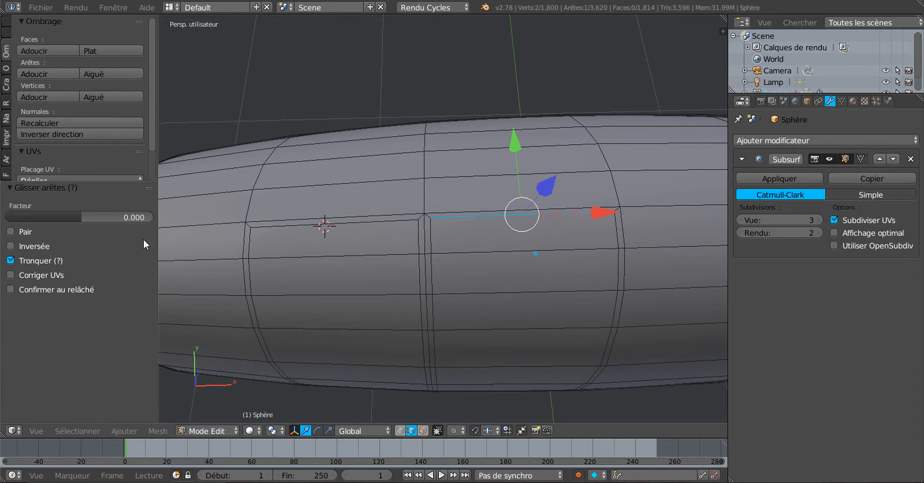
pyautogui.click(127, 221)
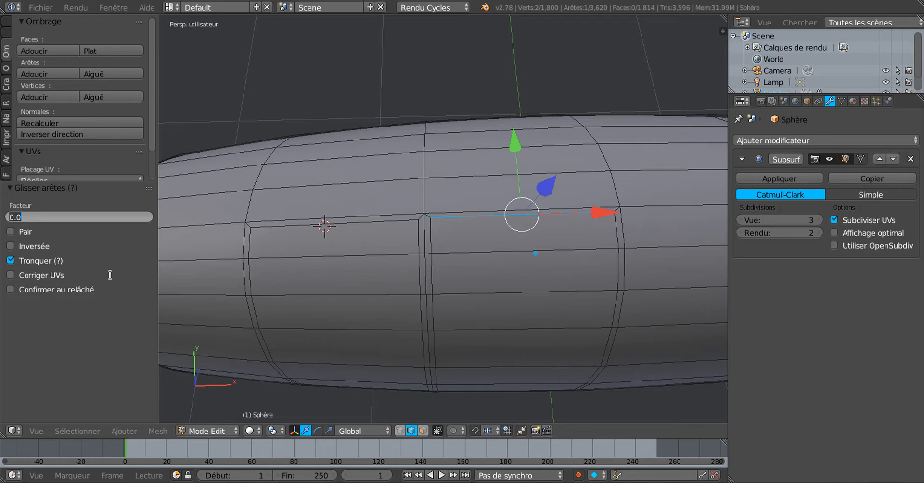
pyautogui.press('Return')
pyautogui.write('-')
pyautogui.press('Return')
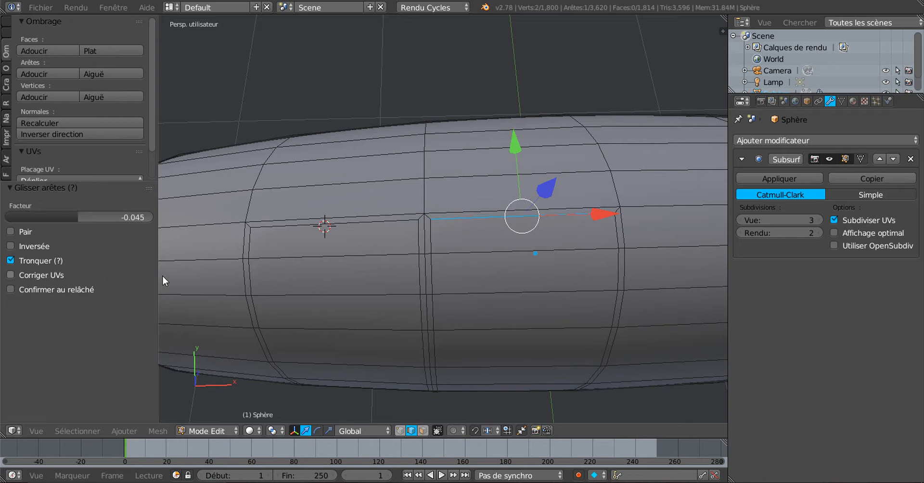
# - On the opposite side of the fuselage, select the six faces mirroring the rear inset panel, using face selection
pyautogui.scroll(-2, 534, 243)
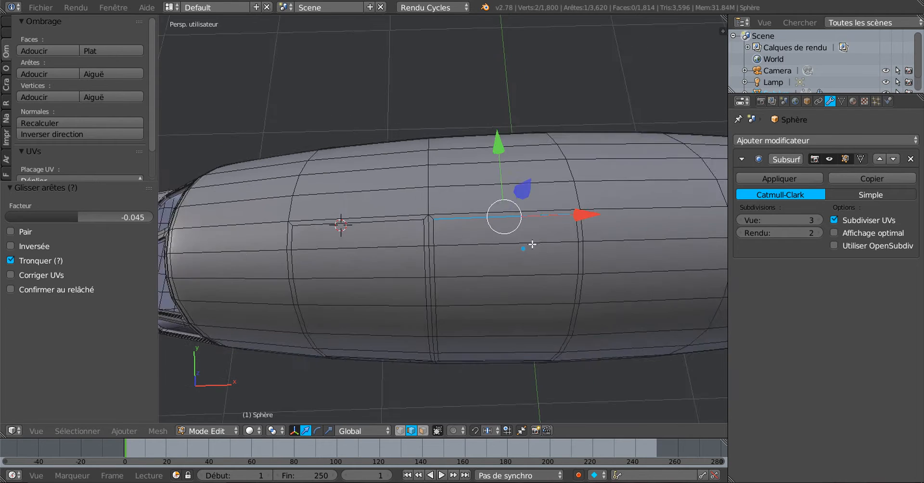
pyautogui.moveTo(524, 254); pyautogui.dragTo(371, 240, button='middle')
pyautogui.moveTo(462, 265); pyautogui.dragTo(465, 394, button='middle')
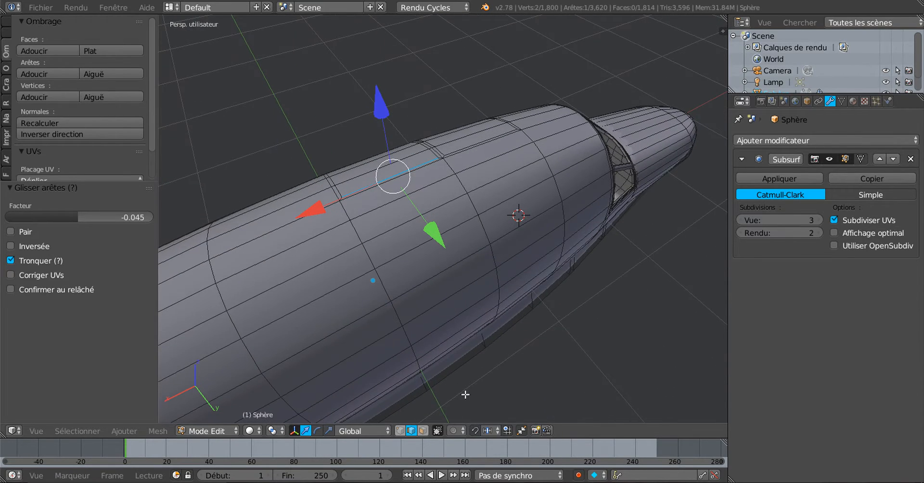
pyautogui.click(423, 430)
pyautogui.click(397, 191)
pyautogui.keyDown('shift'); pyautogui.click(418, 212); pyautogui.keyUp('shift')
pyautogui.keyDown('shift'); pyautogui.rightClick(428, 237); pyautogui.keyUp('shift')
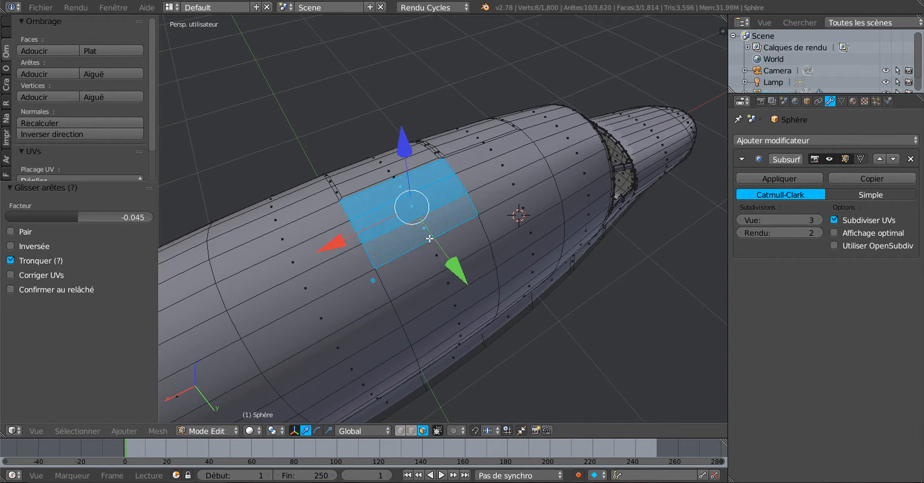
pyautogui.keyDown('shift'); pyautogui.rightClick(443, 263); pyautogui.keyUp('shift')
pyautogui.keyDown('shift'); pyautogui.rightClick(453, 282); pyautogui.keyUp('shift')
pyautogui.moveTo(457, 291); pyautogui.dragTo(438, 258, button='middle')
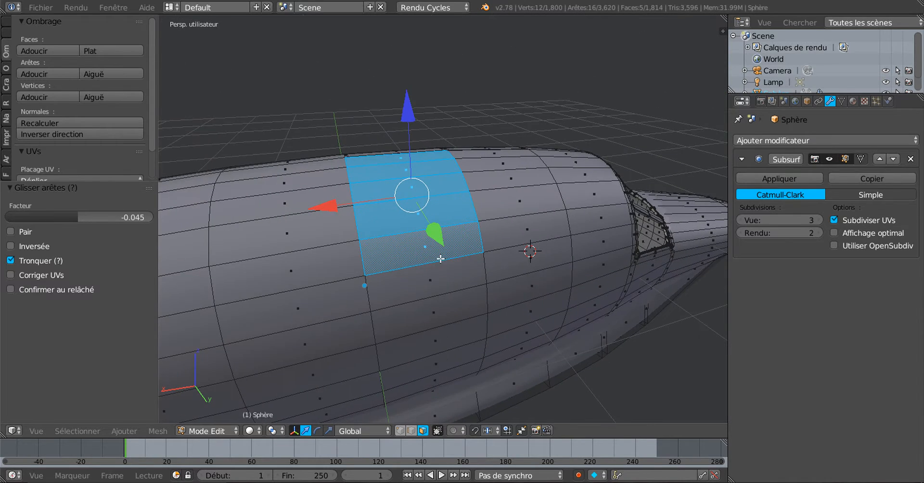
pyautogui.keyDown('shift'); pyautogui.rightClick(436, 287); pyautogui.keyUp('shift')
# - Inset the opposite side's six rear faces with a thickness of 0.02 and select the inner lengthwise edge nearest the roof centreline
pyautogui.moveTo(465, 224); pyautogui.dragTo(481, 246, button='middle')
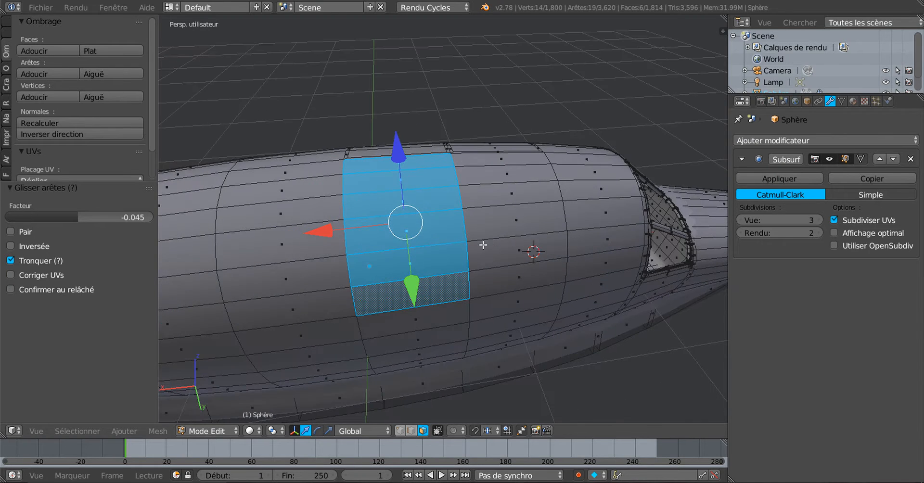
pyautogui.press('i')
pyautogui.click(434, 242)
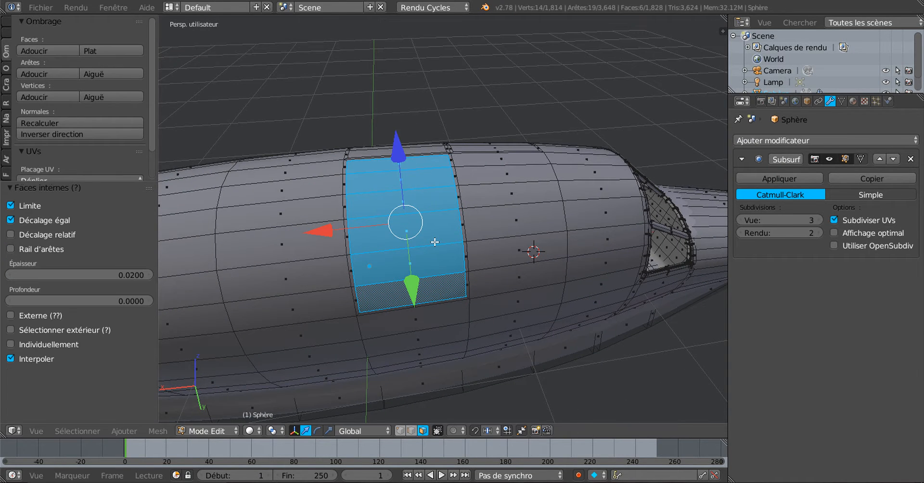
pyautogui.scroll(3, 440, 221)
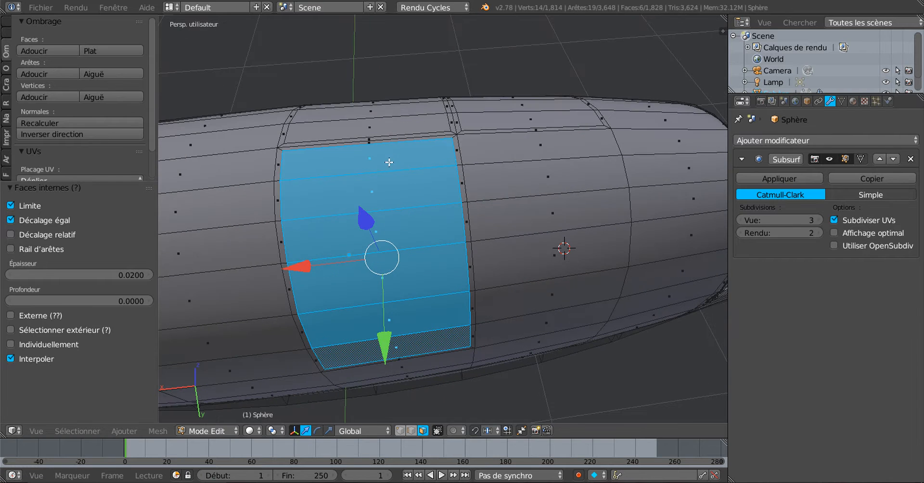
pyautogui.click(411, 430)
pyautogui.click(380, 155)
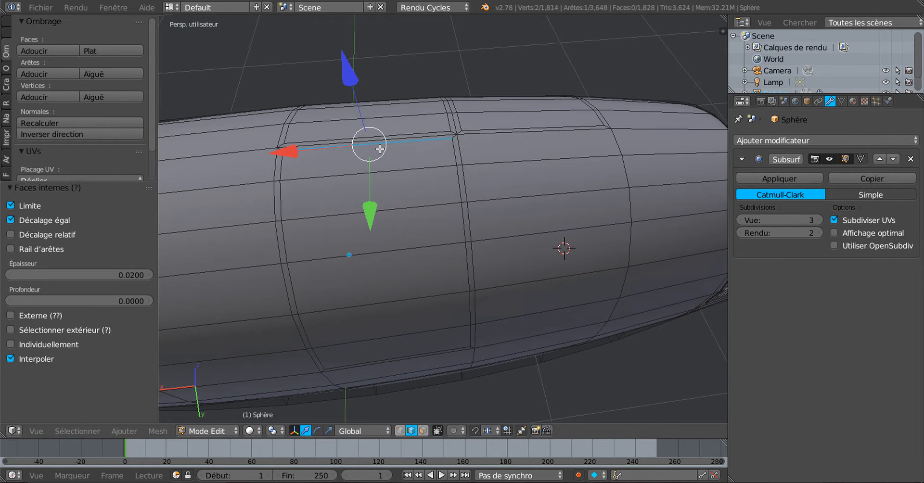
pyautogui.moveTo(434, 155); pyautogui.dragTo(441, 221, button='middle')
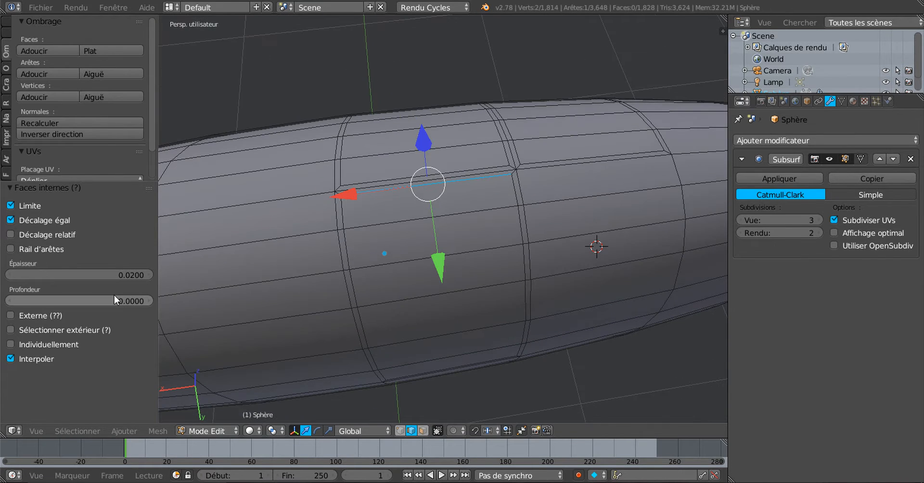
pyautogui.press('g')
pyautogui.press('g')
pyautogui.click(385, 267)
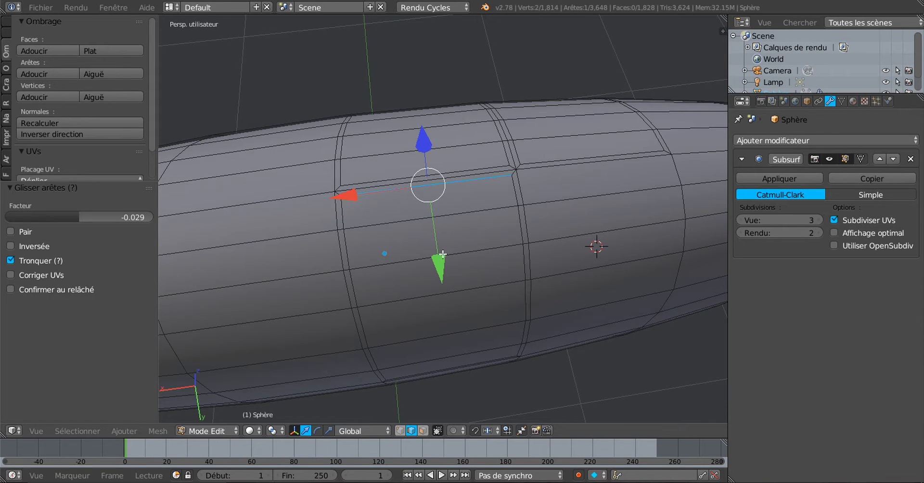
pyautogui.hotkey('ctrl', 'z')
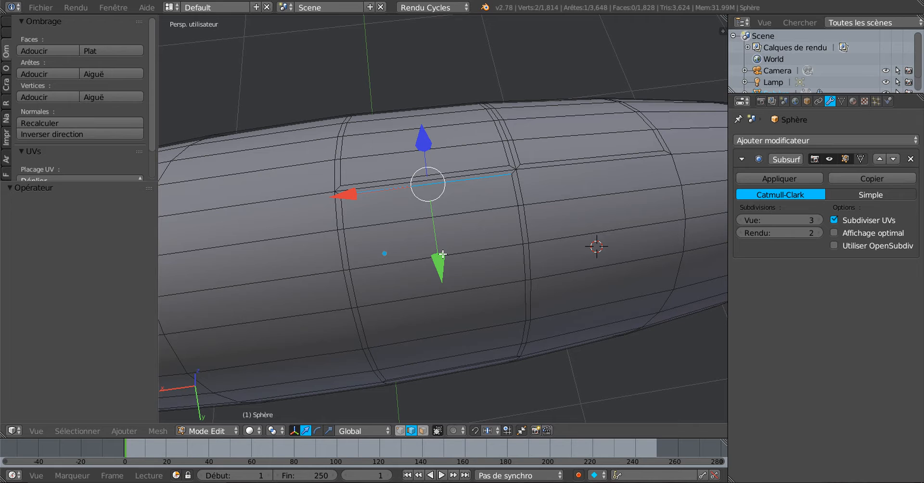
# - Run an edge slide on the opposite rear panel's selected inner edge and set its factor to -0.045
pyautogui.press('g')
pyautogui.press('g')
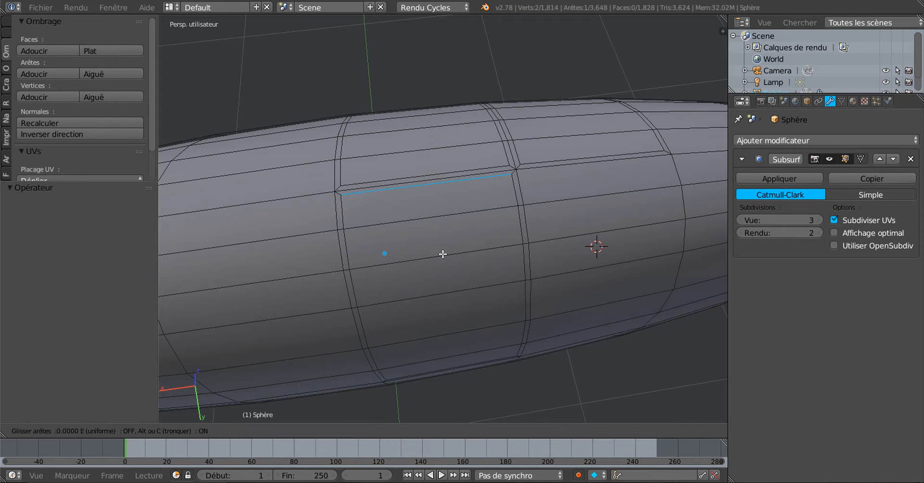
pyautogui.click(442, 254)
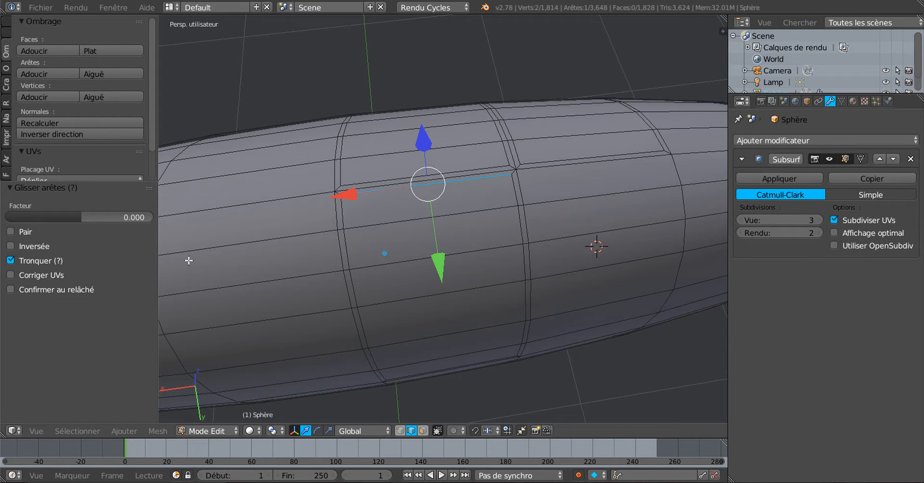
pyautogui.click(112, 215)
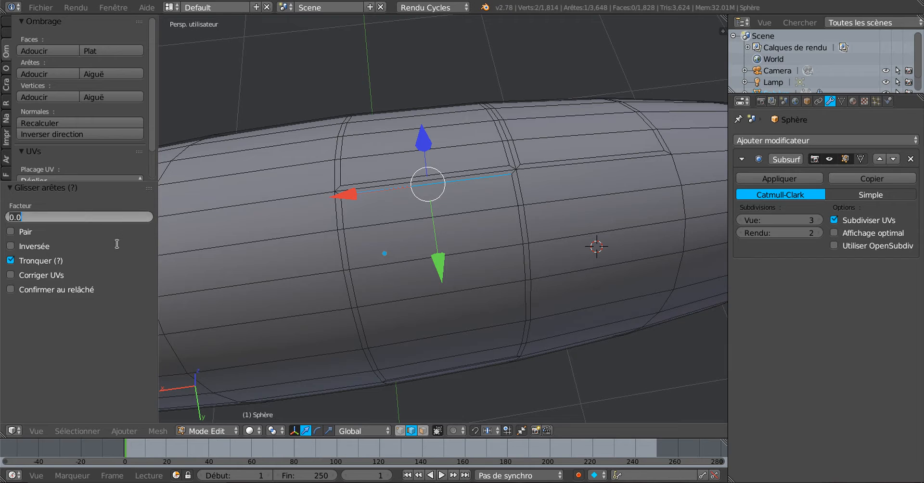
pyautogui.press('Home')
pyautogui.write('-')
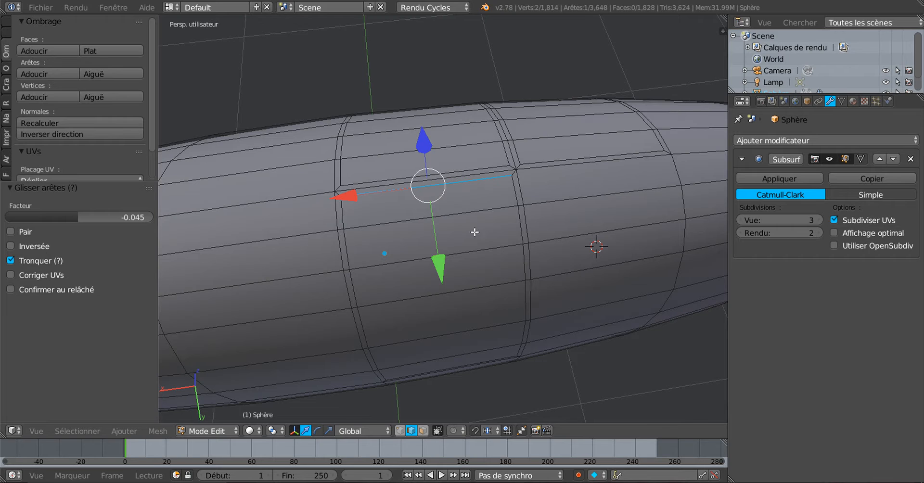
# - Switch to face selection and select the six faces of the adjacent panel towards the cockpit on this side
pyautogui.scroll(1, 475, 232)
pyautogui.moveTo(482, 234); pyautogui.dragTo(447, 221, button='middle')
pyautogui.moveTo(524, 208); pyautogui.dragTo(527, 200, button='middle')
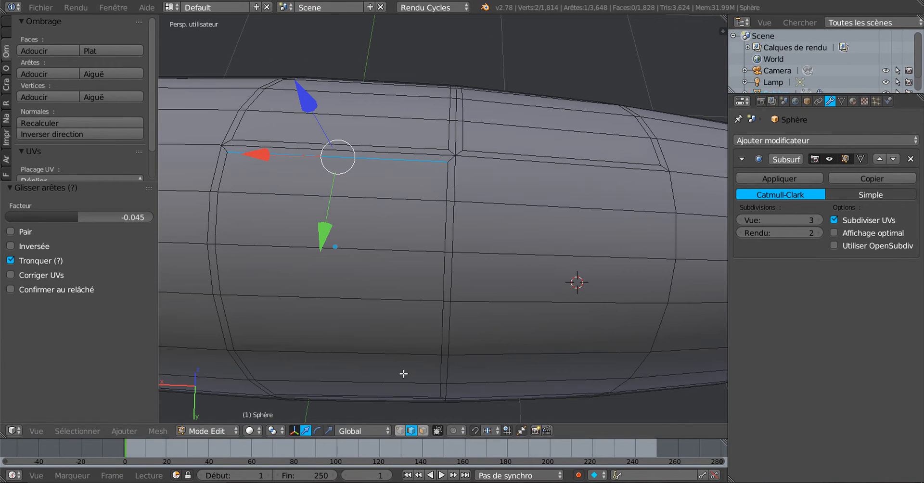
pyautogui.click(423, 431)
pyautogui.click(515, 179)
pyautogui.keyDown('shift'); pyautogui.click(526, 234); pyautogui.keyUp('shift')
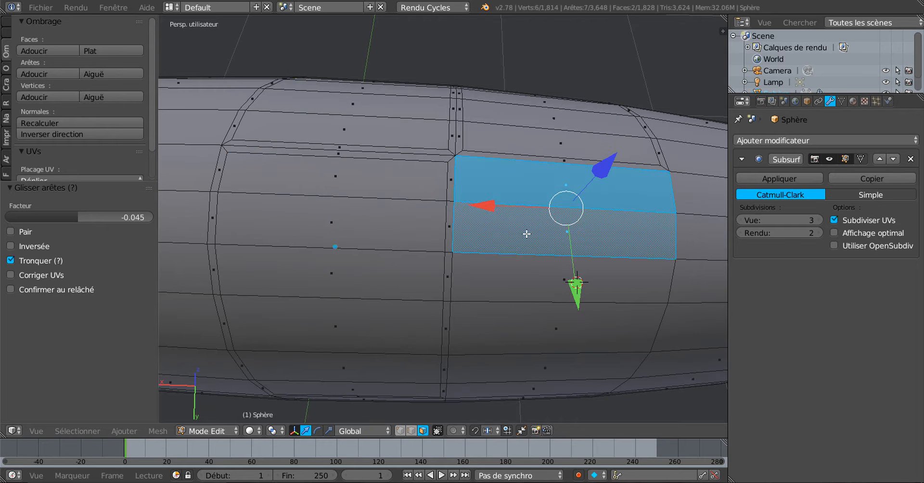
pyautogui.keyDown('shift'); pyautogui.click(529, 279); pyautogui.keyUp('shift')
pyautogui.keyDown('shift'); pyautogui.click(530, 325); pyautogui.keyUp('shift')
pyautogui.keyDown('shift'); pyautogui.click(527, 368); pyautogui.keyUp('shift')
pyautogui.moveTo(527, 367); pyautogui.dragTo(538, 251, button='middle')
pyautogui.keyDown('shift'); pyautogui.click(529, 291); pyautogui.keyUp('shift')
# - Inset the front panel's six faces with a thickness of 0.02 and select its inner lengthwise edge nearest the roof centreline
pyautogui.scroll(-2, 528, 291)
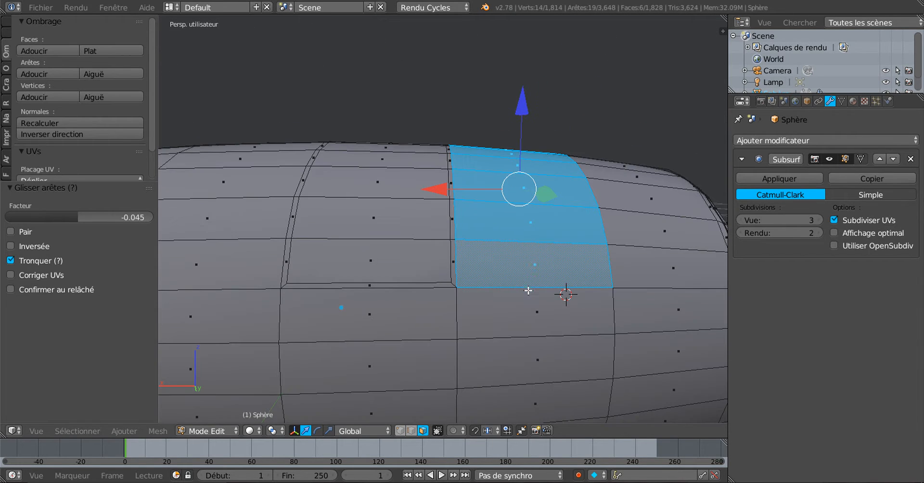
pyautogui.press('i')
pyautogui.click(549, 266)
pyautogui.scroll(-1, 551, 201)
pyautogui.moveTo(550, 201); pyautogui.dragTo(544, 284, button='middle')
pyautogui.scroll(1, 524, 211)
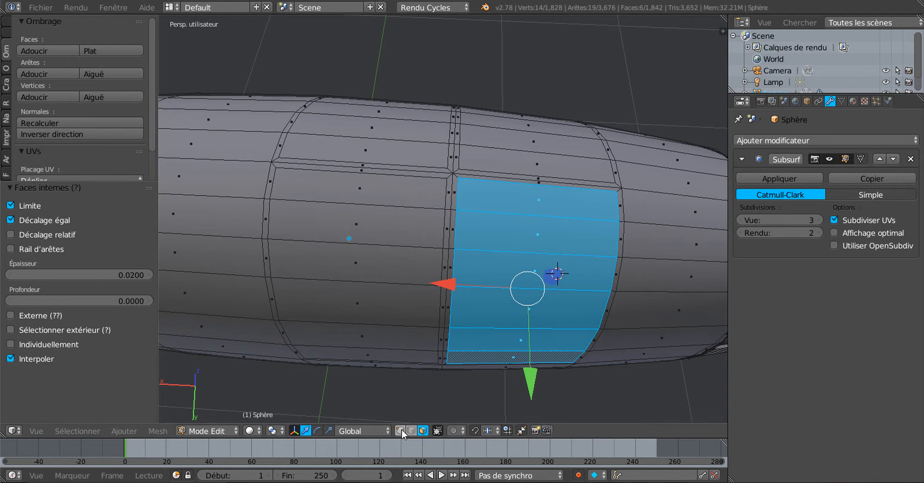
pyautogui.rightClick(515, 192)
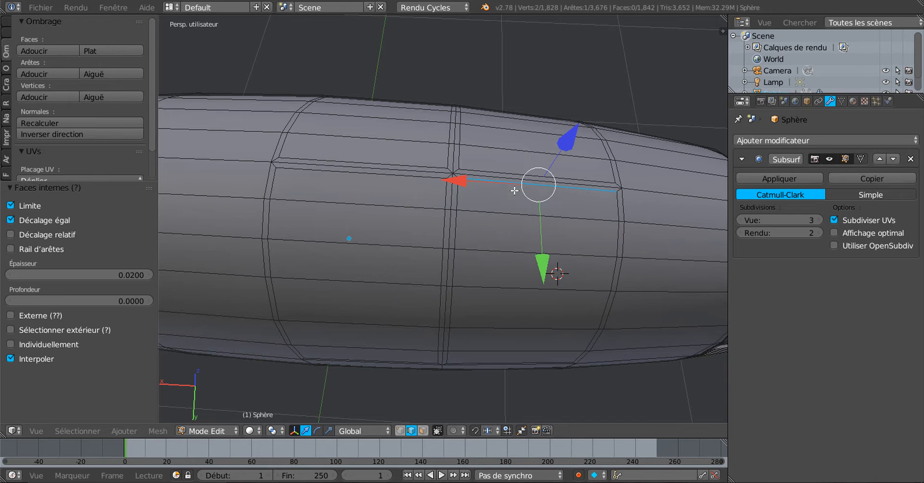
# - Run an edge slide on the front panel's selected inner edge and set its factor to -0.045
pyautogui.press('g')
pyautogui.press('g')
pyautogui.click(517, 205)
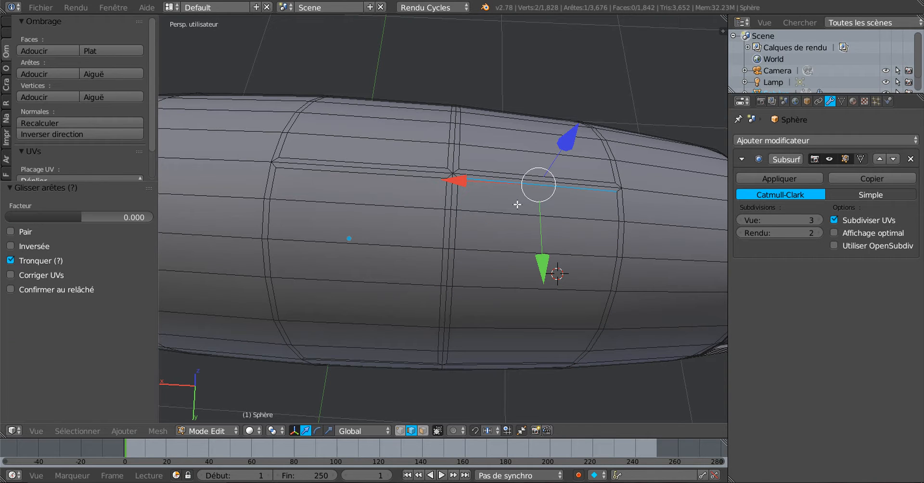
pyautogui.click(137, 219)
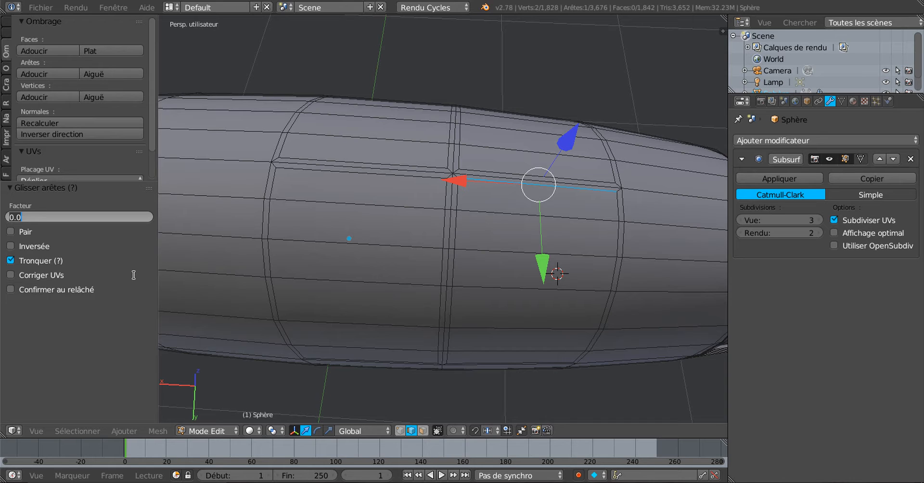
pyautogui.press('Left')
pyautogui.write('-')
pyautogui.press('Return')
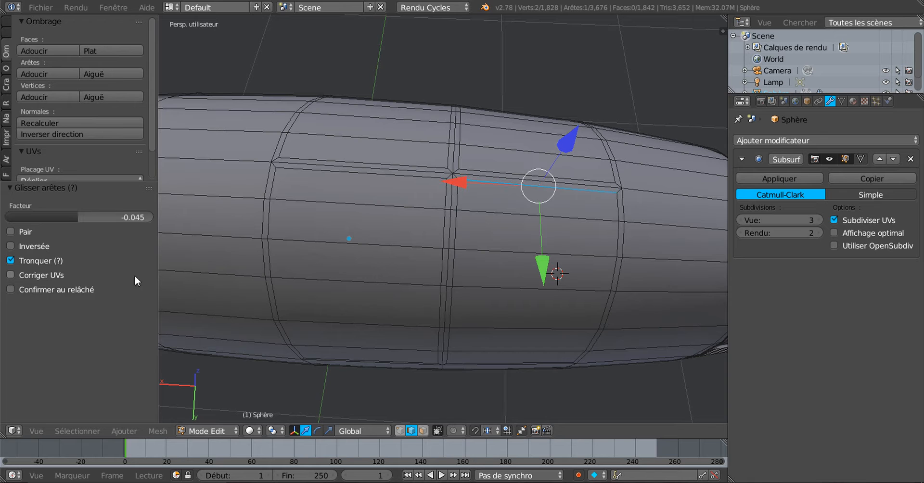
# - Select the whole fuselage mesh in vertex selection mode and remove its duplicate vertices
pyautogui.moveTo(407, 310); pyautogui.dragTo(439, 309, button='middle')
pyautogui.press('a')
pyautogui.press('a')
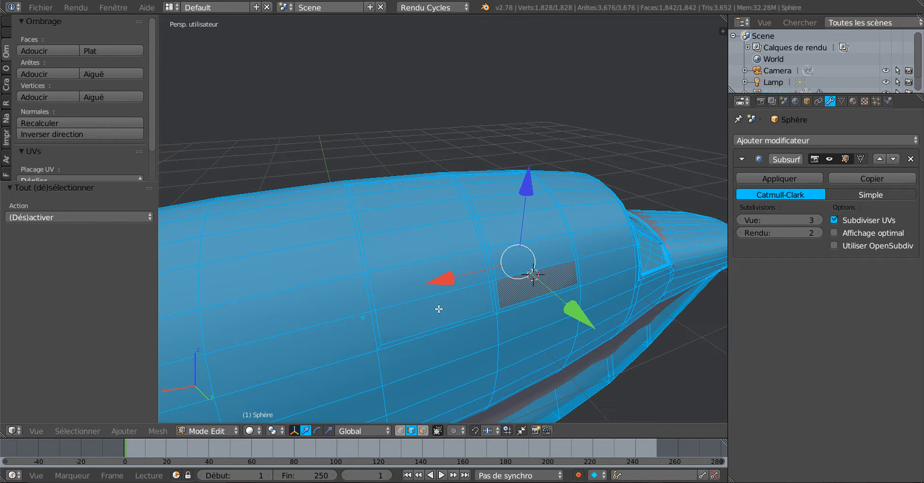
pyautogui.click(399, 431)
pyautogui.scroll(-3, 59, 105)
pyautogui.scroll(3, 60, 115)
pyautogui.moveTo(128, 181); pyautogui.dragTo(91, 291)
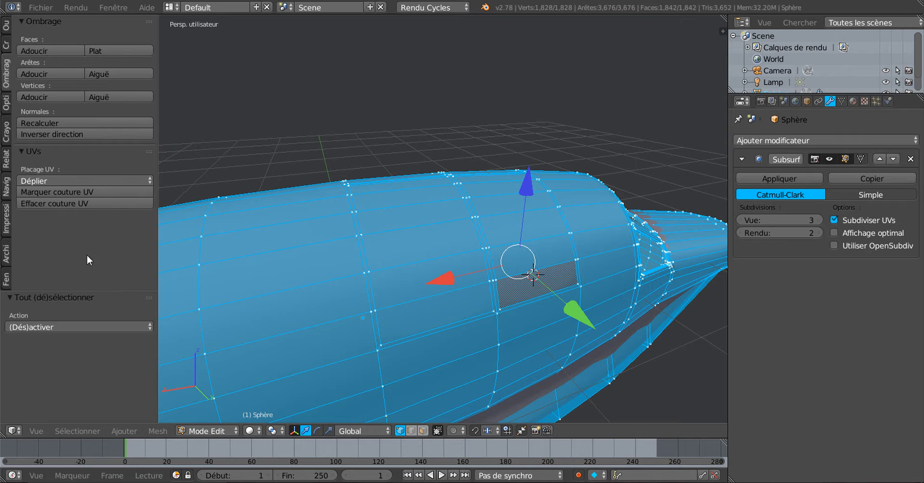
pyautogui.click(6, 26)
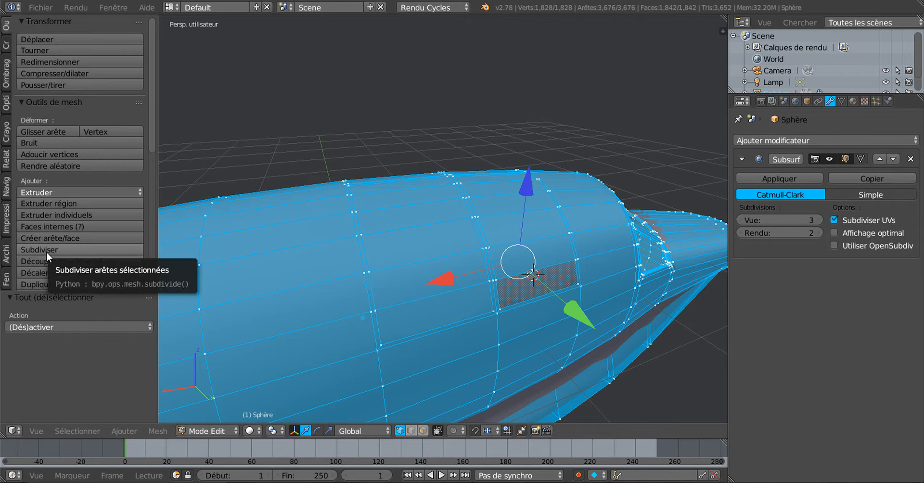
pyautogui.scroll(-7, 47, 252)
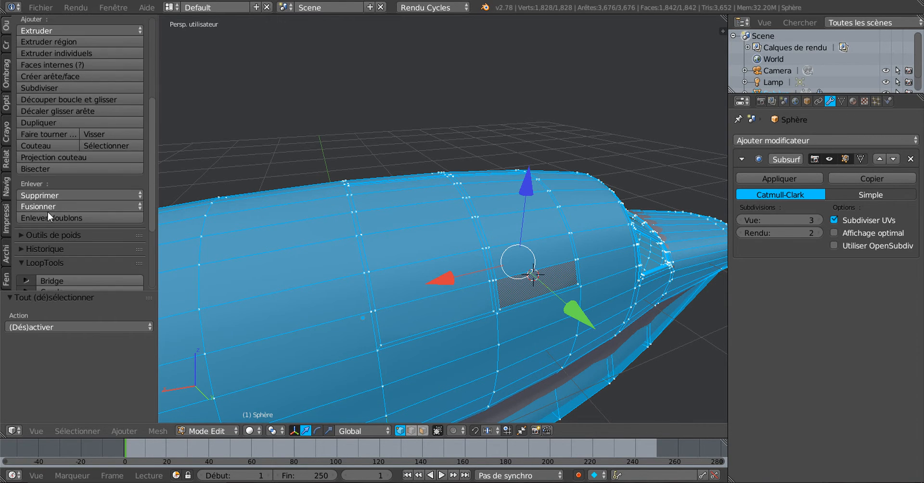
pyautogui.click(47, 214)
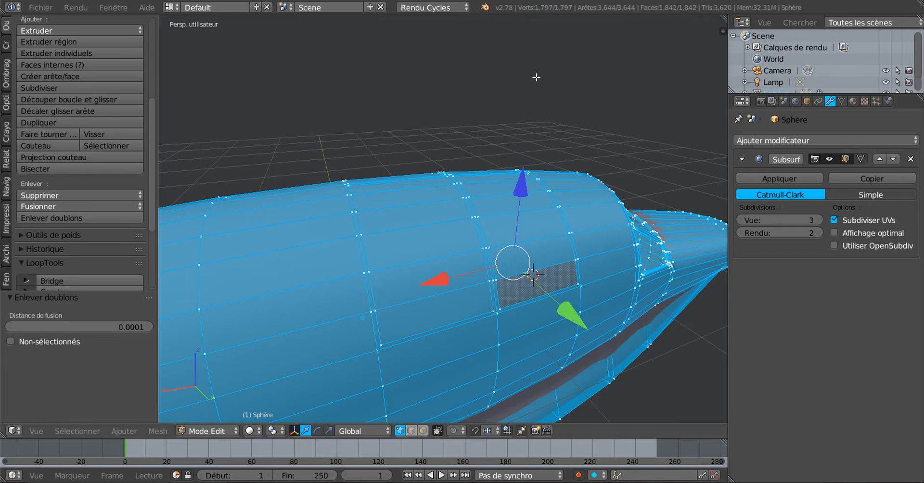
pyautogui.moveTo(542, 91); pyautogui.dragTo(476, 139, button='middle')
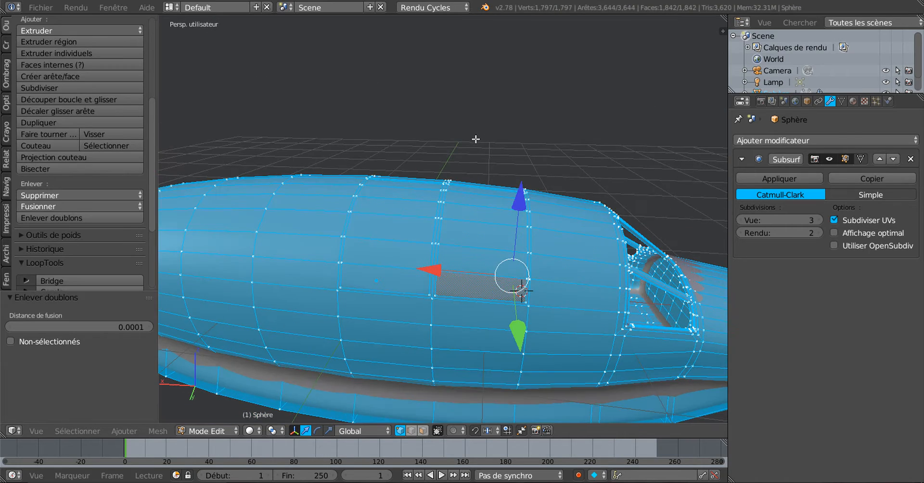
pyautogui.press('Tab')
pyautogui.press('Tab')
# - Switch to face selection and select the twelve inner faces of the front and rear panels on one side of the roof centreline
pyautogui.moveTo(532, 207)
pyautogui.mouseDown(button='middle')
pyautogui.moveTo(469, 239)
pyautogui.moveTo(533, 203)
pyautogui.mouseUp(button='middle')
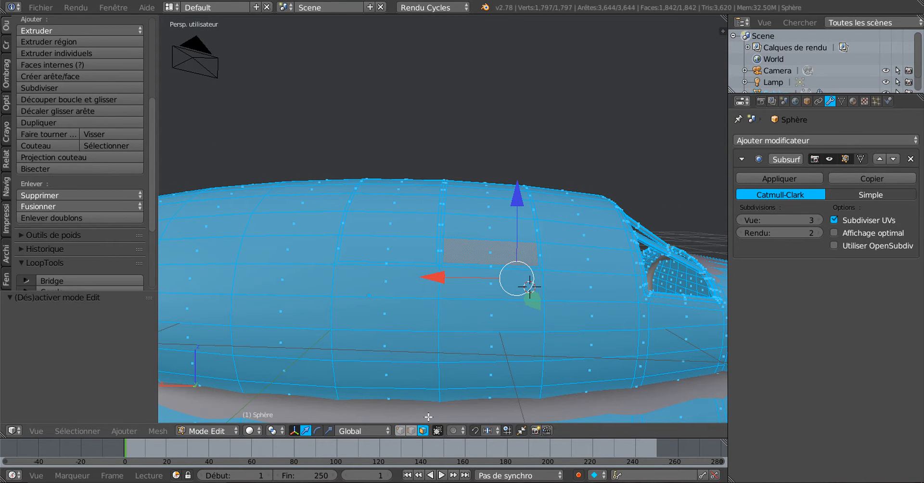
pyautogui.press('Tab')
pyautogui.press('Tab')
pyautogui.scroll(3, 493, 291)
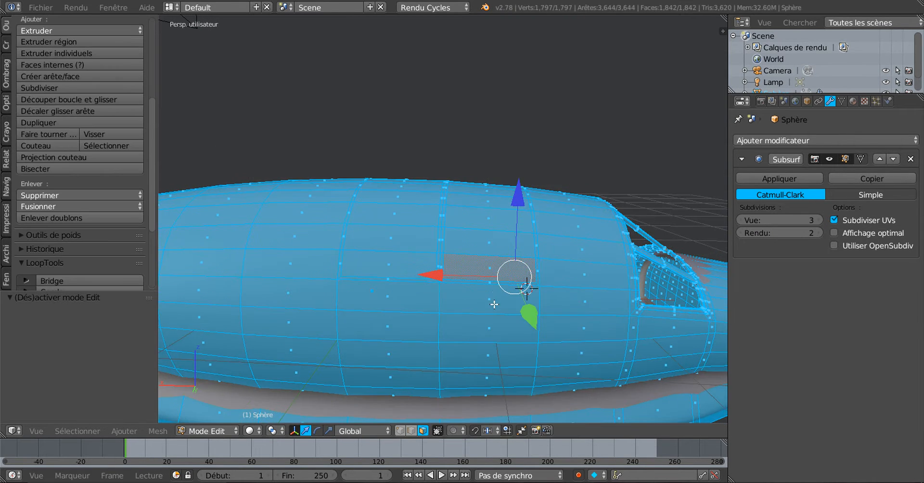
pyautogui.rightClick(455, 289)
pyautogui.keyDown('shift'); pyautogui.rightClick(396, 295); pyautogui.keyUp('shift')
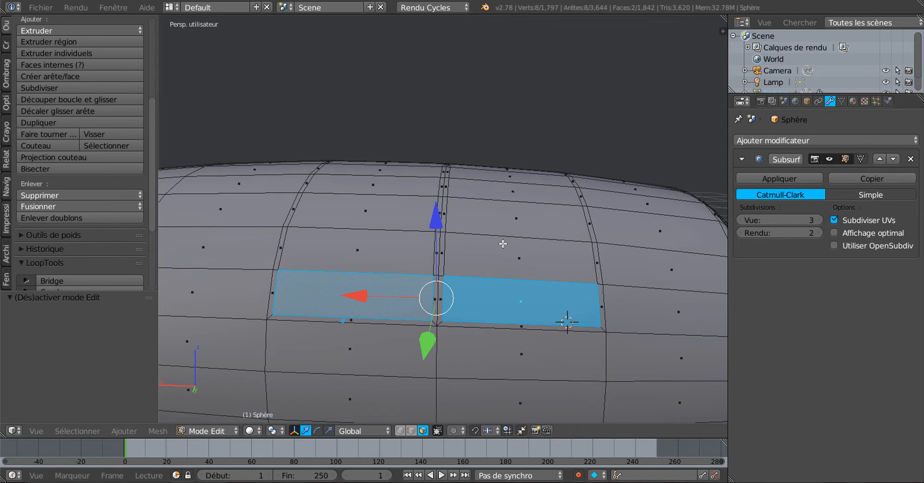
pyautogui.keyDown('shift'); pyautogui.rightClick(504, 244); pyautogui.keyUp('shift')
pyautogui.keyDown('shift'); pyautogui.rightClick(401, 244); pyautogui.keyUp('shift')
pyautogui.keyDown('shift'); pyautogui.rightClick(403, 216); pyautogui.keyUp('shift')
pyautogui.keyDown('shift'); pyautogui.rightClick(497, 204); pyautogui.keyUp('shift')
pyautogui.keyDown('shift'); pyautogui.rightClick(505, 188); pyautogui.keyUp('shift')
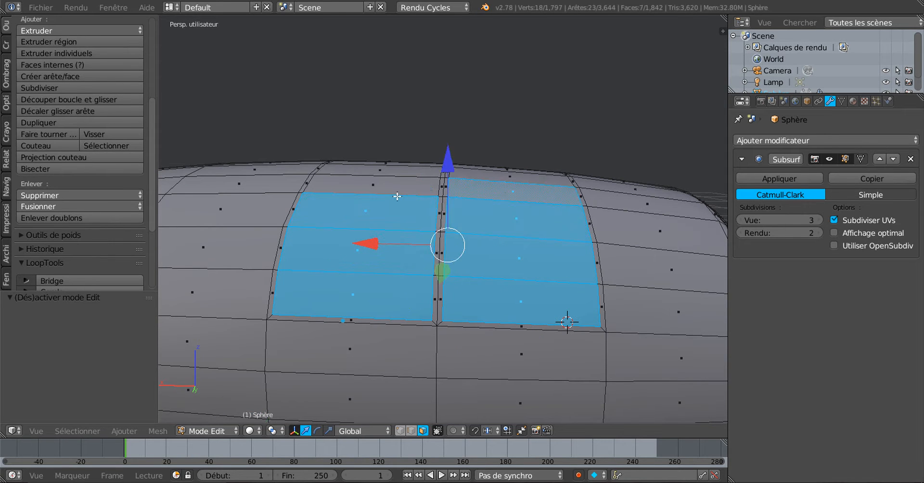
pyautogui.keyDown('shift'); pyautogui.rightClick(398, 197); pyautogui.keyUp('shift')
pyautogui.keyDown('shift'); pyautogui.rightClick(390, 202); pyautogui.keyUp('shift')
pyautogui.keyDown('shift'); pyautogui.rightClick(391, 187); pyautogui.keyUp('shift')
pyautogui.keyDown('shift'); pyautogui.rightClick(391, 169); pyautogui.keyUp('shift')
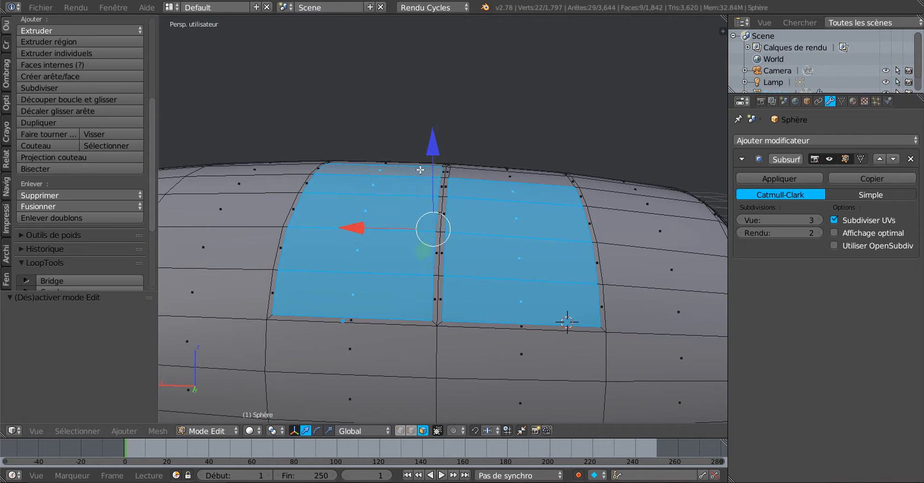
pyautogui.keyDown('shift'); pyautogui.rightClick(482, 172); pyautogui.keyUp('shift')
pyautogui.moveTo(558, 187); pyautogui.dragTo(390, 251, button='middle')
pyautogui.keyDown('shift'); pyautogui.rightClick(516, 206); pyautogui.keyUp('shift')
pyautogui.keyDown('shift'); pyautogui.rightClick(402, 208); pyautogui.keyUp('shift')
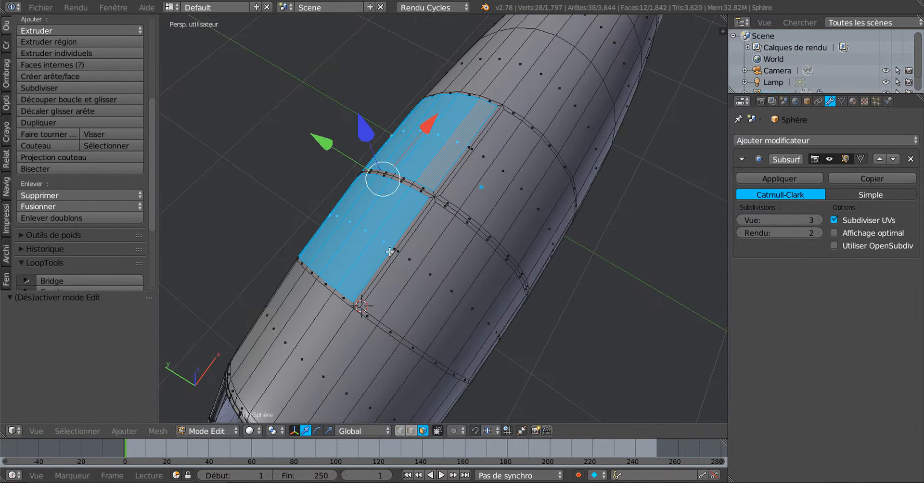
# - Add the twelve inner faces of the two panels on the other side of the roof centreline to the selection
pyautogui.keyDown('shift'); pyautogui.rightClick(415, 254); pyautogui.keyUp('shift')
pyautogui.keyDown('shift'); pyautogui.rightClick(461, 187); pyautogui.keyUp('shift')
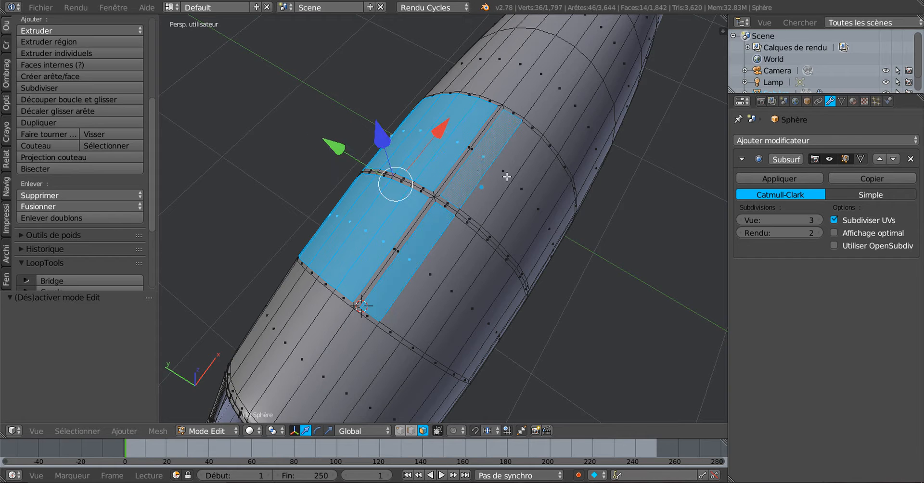
pyautogui.keyDown('shift'); pyautogui.rightClick(506, 175); pyautogui.keyUp('shift')
pyautogui.keyDown('shift'); pyautogui.rightClick(528, 186); pyautogui.keyUp('shift')
pyautogui.keyDown('shift'); pyautogui.rightClick(447, 249); pyautogui.keyUp('shift')
pyautogui.keyDown('shift'); pyautogui.rightClick(460, 270); pyautogui.keyUp('shift')
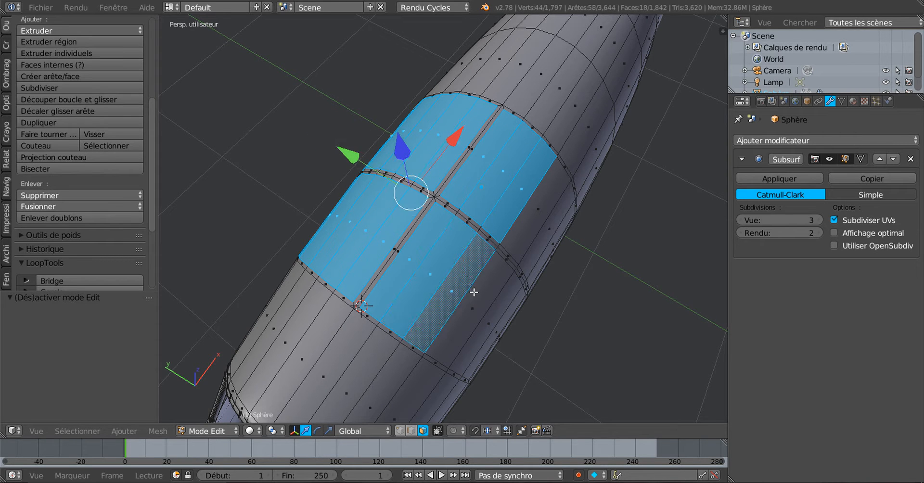
pyautogui.keyDown('shift'); pyautogui.rightClick(479, 286); pyautogui.keyUp('shift')
pyautogui.keyDown('shift'); pyautogui.rightClick(521, 237); pyautogui.keyUp('shift')
pyautogui.moveTo(525, 294); pyautogui.dragTo(479, 221, button='middle')
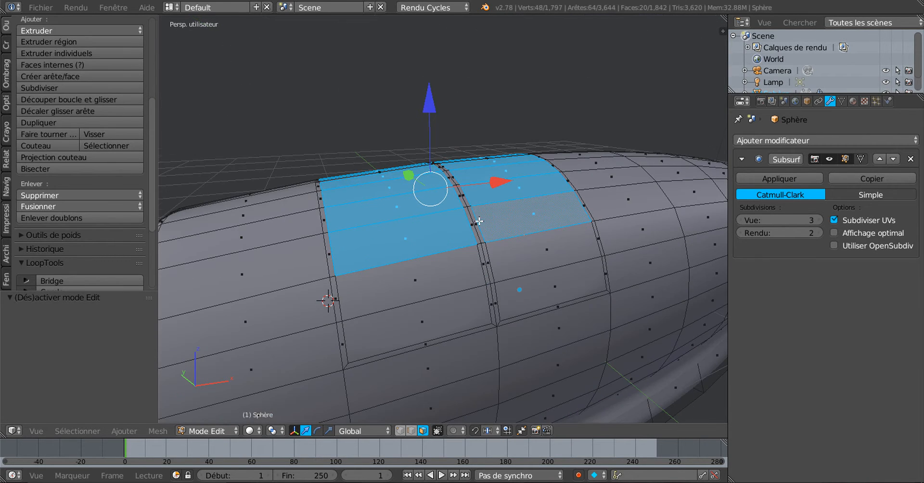
pyautogui.keyDown('shift'); pyautogui.rightClick(534, 250); pyautogui.keyUp('shift')
pyautogui.keyDown('shift'); pyautogui.rightClick(547, 285); pyautogui.keyUp('shift')
pyautogui.keyDown('shift'); pyautogui.rightClick(464, 296); pyautogui.keyUp('shift')
pyautogui.keyDown('shift'); pyautogui.rightClick(458, 283); pyautogui.keyUp('shift')
pyautogui.moveTo(495, 277); pyautogui.dragTo(662, 288, button='middle')
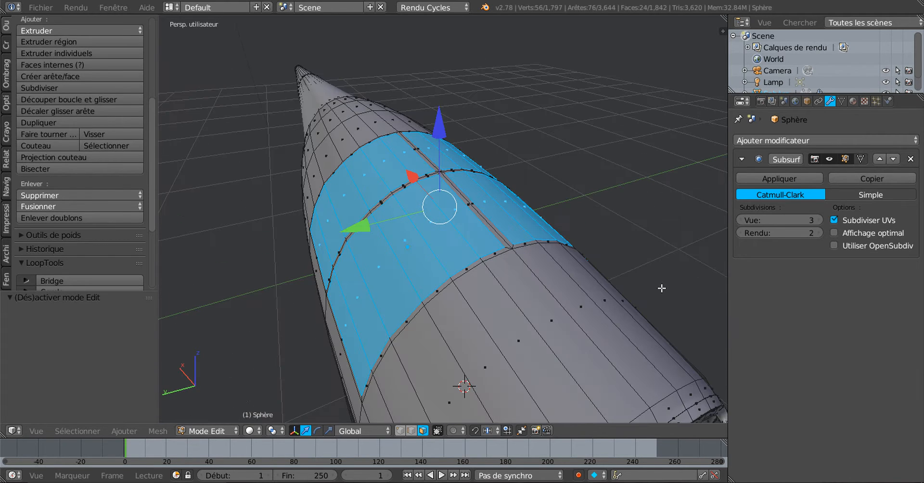
pyautogui.moveTo(572, 304); pyautogui.dragTo(625, 311, button='middle')
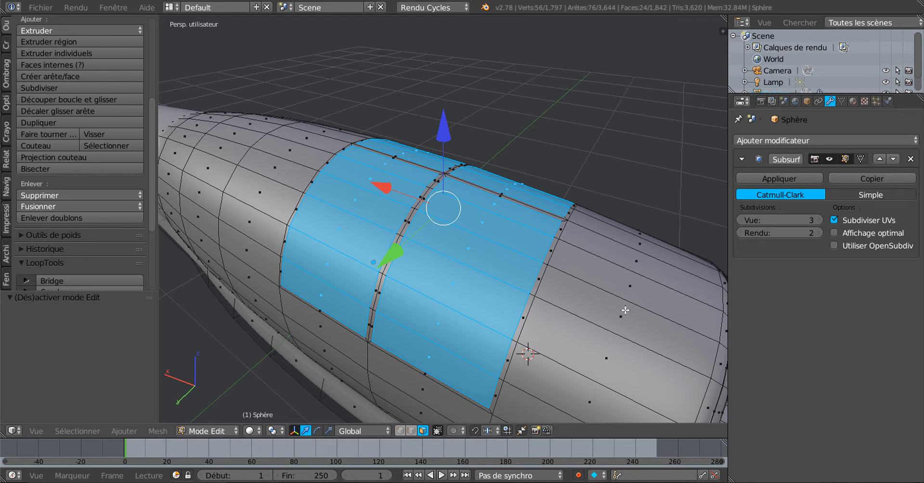
# - Duplicate the selected panel faces in place and raise the copy 0.955 along Z above the fuselage
pyautogui.hotkey('shift', 'd')
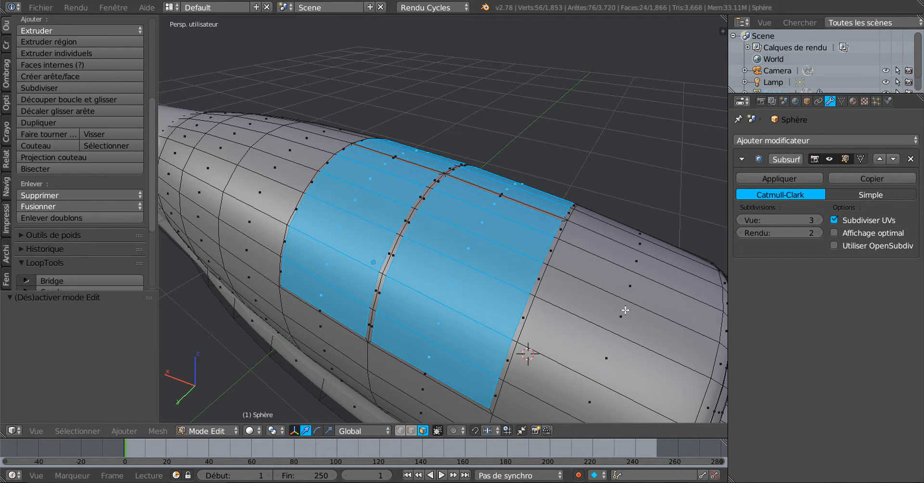
pyautogui.rightClick(625, 310)
pyautogui.scroll(-2, 516, 302)
pyautogui.moveTo(448, 148); pyautogui.dragTo(479, 78)
pyautogui.moveTo(539, 217); pyautogui.dragTo(537, 174, button='middle')
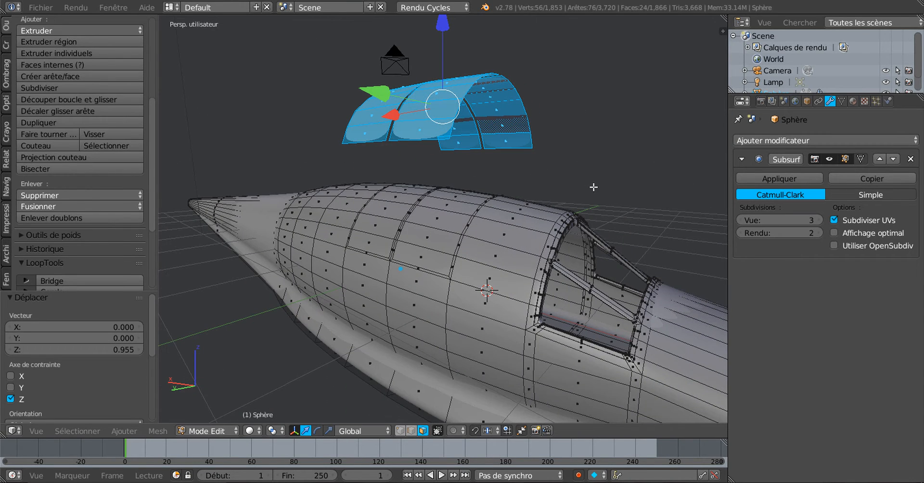
pyautogui.moveTo(600, 187); pyautogui.dragTo(613, 191, button='middle')
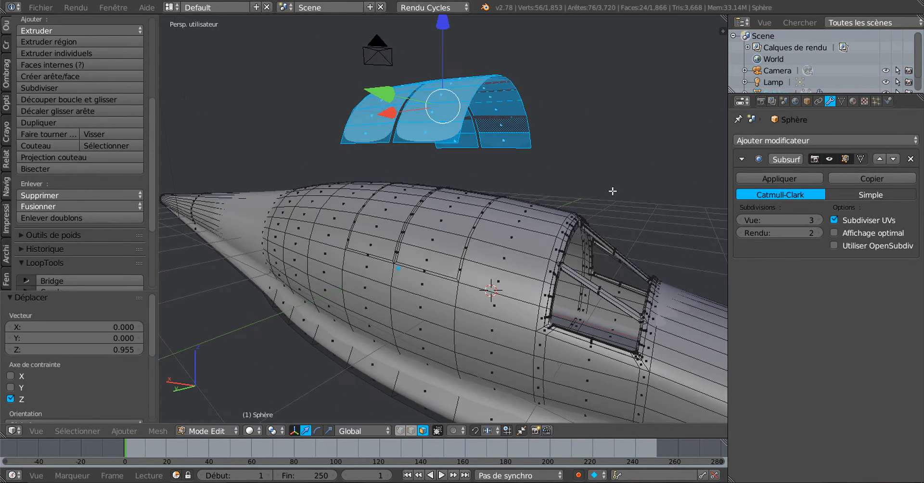
# - Separate the raised panel faces into their own object and hide that object in object mode
pyautogui.press('p')
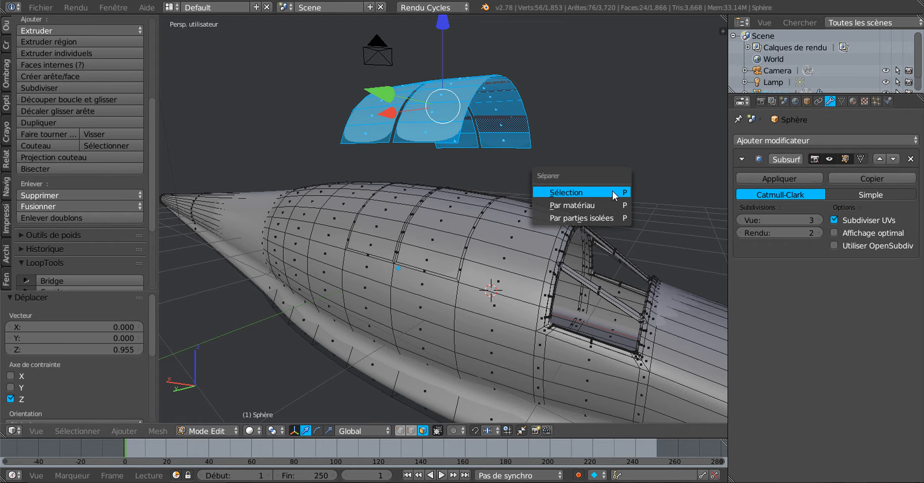
pyautogui.click(613, 191)
pyautogui.moveTo(524, 206); pyautogui.dragTo(546, 218, button='middle')
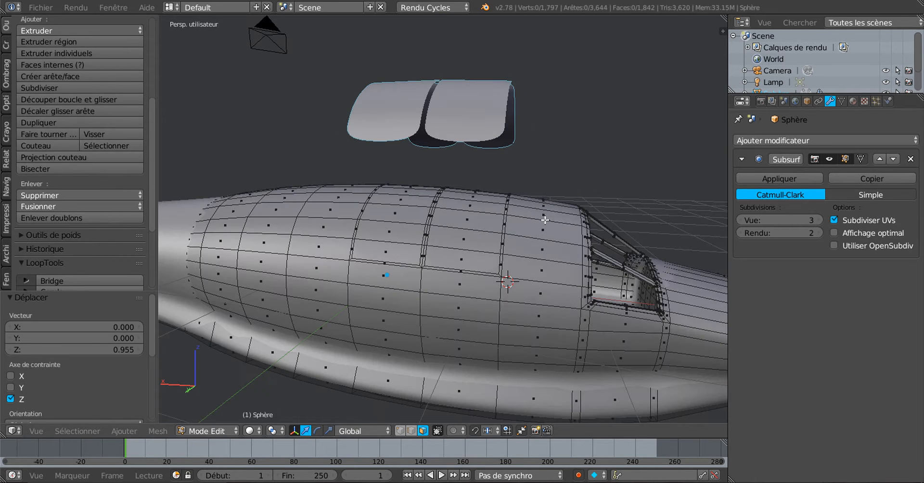
pyautogui.press('Tab')
pyautogui.rightClick(459, 120)
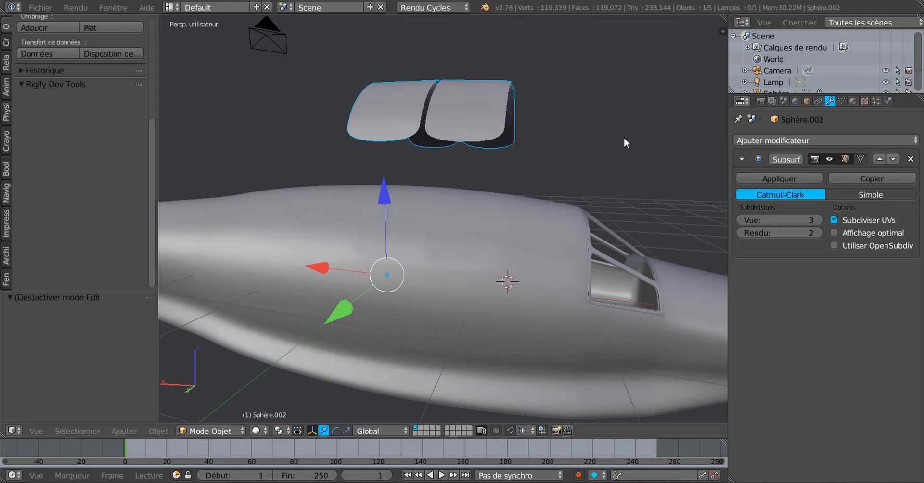
pyautogui.press('h')
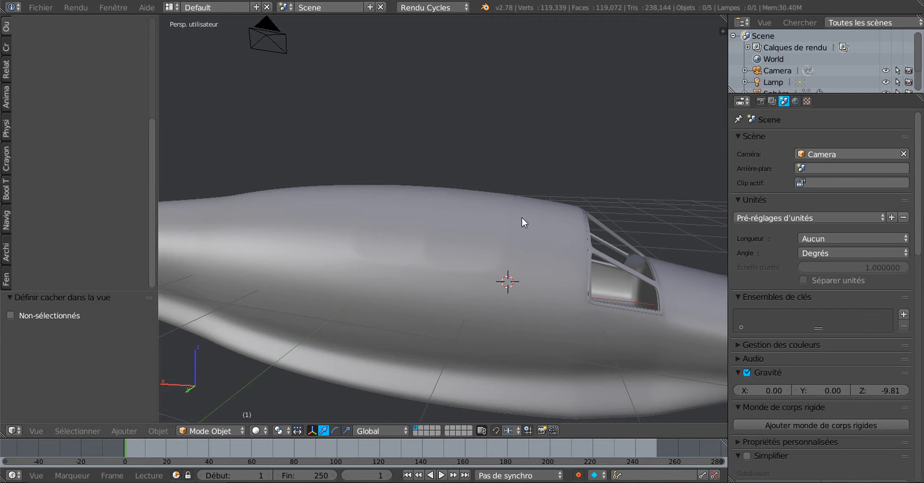
# - Edit the fuselage mesh again and circle-select the twelve inner panel faces on one side of the roof
pyautogui.rightClick(503, 225)
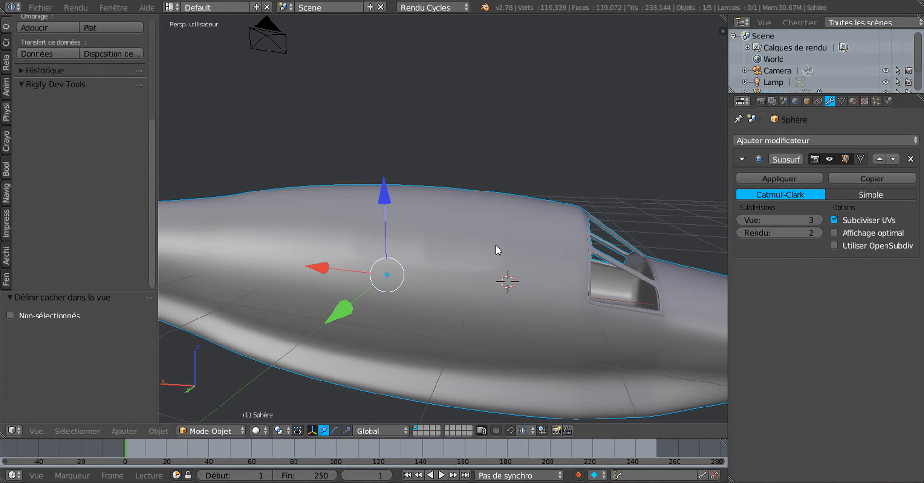
pyautogui.press('Tab')
pyautogui.moveTo(496, 245); pyautogui.dragTo(281, 304, button='middle')
pyautogui.moveTo(405, 260); pyautogui.dragTo(399, 283, button='middle')
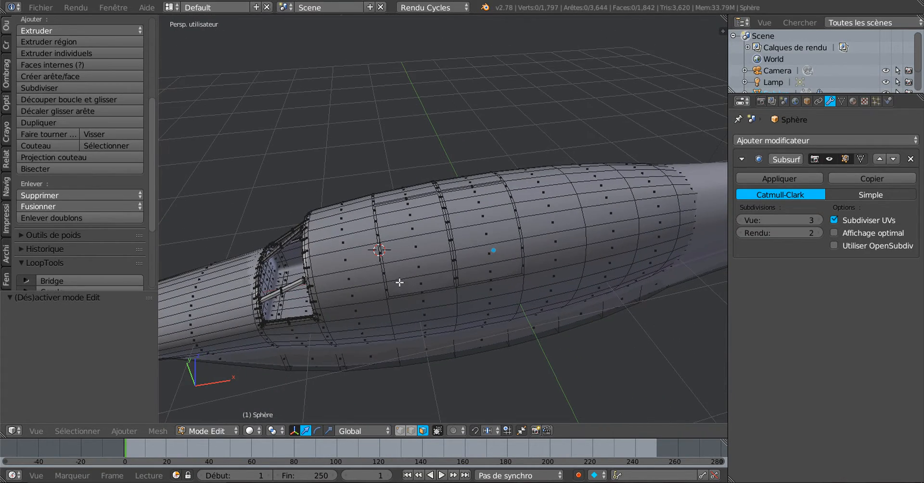
pyautogui.press('c')
pyautogui.moveTo(414, 219); pyautogui.dragTo(419, 254)
pyautogui.moveTo(480, 258); pyautogui.dragTo(479, 207)
pyautogui.rightClick(479, 207)
# - Extend the circle selection to the twelve inner panel faces on the opposite side of the roof
pyautogui.moveTo(353, 269)
pyautogui.mouseDown(button='middle')
pyautogui.moveTo(554, 268)
pyautogui.moveTo(581, 248)
pyautogui.moveTo(583, 274)
pyautogui.mouseUp(button='middle')
pyautogui.press('c')
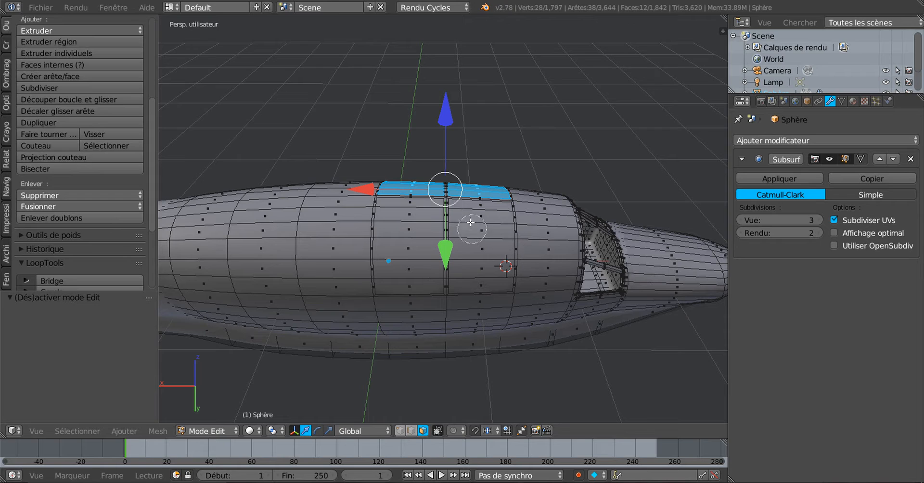
pyautogui.moveTo(476, 214); pyautogui.dragTo(483, 268)
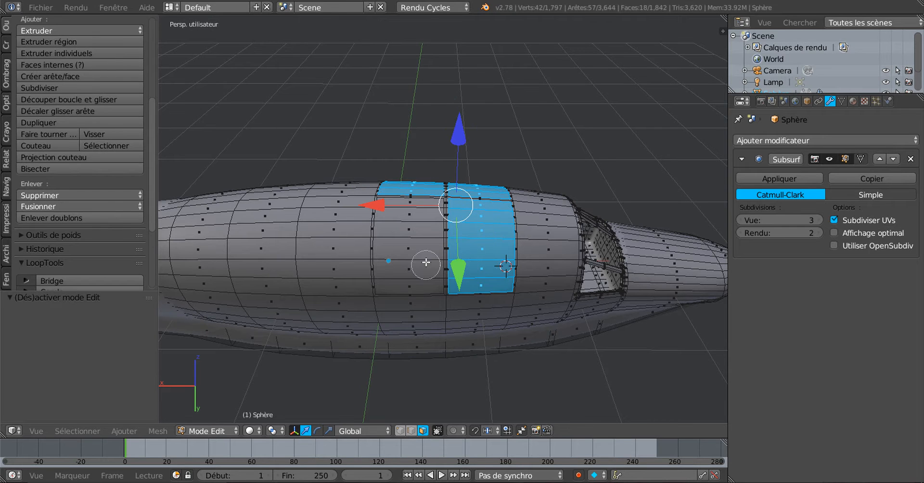
pyautogui.moveTo(405, 217); pyautogui.dragTo(407, 266)
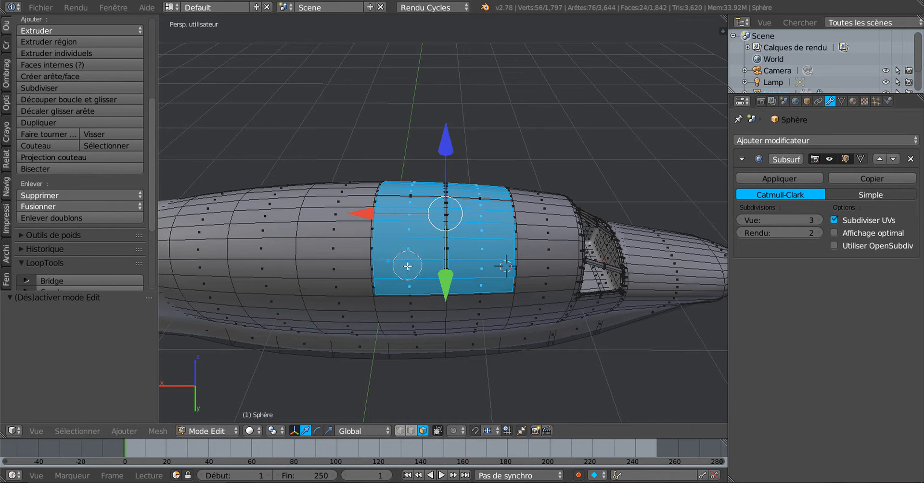
pyautogui.press('Escape')
pyautogui.moveTo(602, 238)
pyautogui.mouseDown(button='middle')
pyautogui.moveTo(500, 277)
pyautogui.moveTo(376, 228)
pyautogui.moveTo(495, 237)
pyautogui.moveTo(498, 248)
pyautogui.mouseUp(button='middle')
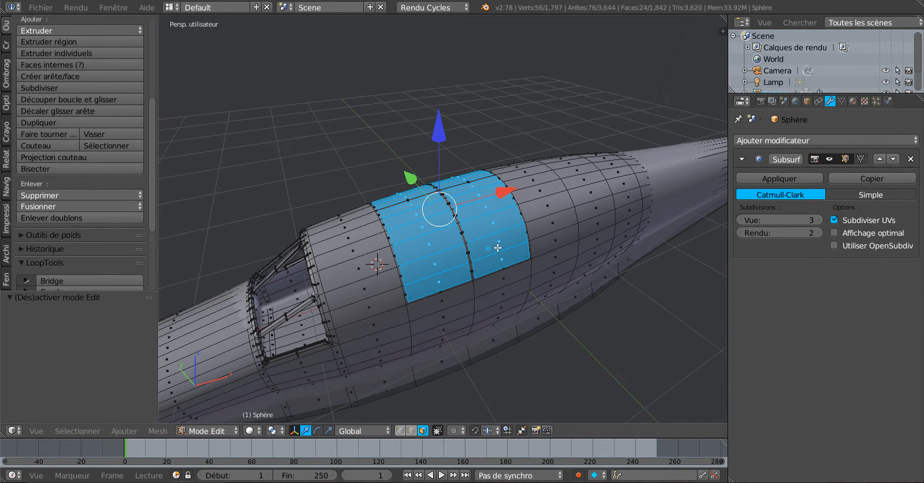
# - Try deleting the vertices of the selected panel faces, and undo the deletion
pyautogui.press('x')
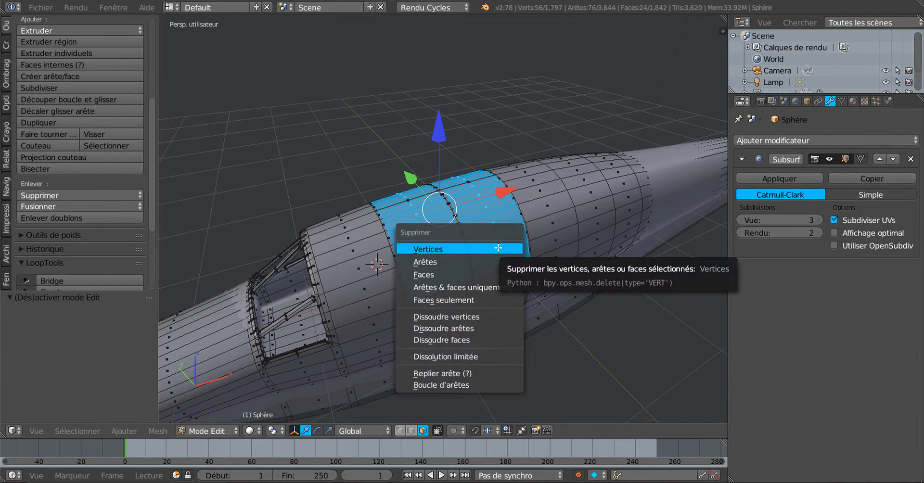
pyautogui.click(498, 247)
pyautogui.moveTo(497, 246); pyautogui.dragTo(541, 264, button='middle')
pyautogui.hotkey('ctrl', 'z')
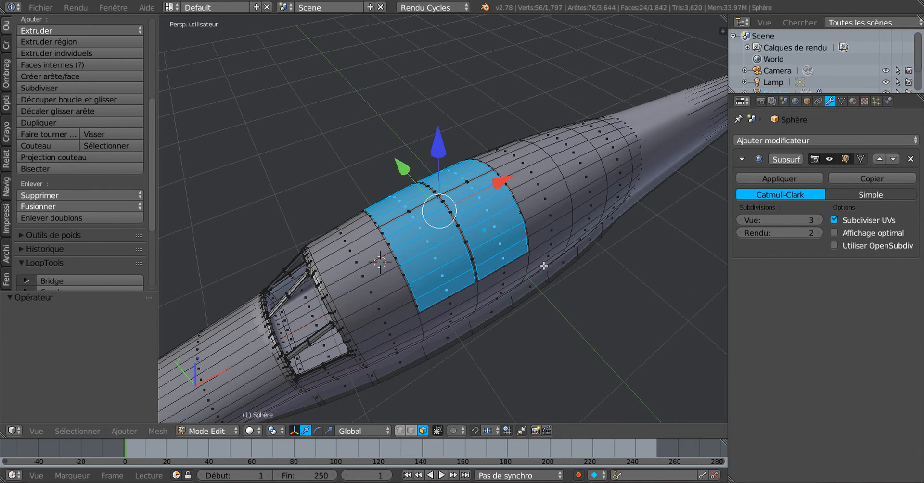
# - Delete the selected panel faces on both sides of the roof using the Faces option to open the windows
pyautogui.press('x')
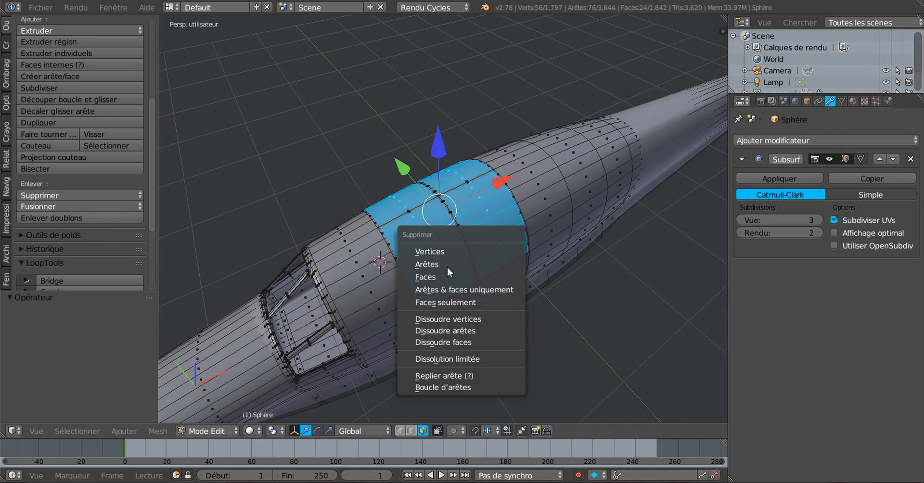
pyautogui.click(441, 277)
pyautogui.moveTo(536, 273); pyautogui.dragTo(506, 254, button='middle')
pyautogui.scroll(3, 524, 260)
pyautogui.scroll(3, 532, 286)
pyautogui.moveTo(531, 287); pyautogui.dragTo(470, 321, button='middle')
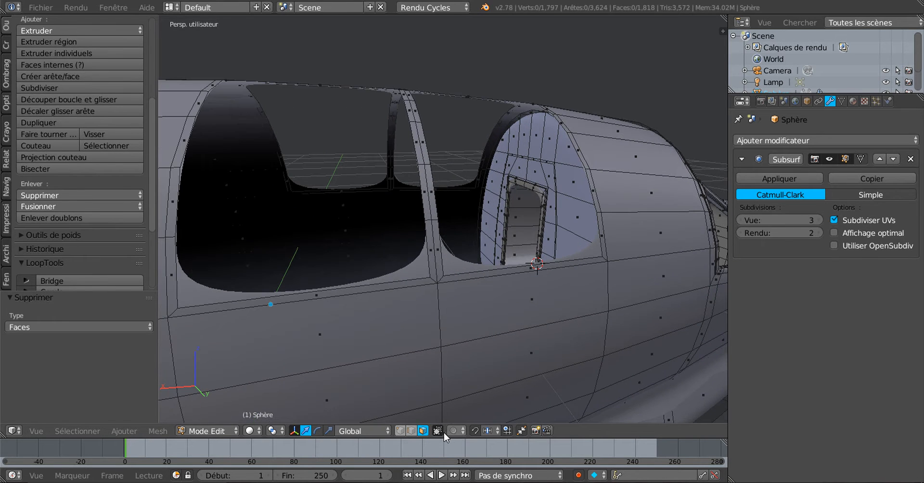
pyautogui.click(412, 431)
pyautogui.scroll(2, 429, 328)
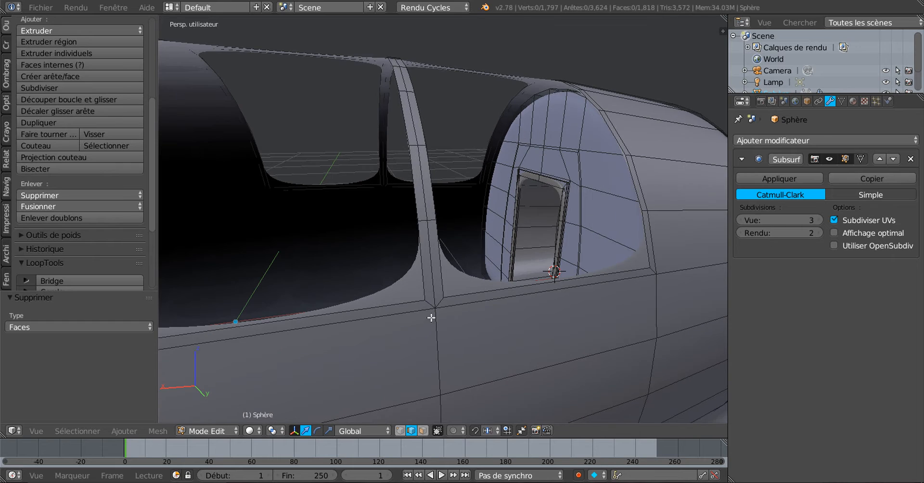
pyautogui.rightClick(431, 304)
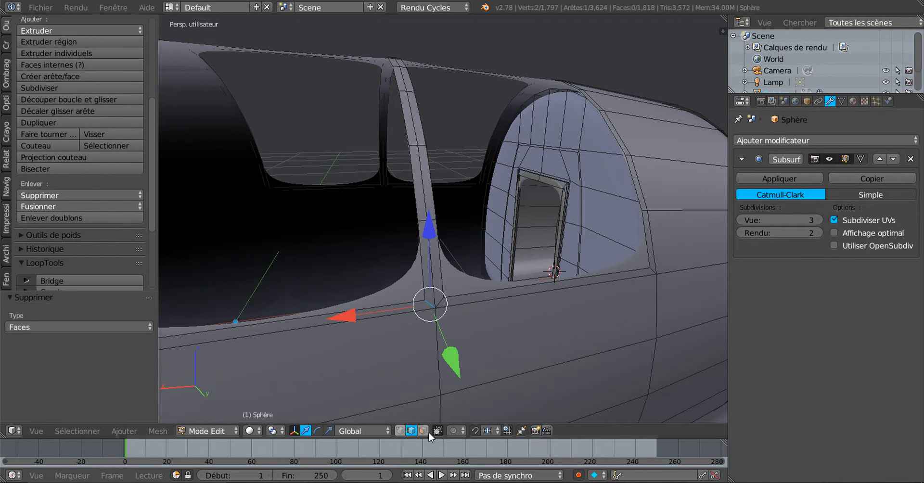
pyautogui.click(424, 431)
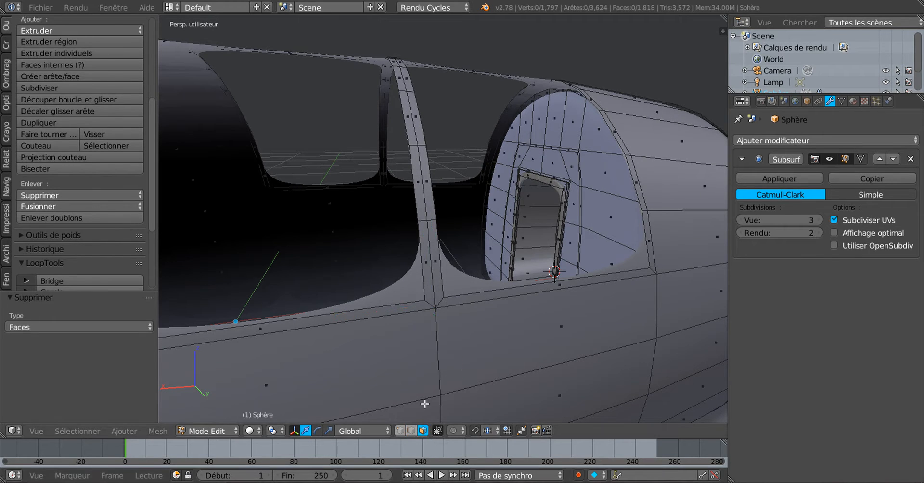
# - Select the face loops framing both pairs of window openings, including the central roof strip and the crossbar between the windows
pyautogui.keyDown('alt'); pyautogui.rightClick(427, 301); pyautogui.keyUp('alt')
pyautogui.keyDown('alt'); pyautogui.keyDown('shift'); pyautogui.rightClick(441, 300); pyautogui.keyUp('shift'); pyautogui.keyUp('alt')
pyautogui.moveTo(600, 256); pyautogui.dragTo(380, 315, button='middle')
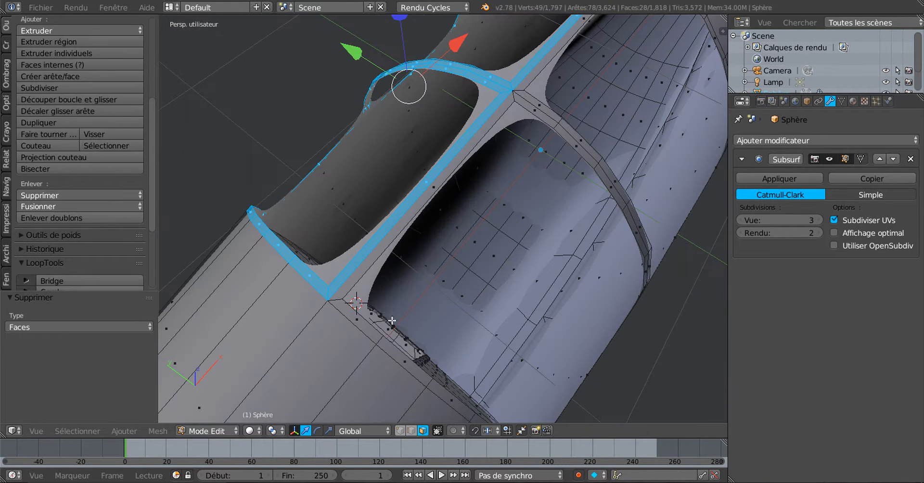
pyautogui.keyDown('alt'); pyautogui.keyDown('shift'); pyautogui.rightClick(342, 302); pyautogui.keyUp('shift'); pyautogui.keyUp('alt')
pyautogui.moveTo(596, 247); pyautogui.dragTo(492, 258, button='middle')
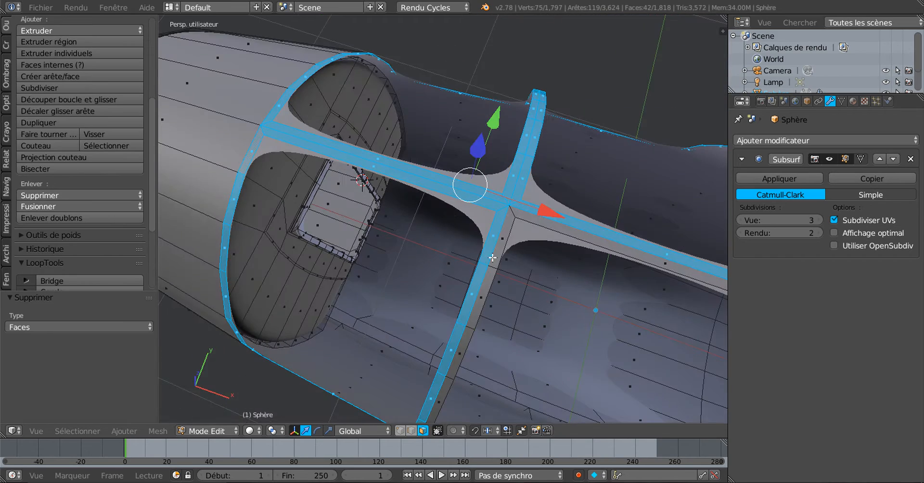
pyautogui.keyDown('alt'); pyautogui.keyDown('shift'); pyautogui.rightClick(514, 217); pyautogui.keyUp('shift'); pyautogui.keyUp('alt')
pyautogui.scroll(-5, 514, 221)
pyautogui.moveTo(486, 303); pyautogui.dragTo(558, 239, button='middle')
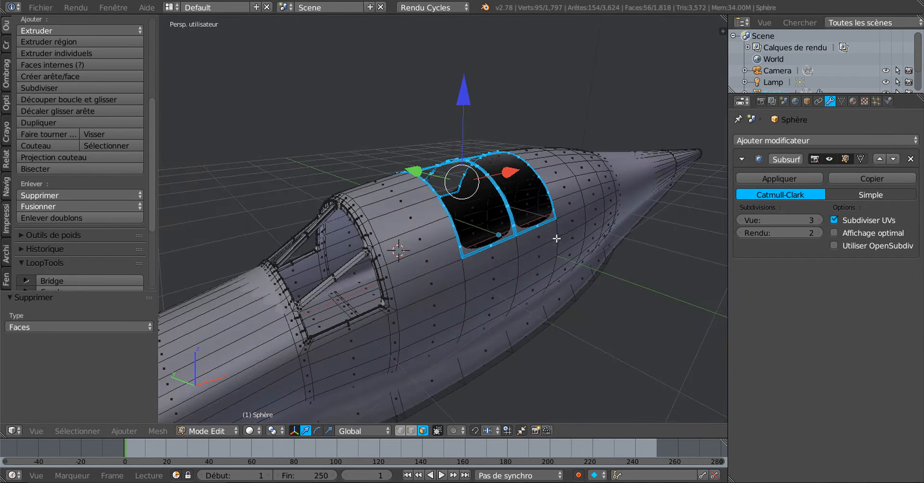
pyautogui.moveTo(530, 274); pyautogui.dragTo(431, 294, button='middle')
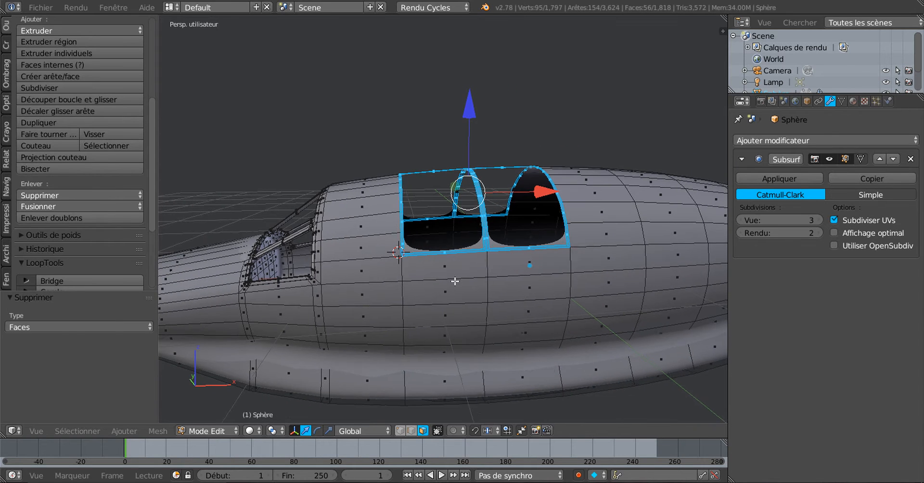
# - Solidify the selected window frame faces with a thickness of 0.0350 and inspect the frames from several angles
pyautogui.click(155, 431)
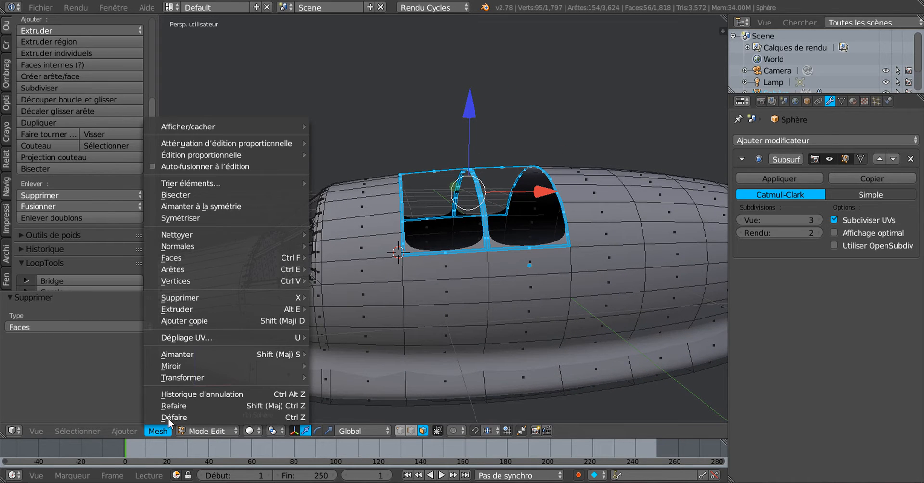
pyautogui.moveTo(178, 270)
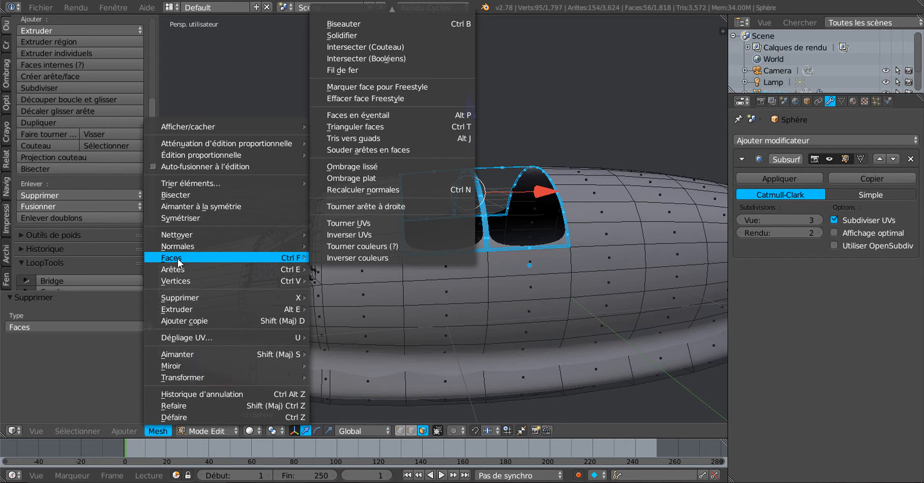
pyautogui.click(358, 33)
pyautogui.moveTo(422, 225); pyautogui.dragTo(376, 274, button='middle')
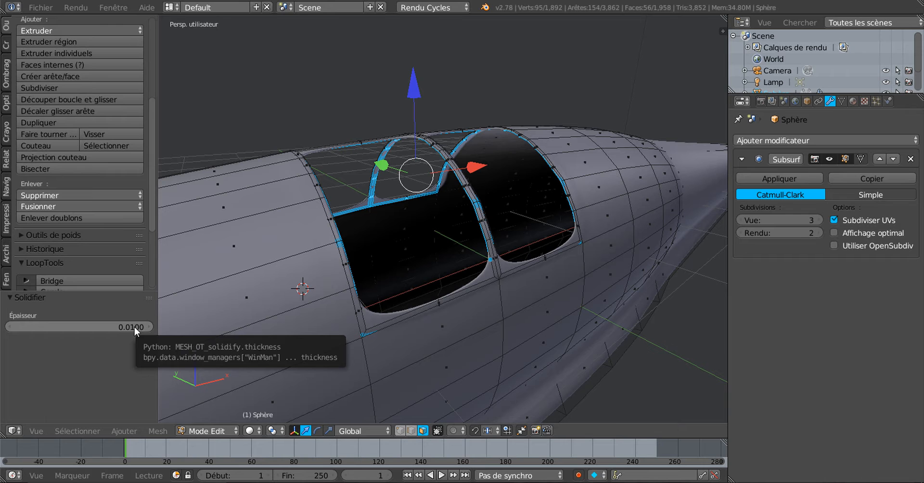
pyautogui.moveTo(134, 326); pyautogui.dragTo(173, 326)
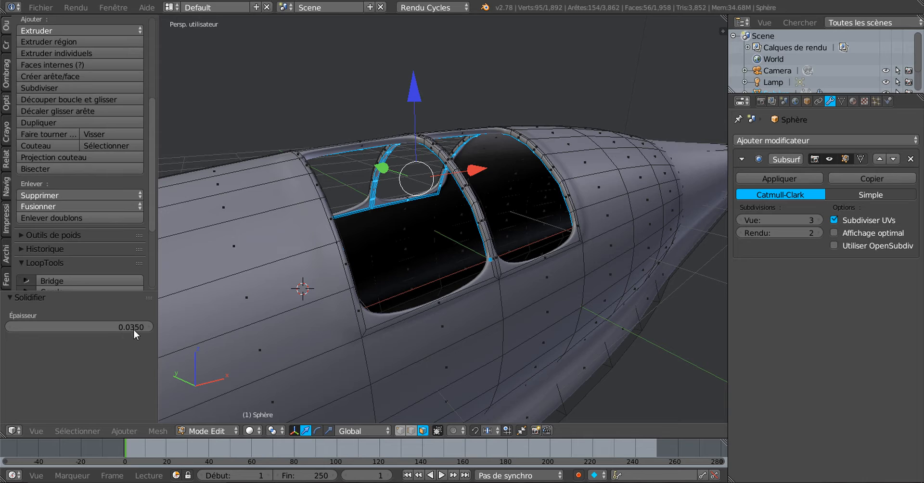
pyautogui.moveTo(487, 262); pyautogui.dragTo(379, 286, button='middle')
pyautogui.moveTo(329, 303); pyautogui.dragTo(231, 355, button='middle')
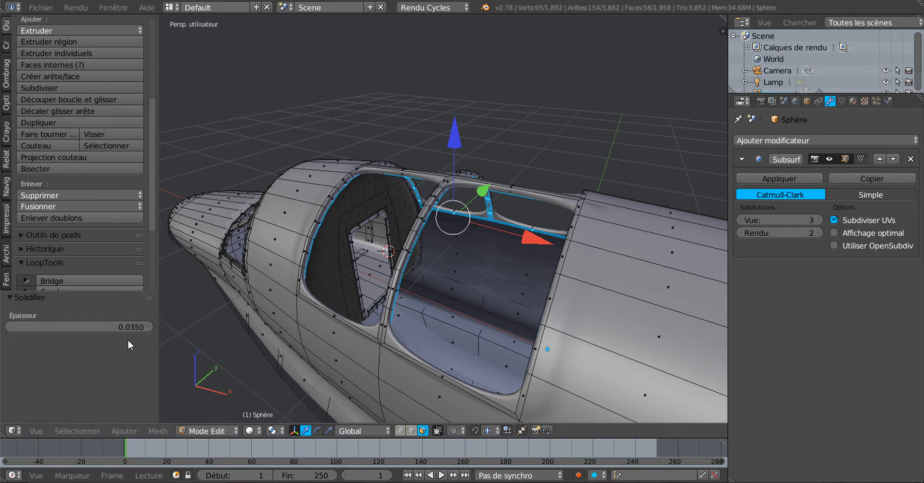
pyautogui.moveTo(275, 328); pyautogui.dragTo(438, 322, button='middle')
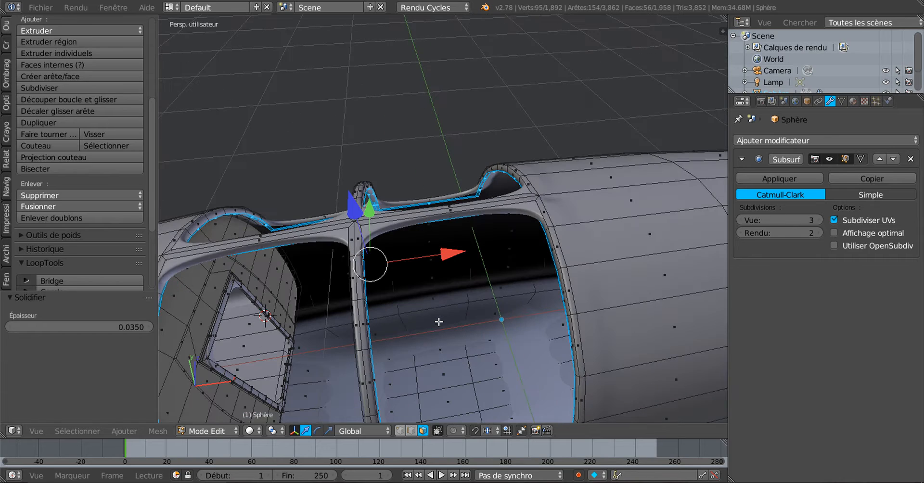
pyautogui.moveTo(504, 300); pyautogui.dragTo(433, 305, button='middle')
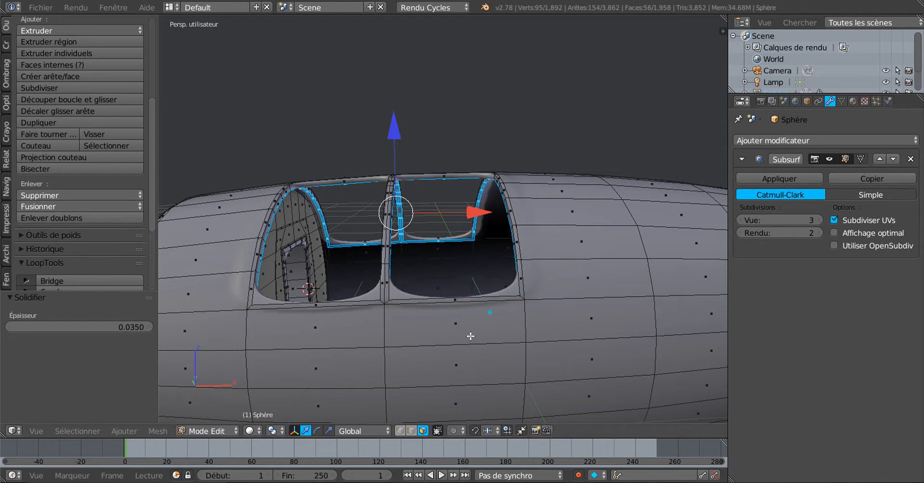
pyautogui.hotkey('ctrl', 'r')
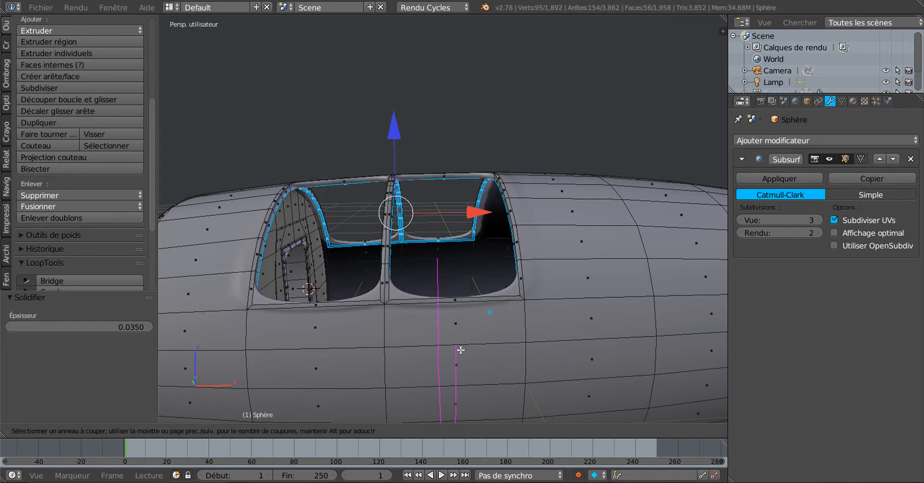
pyautogui.press('Escape')
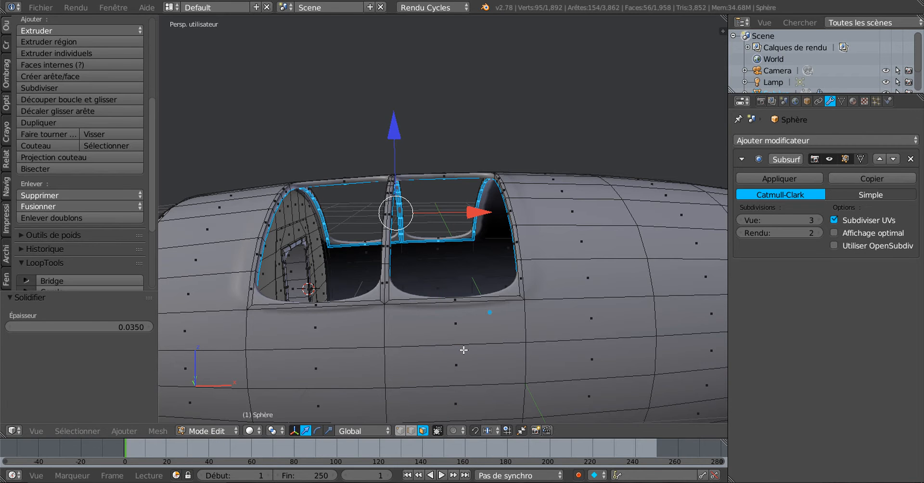
pyautogui.moveTo(465, 352); pyautogui.dragTo(462, 367, button='middle')
pyautogui.scroll(1, 522, 287)
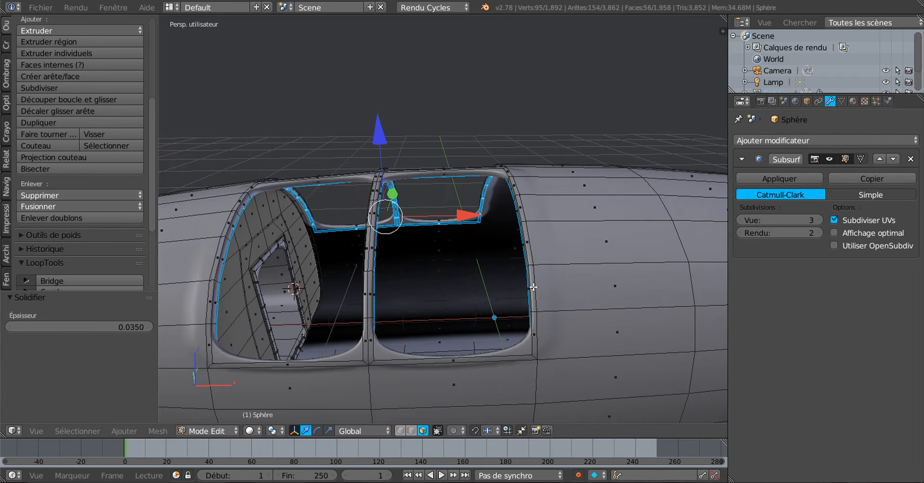
pyautogui.hotkey('ctrl', 'r')
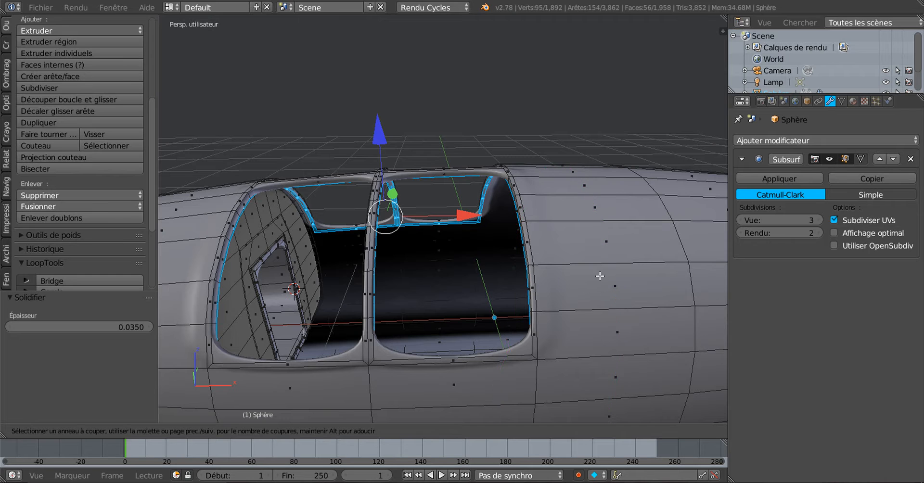
pyautogui.press('Escape')
# - Remove duplicate vertices across the entire fuselage mesh, then clear the selection
pyautogui.moveTo(546, 335); pyautogui.dragTo(573, 355, button='middle')
pyautogui.press('a')
pyautogui.press('a')
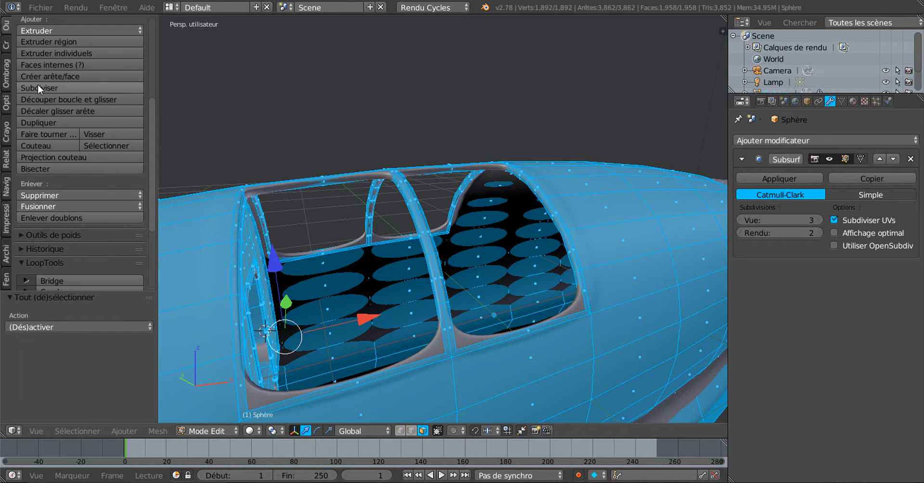
pyautogui.scroll(3, 50, 89)
pyautogui.scroll(3, 50, 89)
pyautogui.scroll(-10, 51, 96)
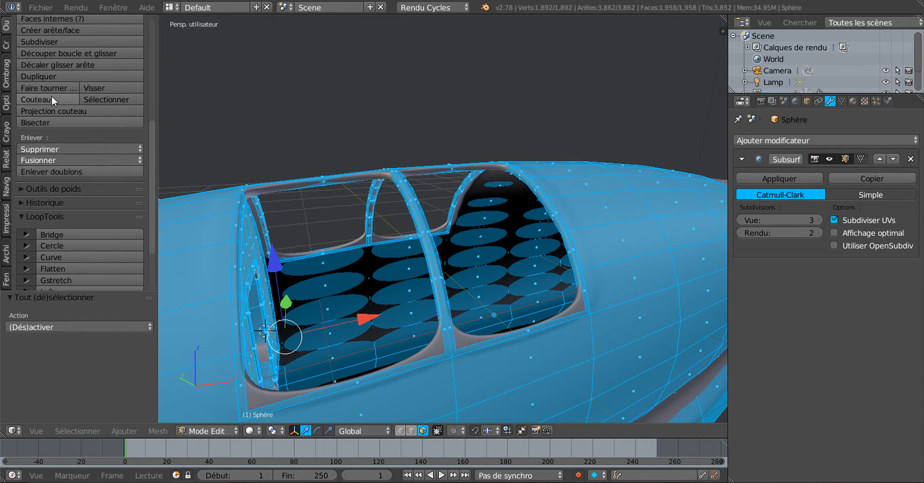
pyautogui.click(67, 147)
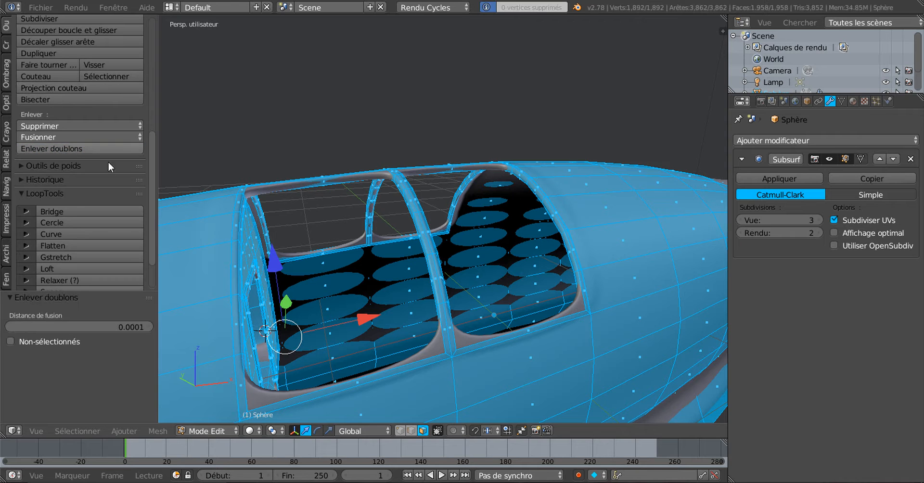
pyautogui.press('a')
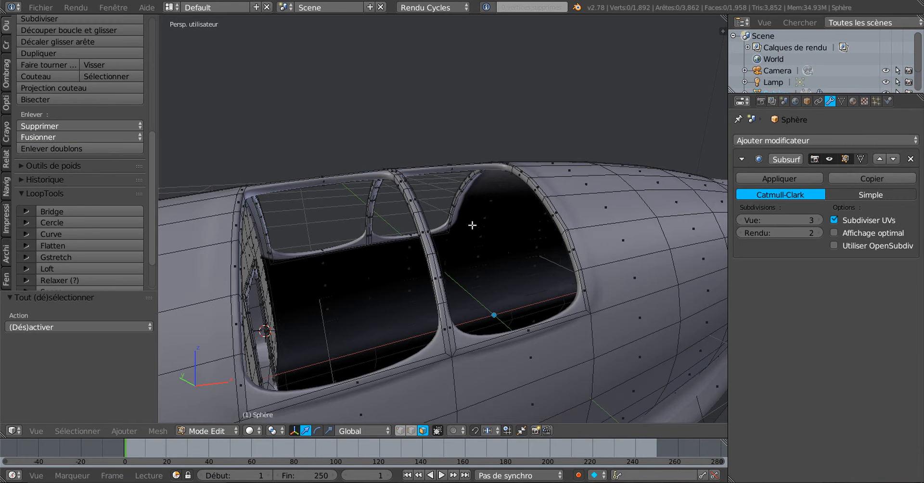
# - Set the Subsurf modifier's view subdivisions to 0 while looking at the window frames from inside the fuselage
pyautogui.moveTo(475, 223); pyautogui.dragTo(380, 209, button='middle')
pyautogui.scroll(3, 380, 208)
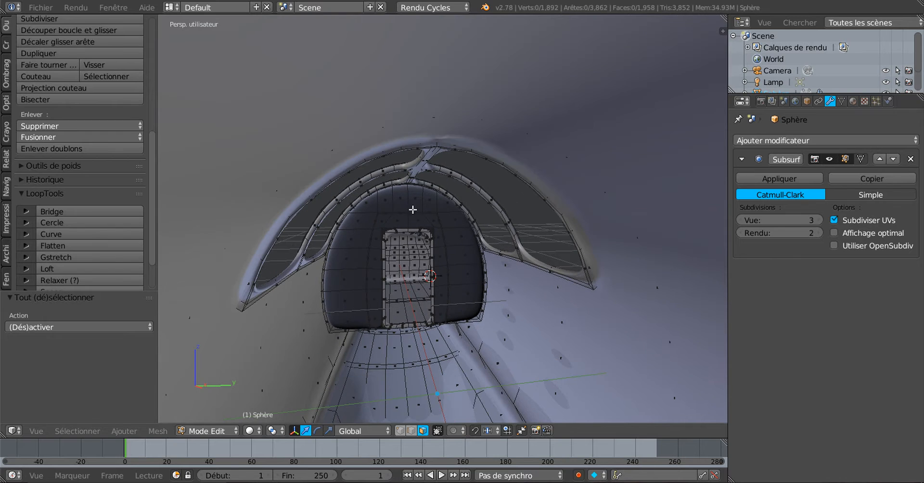
pyautogui.click(741, 220)
pyautogui.click(741, 220)
pyautogui.scroll(3, 641, 213)
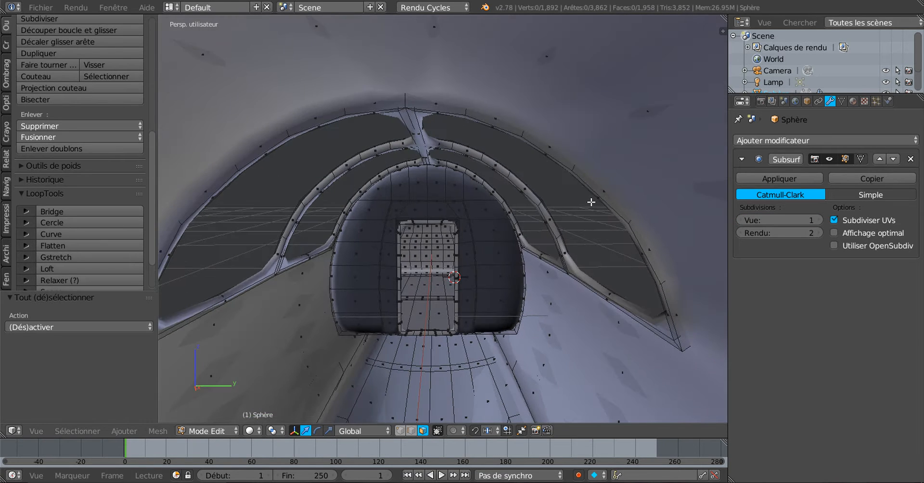
pyautogui.click(741, 221)
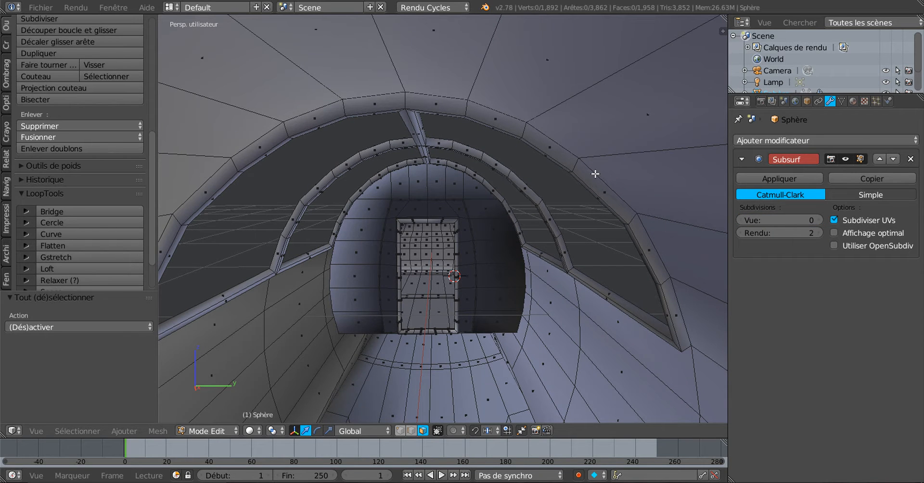
# - Delete the face loop running around the outer perimeter of the solidified window frame inside the fuselage, after checking it in wireframe
pyautogui.keyDown('alt'); pyautogui.rightClick(471, 108); pyautogui.keyUp('alt')
pyautogui.scroll(-1, 488, 144)
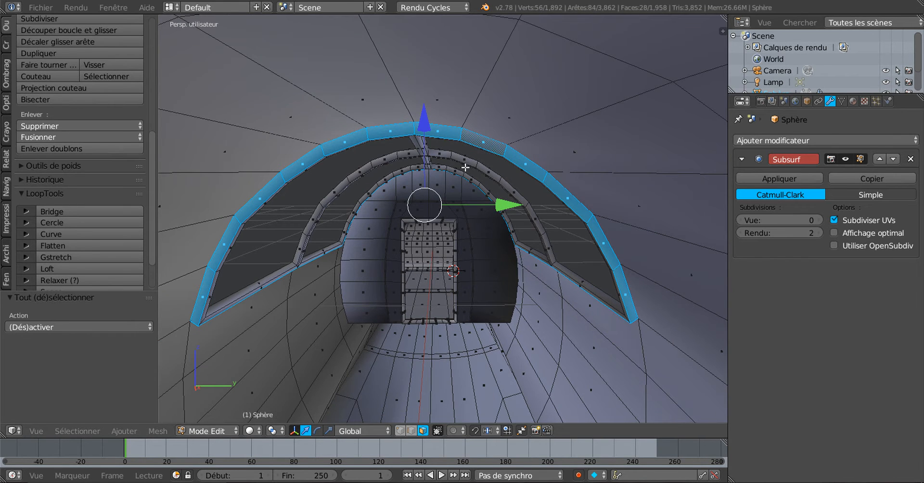
pyautogui.moveTo(488, 183)
pyautogui.mouseDown(button='middle')
pyautogui.moveTo(602, 199)
pyautogui.moveTo(554, 233)
pyautogui.moveTo(485, 227)
pyautogui.moveTo(611, 207)
pyautogui.moveTo(522, 211)
pyautogui.moveTo(547, 207)
pyautogui.moveTo(409, 243)
pyautogui.mouseUp(button='middle')
pyautogui.press('z')
pyautogui.moveTo(395, 203); pyautogui.dragTo(496, 236, button='middle')
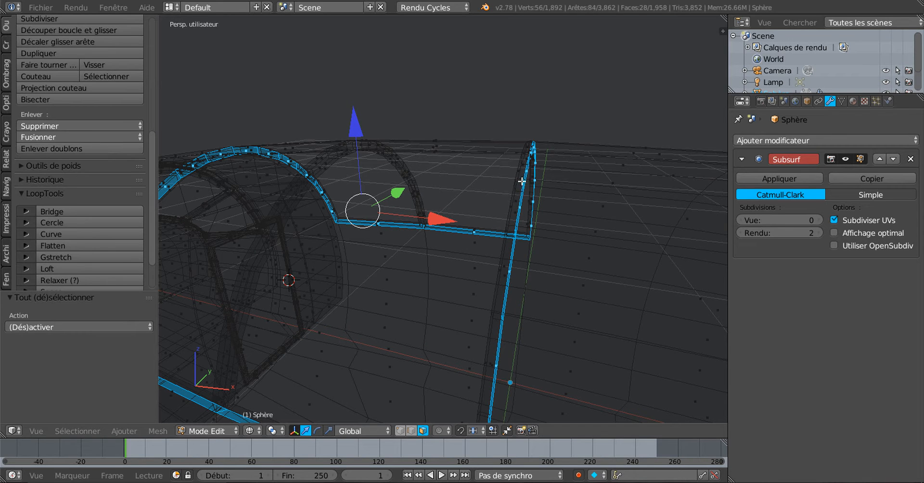
pyautogui.moveTo(459, 153)
pyautogui.mouseDown(button='middle')
pyautogui.moveTo(456, 164)
pyautogui.moveTo(482, 192)
pyautogui.moveTo(475, 215)
pyautogui.moveTo(498, 216)
pyautogui.moveTo(404, 215)
pyautogui.moveTo(410, 206)
pyautogui.moveTo(513, 219)
pyautogui.moveTo(484, 230)
pyautogui.moveTo(501, 244)
pyautogui.moveTo(489, 235)
pyautogui.moveTo(388, 251)
pyautogui.moveTo(348, 246)
pyautogui.moveTo(377, 230)
pyautogui.mouseUp(button='middle')
pyautogui.scroll(-3, 489, 250)
pyautogui.press('z')
pyautogui.scroll(3, 361, 237)
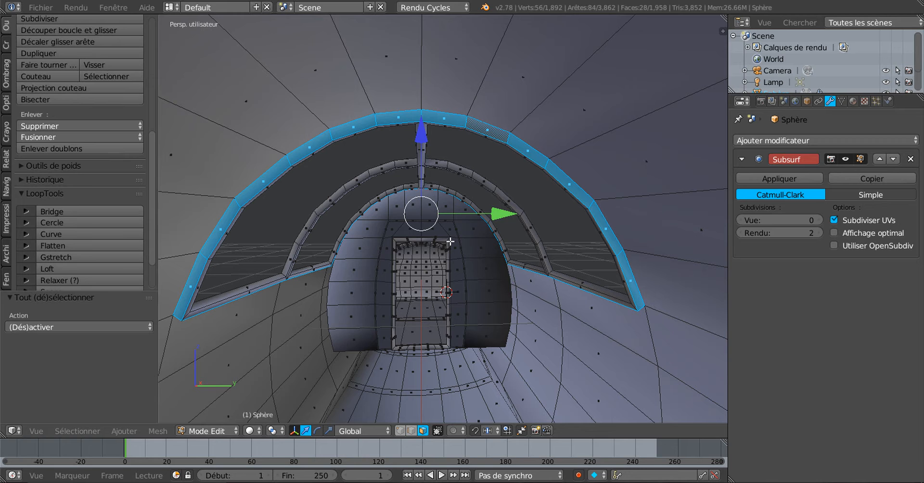
pyautogui.press('x')
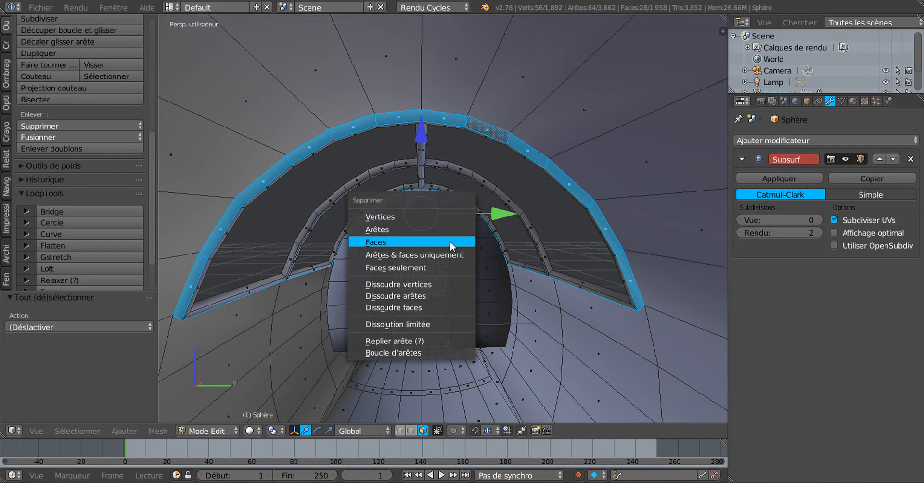
pyautogui.click(450, 241)
pyautogui.scroll(-3, 450, 242)
pyautogui.scroll(5, 369, 244)
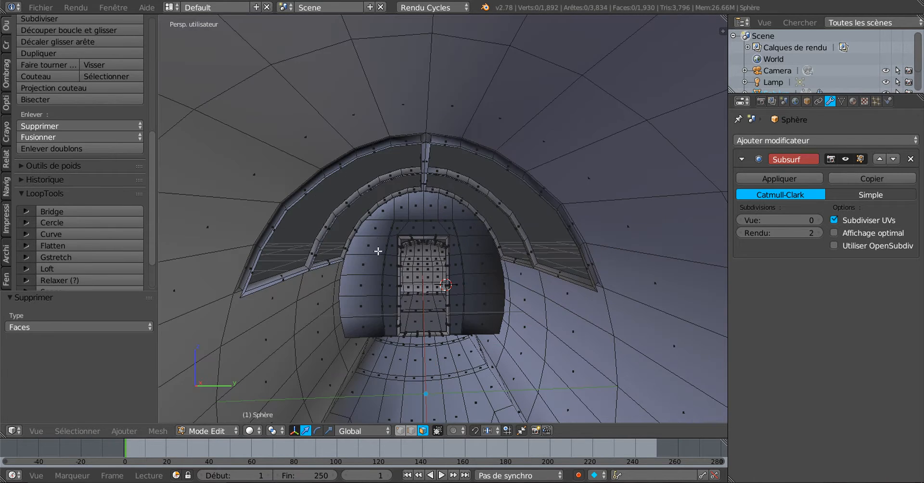
# - Check the frame from inside and outside the fuselage, and set the Subsurf modifier's view subdivisions to 2
pyautogui.moveTo(395, 222); pyautogui.dragTo(352, 128, button='middle')
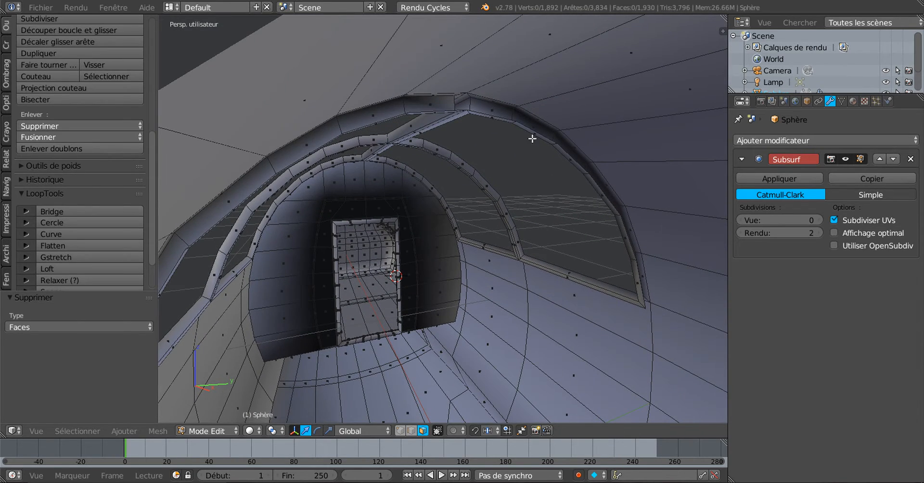
pyautogui.moveTo(532, 138); pyautogui.dragTo(436, 240, button='middle')
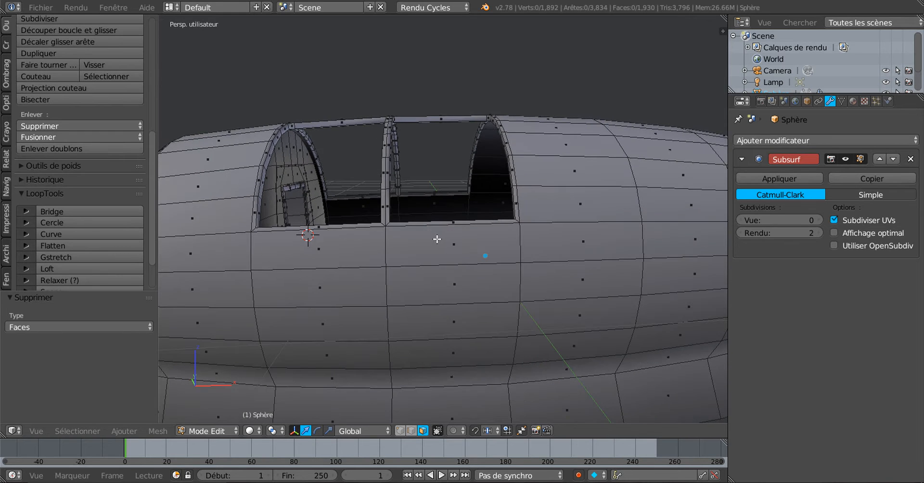
pyautogui.click(819, 219)
pyautogui.click(819, 219)
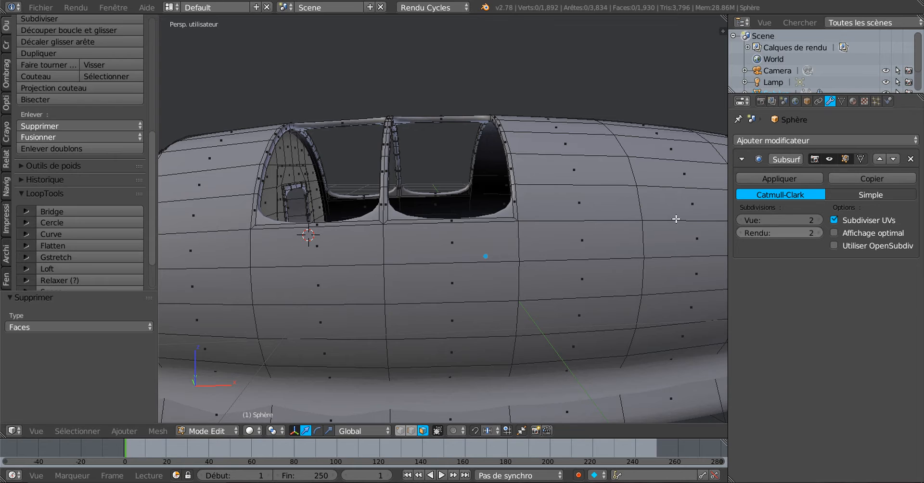
# - Add two vertical edge loops through the rear window section, one close to its rear edge and one close to the centre pillar
pyautogui.scroll(4, 569, 221)
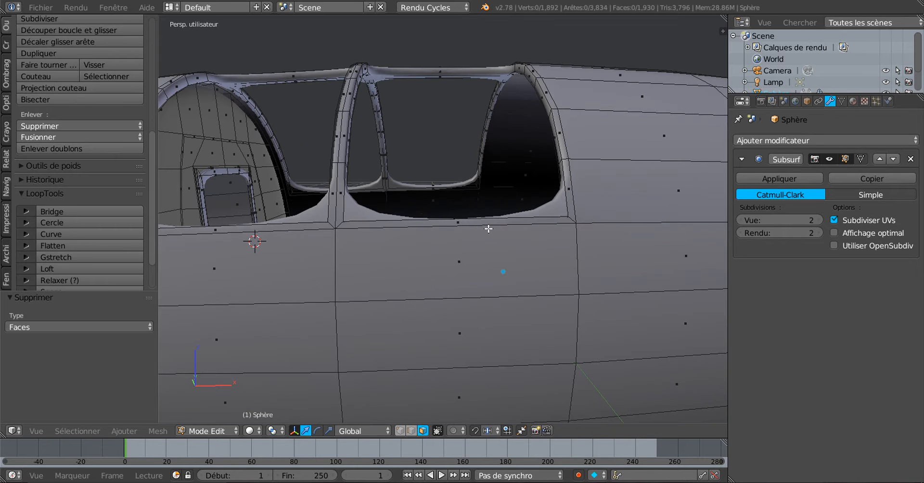
pyautogui.hotkey('ctrl', 'r')
pyautogui.click(488, 229)
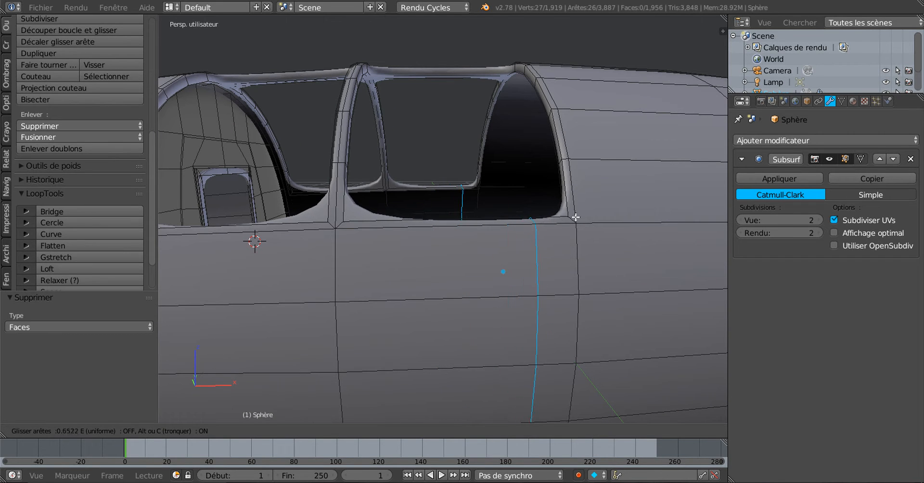
pyautogui.click(601, 209)
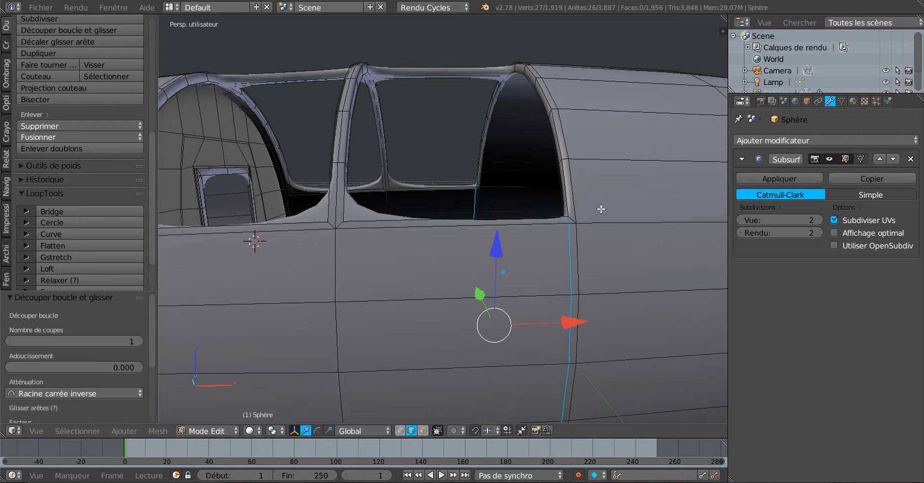
pyautogui.hotkey('ctrl', 'r')
pyautogui.click(472, 227)
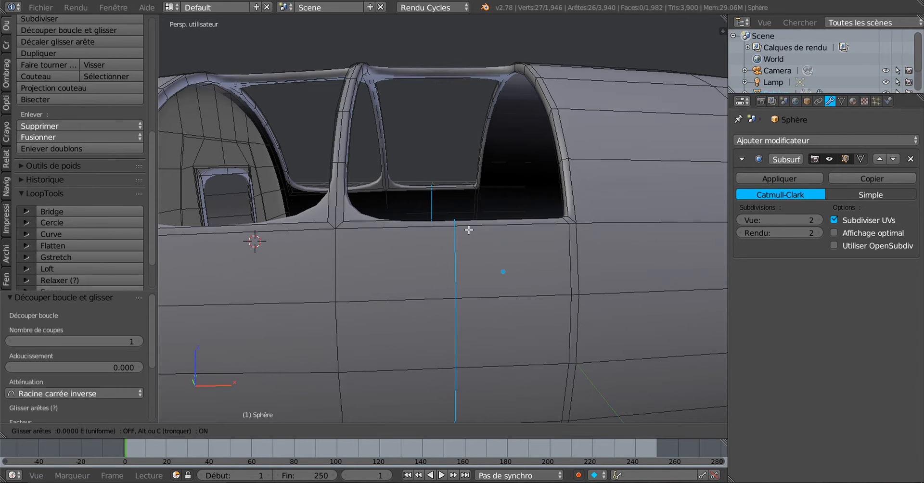
pyautogui.click(362, 236)
pyautogui.moveTo(406, 236); pyautogui.dragTo(464, 227, button='middle')
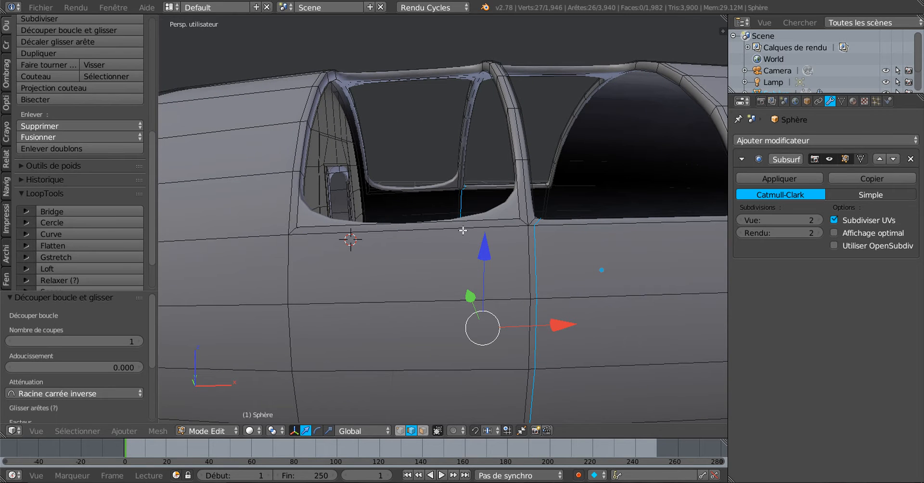
# - Try edge loops at both ends of the front window section, with slide factor 0.965 at the front edge, and undo both
pyautogui.hotkey('ctrl', 'r')
pyautogui.click(463, 231)
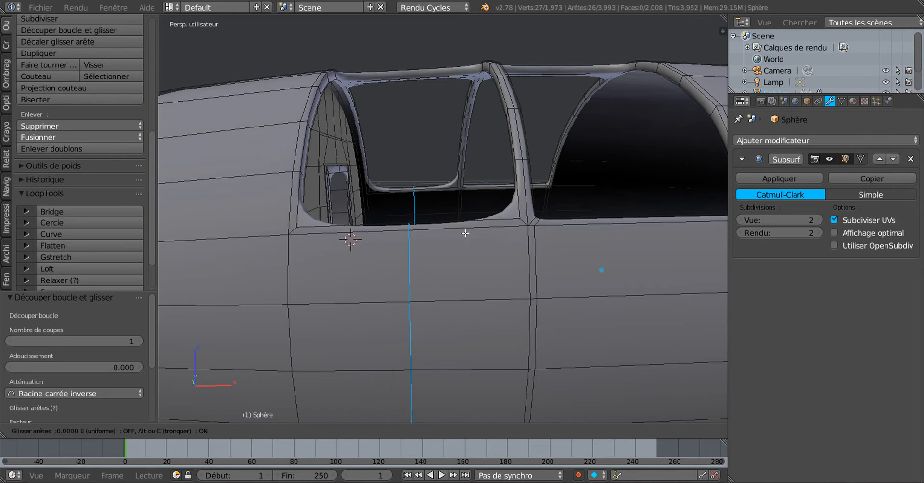
pyautogui.click(578, 222)
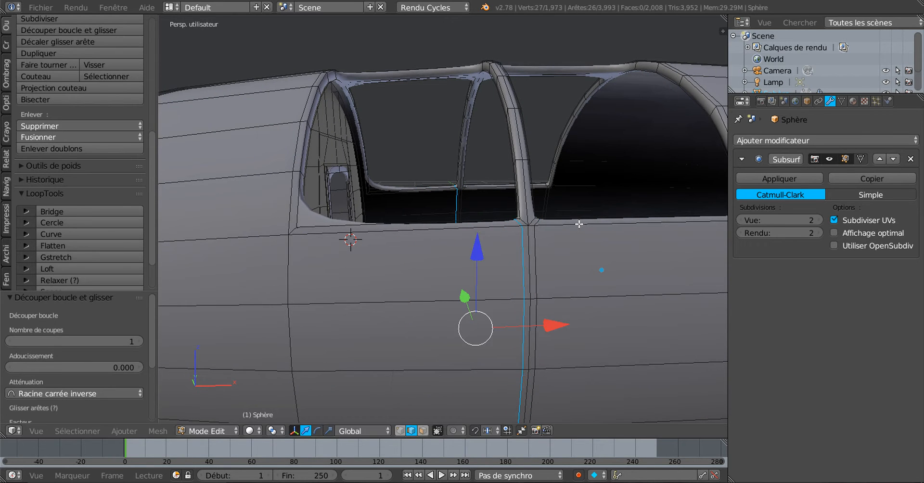
pyautogui.hotkey('ctrl', 'r')
pyautogui.click(455, 229)
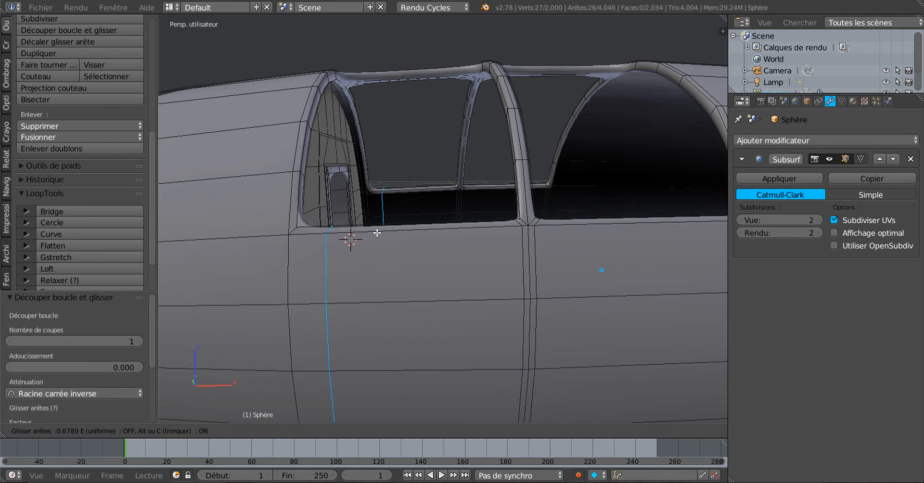
pyautogui.click(348, 238)
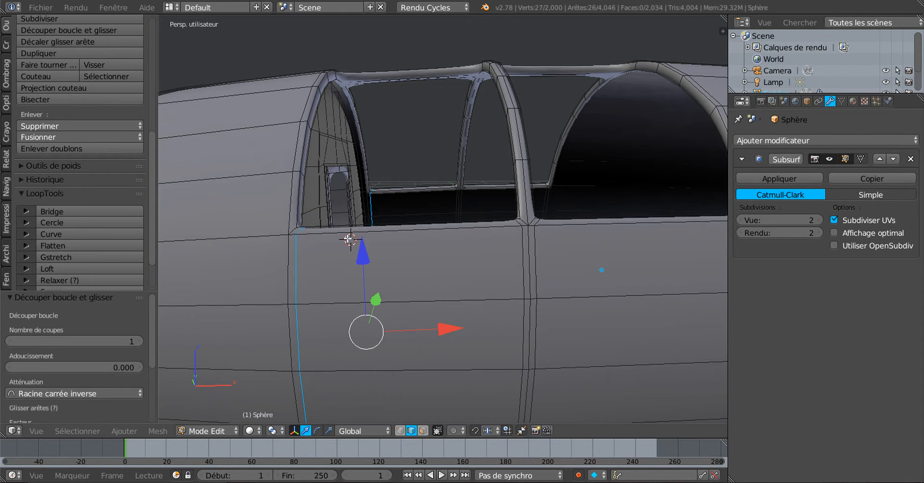
pyautogui.moveTo(108, 290); pyautogui.dragTo(109, 112)
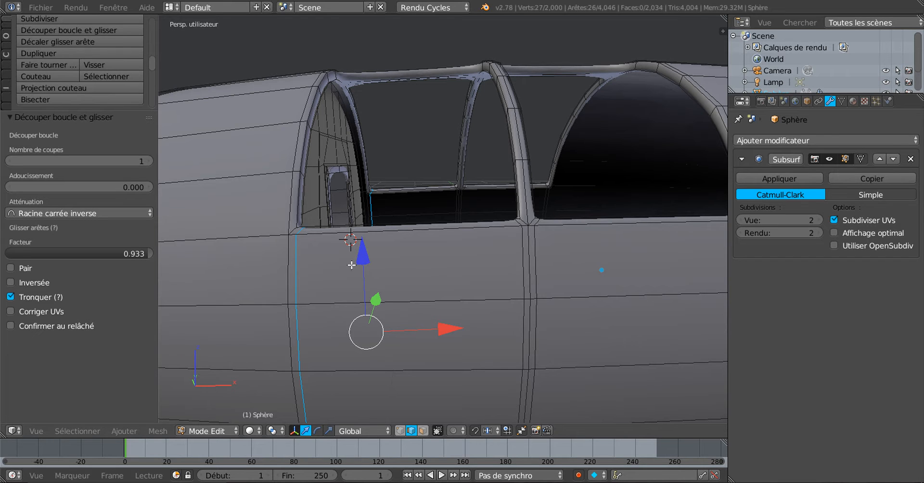
pyautogui.moveTo(147, 259)
pyautogui.mouseDown()
pyautogui.moveTo(130, 259)
pyautogui.moveTo(150, 253)
pyautogui.mouseUp()
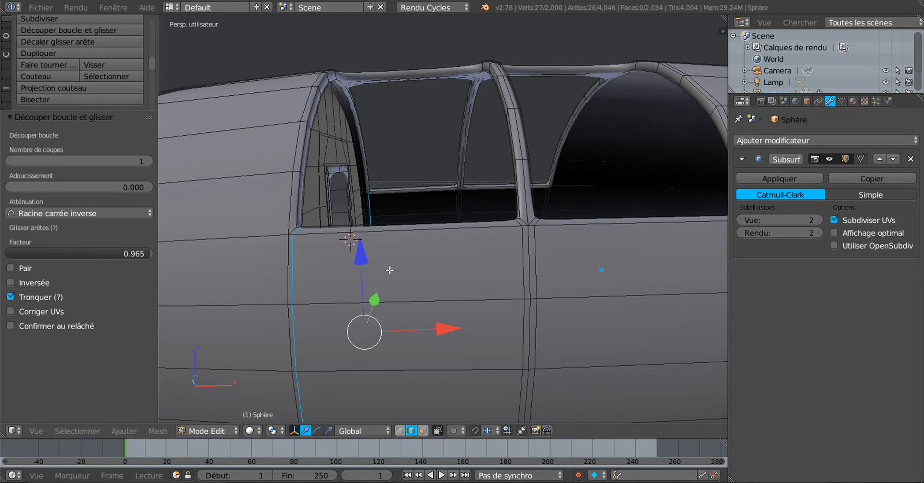
pyautogui.hotkey('ctrl', 'z')
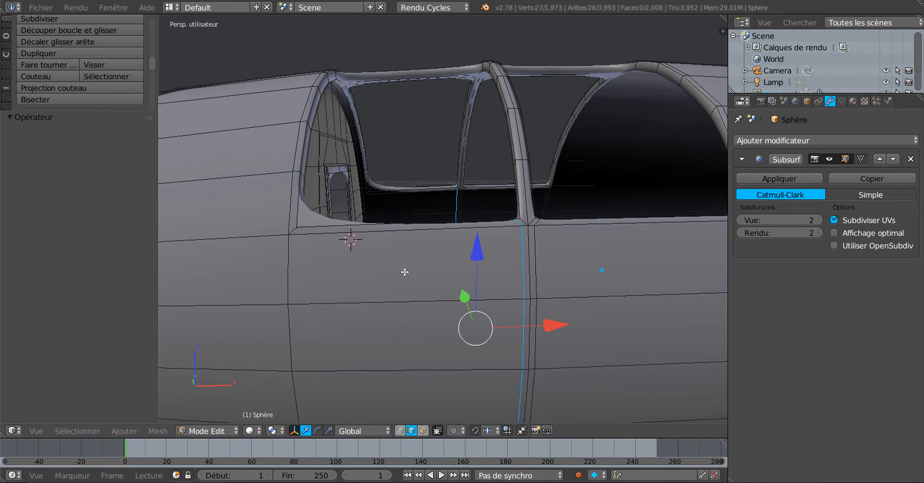
pyautogui.hotkey('ctrl', 'z')
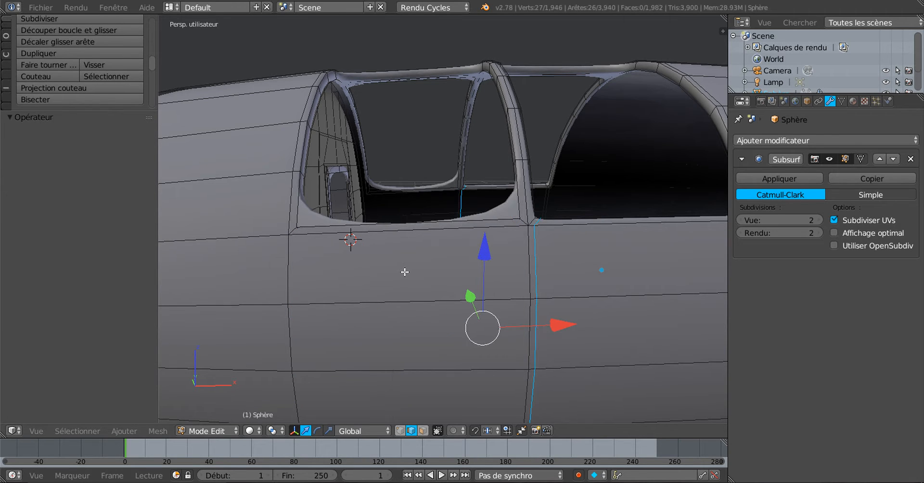
# - Add a vertical edge loop through the front window section close to the centre pillar, with a slide factor of about 0.946
pyautogui.hotkey('ctrl', 'r')
pyautogui.click(443, 233)
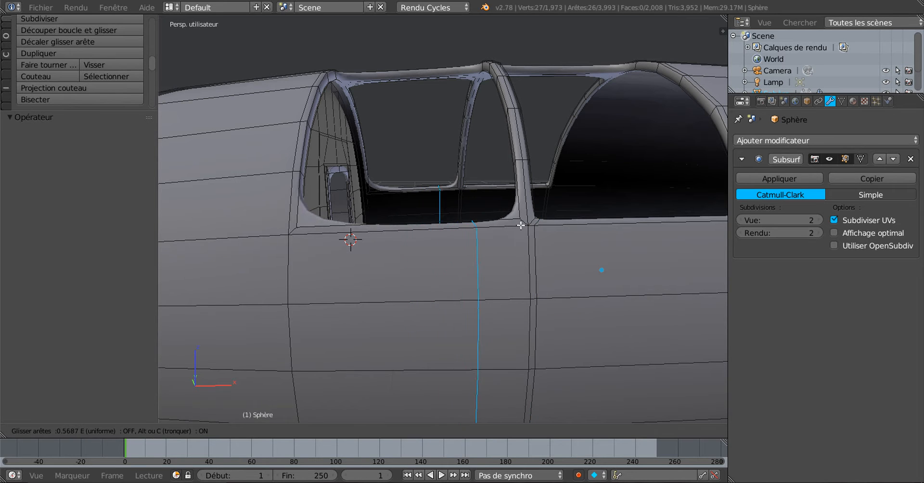
pyautogui.click(554, 217)
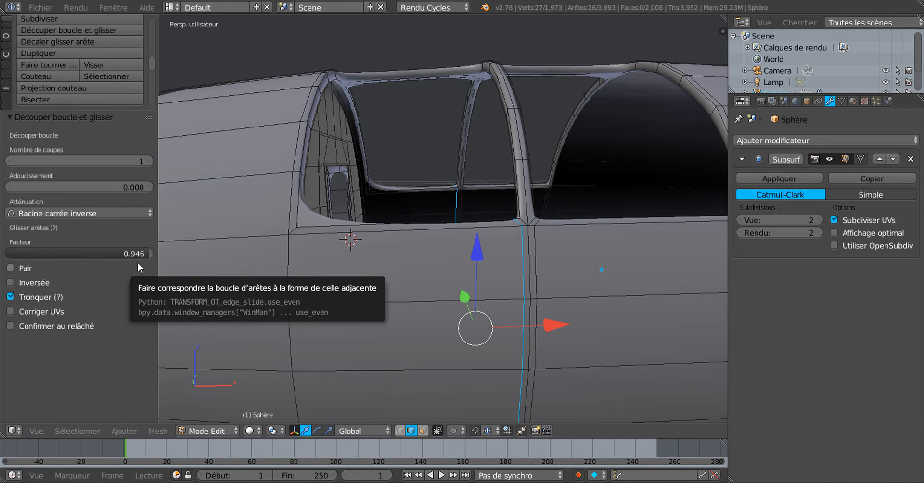
# - Add an edge loop close to the front edge of the front window section and set its slide factor to 0.946
pyautogui.hotkey('ctrl', 'r')
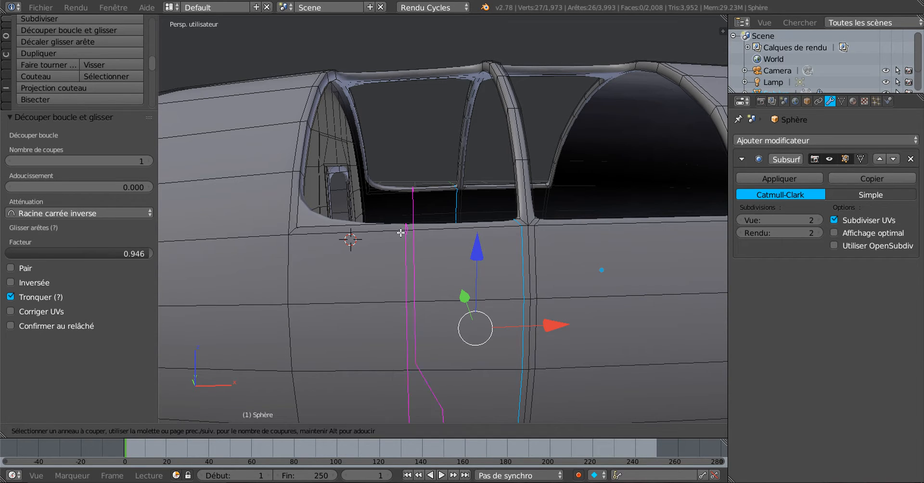
pyautogui.click(401, 232)
pyautogui.click(309, 245)
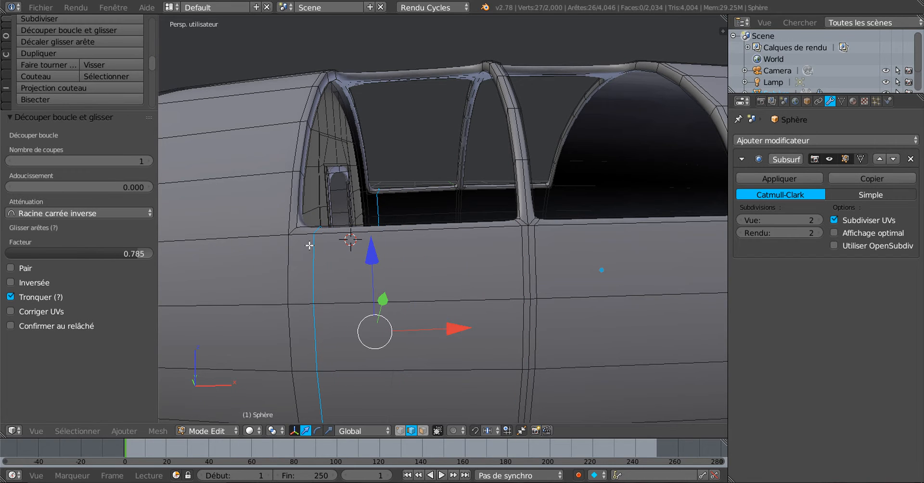
pyautogui.click(138, 253)
pyautogui.press('Right')
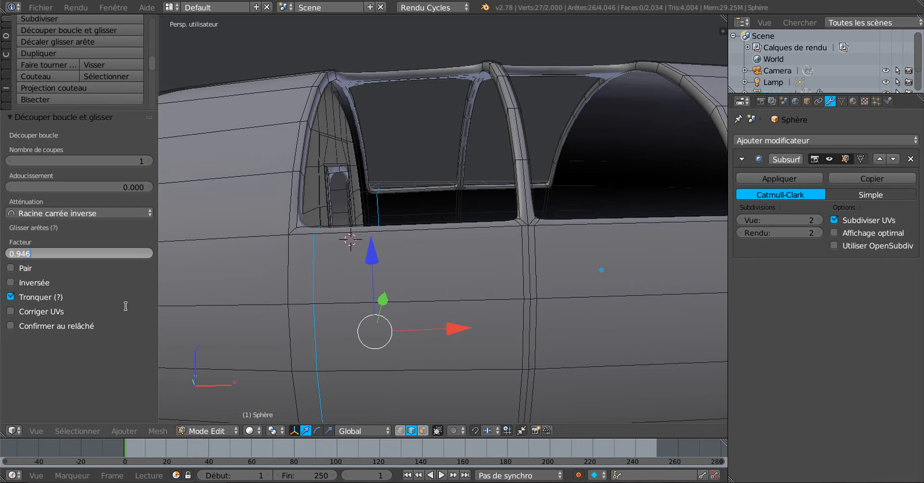
pyautogui.write('946')
pyautogui.press('Return')
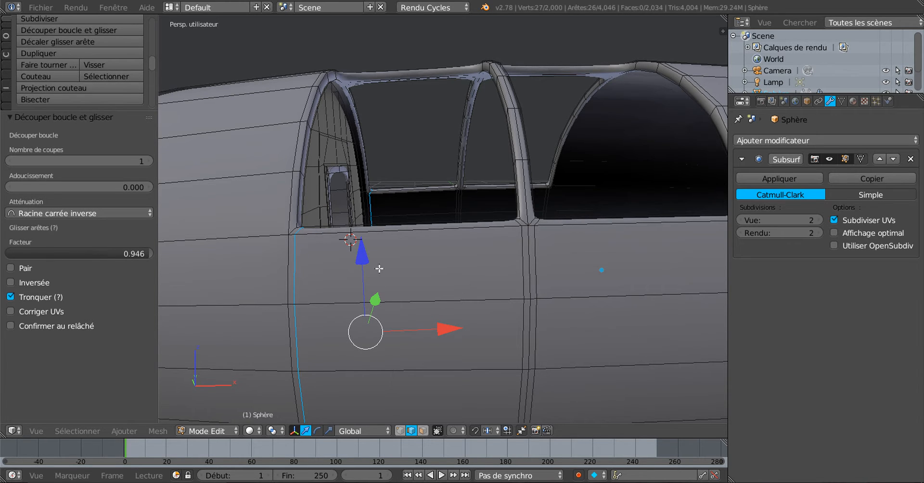
# - Inspect the lower corners of the side windows from several angles, both in and out of Edit Mode
pyautogui.scroll(-2, 414, 272)
pyautogui.moveTo(413, 270); pyautogui.dragTo(428, 294, button='middle')
pyautogui.scroll(1, 478, 281)
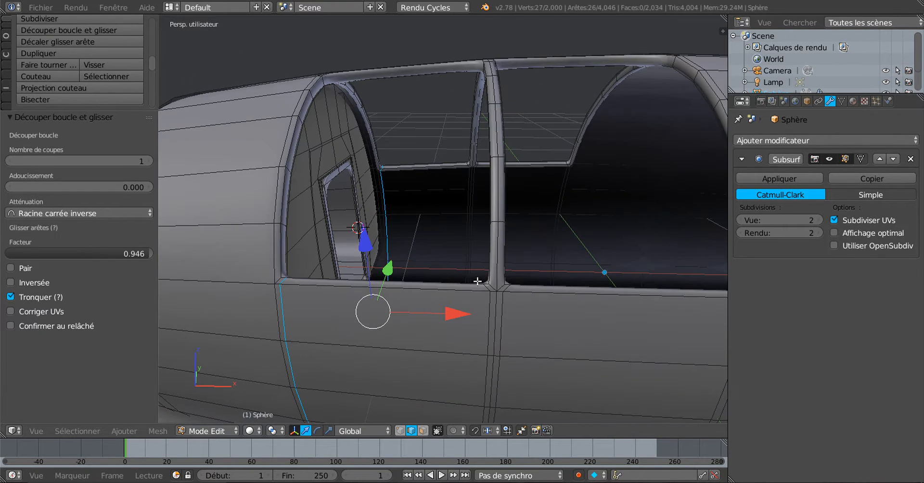
pyautogui.moveTo(509, 255); pyautogui.dragTo(458, 264, button='middle')
pyautogui.scroll(1, 457, 264)
pyautogui.press('Tab')
pyautogui.press('Tab')
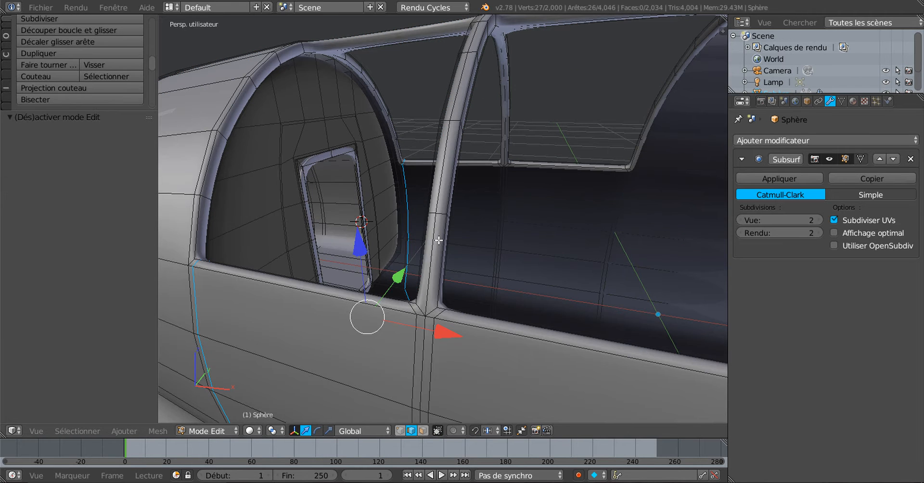
pyautogui.moveTo(440, 232); pyautogui.dragTo(502, 245, button='middle')
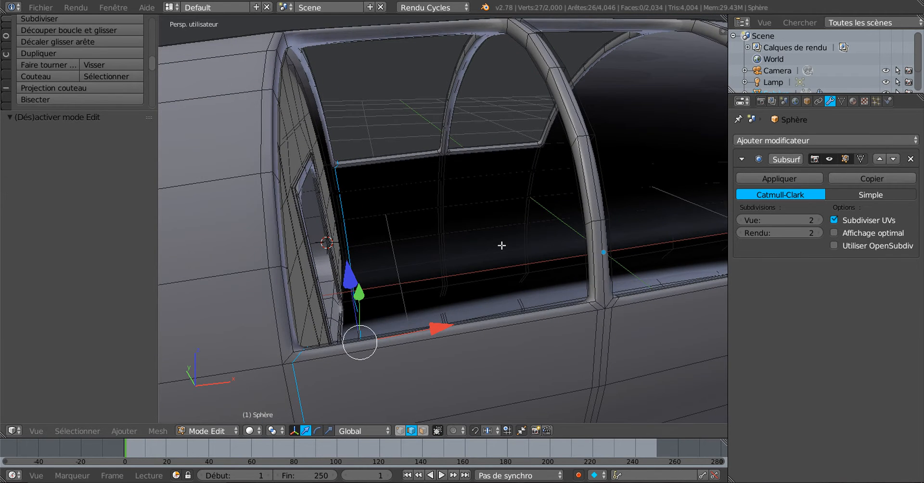
# - Add an edge loop across the rear half of the central roof bar close to the centre pillar, with a slide factor of about 0.94
pyautogui.scroll(-4, 502, 245)
pyautogui.moveTo(499, 276)
pyautogui.mouseDown(button='middle')
pyautogui.moveTo(485, 318)
pyautogui.moveTo(502, 287)
pyautogui.mouseUp(button='middle')
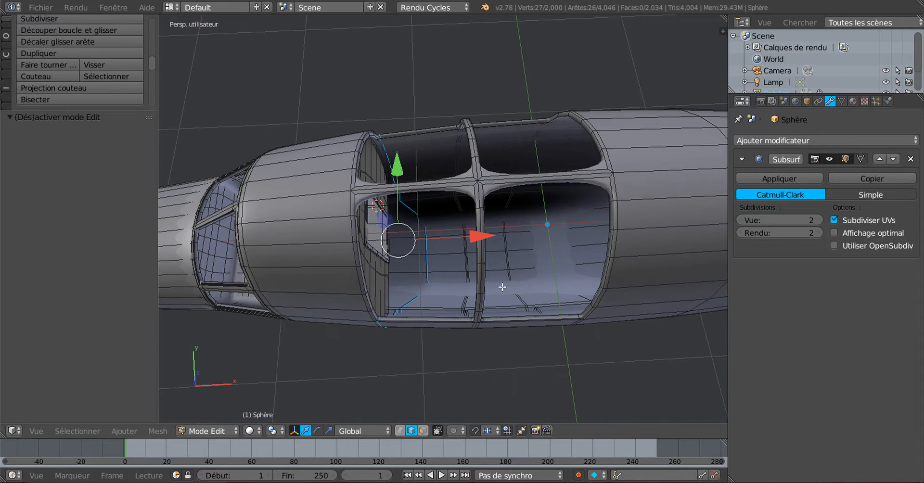
pyautogui.scroll(1, 533, 208)
pyautogui.hotkey('ctrl', 'r')
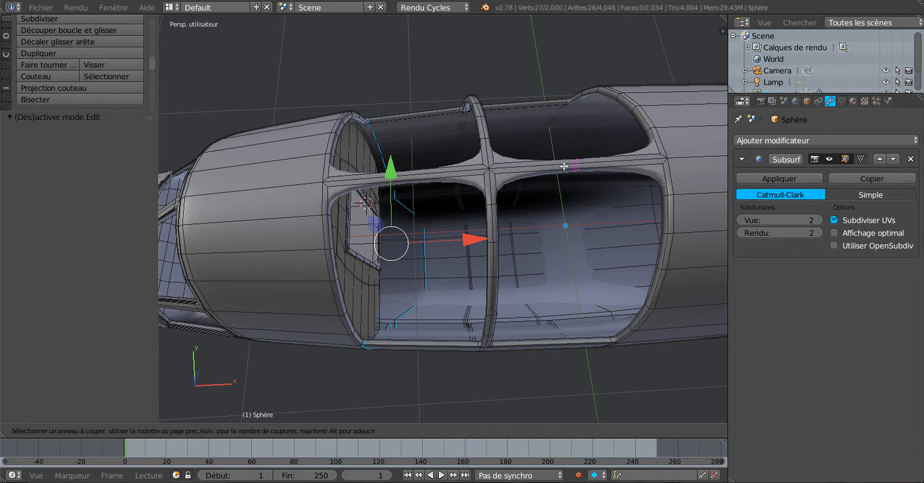
pyautogui.click(564, 166)
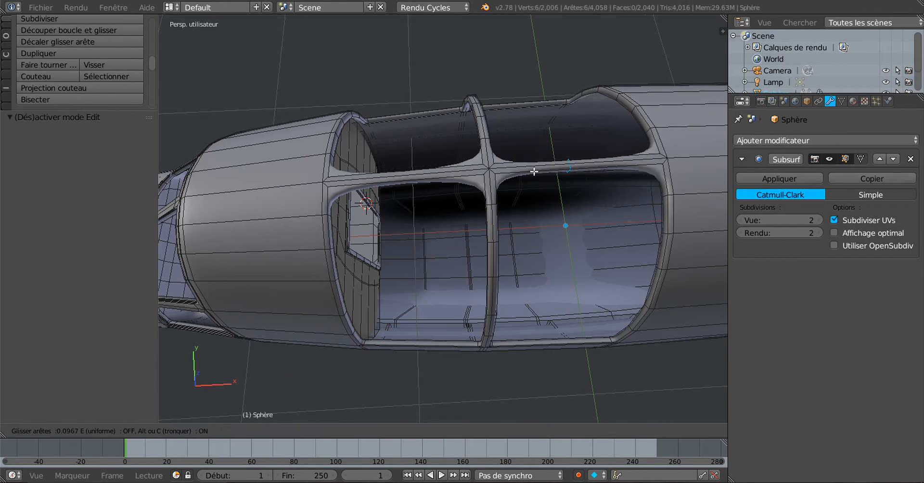
pyautogui.click(481, 189)
# - Add two edge loops across the front half of the roof bar, close to the centre pillar and the front frame, with factors about -0.943 and -0.938
pyautogui.scroll(2, 441, 160)
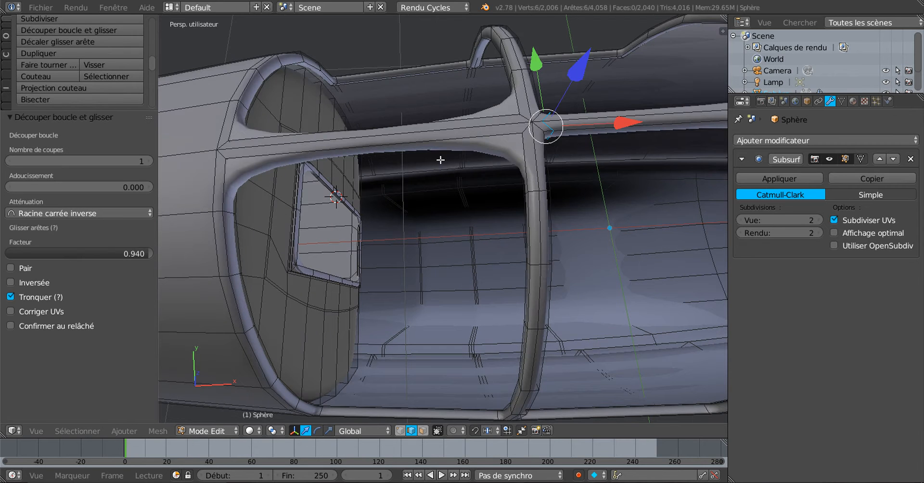
pyautogui.hotkey('ctrl', 'r')
pyautogui.click(400, 142)
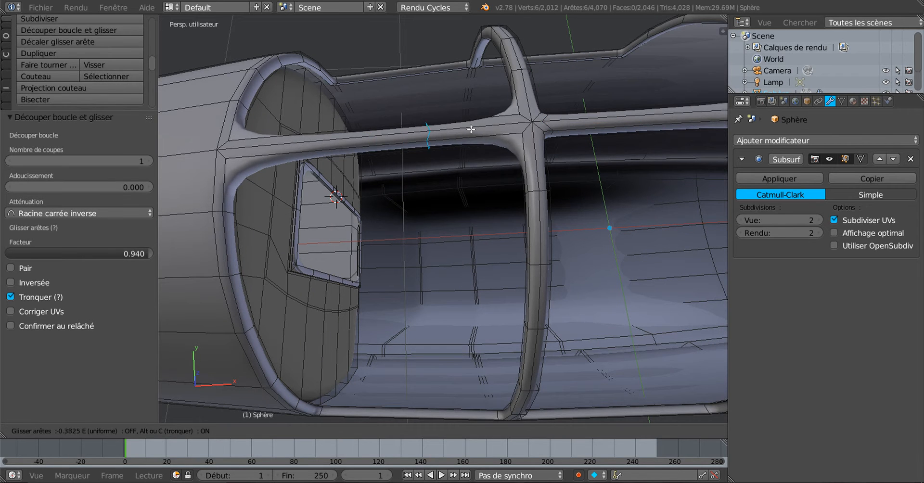
pyautogui.click(539, 128)
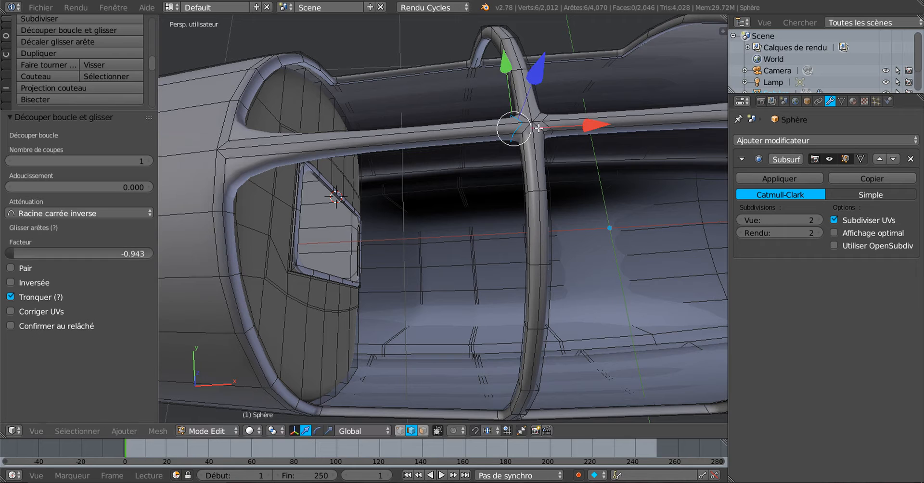
pyautogui.hotkey('ctrl', 'r')
pyautogui.click(412, 138)
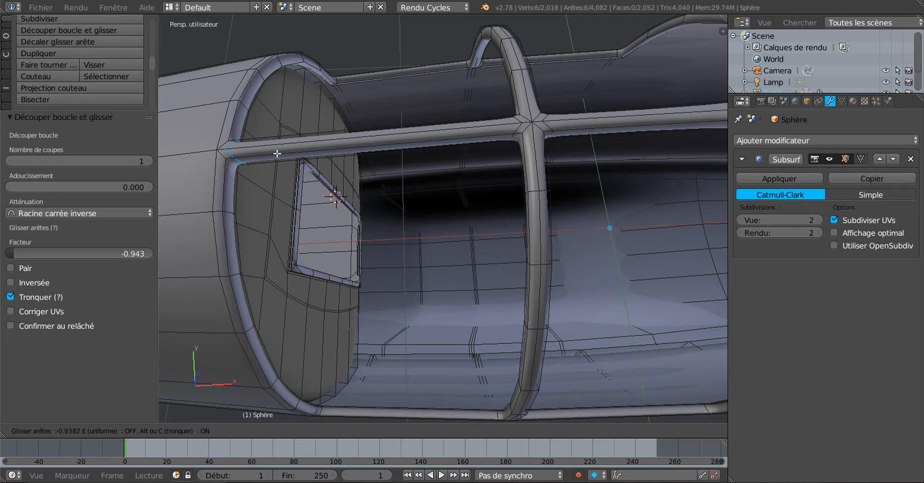
pyautogui.click(278, 153)
# - Add an edge loop across the rear half of the roof bar close to the rear frame, with a factor of about -0.936, and check the windows
pyautogui.scroll(-7, 511, 214)
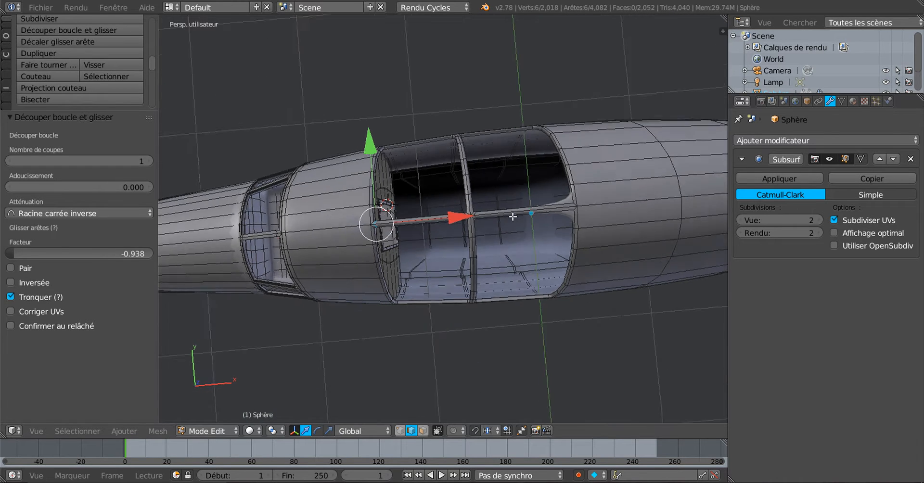
pyautogui.moveTo(513, 217); pyautogui.dragTo(487, 184, button='middle')
pyautogui.scroll(4, 489, 174)
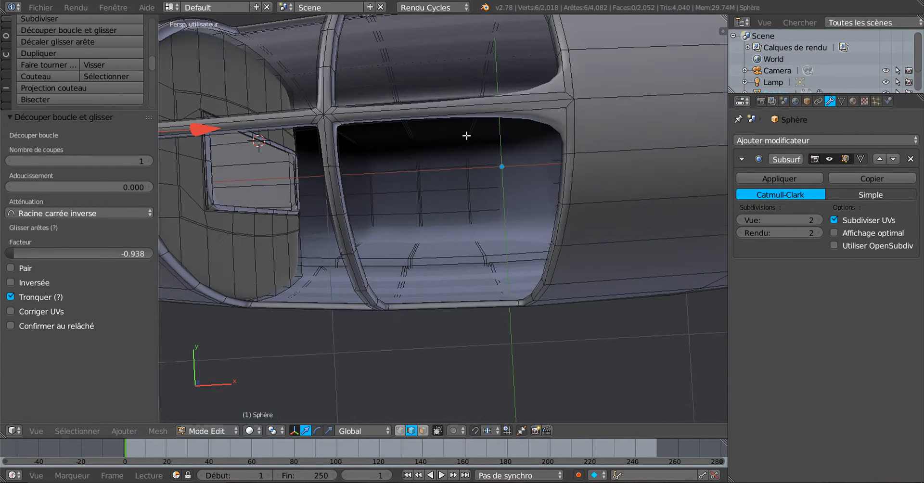
pyautogui.hotkey('ctrl', 'r')
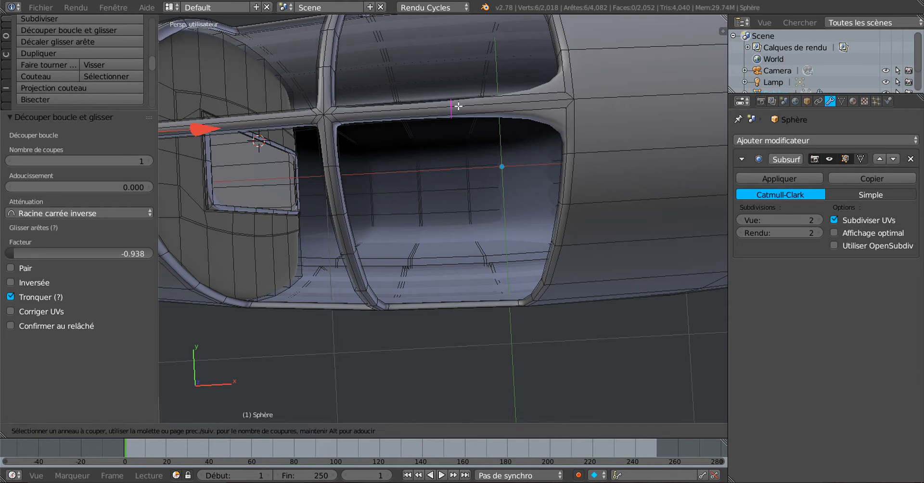
pyautogui.click(462, 106)
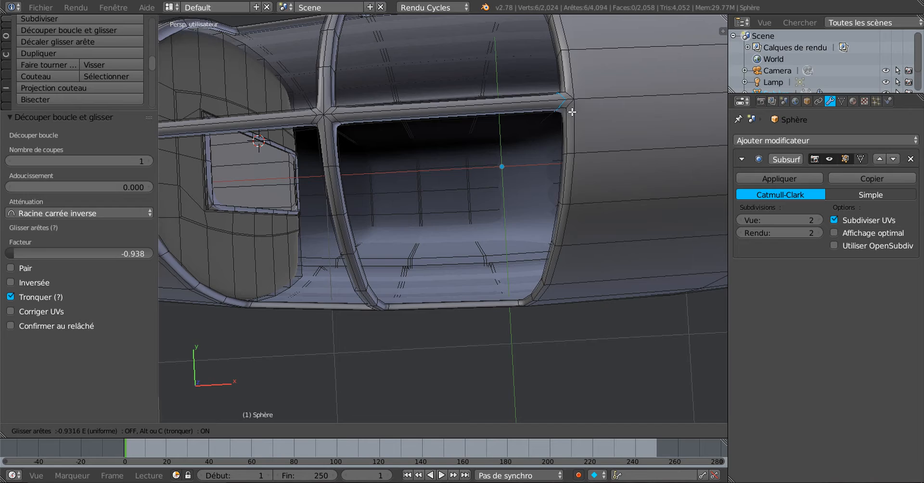
pyautogui.click(573, 112)
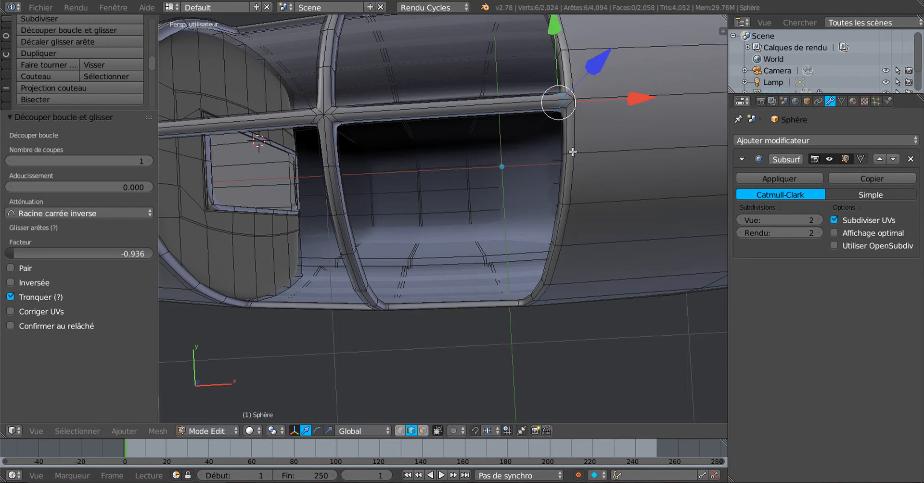
pyautogui.moveTo(576, 240); pyautogui.dragTo(546, 152, button='middle')
pyautogui.moveTo(450, 199); pyautogui.dragTo(478, 191, button='middle')
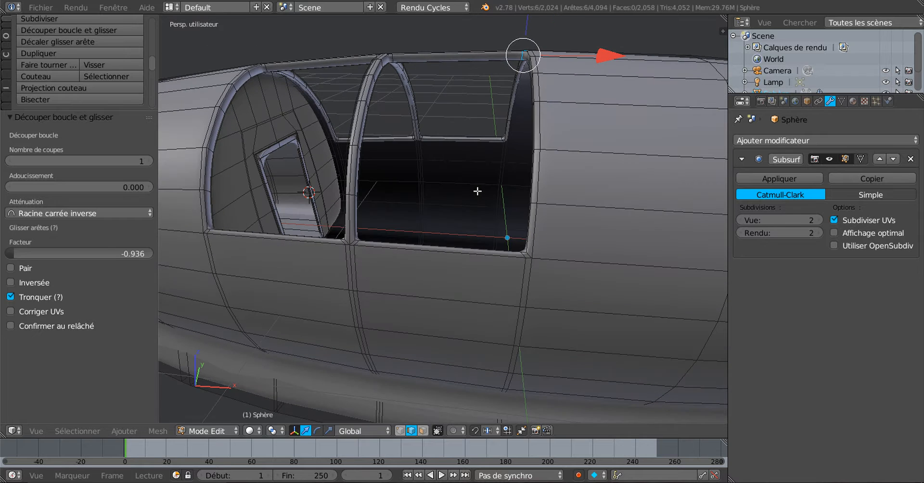
# - Cut two evenly spaced edge loops around the outer frame of the rear side window, leaving the slide factor at 0
pyautogui.scroll(4, 557, 218)
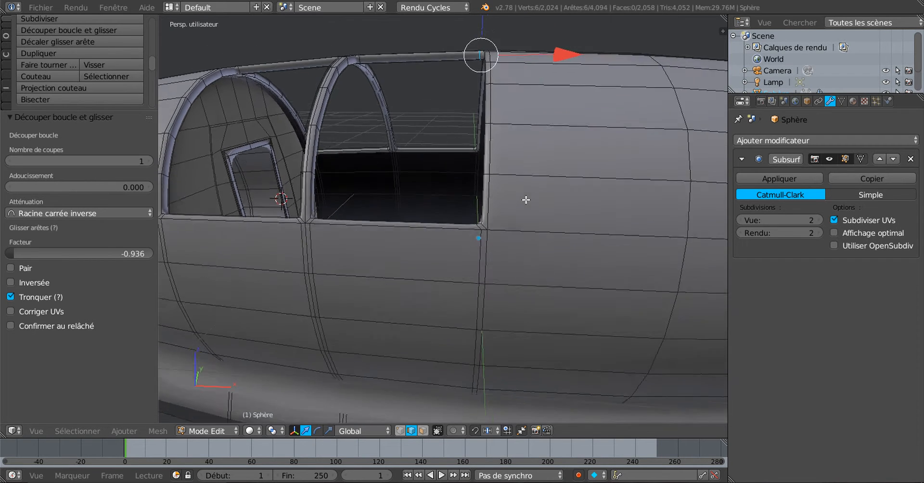
pyautogui.scroll(2, 526, 221)
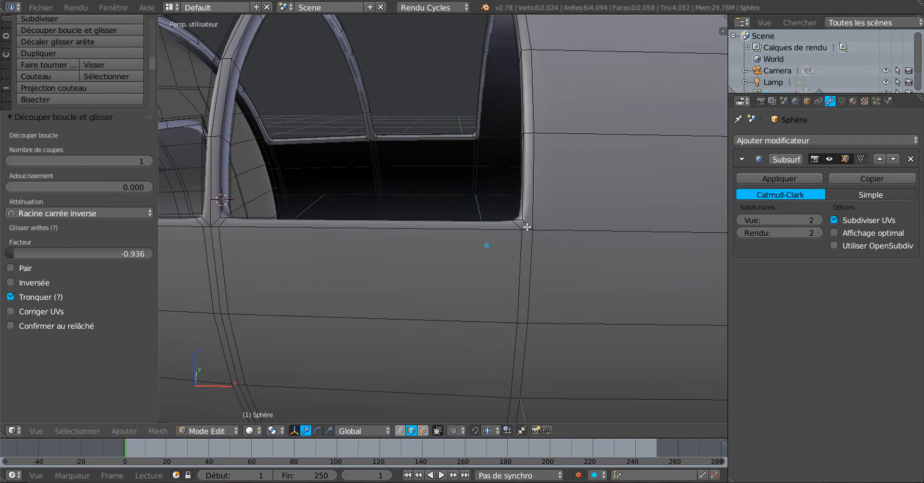
pyautogui.press('Tab')
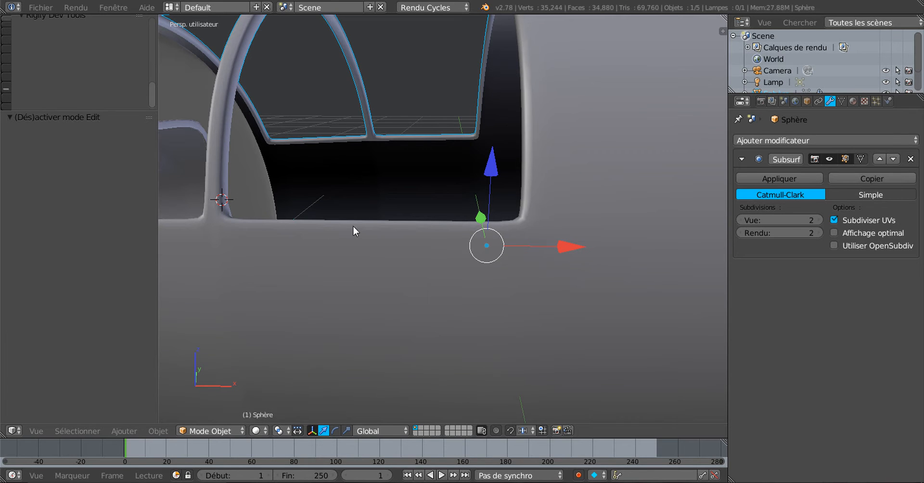
pyautogui.press('Tab')
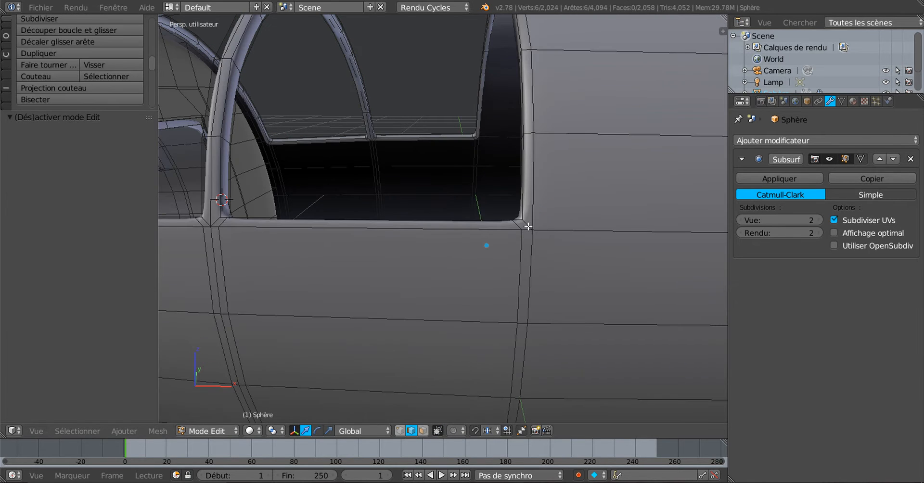
pyautogui.hotkey('ctrl', 'r')
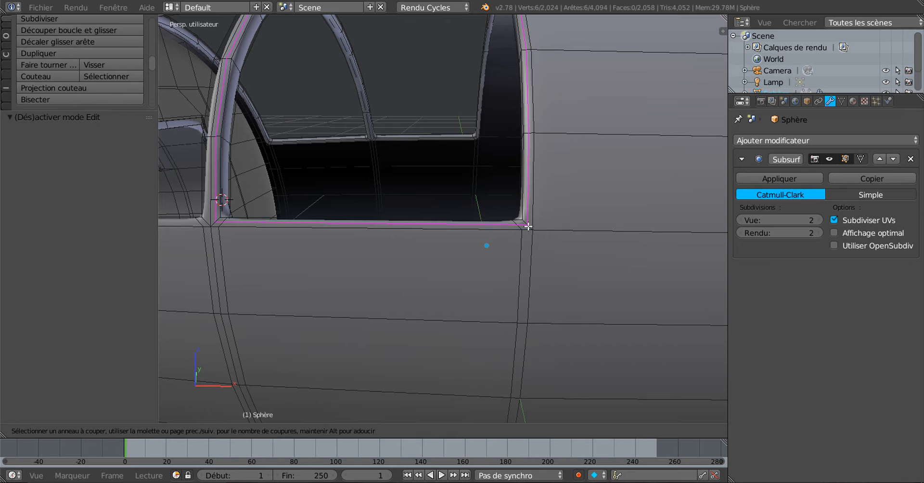
pyautogui.scroll(1, 528, 226)
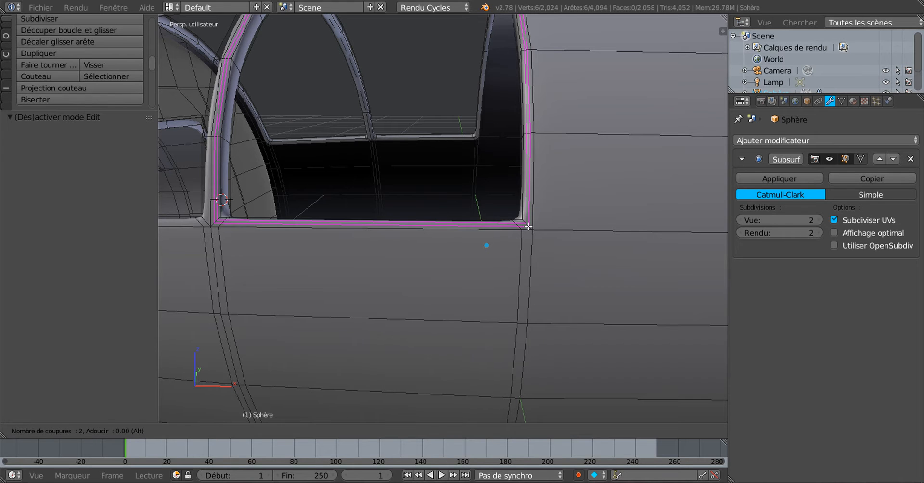
pyautogui.click(528, 226)
pyautogui.rightClick(530, 239)
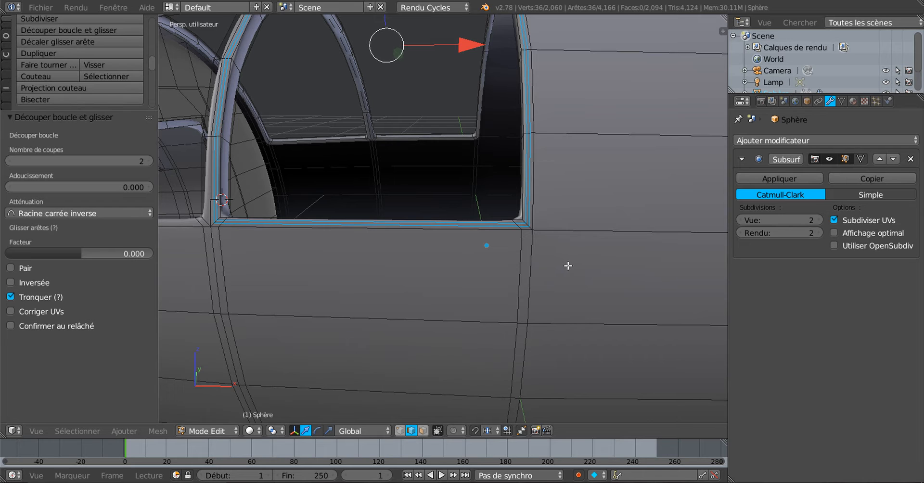
pyautogui.press('g')
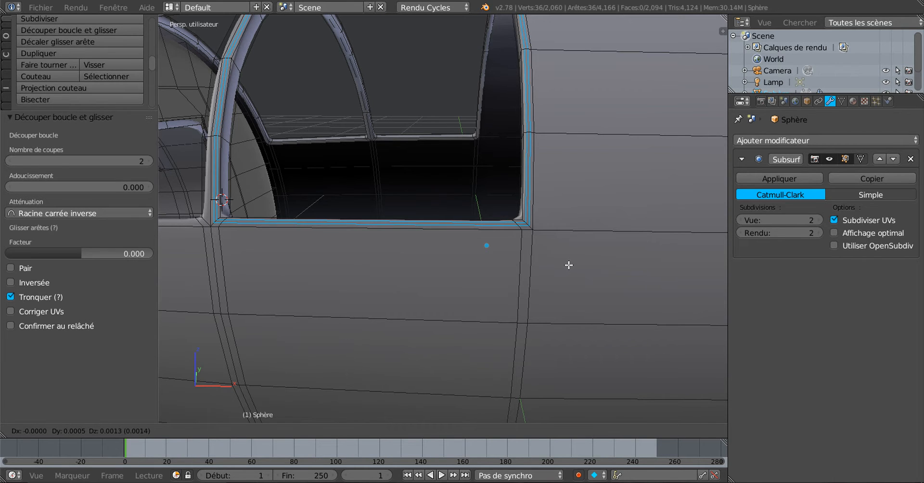
pyautogui.rightClick(569, 266)
# - Switch to face selection and select the narrow face loop between the two new cuts around the rear side window
pyautogui.scroll(1, 564, 269)
pyautogui.moveTo(565, 269); pyautogui.dragTo(560, 269, button='middle')
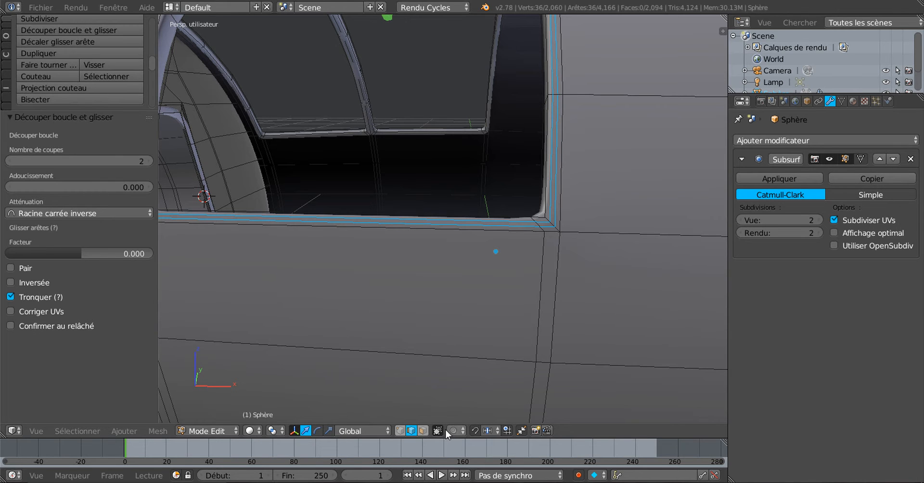
pyautogui.click(423, 431)
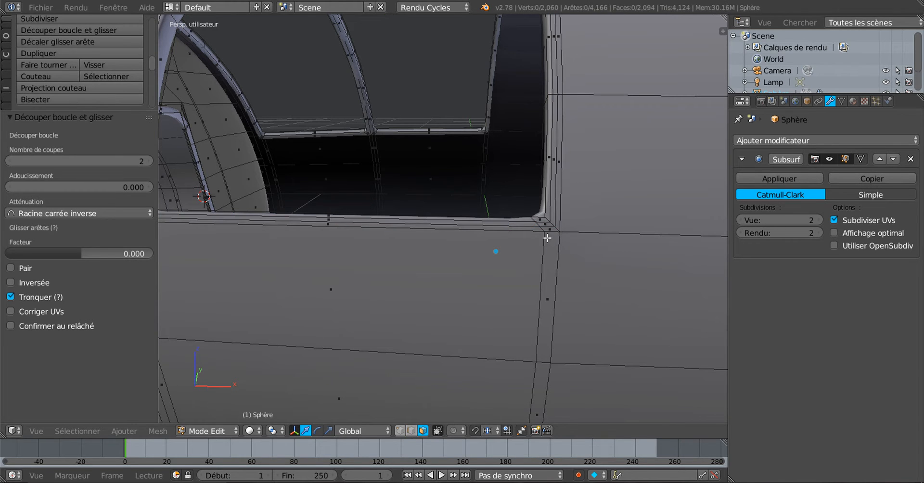
pyautogui.keyDown('alt'); pyautogui.rightClick(549, 223); pyautogui.keyUp('alt')
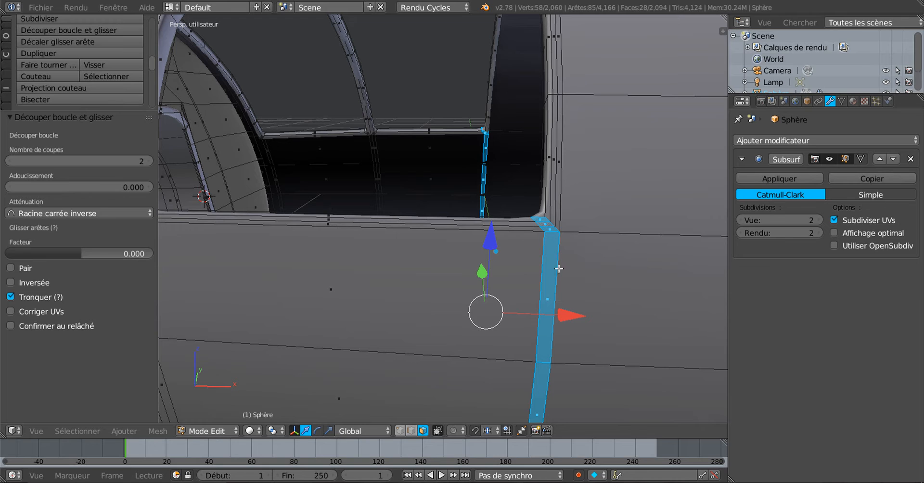
pyautogui.click(411, 431)
pyautogui.keyDown('alt'); pyautogui.rightClick(556, 96); pyautogui.keyUp('alt')
pyautogui.scroll(-5, 535, 165)
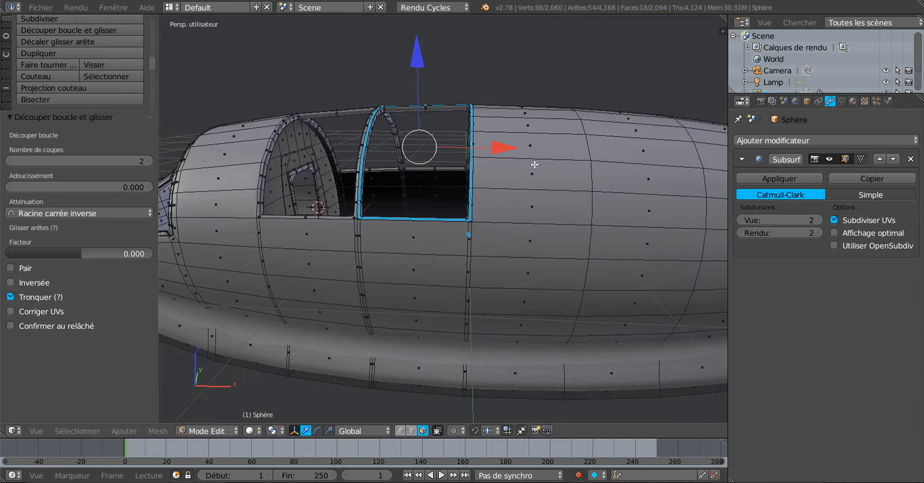
# - Cut two edge loops around the frame of the front side window on the same side, with slide factor 0
pyautogui.moveTo(534, 165); pyautogui.dragTo(517, 249, button='middle')
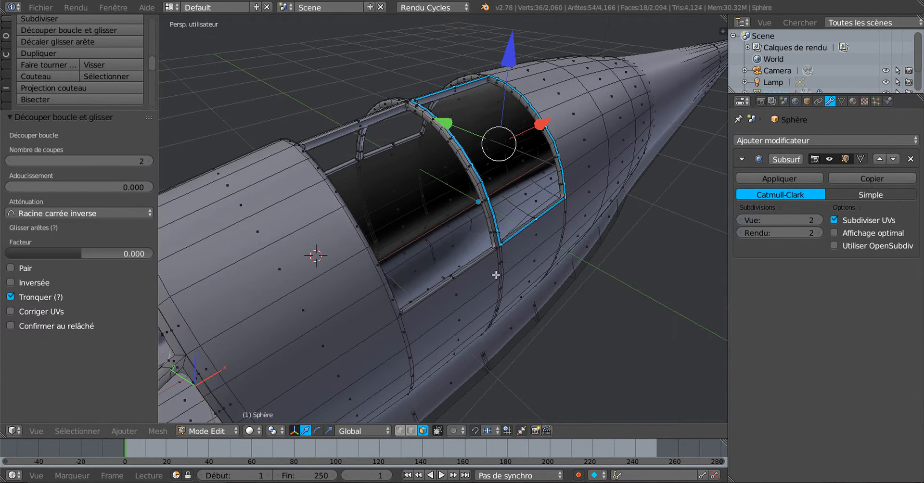
pyautogui.moveTo(459, 285); pyautogui.dragTo(475, 243, button='middle')
pyautogui.scroll(2, 428, 257)
pyautogui.hotkey('ctrl', 'r')
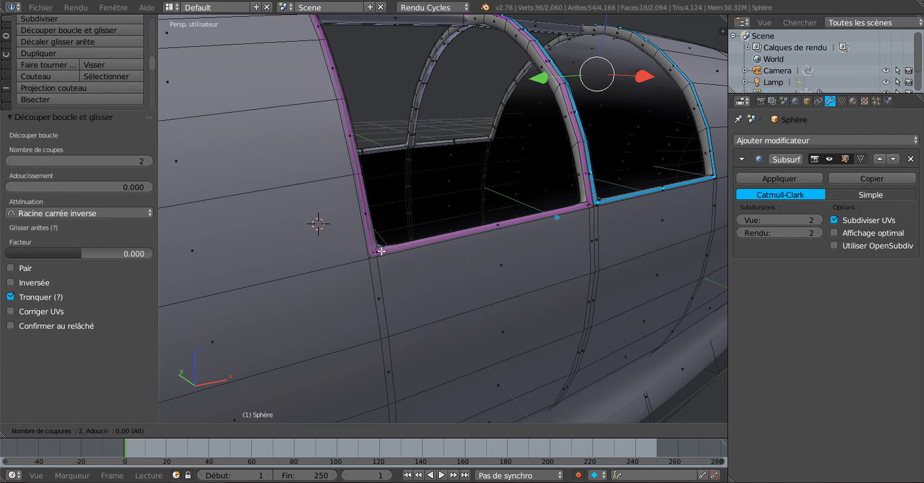
pyautogui.click(381, 251)
pyautogui.rightClick(386, 263)
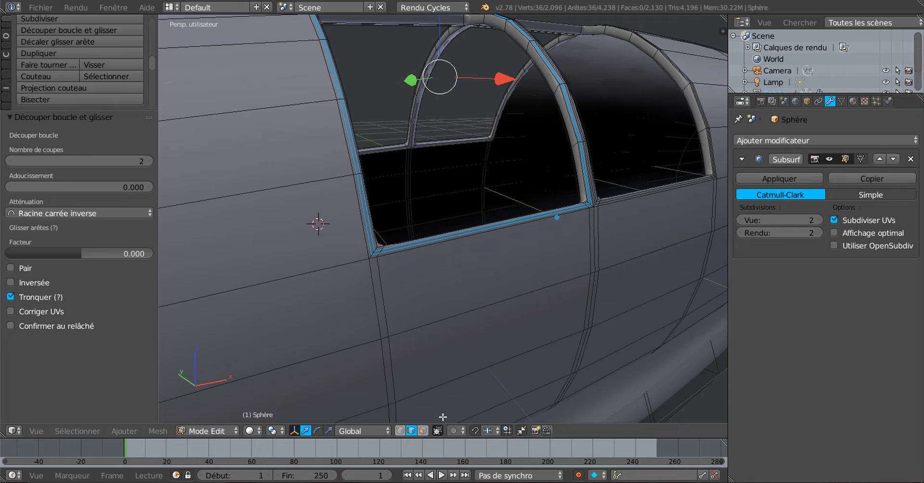
# - Select the face loops between the new cuts around both the front and rear windows on this side
pyautogui.click(422, 429)
pyautogui.scroll(2, 382, 309)
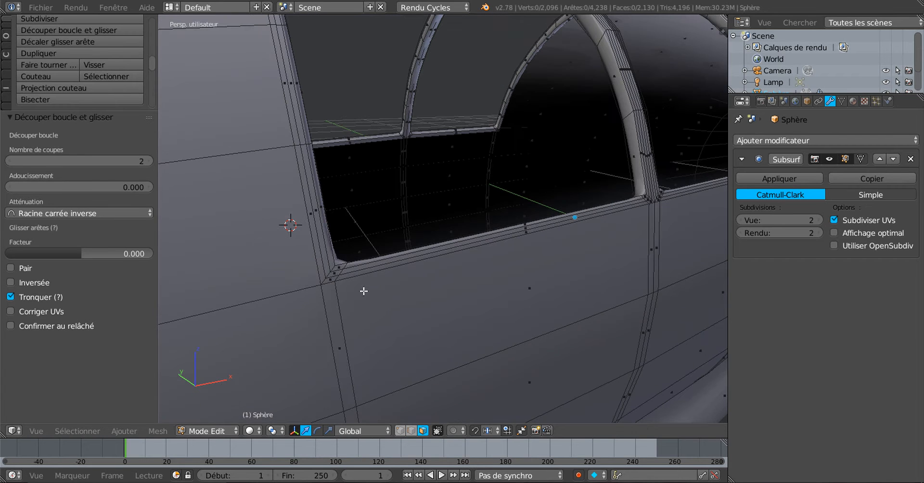
pyautogui.keyDown('alt'); pyautogui.rightClick(340, 273); pyautogui.keyUp('alt')
pyautogui.scroll(-5, 448, 269)
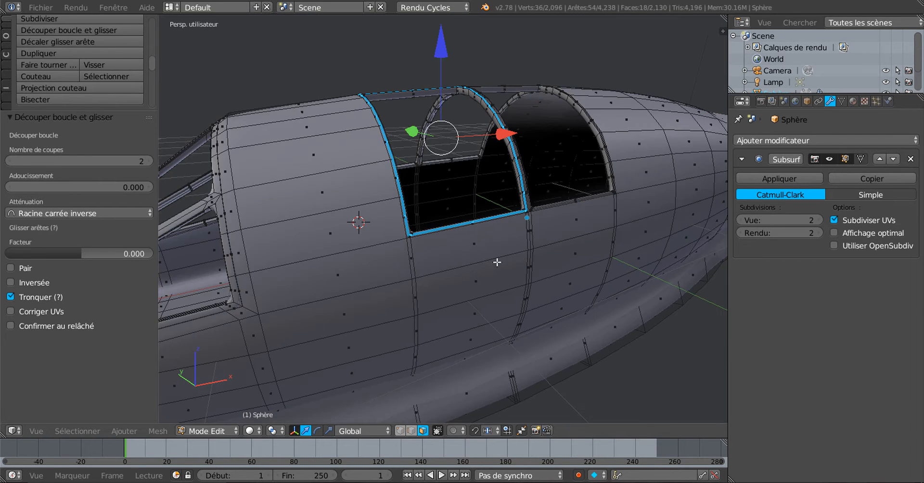
pyautogui.scroll(6, 583, 258)
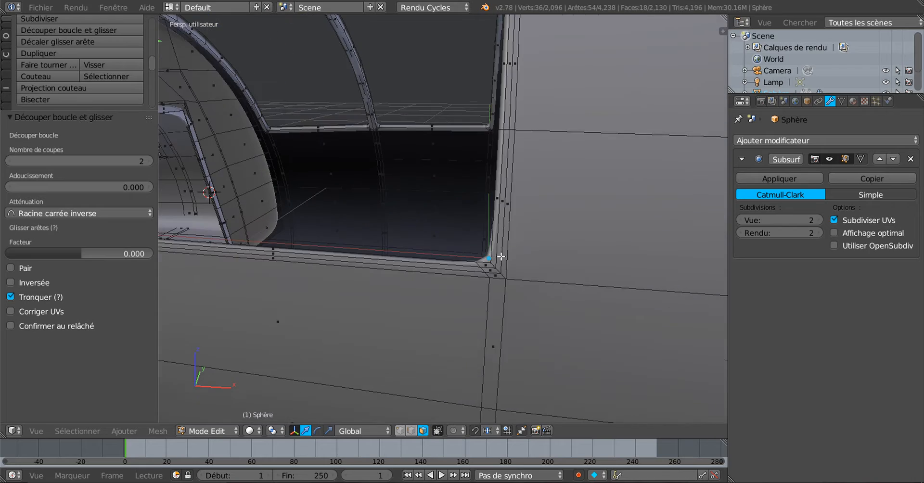
pyautogui.keyDown('alt'); pyautogui.keyDown('shift'); pyautogui.rightClick(555, 325); pyautogui.keyUp('shift'); pyautogui.keyUp('alt')
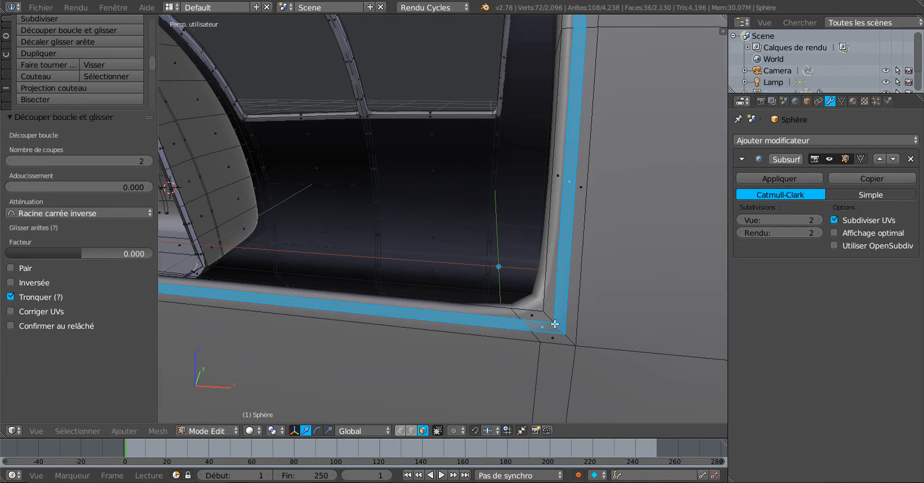
# - Cut two edge loops around the rear window's frame on the opposite side of the fuselage, with slide factor 0
pyautogui.scroll(-7, 554, 322)
pyautogui.moveTo(566, 293); pyautogui.dragTo(357, 312, button='middle')
pyautogui.scroll(8, 410, 279)
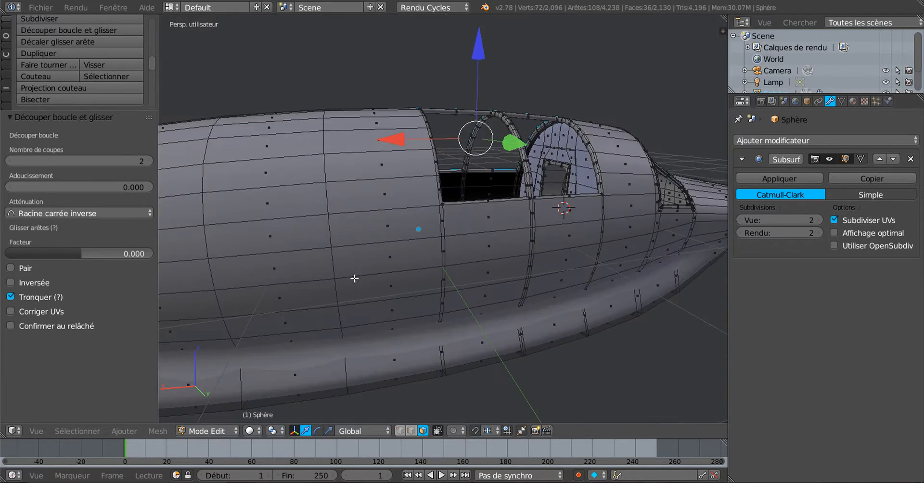
pyautogui.scroll(-2, 452, 308)
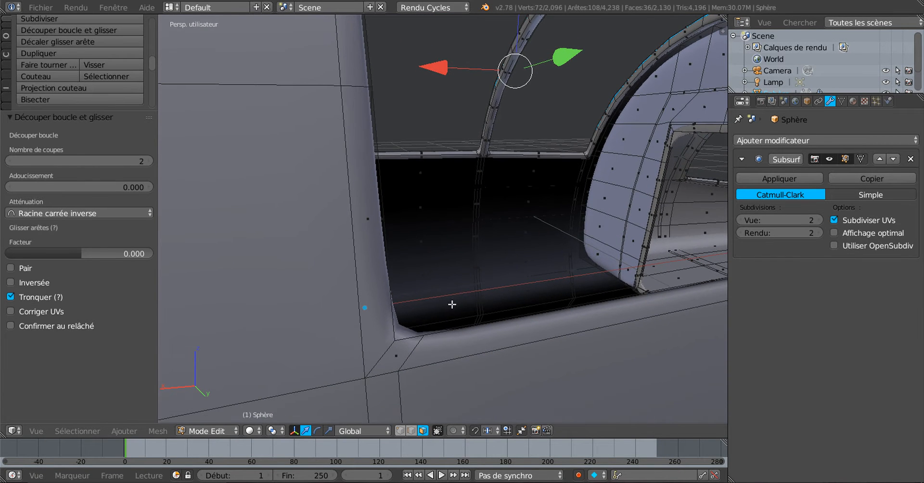
pyautogui.hotkey('ctrl', 'r')
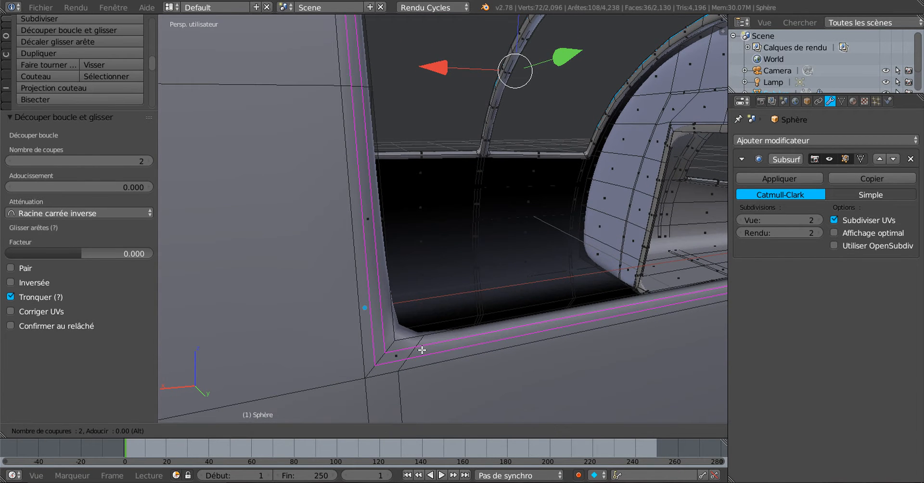
pyautogui.click(421, 351)
pyautogui.rightClick(422, 350)
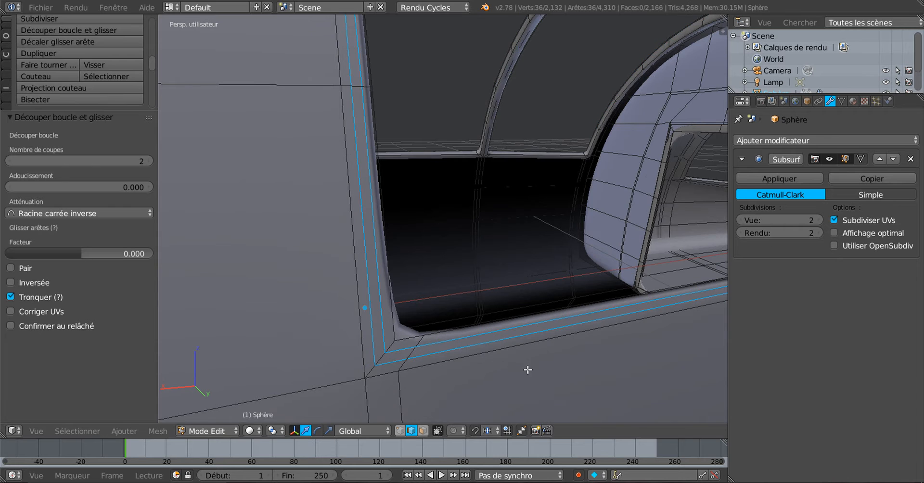
# - Cut two edge loops around the front window's frame on the opposite side, with a slide factor of about -0.037
pyautogui.scroll(-5, 620, 367)
pyautogui.keyDown('shift'); pyautogui.moveTo(637, 351); pyautogui.dragTo(520, 339, button='middle'); pyautogui.keyUp('shift')
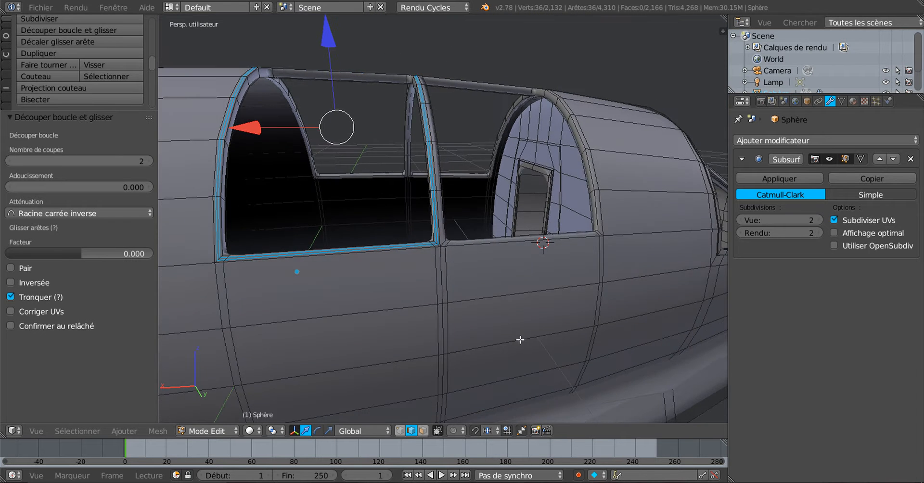
pyautogui.scroll(4, 467, 322)
pyautogui.scroll(1, 466, 322)
pyautogui.hotkey('ctrl', 'r')
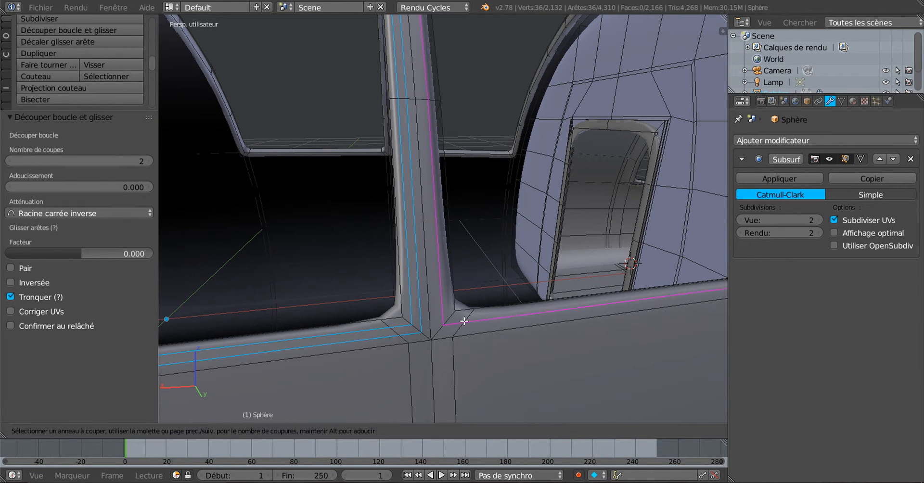
pyautogui.scroll(1, 464, 322)
pyautogui.click(464, 322)
pyautogui.click(463, 323)
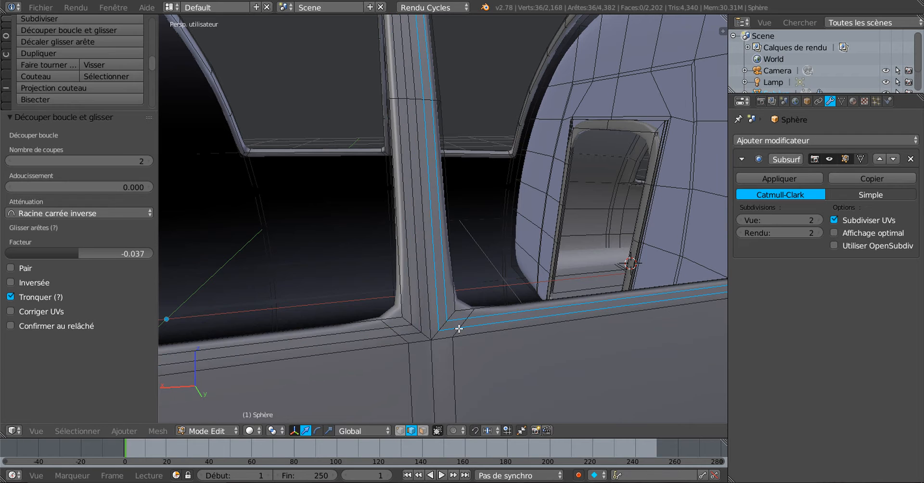
# - In face selection, select the narrow face loops between the new cuts around the front and rear windows on the opposite side
pyautogui.click(424, 431)
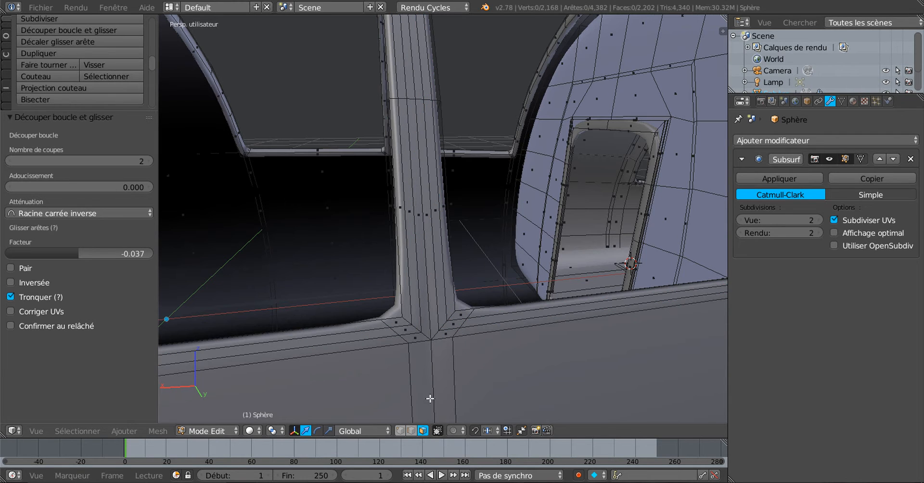
pyautogui.keyDown('alt'); pyautogui.rightClick(444, 326); pyautogui.keyUp('alt')
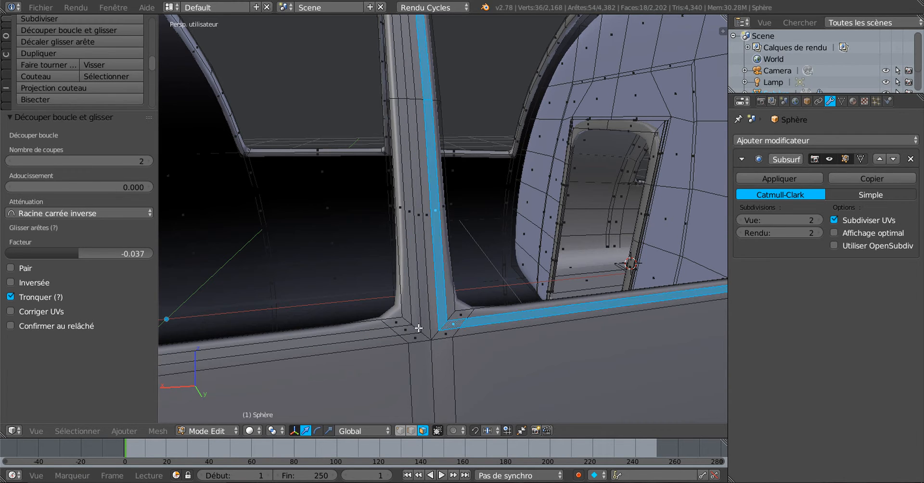
pyautogui.keyDown('alt'); pyautogui.keyDown('shift'); pyautogui.rightClick(415, 330); pyautogui.keyUp('shift'); pyautogui.keyUp('alt')
pyautogui.scroll(-5, 409, 331)
pyautogui.moveTo(355, 338); pyautogui.dragTo(573, 360, button='middle')
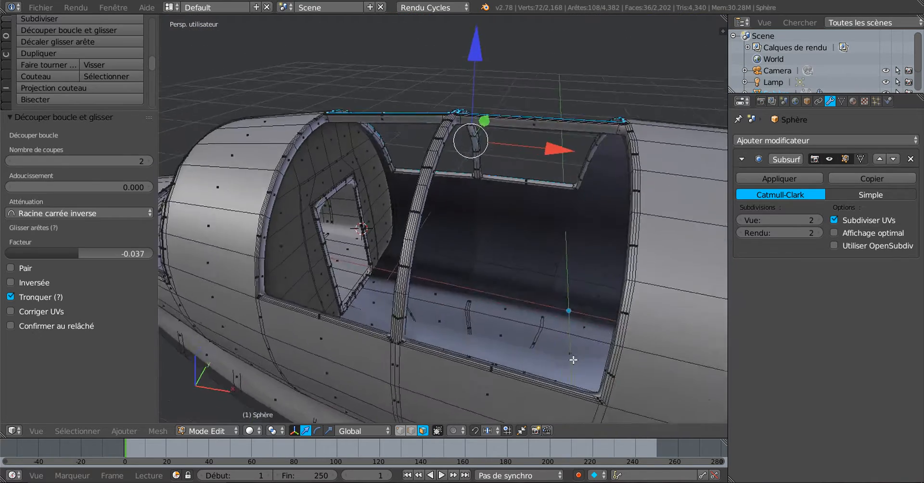
# - Add the matching face loops around the front and rear windows on the first side to the selection
pyautogui.scroll(-2, 524, 341)
pyautogui.scroll(10, 522, 356)
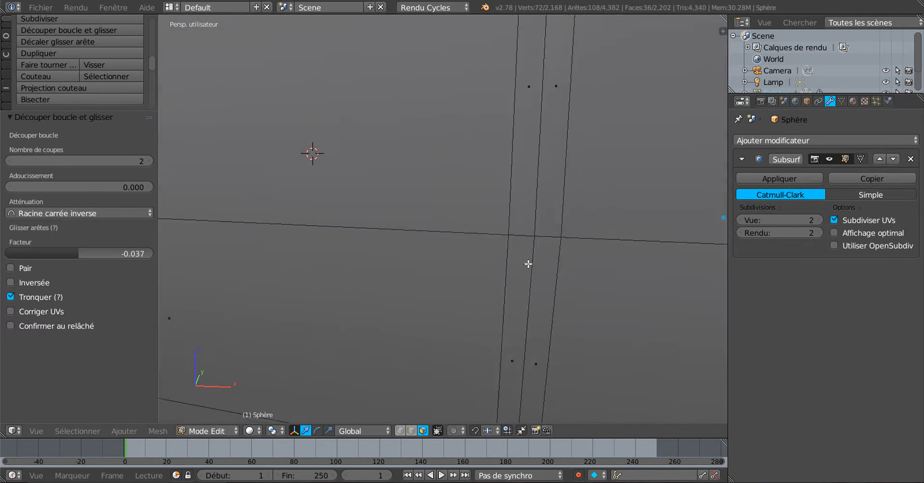
pyautogui.keyDown('shift'); pyautogui.moveTo(528, 263); pyautogui.dragTo(518, 306, button='middle'); pyautogui.keyUp('shift')
pyautogui.scroll(2, 518, 306)
pyautogui.scroll(-3, 518, 307)
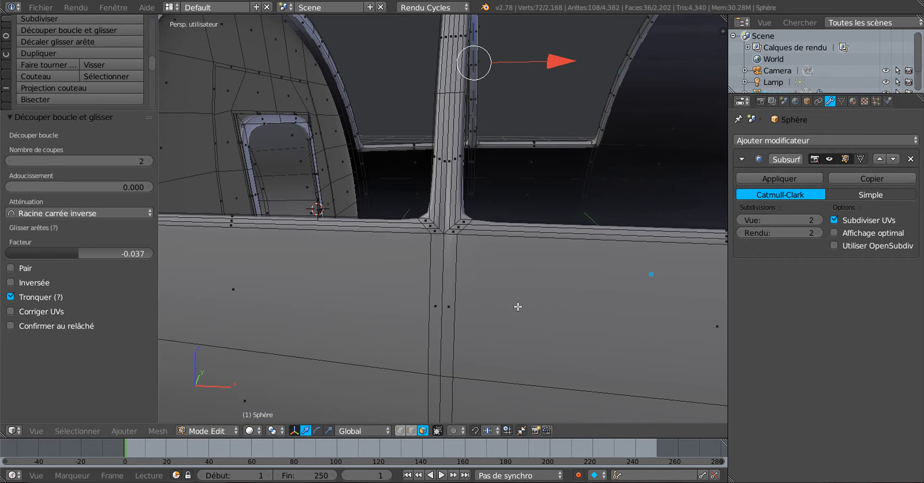
pyautogui.keyDown('alt'); pyautogui.keyDown('shift'); pyautogui.rightClick(463, 227); pyautogui.keyUp('shift'); pyautogui.keyUp('alt')
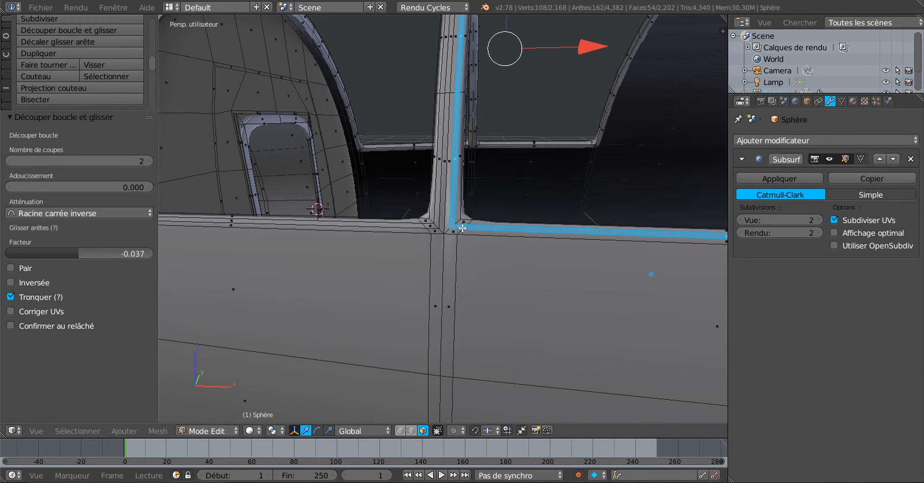
pyautogui.keyDown('alt'); pyautogui.keyDown('shift'); pyautogui.rightClick(424, 226); pyautogui.keyUp('shift'); pyautogui.keyUp('alt')
pyautogui.keyDown('alt'); pyautogui.scroll(-1, 420, 230); pyautogui.keyUp('alt')
pyautogui.scroll(-9, 424, 233)
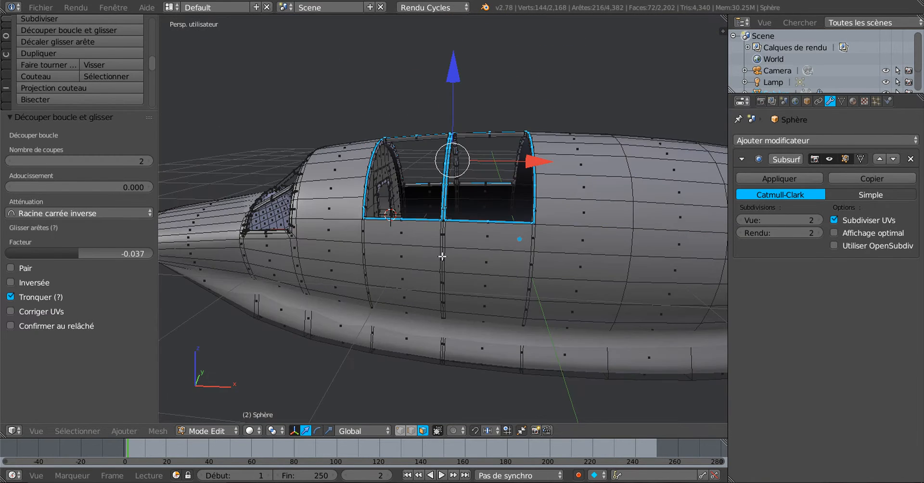
pyautogui.moveTo(443, 257); pyautogui.dragTo(502, 294, button='middle')
pyautogui.scroll(5, 502, 293)
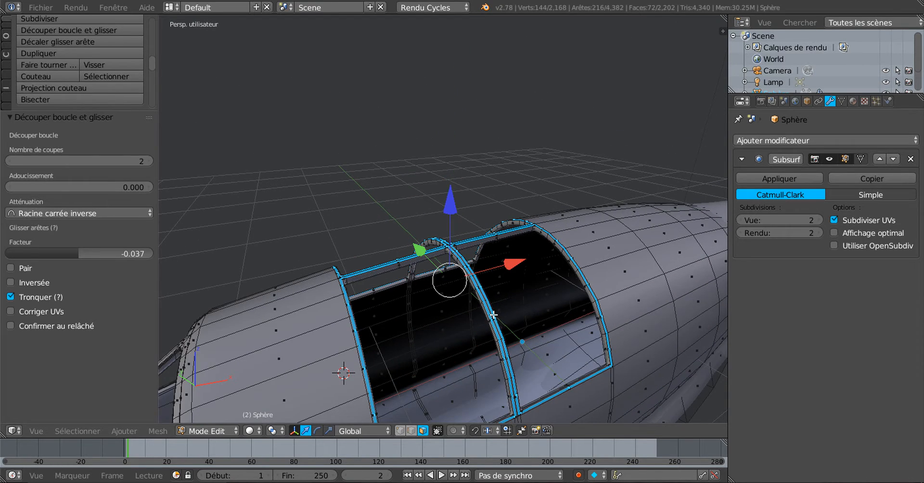
pyautogui.scroll(3, 493, 315)
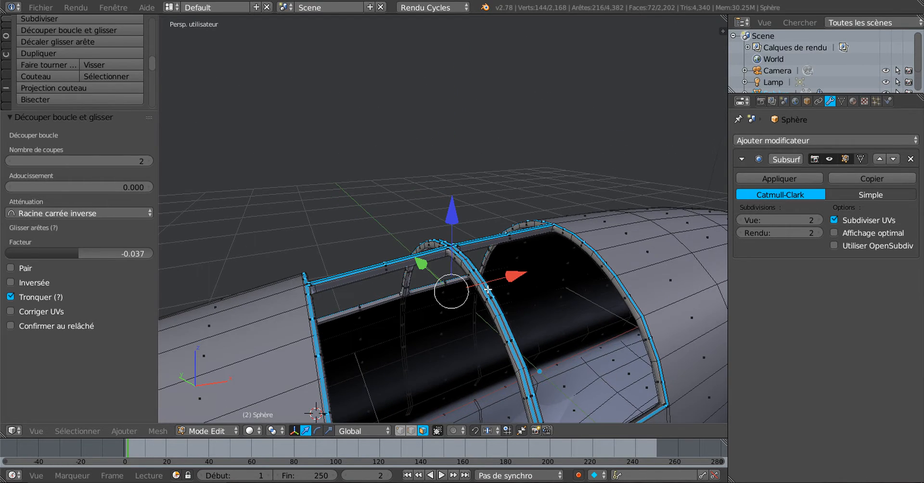
# - Extrude the selected face loops around the four windows in place, and raise the extruded faces about 0.004 along the global Z axis
pyautogui.press('e')
pyautogui.rightClick(488, 289)
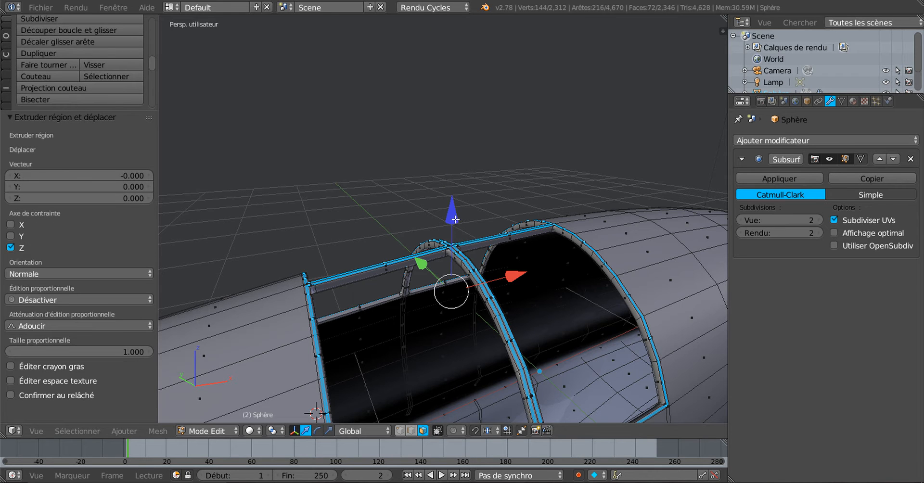
pyautogui.moveTo(455, 220); pyautogui.dragTo(455, 213)
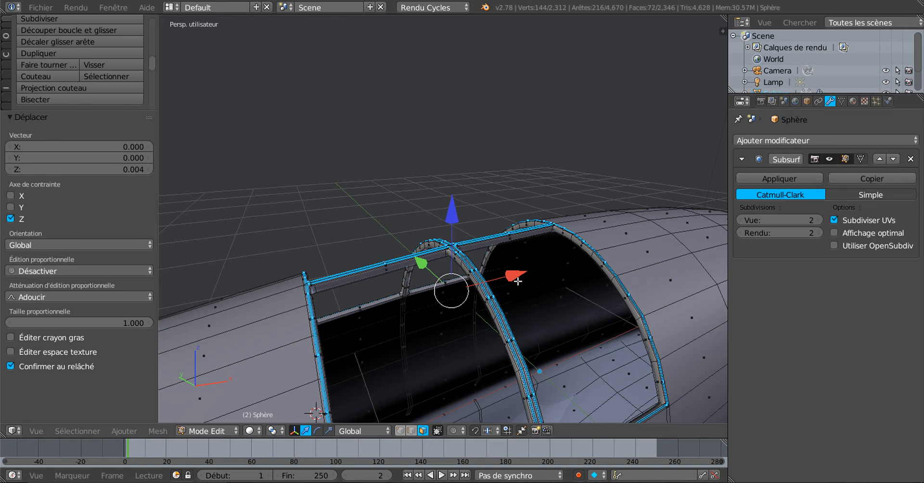
# - Scale the extruded window frame faces along the global Y axis by a factor of about 0.991
pyautogui.moveTo(518, 281); pyautogui.dragTo(526, 260, button='middle')
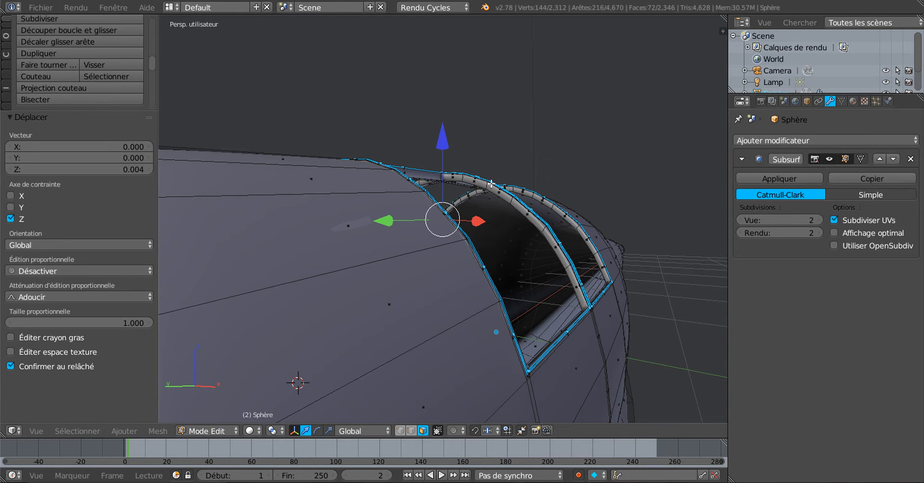
pyautogui.moveTo(589, 324); pyautogui.dragTo(581, 299, button='middle')
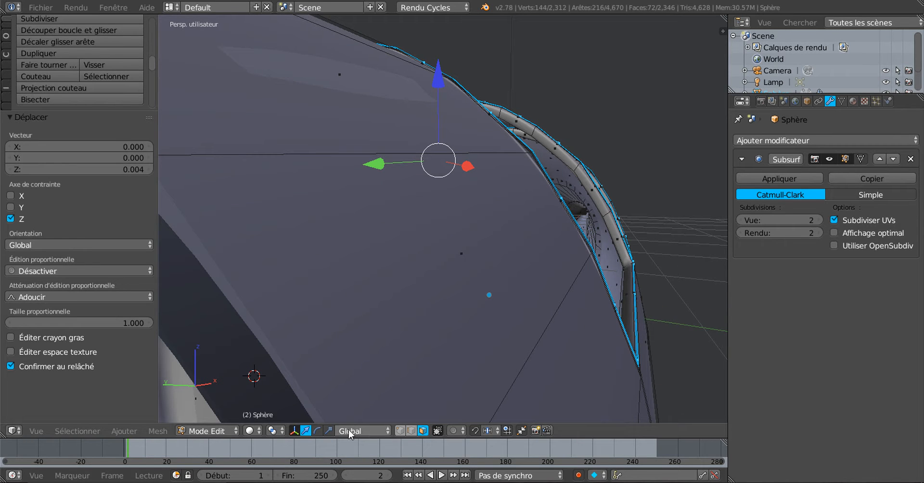
pyautogui.click(329, 431)
pyautogui.moveTo(413, 203); pyautogui.dragTo(454, 243, button='middle')
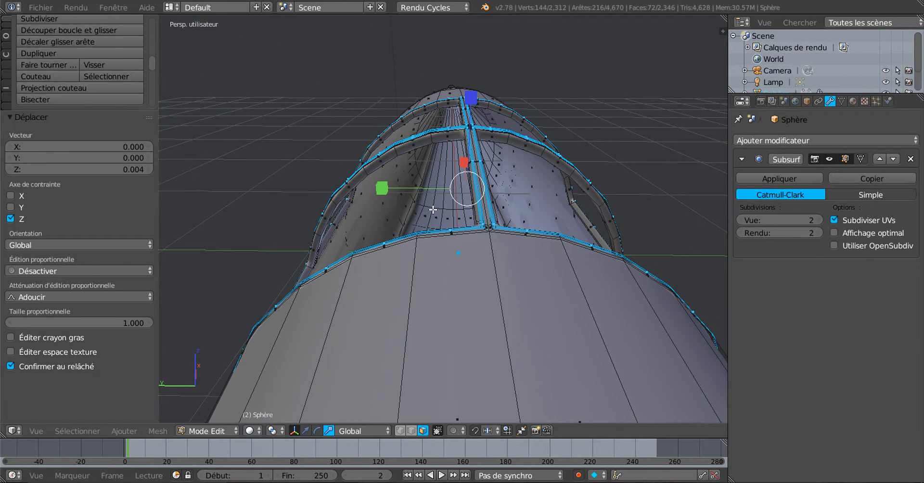
pyautogui.moveTo(383, 189); pyautogui.dragTo(393, 189)
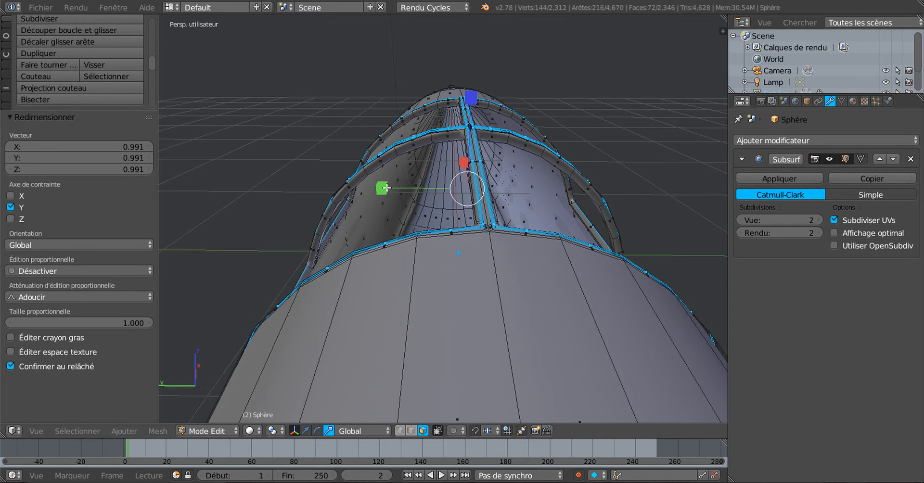
# - Inspect the smoothed window frames in Object Mode, and examine the extruded loops around the middle pillar up close in Edit Mode
pyautogui.moveTo(391, 203); pyautogui.dragTo(565, 223, button='middle')
pyautogui.press('Tab')
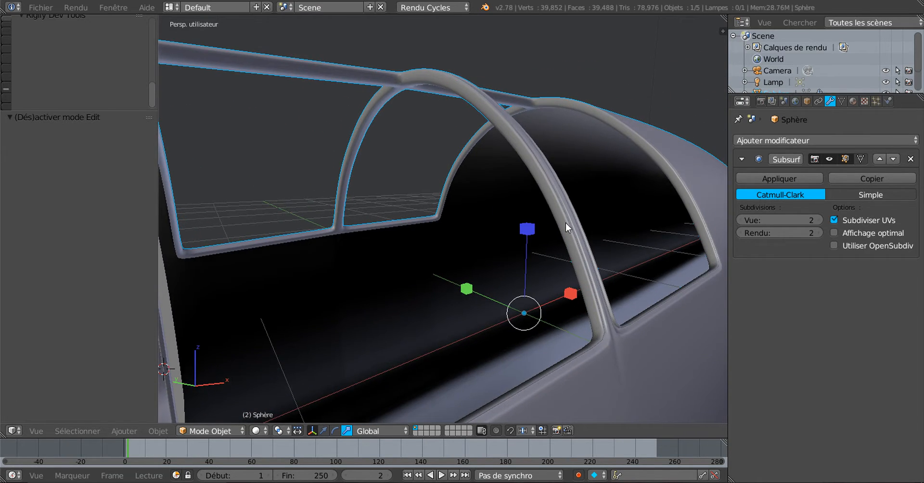
pyautogui.scroll(-2, 565, 223)
pyautogui.scroll(-1, 565, 223)
pyautogui.press('Tab')
pyautogui.moveTo(548, 286); pyautogui.dragTo(505, 280, button='middle')
pyautogui.scroll(2, 473, 296)
pyautogui.keyDown('shift'); pyautogui.moveTo(444, 302); pyautogui.dragTo(499, 280, button='middle'); pyautogui.keyUp('shift')
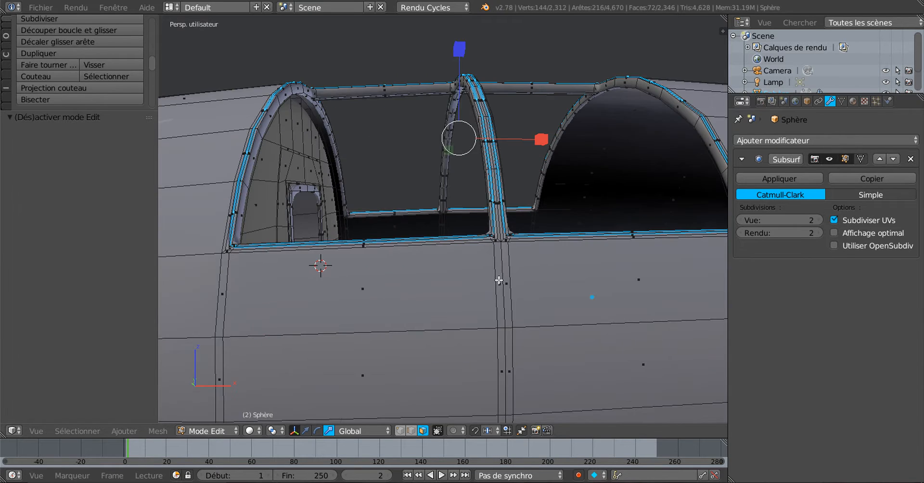
pyautogui.scroll(2, 498, 281)
pyautogui.scroll(-1, 498, 279)
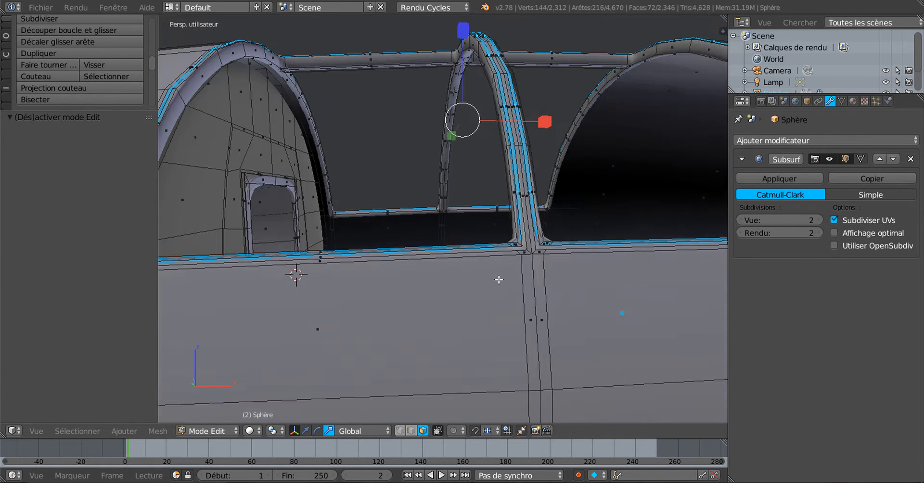
# - Set the pivot point to Individual Origins, scale the selected canopy frame faces to 1.012 along Y, and inspect the smoothed result
pyautogui.moveTo(466, 289); pyautogui.dragTo(359, 398, button='middle')
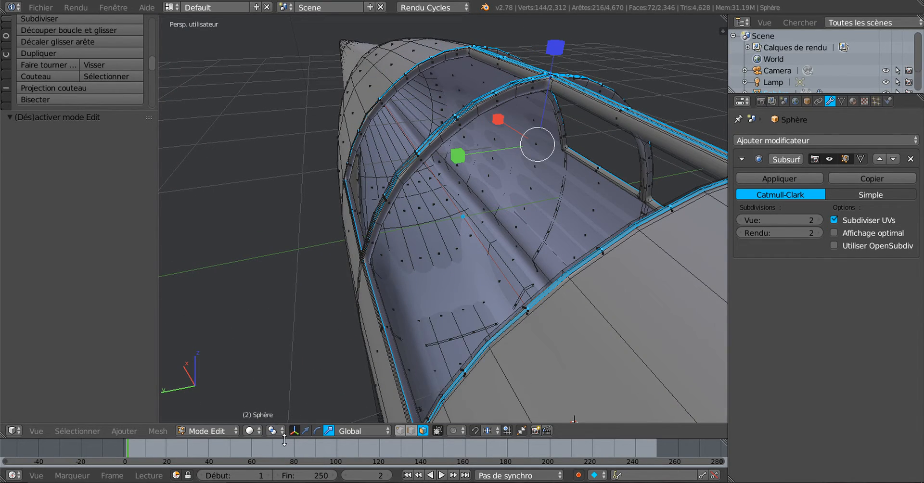
pyautogui.click(273, 431)
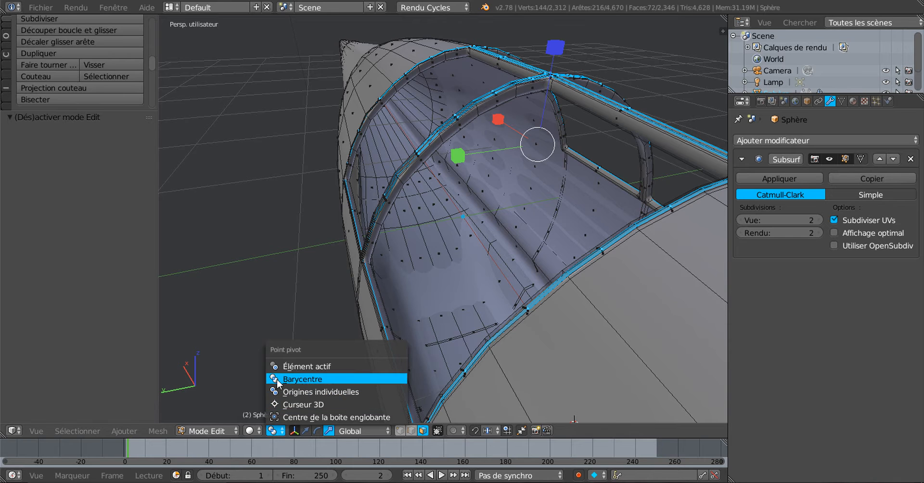
pyautogui.click(298, 392)
pyautogui.scroll(2, 352, 271)
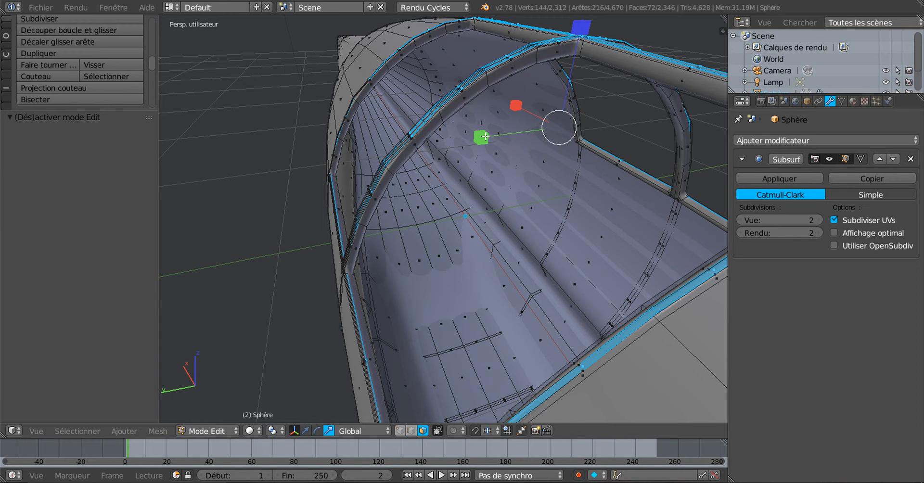
pyautogui.moveTo(484, 137); pyautogui.dragTo(478, 146)
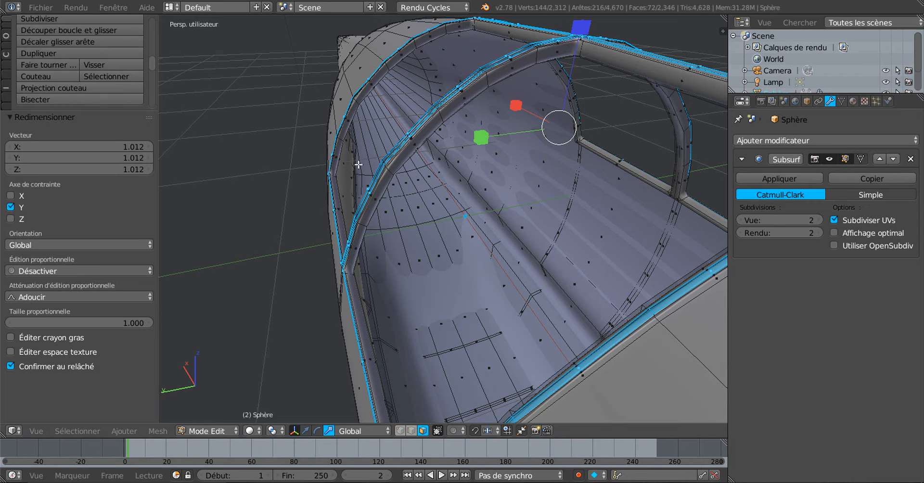
pyautogui.press('Tab')
pyautogui.moveTo(476, 240); pyautogui.dragTo(384, 226, button='middle')
pyautogui.scroll(-3, 398, 229)
pyautogui.scroll(1, 413, 258)
pyautogui.moveTo(413, 258); pyautogui.dragTo(496, 310, button='middle')
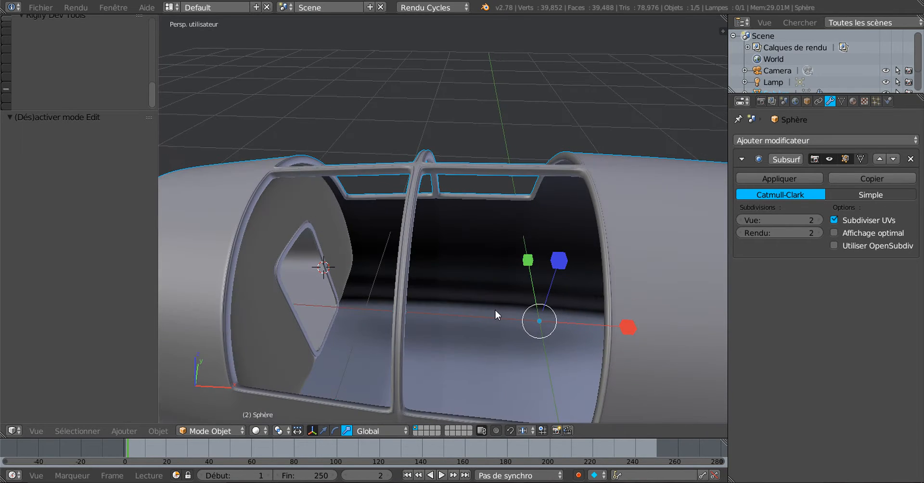
pyautogui.moveTo(434, 313); pyautogui.dragTo(477, 266, button='middle')
# - Add two edge loops inside the frame of the near-side window farther from the door bulkhead, with slide factors 0.817 and -0.631
pyautogui.press('Tab')
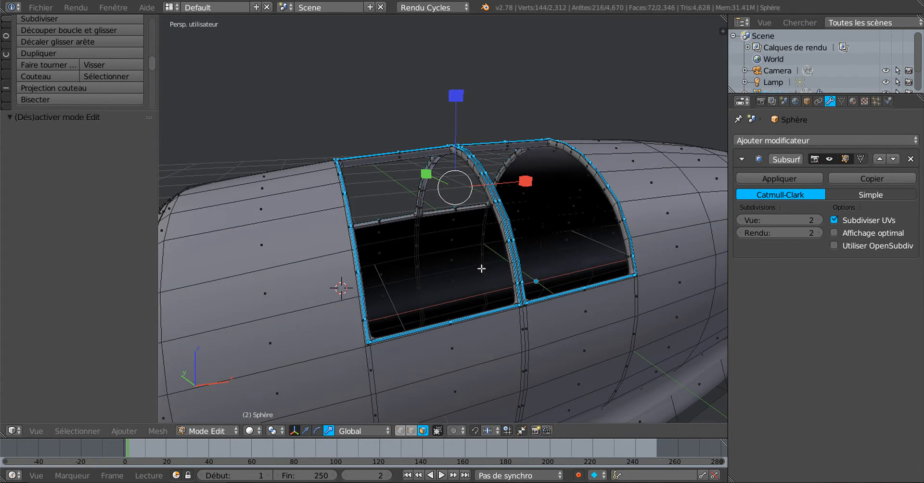
pyautogui.scroll(2, 486, 269)
pyautogui.moveTo(597, 258); pyautogui.dragTo(573, 260, button='middle')
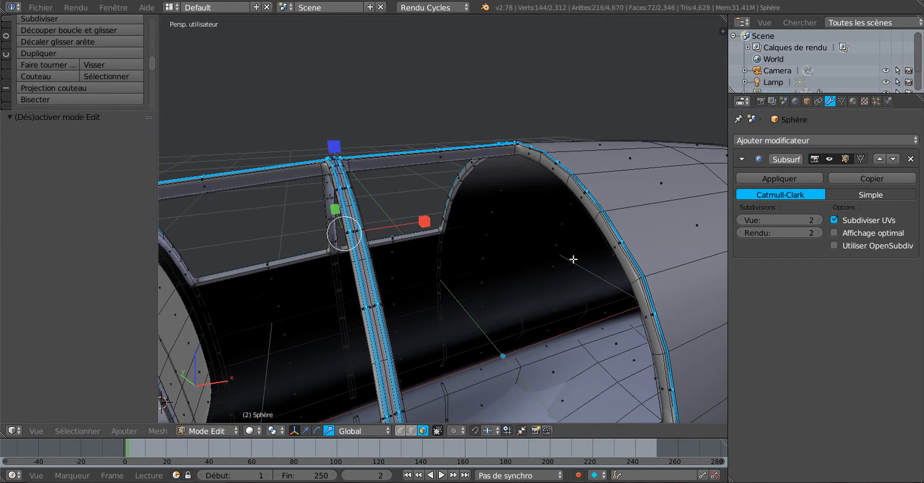
pyautogui.hotkey('ctrl', 'r')
pyautogui.click(515, 147)
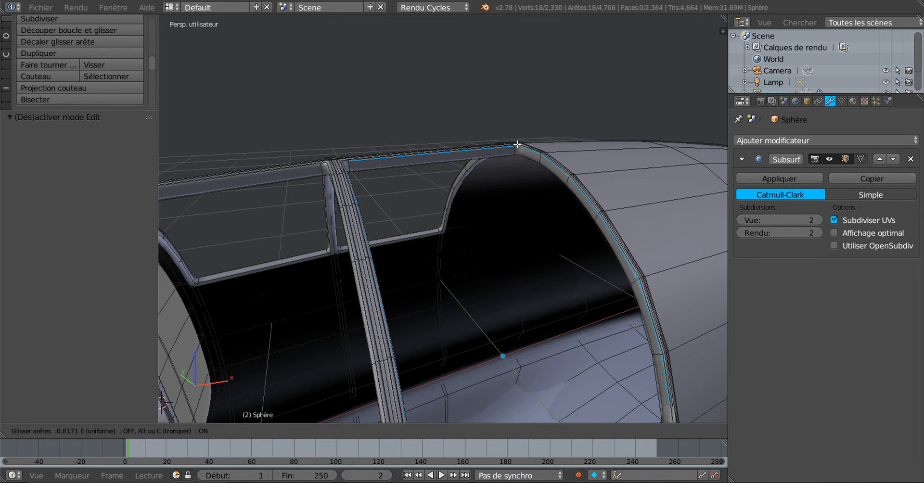
pyautogui.click(517, 144)
pyautogui.hotkey('ctrl', 'r')
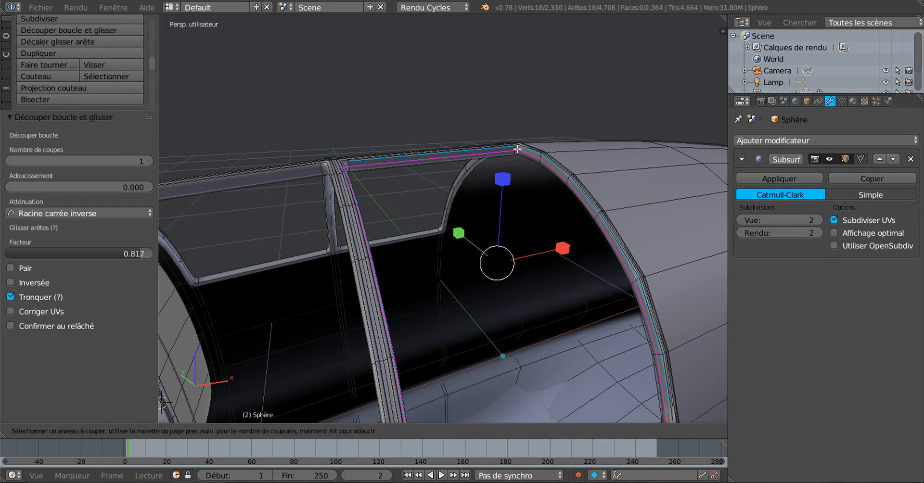
pyautogui.click(517, 149)
pyautogui.click(517, 151)
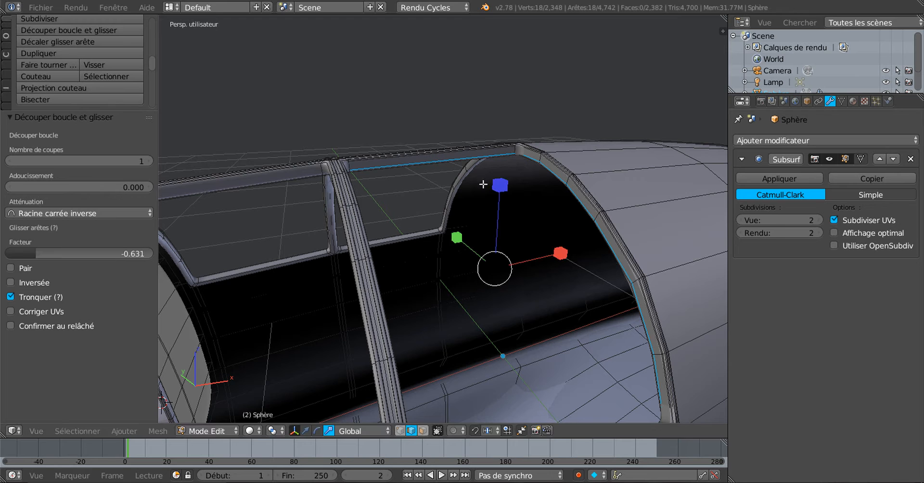
# - Add two edge loops inside the frame of the same side's other window, next to the bulkhead, with slide factors 0.743 and -0.439
pyautogui.moveTo(537, 222); pyautogui.dragTo(661, 230, button='middle')
pyautogui.moveTo(464, 222); pyautogui.dragTo(500, 183, button='middle')
pyautogui.hotkey('ctrl', 'r')
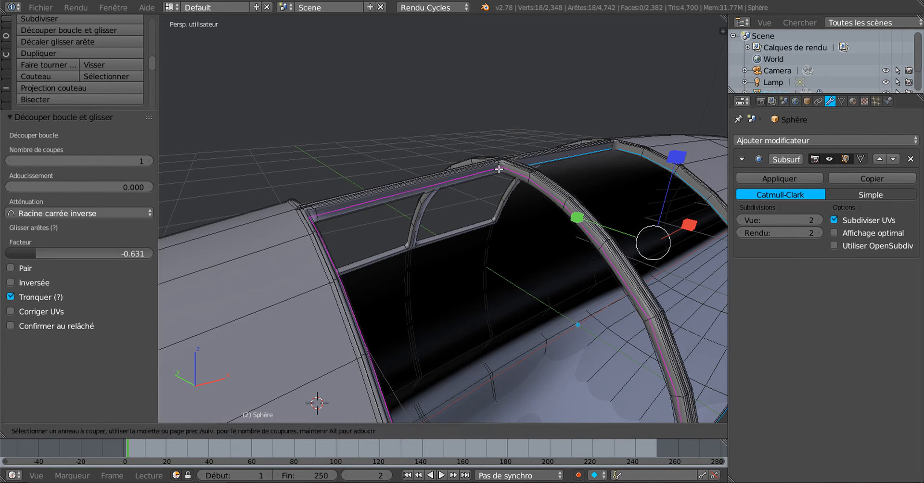
pyautogui.click(499, 168)
pyautogui.click(501, 165)
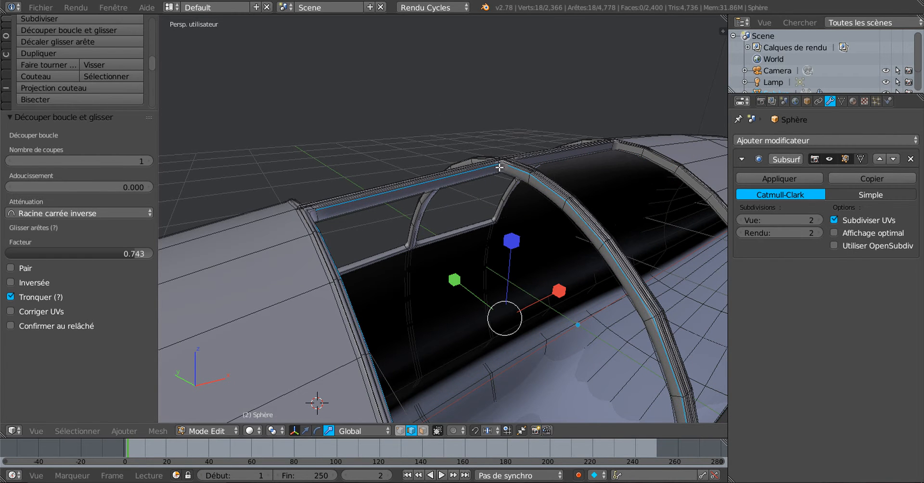
pyautogui.hotkey('ctrl', 'r')
pyautogui.click(500, 168)
pyautogui.click(499, 170)
# - On the opposite side, add two edge loops inside the frame of the window beside the bulkhead, with factors 0.667 and -0.647
pyautogui.moveTo(499, 170); pyautogui.dragTo(621, 208, button='middle')
pyautogui.scroll(2, 572, 191)
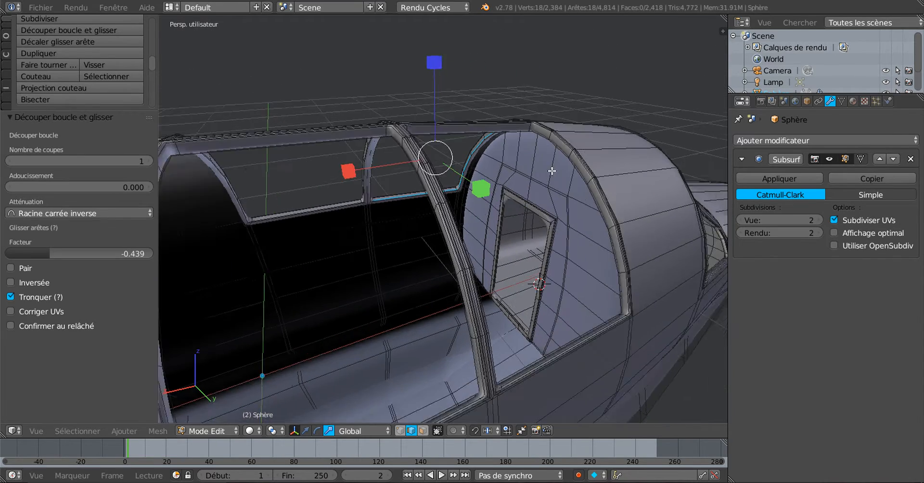
pyautogui.hotkey('ctrl', 'r')
pyautogui.click(543, 115)
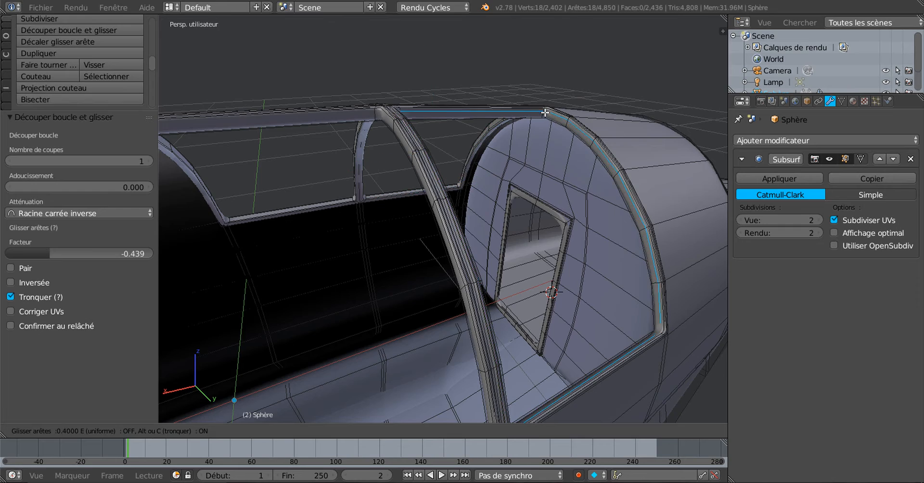
pyautogui.click(543, 115)
pyautogui.click(543, 115)
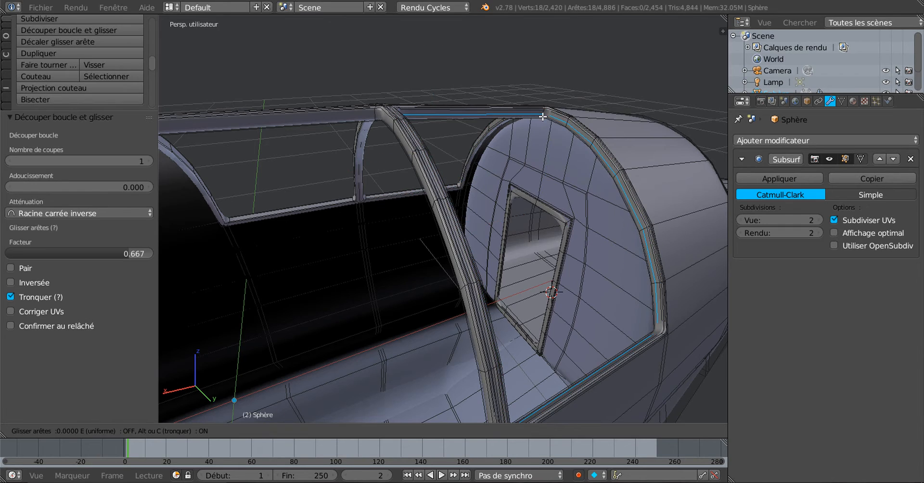
pyautogui.click(542, 117)
# - Add an edge loop inside the frame of the remaining window, farther from the bulkhead, with slide factor 0.665
pyautogui.moveTo(542, 117); pyautogui.dragTo(453, 161, button='middle')
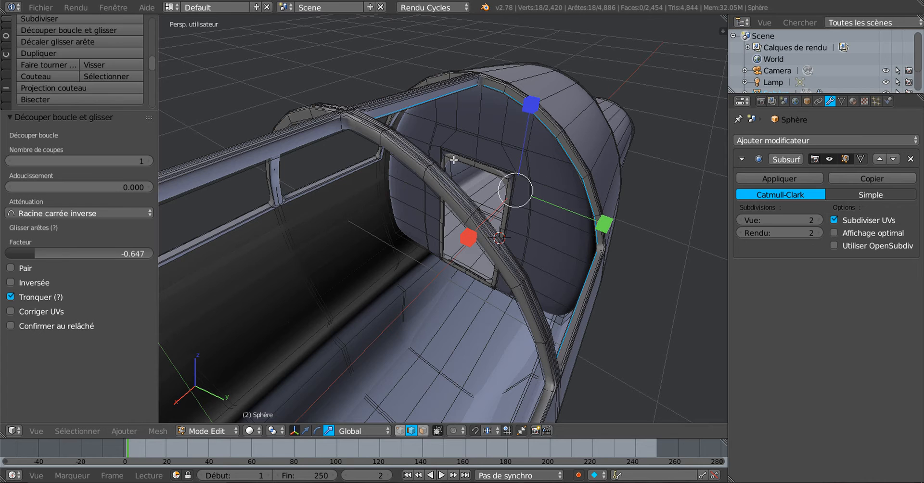
pyautogui.hotkey('ctrl', 'r')
pyautogui.click(344, 122)
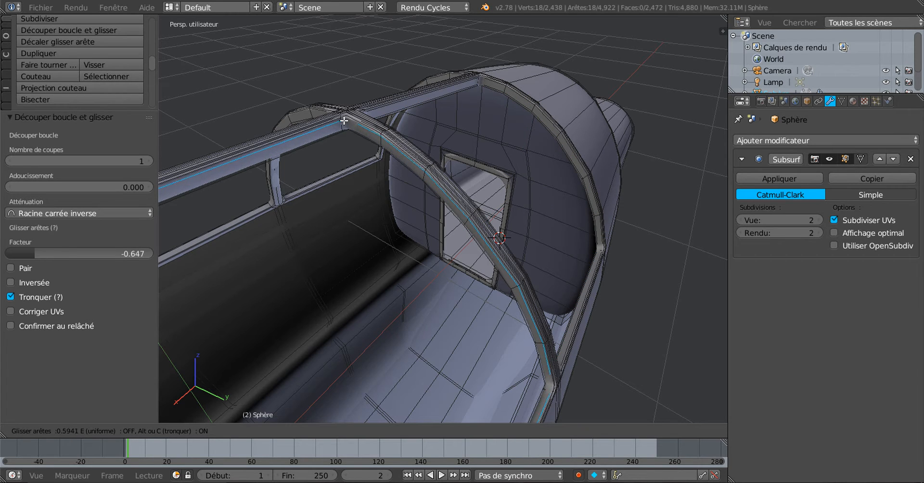
pyautogui.click(345, 119)
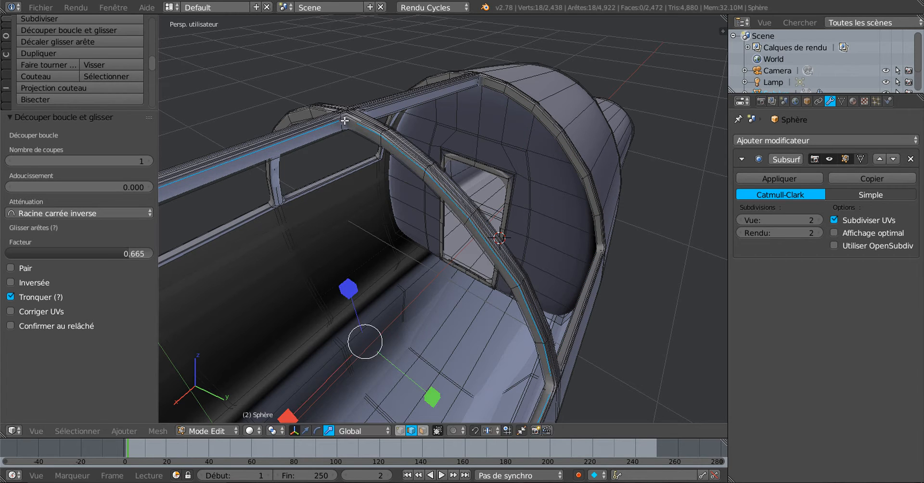
pyautogui.keyDown('ctrl'); pyautogui.rightClick(343, 123); pyautogui.keyUp('ctrl')
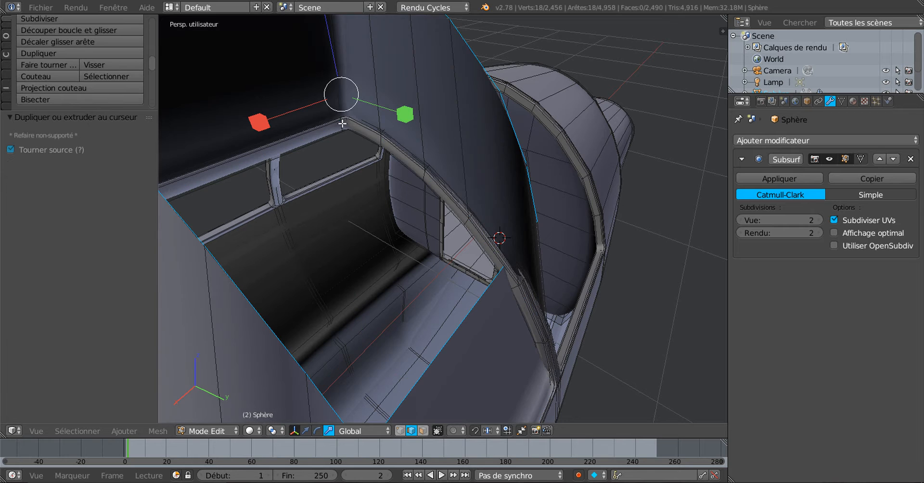
pyautogui.rightClick(402, 141)
pyautogui.scroll(-4, 414, 161)
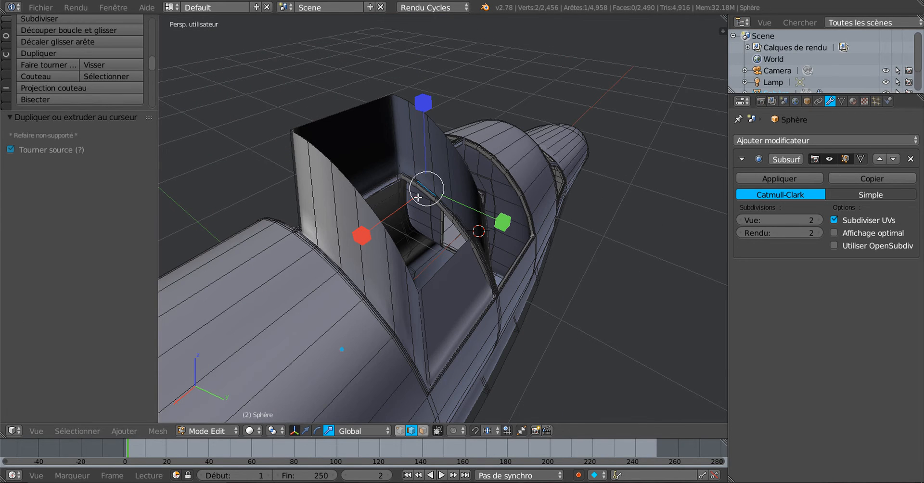
pyautogui.hotkey('ctrl', 'z')
pyautogui.hotkey('ctrl', 'z')
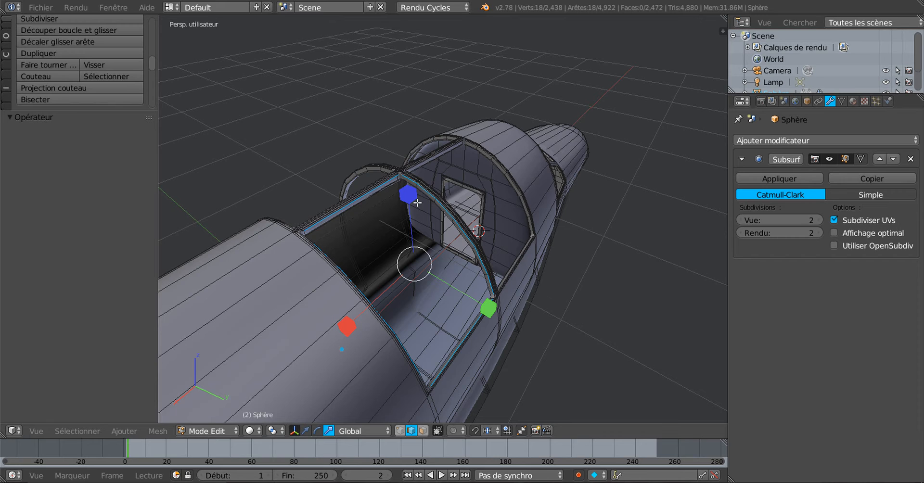
# - Add a second edge loop inside the frame of the last window, just below the loop already there
pyautogui.scroll(5, 417, 203)
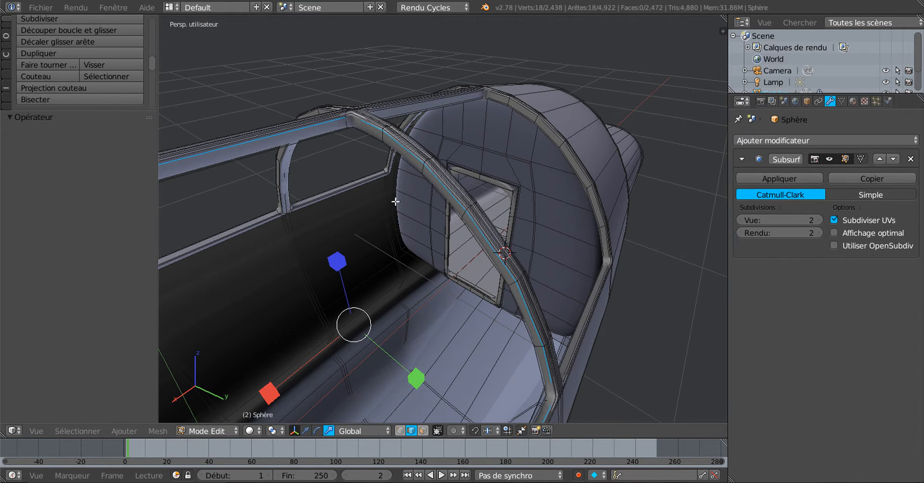
pyautogui.keyDown('shift'); pyautogui.moveTo(412, 208); pyautogui.dragTo(461, 236, button='middle'); pyautogui.keyUp('shift')
pyautogui.scroll(1, 437, 201)
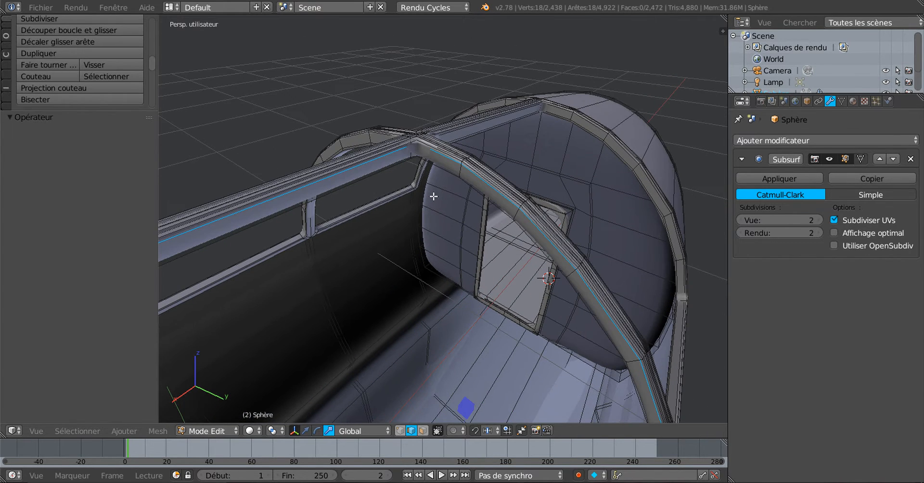
pyautogui.hotkey('ctrl', 'r')
pyautogui.click(409, 150)
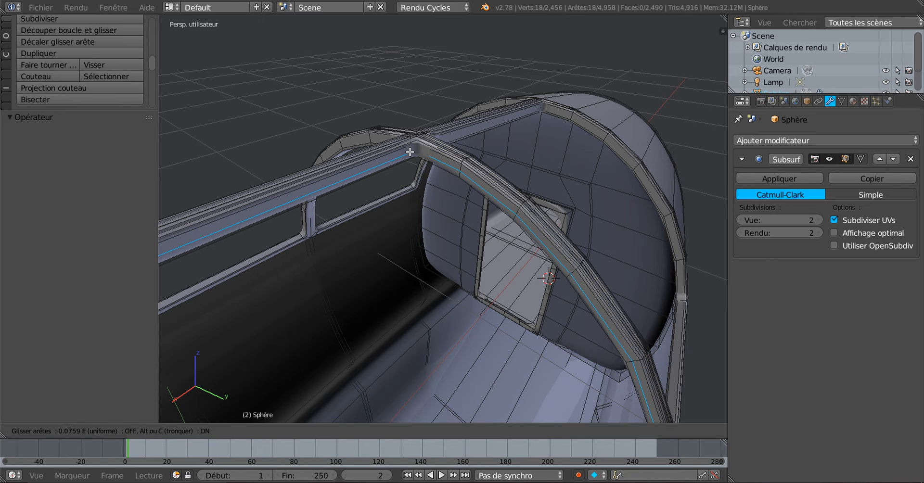
pyautogui.click(410, 153)
# - Check the smoothed frame in Object Mode, and edge-slide the newest loop closer to the inner edge of the window frame
pyautogui.press('Tab')
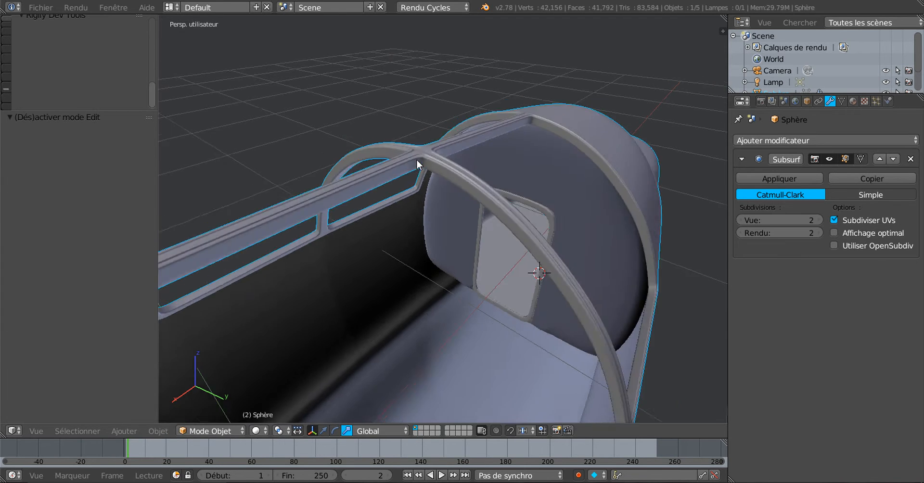
pyautogui.moveTo(417, 160); pyautogui.dragTo(489, 185, button='middle')
pyautogui.scroll(2, 435, 183)
pyautogui.press('Tab')
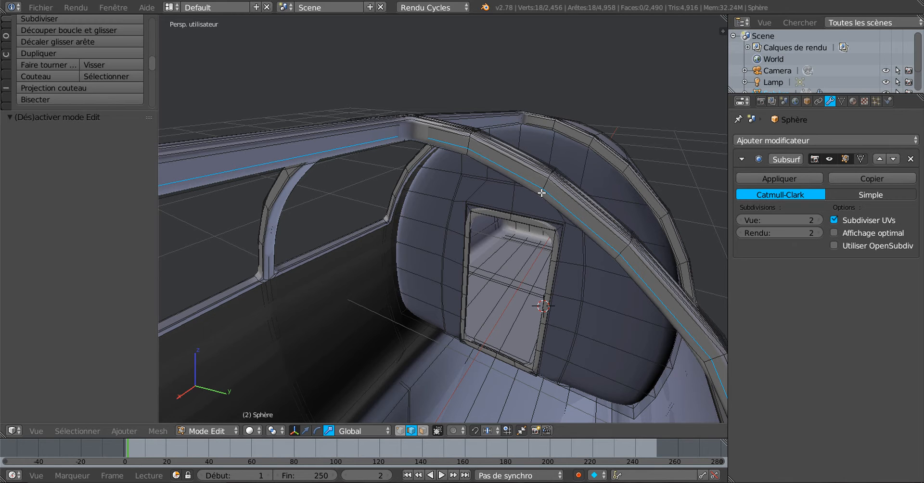
pyautogui.scroll(1, 543, 192)
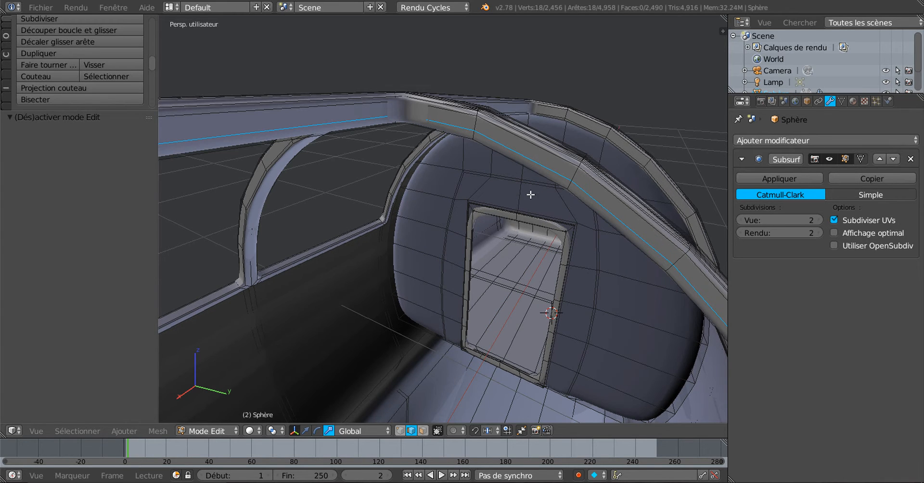
pyautogui.press('g')
pyautogui.press('g')
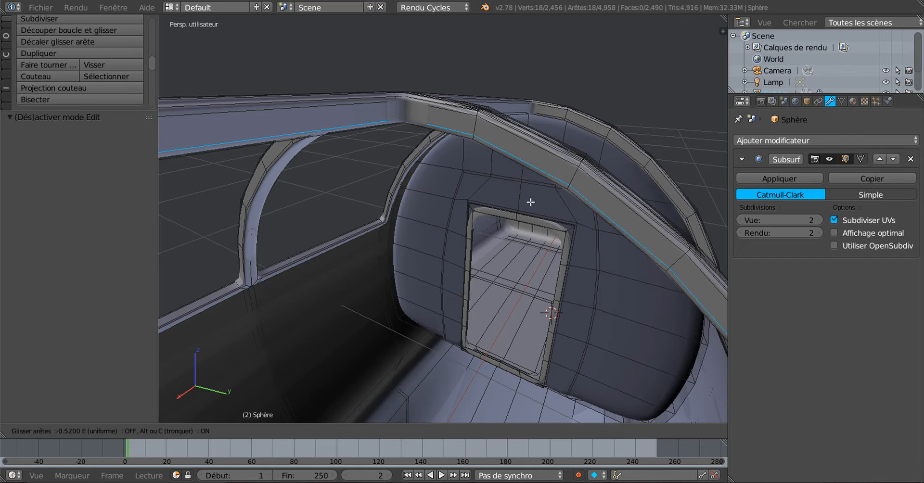
pyautogui.click(461, 211)
# - Inspect the frame from inside the cockpit and select the inner edge loop running around the canopy's arches and side rails
pyautogui.moveTo(308, 277); pyautogui.dragTo(362, 282, button='middle')
pyautogui.press('Tab')
pyautogui.moveTo(460, 304); pyautogui.dragTo(220, 244, button='middle')
pyautogui.press('Tab')
pyautogui.scroll(-3, 266, 251)
pyautogui.moveTo(357, 268); pyautogui.dragTo(373, 284, button='middle')
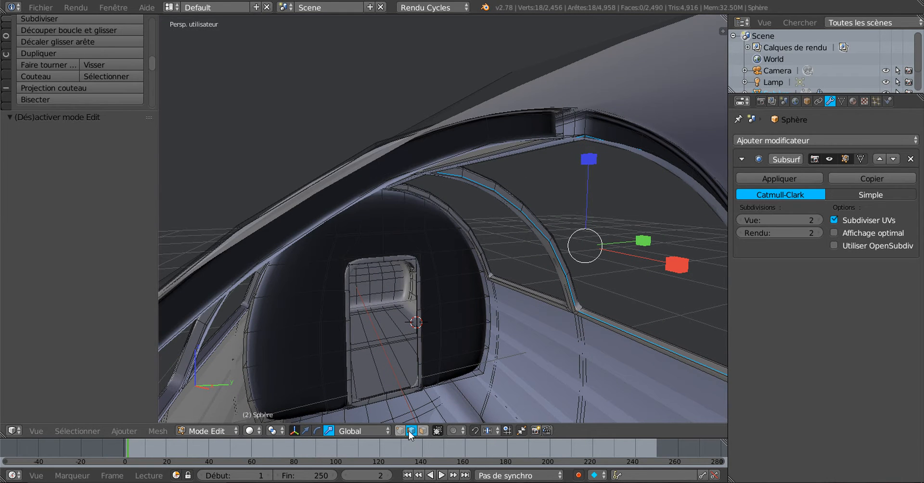
pyautogui.moveTo(536, 225); pyautogui.dragTo(468, 238, button='middle')
pyautogui.keyDown('alt'); pyautogui.keyDown('shift'); pyautogui.rightClick(534, 142); pyautogui.keyUp('shift'); pyautogui.keyUp('alt')
# - Examine the selected canopy loop in wireframe from the front and right side, ending in front orthographic view
pyautogui.scroll(-3, 415, 280)
pyautogui.moveTo(414, 281)
pyautogui.mouseDown(button='middle')
pyautogui.moveTo(439, 300)
pyautogui.moveTo(519, 314)
pyautogui.moveTo(507, 299)
pyautogui.moveTo(514, 331)
pyautogui.moveTo(452, 373)
pyautogui.moveTo(413, 311)
pyautogui.moveTo(422, 315)
pyautogui.mouseUp(button='middle')
pyautogui.scroll(-4, 440, 300)
pyautogui.press('z')
pyautogui.scroll(1, 518, 314)
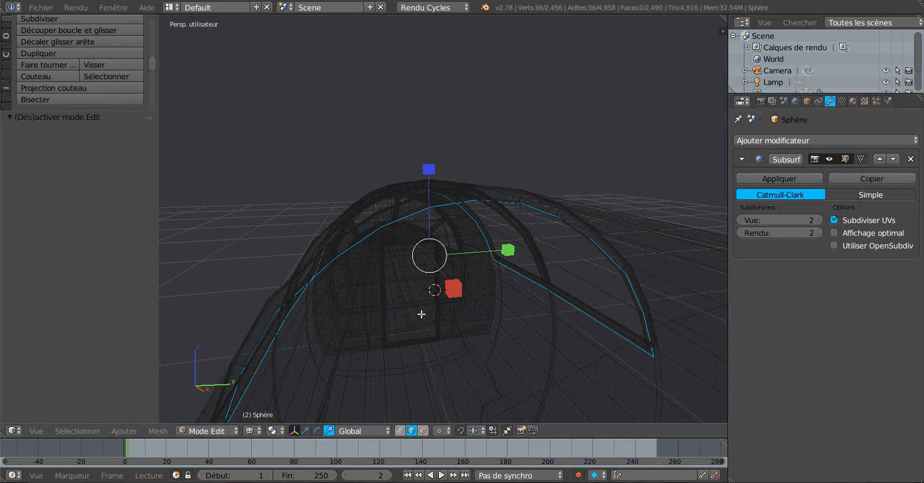
pyautogui.press('KP_1')
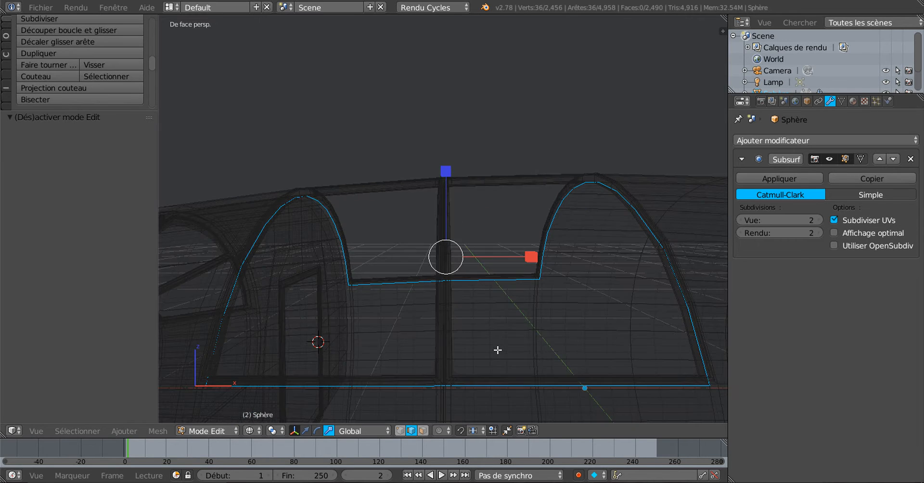
pyautogui.press('KP_3')
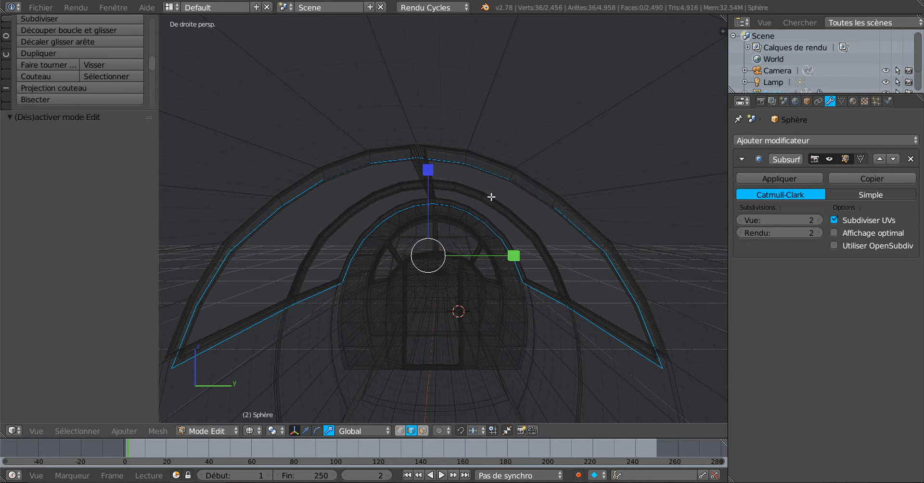
pyautogui.moveTo(458, 296); pyautogui.dragTo(461, 297, button='middle')
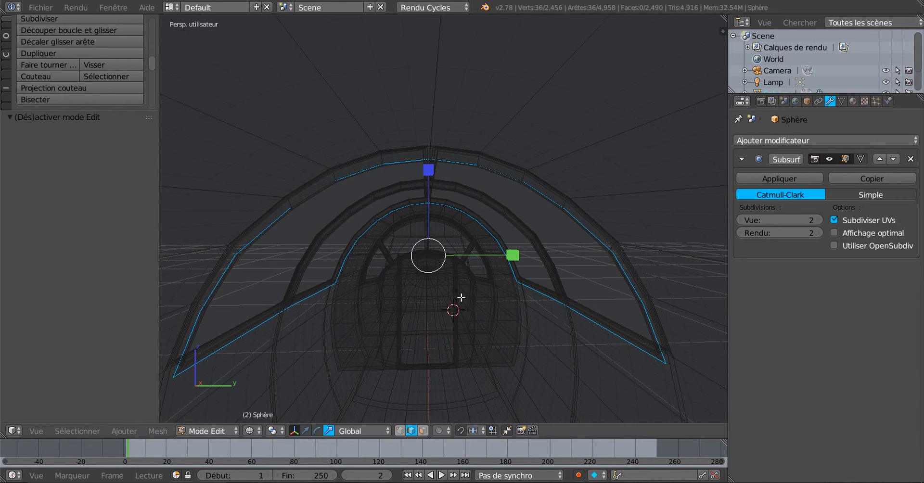
pyautogui.press('KP_1')
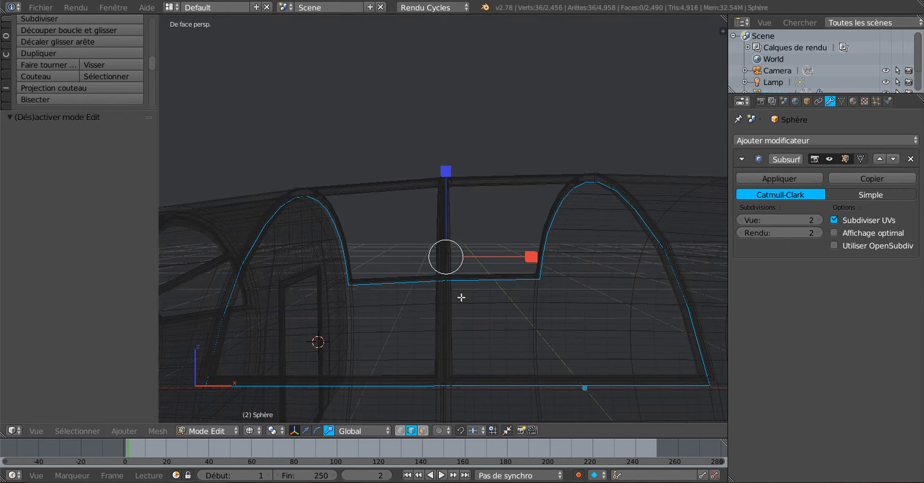
pyautogui.press('KP_5')
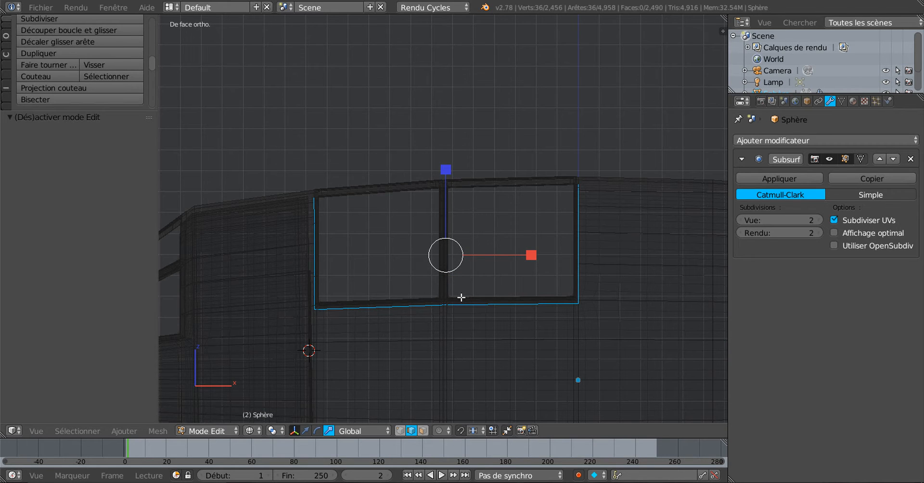
# - Show the model from the right in solid perspective view and extrude the selected canopy loop in place with zero offset
pyautogui.press('KP_3')
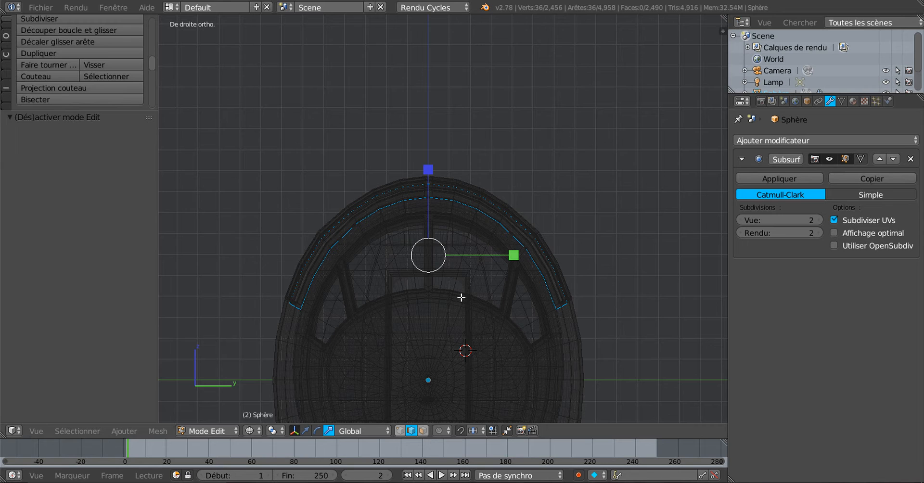
pyautogui.scroll(1, 439, 261)
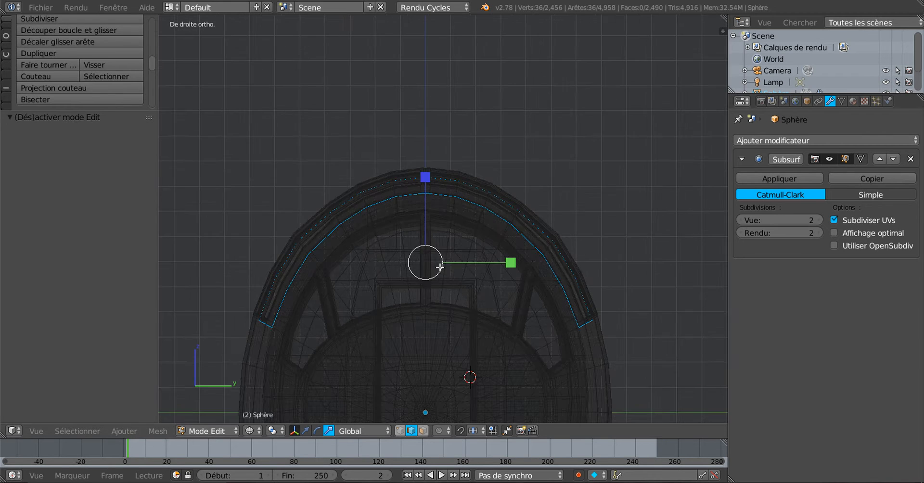
pyautogui.press('z')
pyautogui.press('z')
pyautogui.press('KP_5')
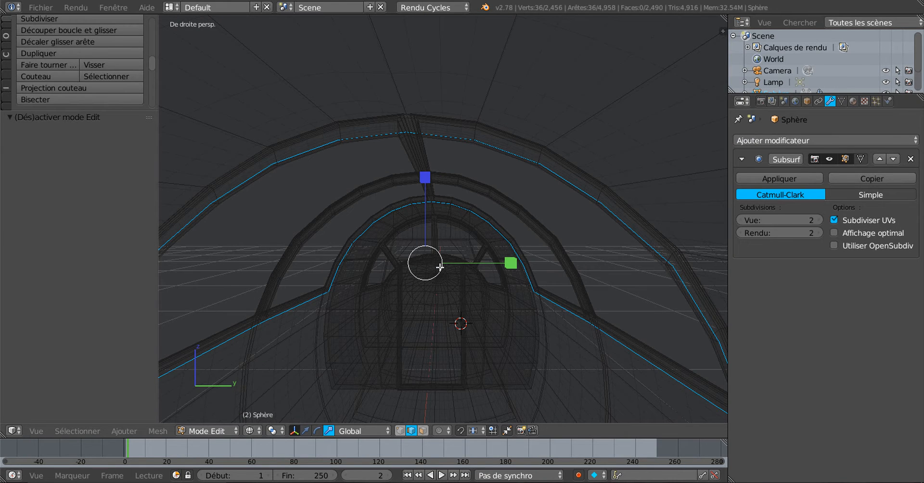
pyautogui.moveTo(480, 282)
pyautogui.mouseDown(button='middle')
pyautogui.moveTo(504, 285)
pyautogui.moveTo(495, 287)
pyautogui.mouseUp(button='middle')
pyautogui.moveTo(158, 160); pyautogui.dragTo(76, 161)
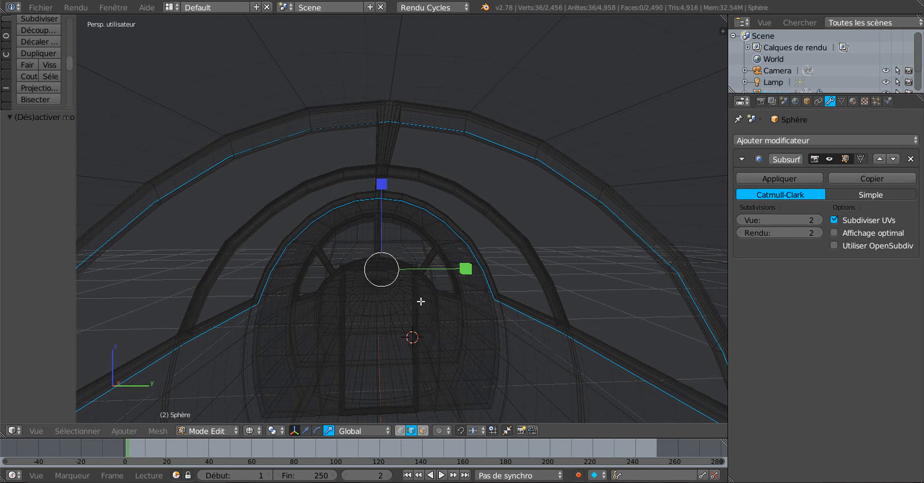
pyautogui.press('z')
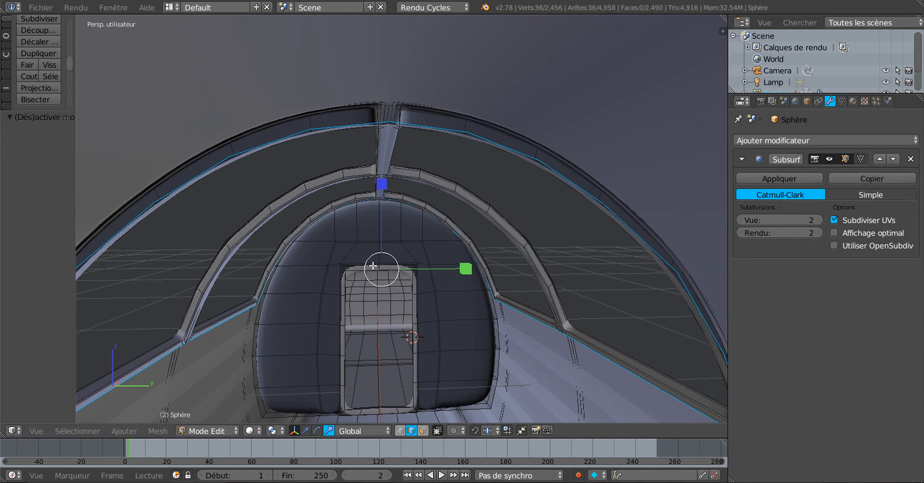
pyautogui.click(306, 430)
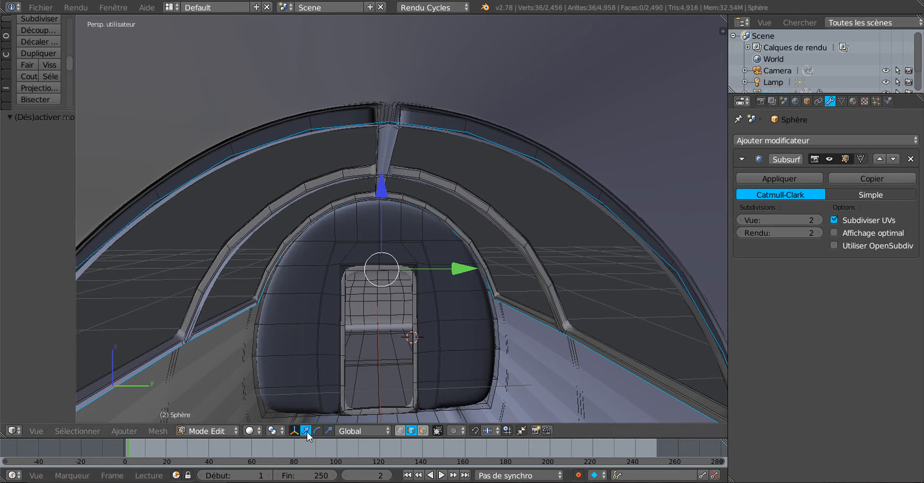
pyautogui.press('e')
pyautogui.press('Escape')
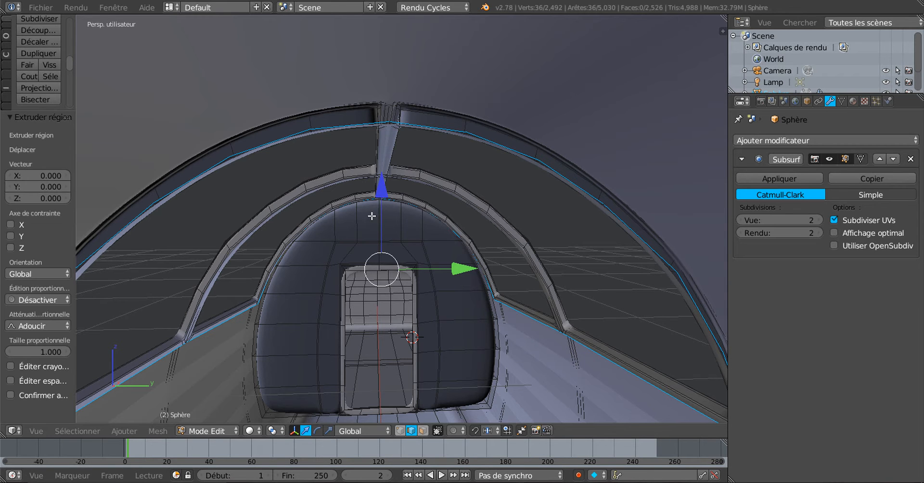
# - With the Subsurf viewport level at 0, move the extruded canopy loop up 0.032 along Z and scale it by 1.022 along Y
pyautogui.moveTo(741, 220); pyautogui.dragTo(726, 220)
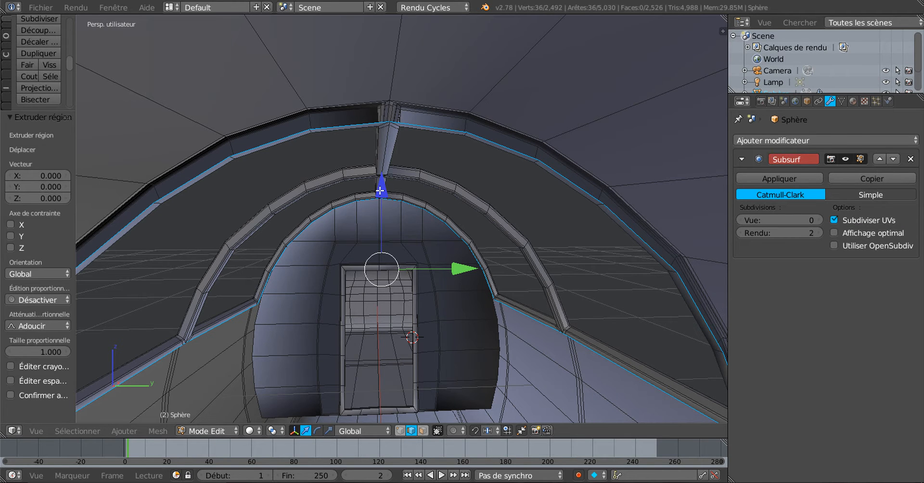
pyautogui.moveTo(380, 190); pyautogui.dragTo(382, 181)
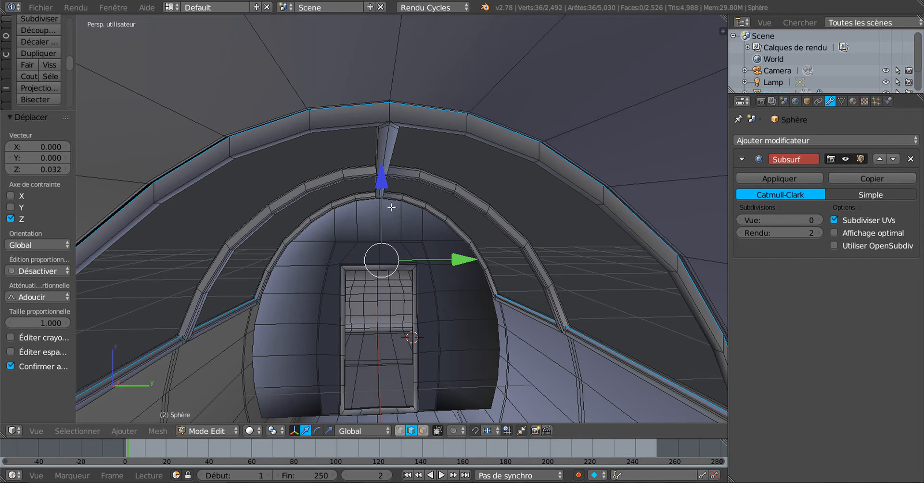
pyautogui.scroll(-1, 406, 250)
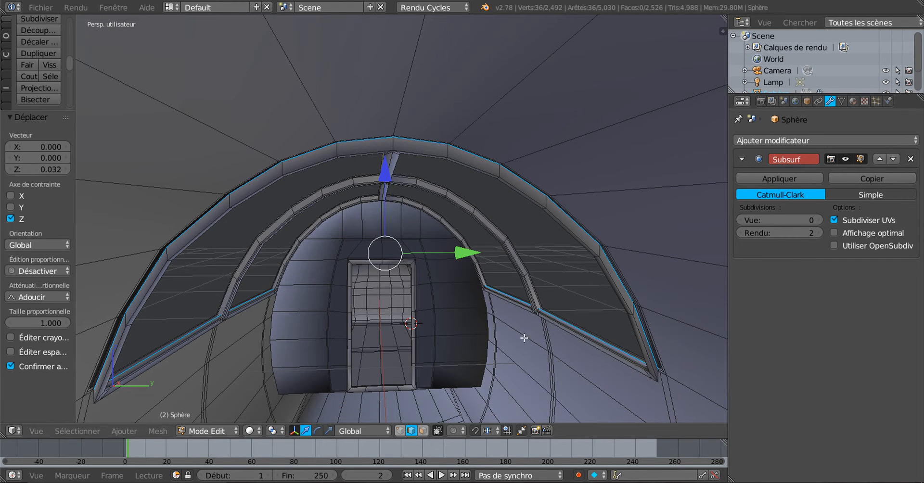
pyautogui.click(329, 432)
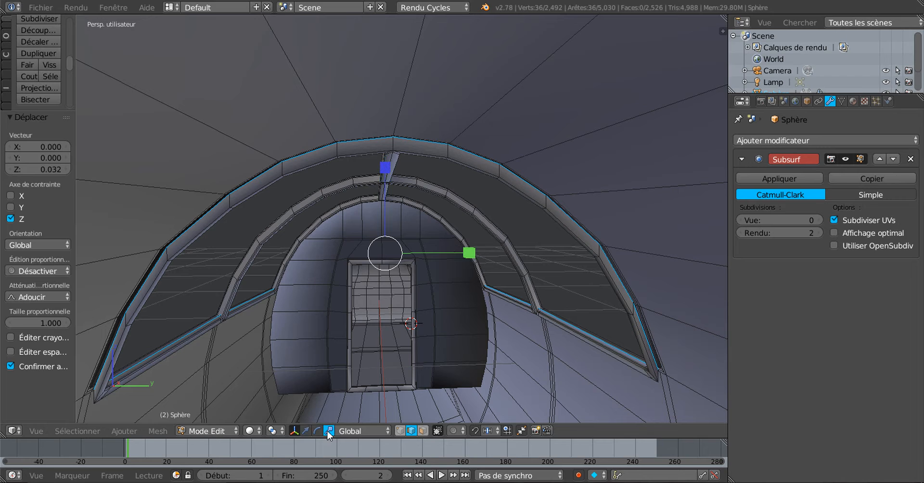
pyautogui.moveTo(469, 254); pyautogui.dragTo(487, 250)
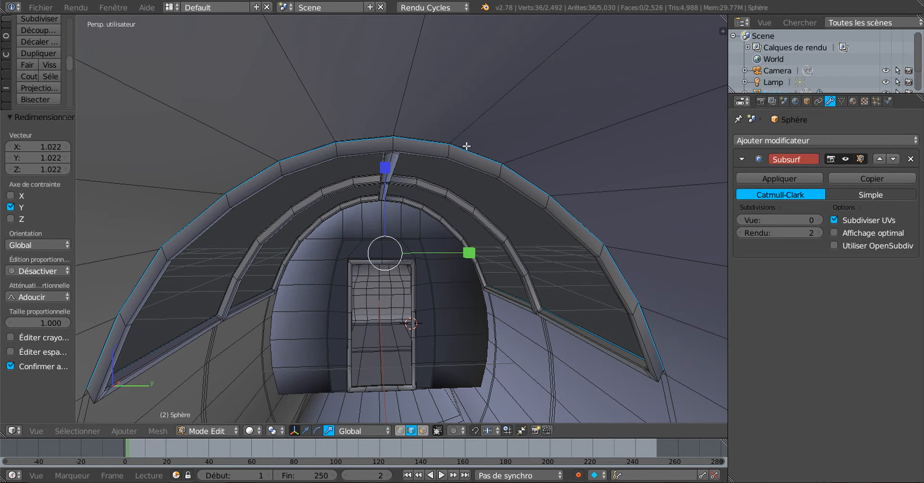
# - Set the Subsurf viewport level back to 2 and check the smoothed canopy frame in Object Mode
pyautogui.click(819, 220)
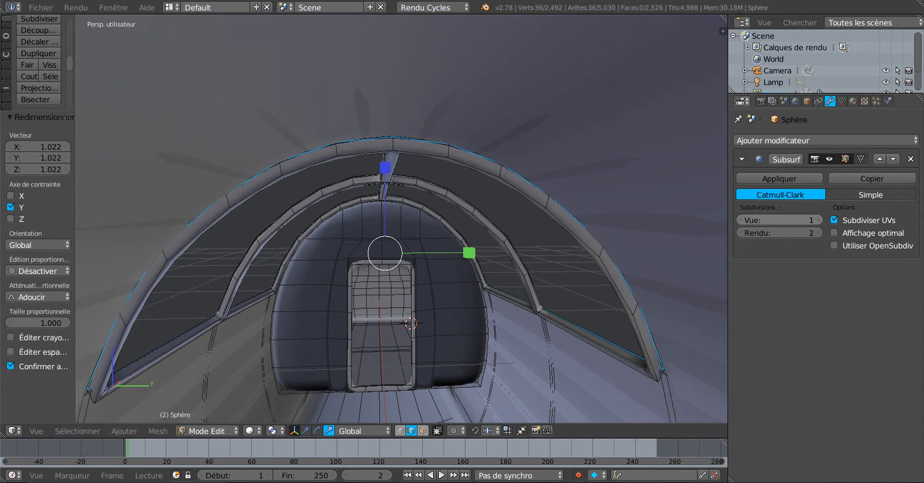
pyautogui.click(819, 220)
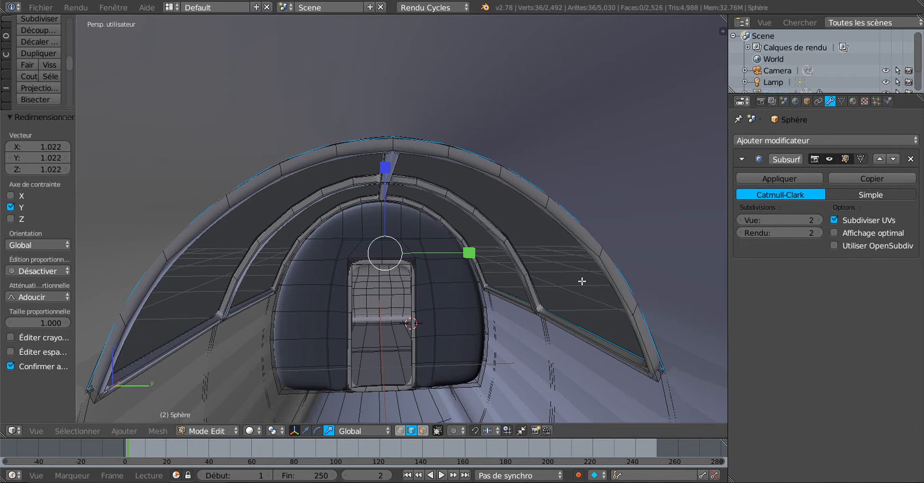
pyautogui.press('Tab')
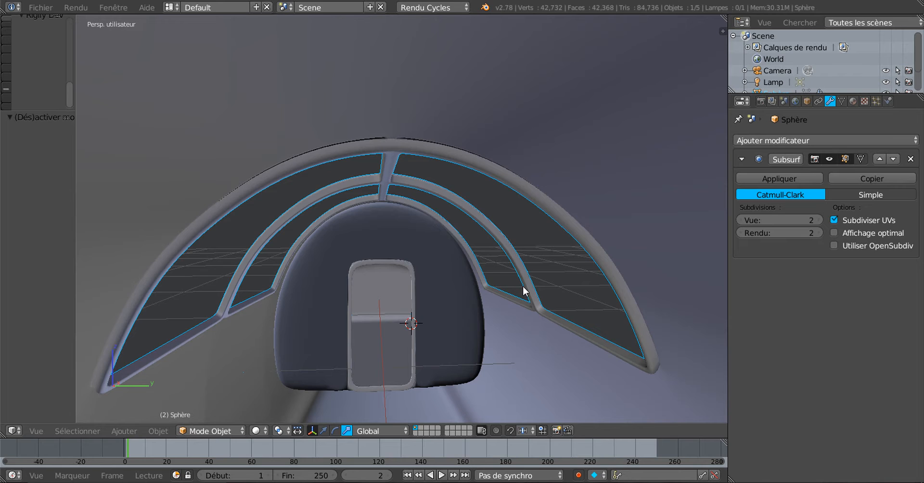
pyautogui.press('Tab')
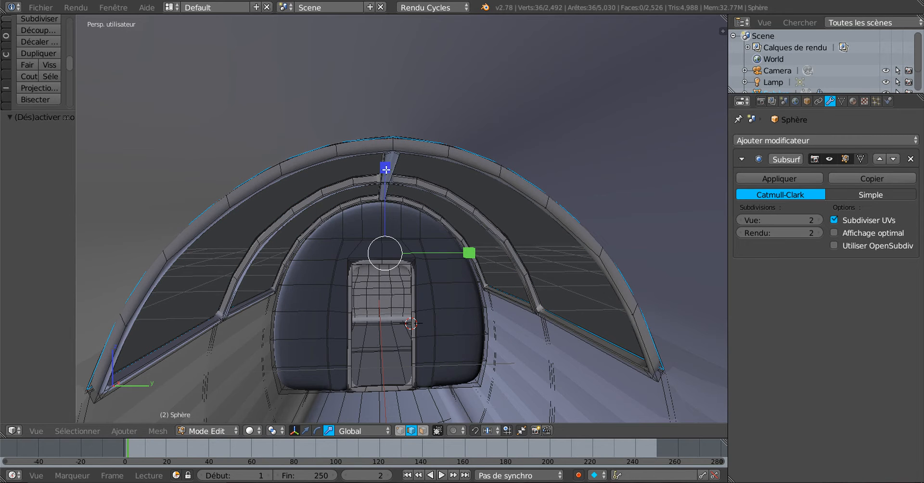
# - Nudge the extruded canopy loop slightly along Z and inspect the smoothed window frames from several angles in Object Mode
pyautogui.click(307, 431)
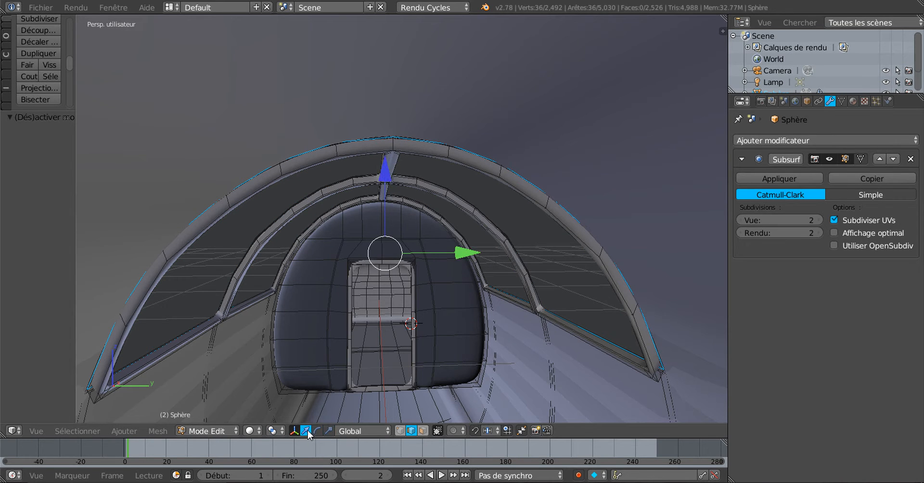
pyautogui.click(386, 179)
pyautogui.moveTo(387, 178); pyautogui.dragTo(387, 189)
pyautogui.press('Tab')
pyautogui.scroll(-4, 399, 228)
pyautogui.moveTo(403, 238); pyautogui.dragTo(428, 250, button='middle')
pyautogui.scroll(1, 428, 271)
pyautogui.scroll(1, 427, 238)
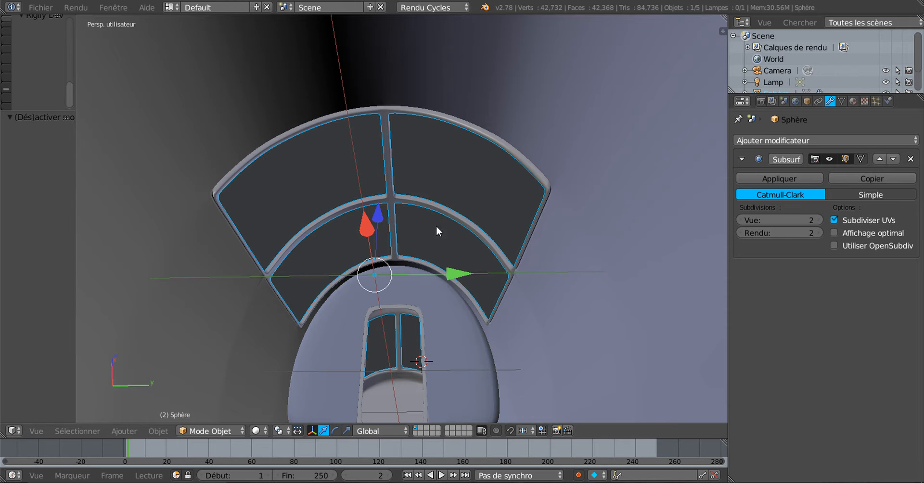
pyautogui.moveTo(436, 227); pyautogui.dragTo(521, 259, button='middle')
# - Return to Edit Mode and set the Subsurf viewport level to 0
pyautogui.press('Tab')
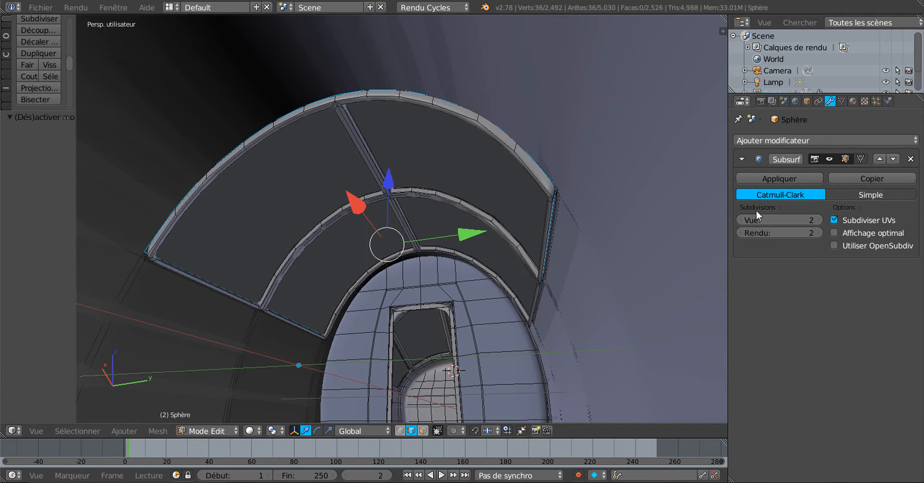
pyautogui.click(740, 221)
pyautogui.moveTo(739, 219); pyautogui.dragTo(727, 220)
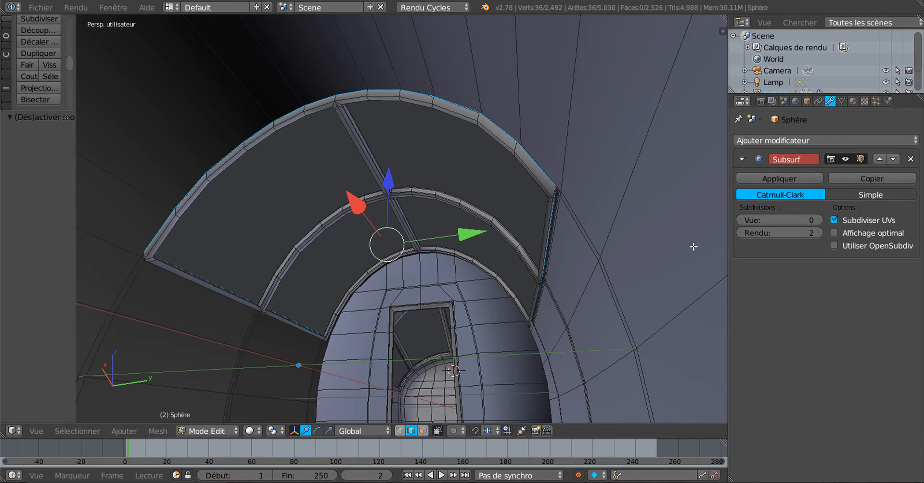
pyautogui.moveTo(602, 262); pyautogui.dragTo(571, 250, button='middle')
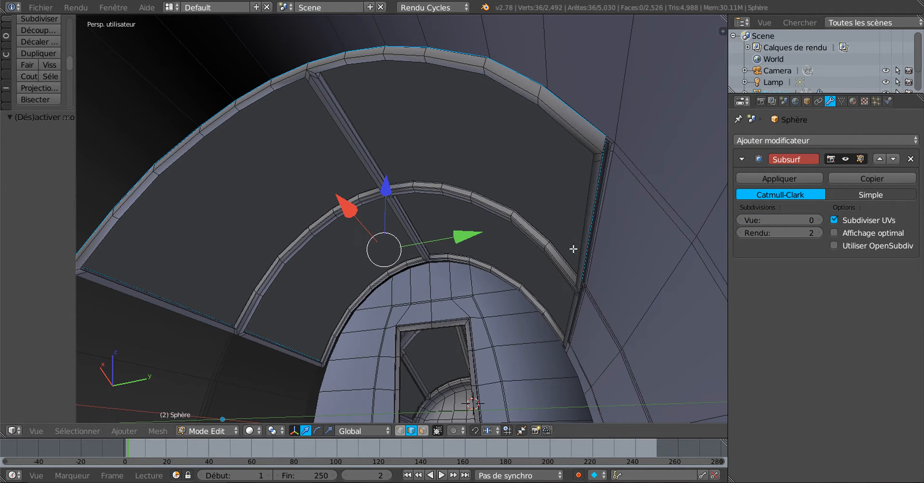
pyautogui.rightClick(598, 177)
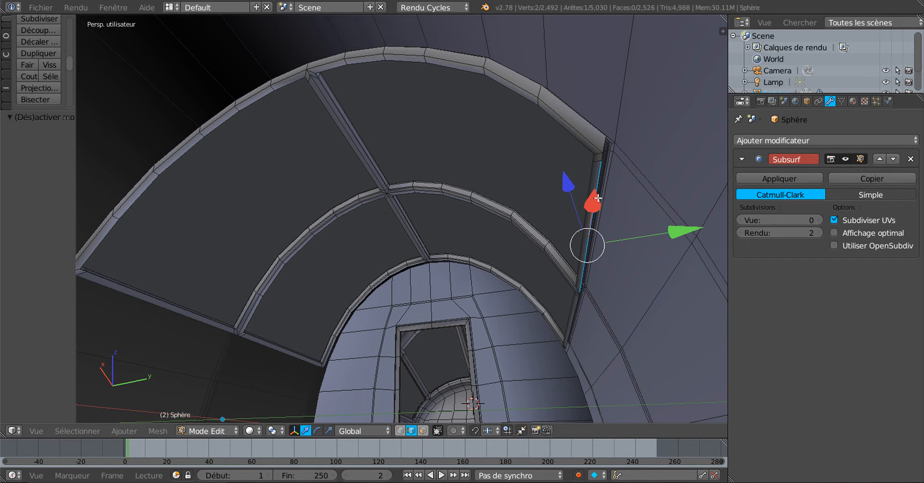
pyautogui.rightClick(601, 159)
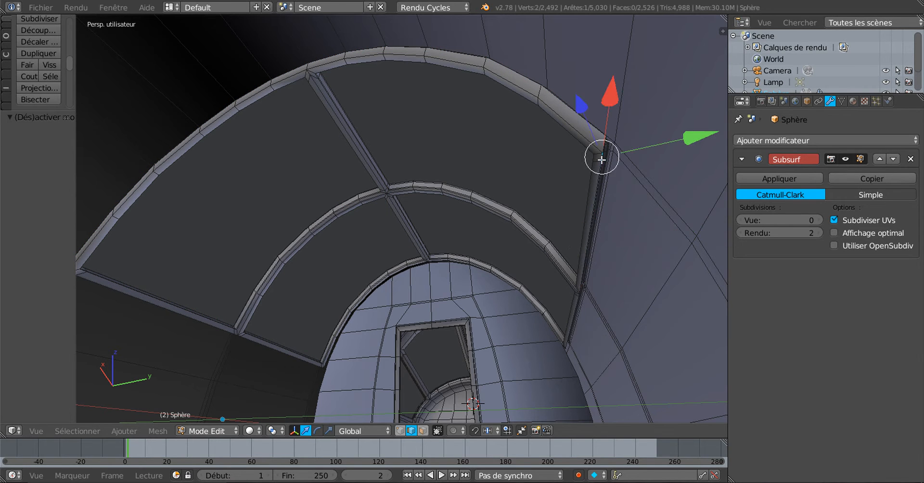
pyautogui.keyDown('shift'); pyautogui.rightClick(595, 196); pyautogui.keyUp('shift')
pyautogui.moveTo(571, 291); pyautogui.dragTo(510, 311, button='middle')
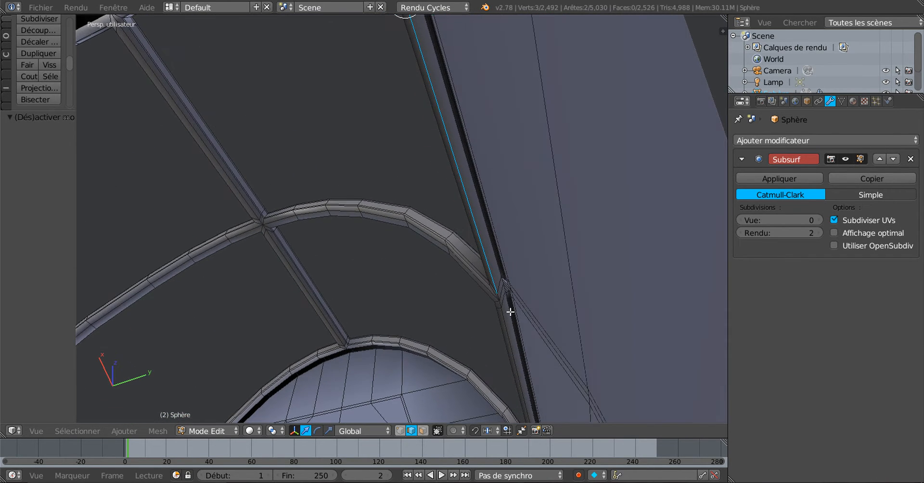
pyautogui.scroll(1, 498, 258)
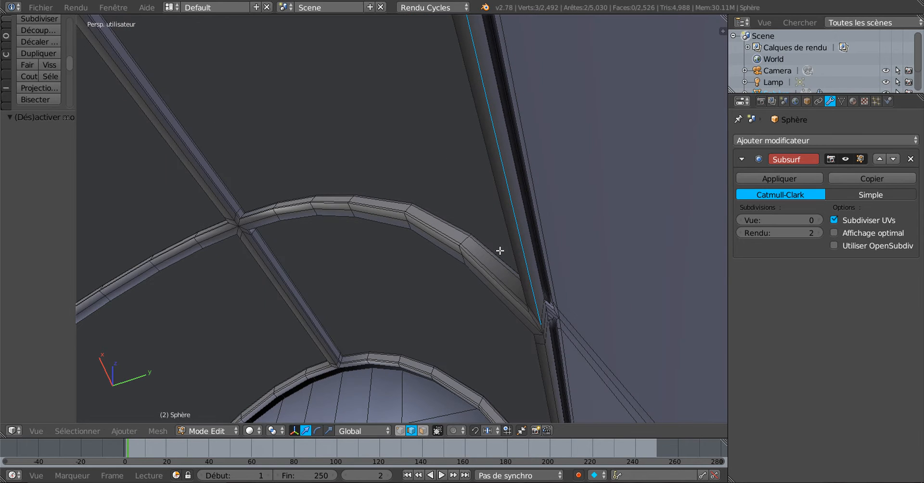
# - Select the two long edges of one canopy side rail and the short edge joining them at the middle arch
pyautogui.rightClick(531, 239)
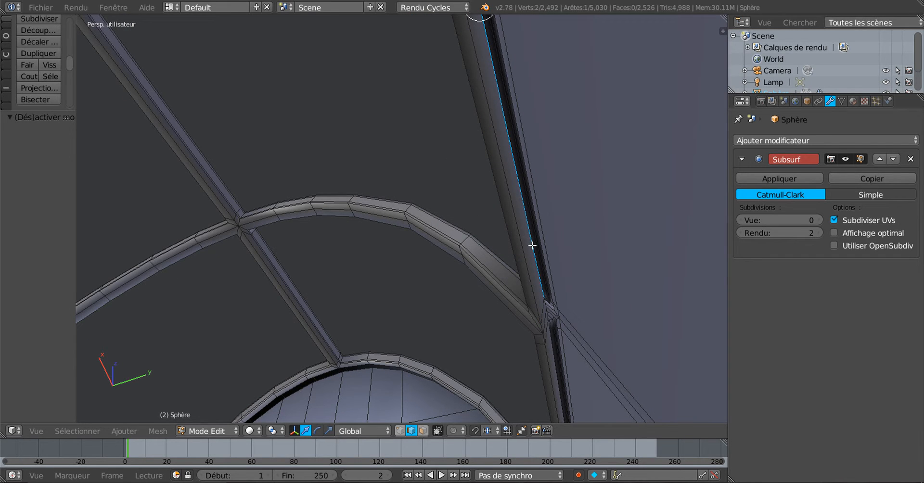
pyautogui.keyDown('shift'); pyautogui.rightClick(552, 344); pyautogui.keyUp('shift')
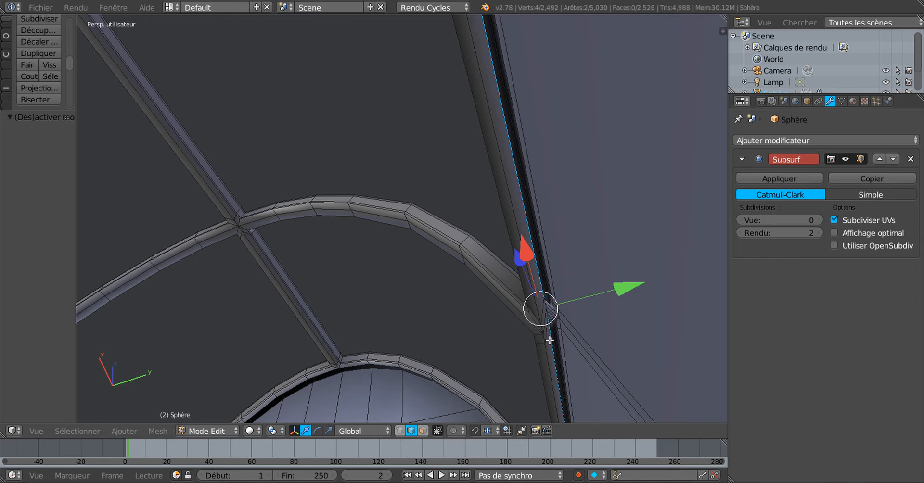
pyautogui.keyDown('shift'); pyautogui.moveTo(550, 340); pyautogui.dragTo(520, 301, button='middle'); pyautogui.keyUp('shift')
pyautogui.scroll(1, 505, 289)
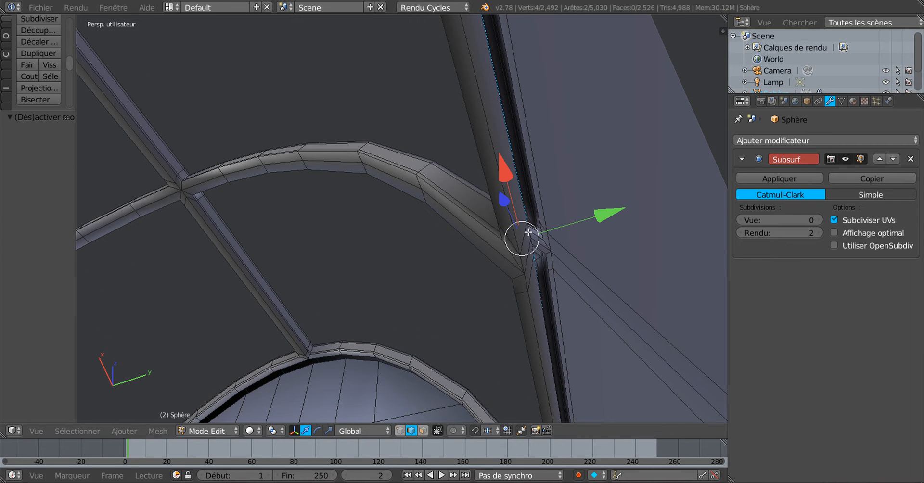
pyautogui.scroll(1, 528, 233)
pyautogui.moveTo(615, 270); pyautogui.dragTo(589, 279, button='middle')
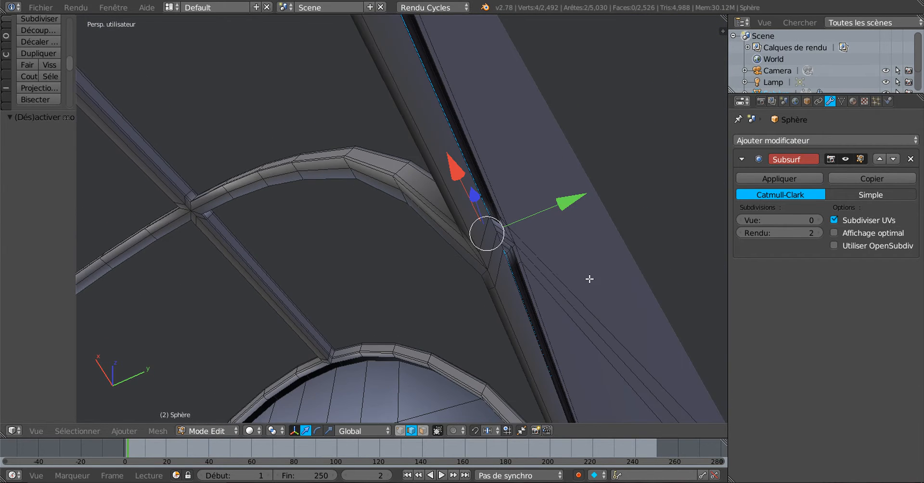
pyautogui.keyDown('shift'); pyautogui.rightClick(493, 232); pyautogui.keyUp('shift')
# - Extend the side-rail selection with the edge at the corner where the rail meets the large outer arch
pyautogui.scroll(-2, 533, 295)
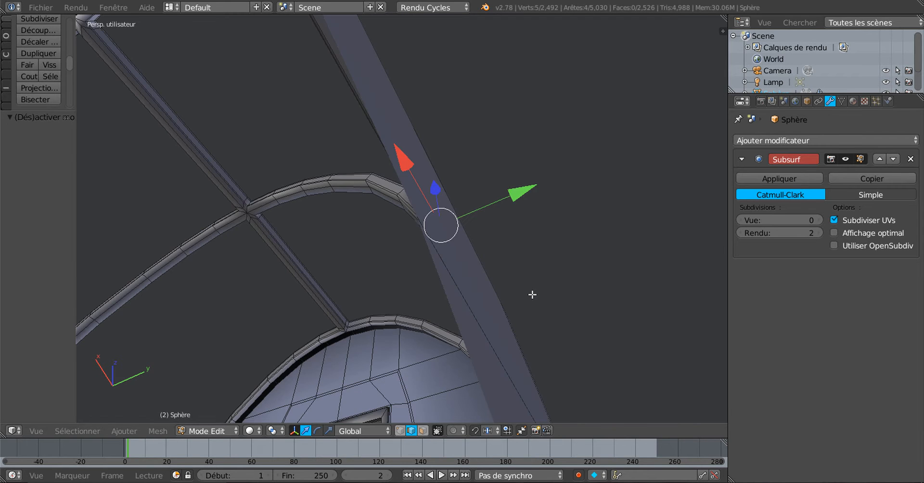
pyautogui.moveTo(532, 294); pyautogui.dragTo(620, 364, button='middle')
pyautogui.scroll(-1, 543, 304)
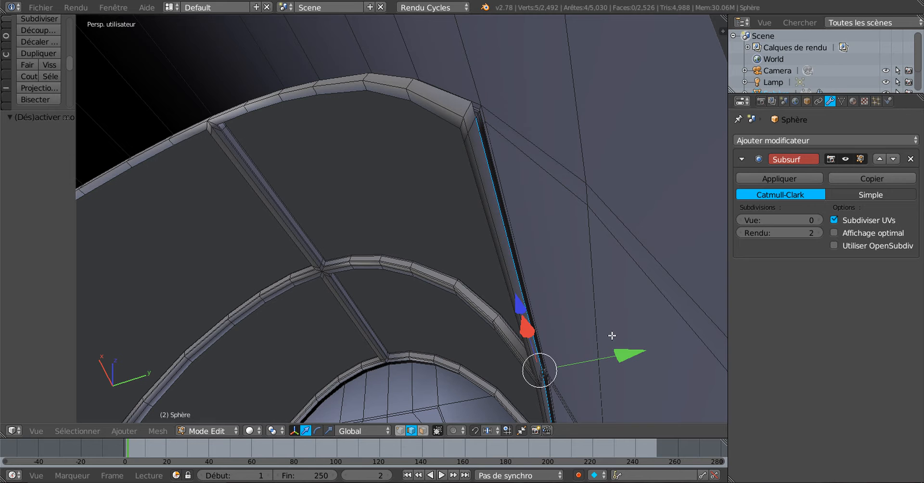
pyautogui.keyDown('shift'); pyautogui.rightClick(472, 111); pyautogui.keyUp('shift')
# - Extend the side-rail selection with the edges at its other end, where the rail meets the arch next to the bulkhead
pyautogui.scroll(-3, 502, 179)
pyautogui.keyDown('shift'); pyautogui.moveTo(473, 251); pyautogui.dragTo(510, 133, button='middle'); pyautogui.keyUp('shift')
pyautogui.scroll(1, 506, 188)
pyautogui.moveTo(572, 254); pyautogui.dragTo(570, 219, button='middle')
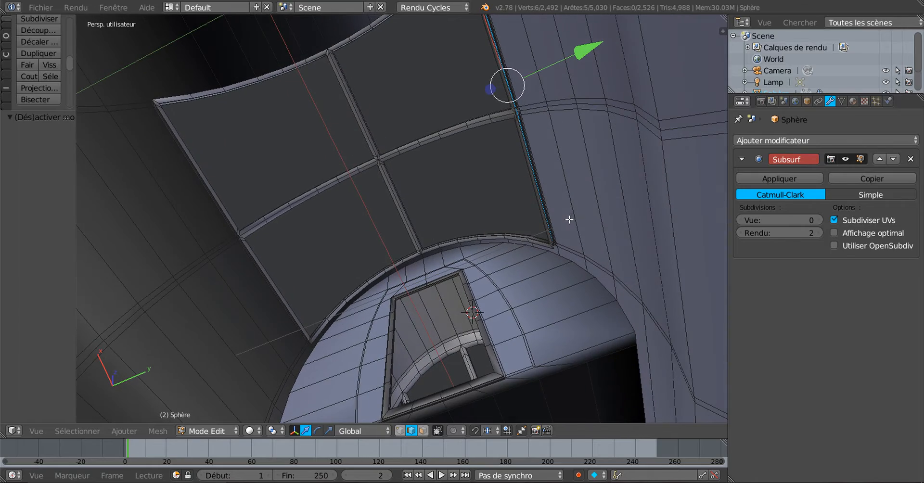
pyautogui.scroll(2, 614, 241)
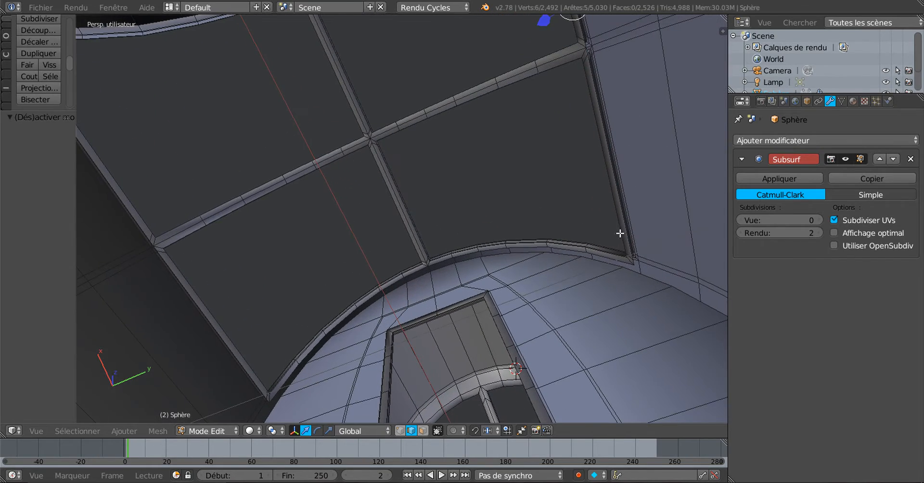
pyautogui.keyDown('shift'); pyautogui.moveTo(633, 249); pyautogui.dragTo(567, 244, button='middle'); pyautogui.keyUp('shift')
pyautogui.scroll(2, 581, 323)
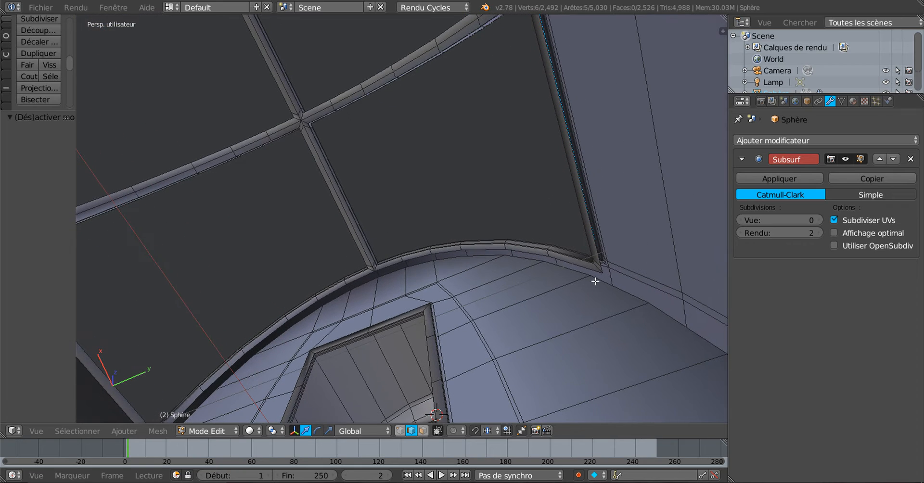
pyautogui.keyDown('shift'); pyautogui.rightClick(599, 270); pyautogui.keyUp('shift')
pyautogui.moveTo(599, 287); pyautogui.dragTo(600, 307, button='middle')
pyautogui.keyDown('shift'); pyautogui.rightClick(635, 296); pyautogui.keyUp('shift')
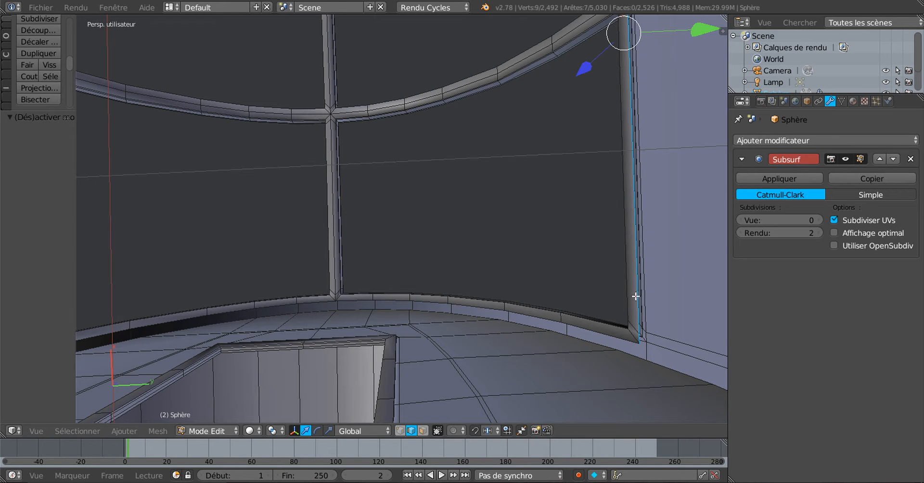
# - Extend the side-rail edge selection across the junction with the middle arch and along the adjoining rail
pyautogui.scroll(-2, 625, 303)
pyautogui.moveTo(624, 298); pyautogui.dragTo(633, 308, button='middle')
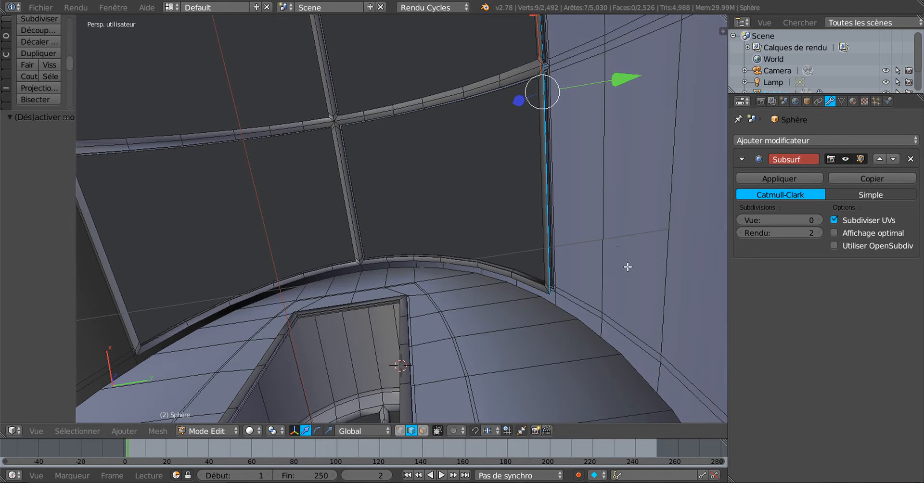
pyautogui.keyDown('shift'); pyautogui.moveTo(627, 267); pyautogui.dragTo(583, 346, button='middle'); pyautogui.keyUp('shift')
pyautogui.scroll(1, 626, 337)
pyautogui.scroll(1, 637, 335)
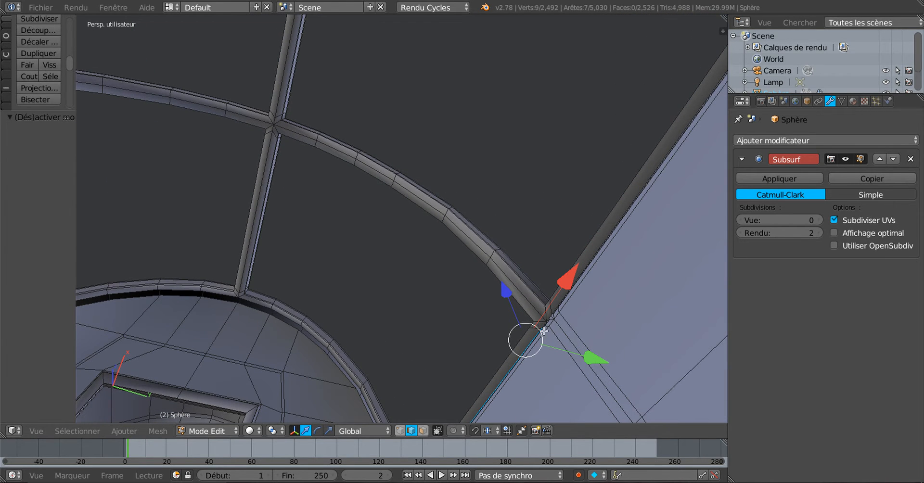
pyautogui.scroll(3, 570, 327)
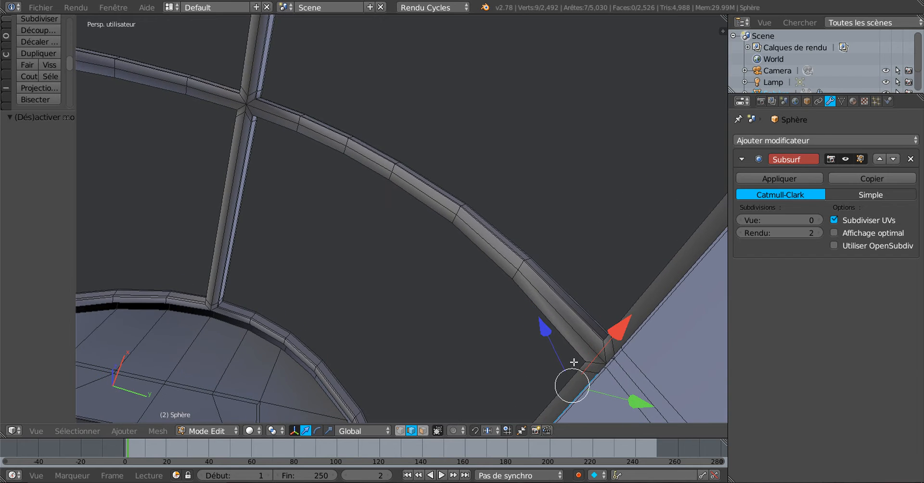
pyautogui.keyDown('shift'); pyautogui.moveTo(574, 363); pyautogui.dragTo(557, 314, button='middle'); pyautogui.keyUp('shift')
pyautogui.keyDown('shift'); pyautogui.rightClick(576, 306); pyautogui.keyUp('shift')
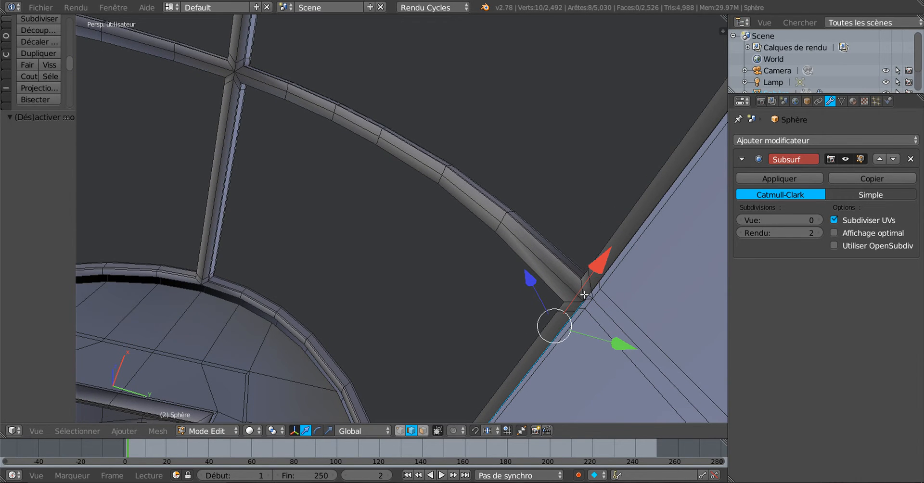
pyautogui.keyDown('shift'); pyautogui.rightClick(584, 295); pyautogui.keyUp('shift')
pyautogui.keyDown('shift'); pyautogui.rightClick(584, 291); pyautogui.keyUp('shift')
pyautogui.scroll(2, 618, 337)
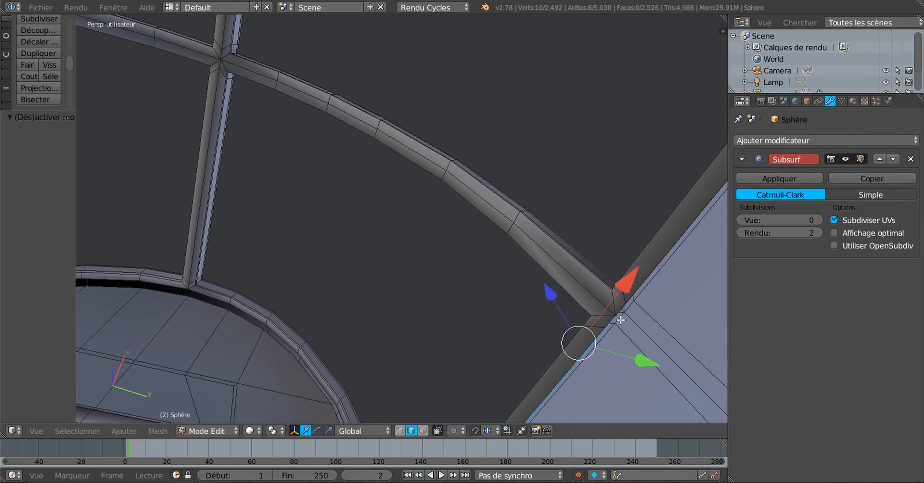
pyautogui.keyDown('shift'); pyautogui.rightClick(629, 313); pyautogui.keyUp('shift')
pyautogui.keyDown('shift'); pyautogui.rightClick(644, 292); pyautogui.keyUp('shift')
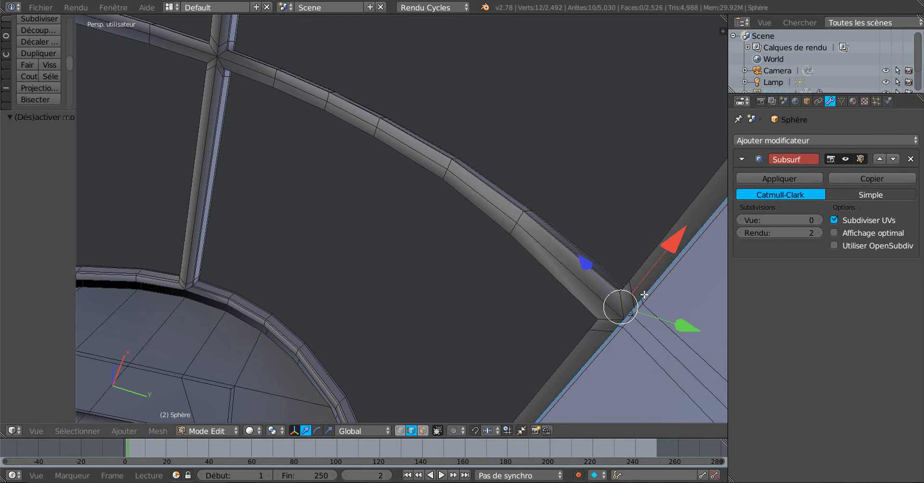
pyautogui.scroll(-4, 636, 312)
pyautogui.scroll(1, 575, 328)
pyautogui.moveTo(567, 333)
pyautogui.mouseDown(button='middle')
pyautogui.moveTo(547, 363)
pyautogui.moveTo(619, 336)
pyautogui.moveTo(561, 324)
pyautogui.mouseUp(button='middle')
pyautogui.moveTo(543, 291); pyautogui.dragTo(559, 314, button='middle')
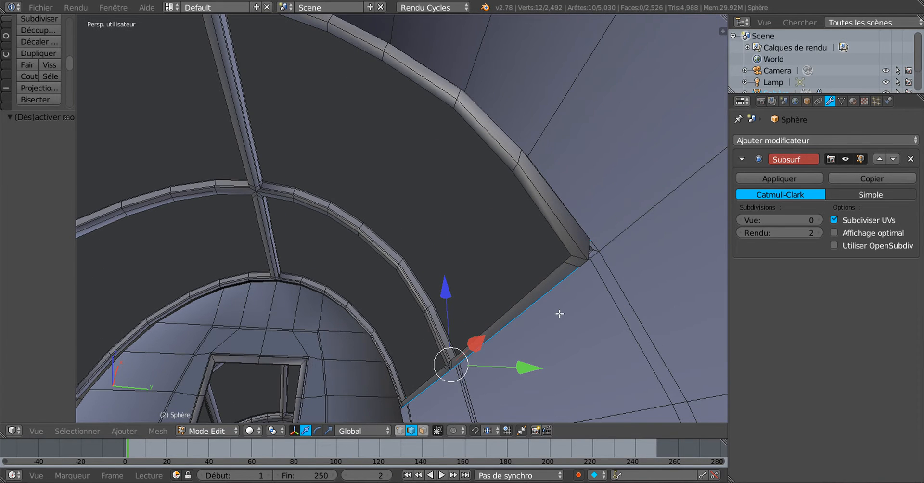
# - Replace the selection with the full edge loop around the canopy opening and show the mesh in wireframe
pyautogui.rightClick(556, 198)
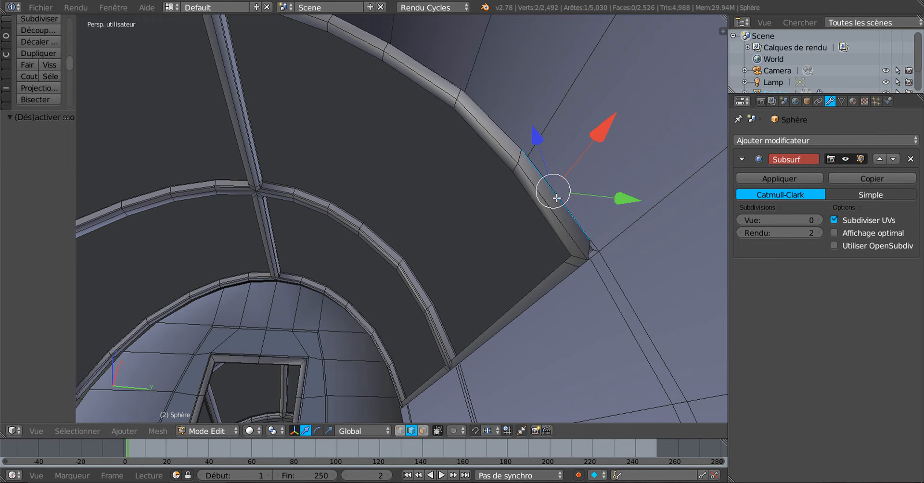
pyautogui.press('a')
pyautogui.keyDown('alt'); pyautogui.rightClick(557, 198); pyautogui.keyUp('alt')
pyautogui.scroll(-4, 556, 202)
pyautogui.moveTo(537, 277)
pyautogui.mouseDown(button='middle')
pyautogui.moveTo(643, 320)
pyautogui.moveTo(645, 337)
pyautogui.moveTo(646, 328)
pyautogui.mouseUp(button='middle')
pyautogui.press('z')
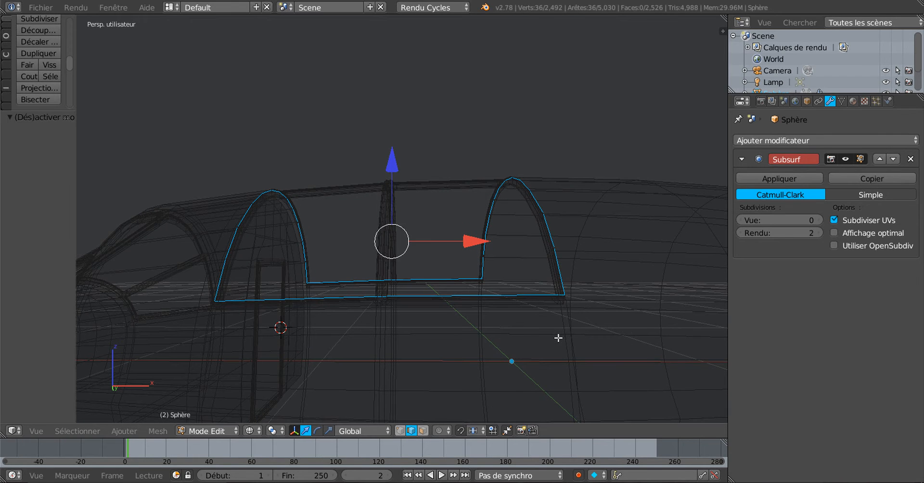
# - Deselect both end arches from the loop, keeping only the long side-rail edges, and return to solid shading
pyautogui.press('c')
pyautogui.moveTo(553, 316)
pyautogui.mouseDown(button='middle')
pyautogui.moveTo(513, 192)
pyautogui.moveTo(489, 234)
pyautogui.mouseUp(button='middle')
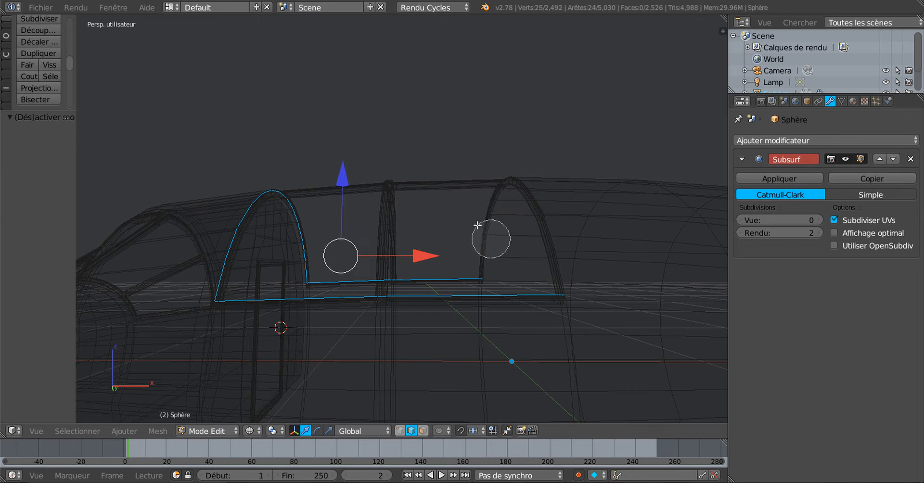
pyautogui.moveTo(299, 247)
pyautogui.mouseDown(button='middle')
pyautogui.moveTo(284, 200)
pyautogui.moveTo(243, 223)
pyautogui.moveTo(230, 253)
pyautogui.mouseUp(button='middle')
pyautogui.press('Escape')
pyautogui.moveTo(520, 324)
pyautogui.mouseDown(button='middle')
pyautogui.moveTo(481, 338)
pyautogui.moveTo(514, 337)
pyautogui.moveTo(435, 341)
pyautogui.moveTo(439, 367)
pyautogui.moveTo(411, 367)
pyautogui.moveTo(441, 338)
pyautogui.moveTo(410, 341)
pyautogui.moveTo(379, 317)
pyautogui.mouseUp(button='middle')
pyautogui.press('z')
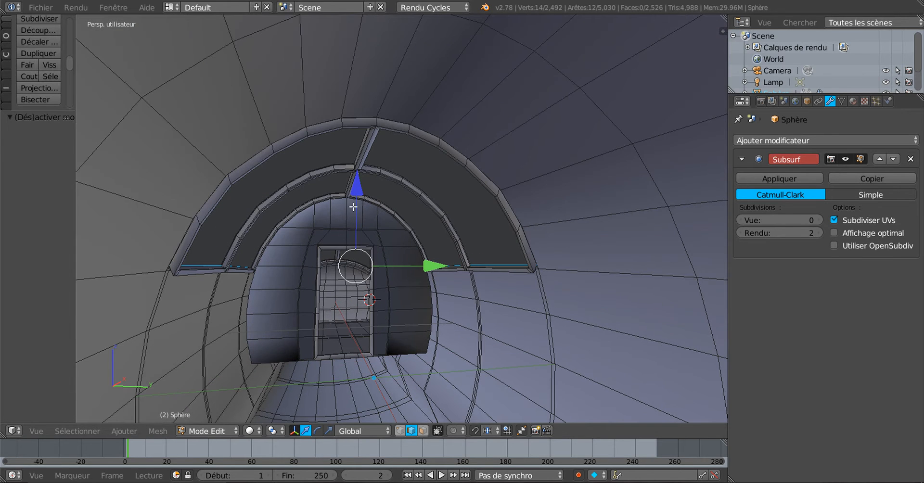
# - Move the side-rail edges by -0.068 along Z and scale them slightly outward along Y
pyautogui.moveTo(356, 189); pyautogui.dragTo(367, 202)
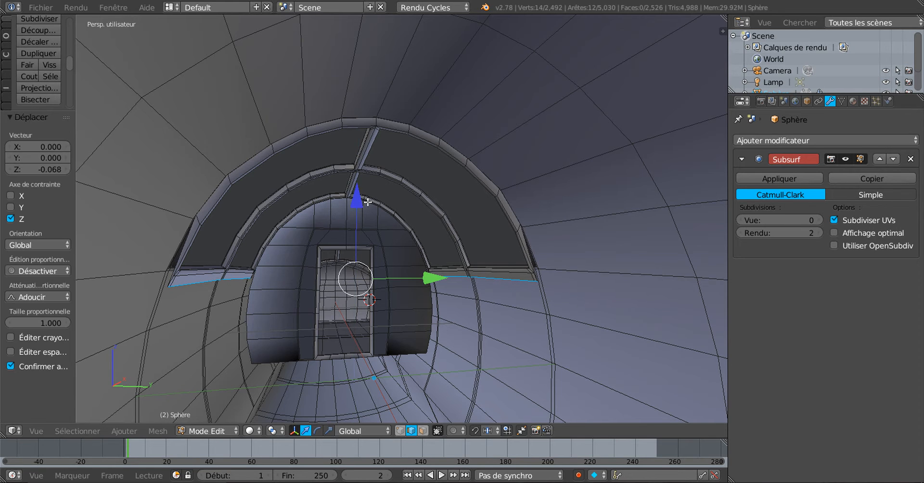
pyautogui.click(329, 430)
pyautogui.moveTo(436, 277); pyautogui.dragTo(456, 277)
# - Switch to Object Mode and set the Subsurf viewport level to 2
pyautogui.press('Tab')
pyautogui.moveTo(450, 306); pyautogui.dragTo(440, 302, button='middle')
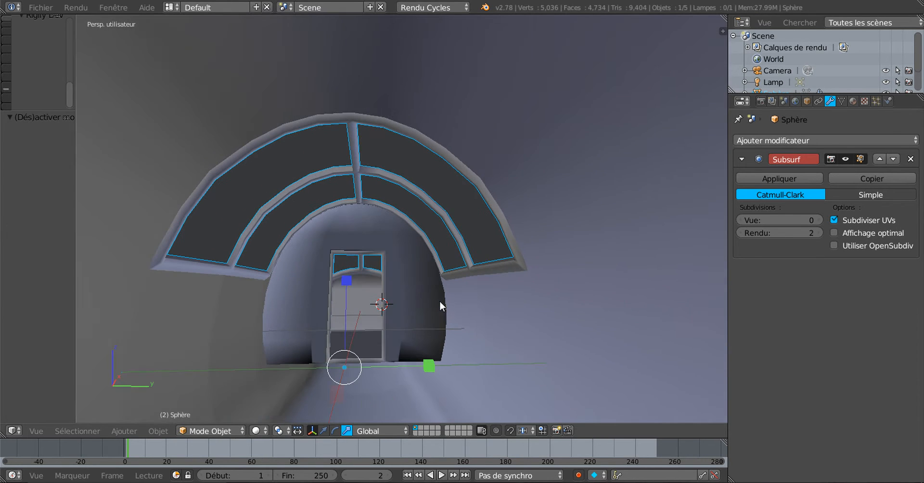
pyautogui.click(819, 221)
pyautogui.click(819, 221)
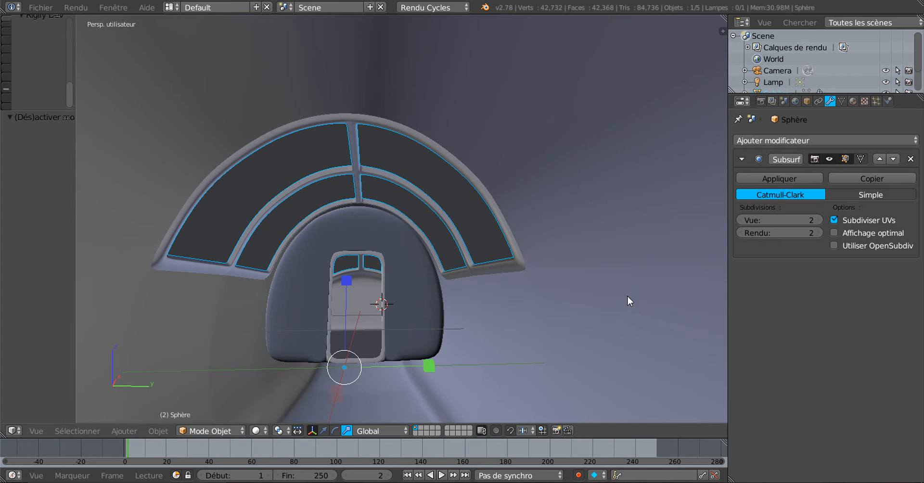
# - Try scaling the whole fuselage object by 0.989 along Y and undo it
pyautogui.moveTo(628, 296); pyautogui.dragTo(623, 274, button='middle')
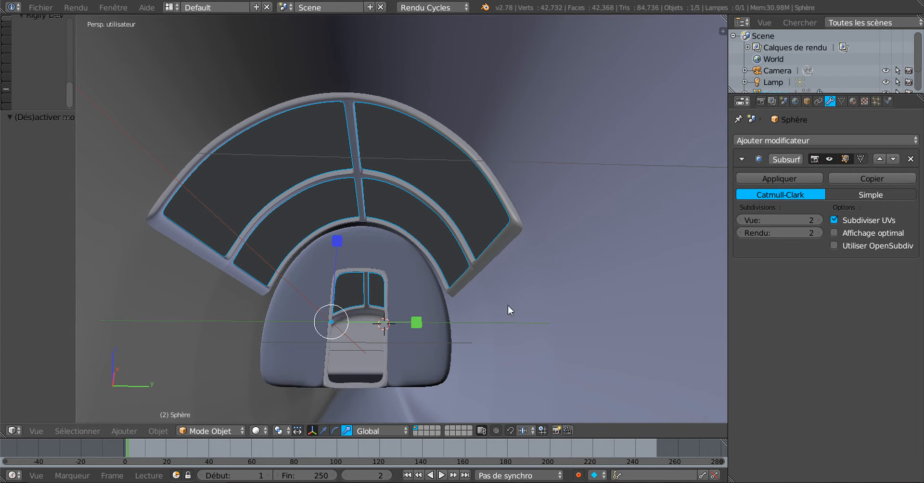
pyautogui.moveTo(507, 305); pyautogui.dragTo(522, 331, button='middle')
pyautogui.scroll(5, 539, 332)
pyautogui.scroll(2, 548, 330)
pyautogui.moveTo(410, 314); pyautogui.dragTo(341, 356, button='middle')
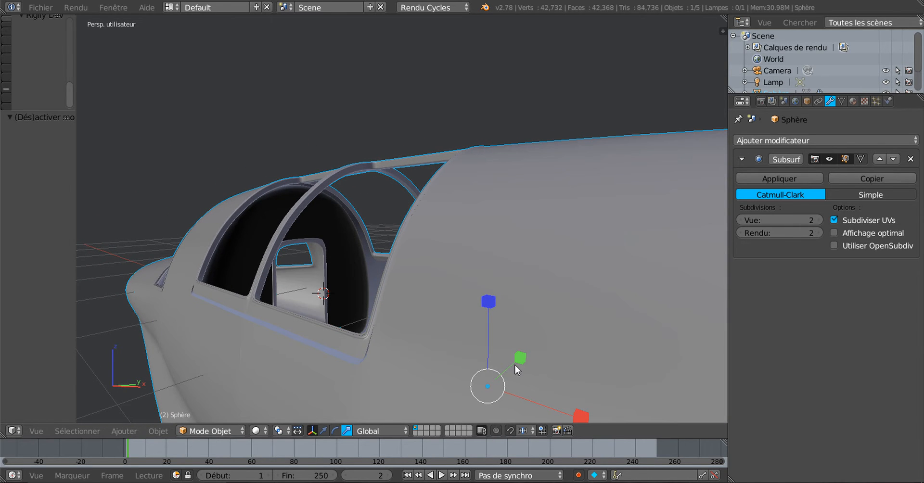
pyautogui.moveTo(521, 353); pyautogui.dragTo(520, 360)
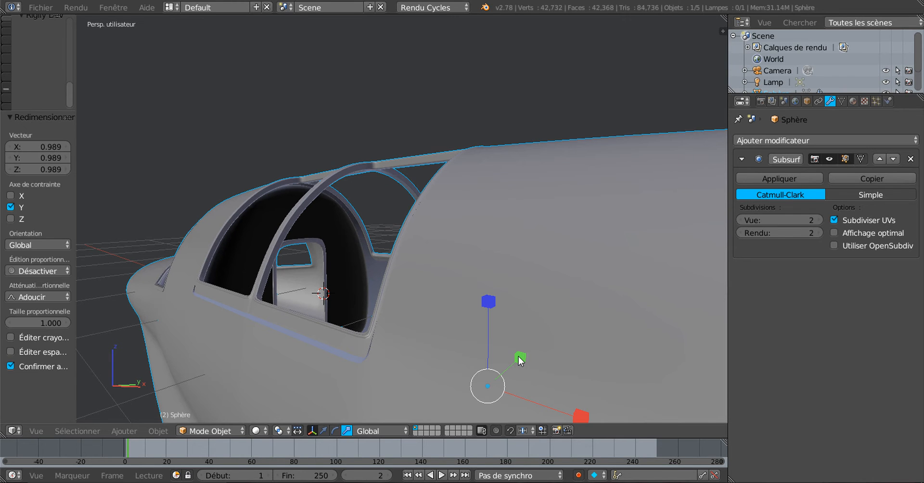
pyautogui.hotkey('ctrl', 'z')
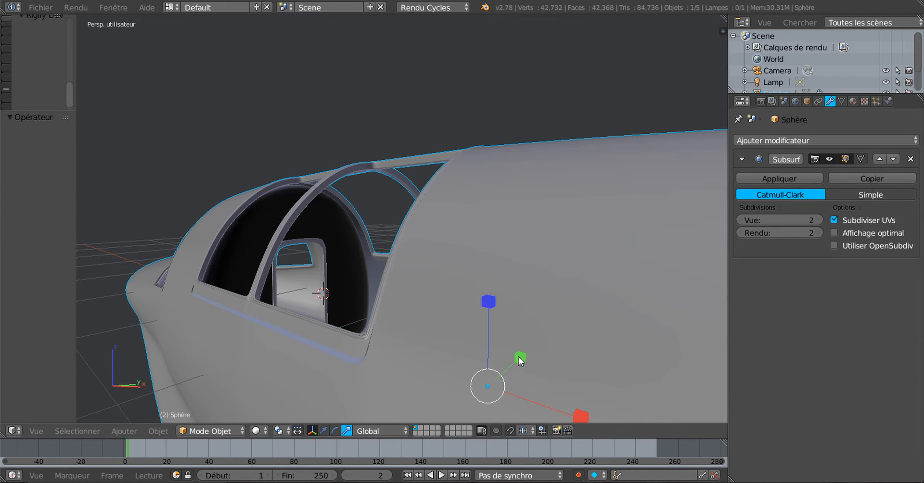
# - Return to Edit Mode and scale the selected side-rail edges by 0.978 along Y
pyautogui.press('Tab')
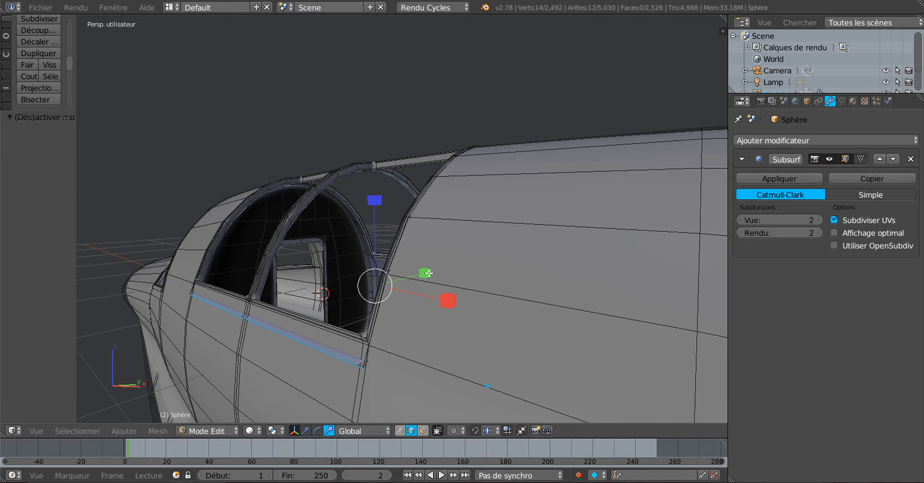
pyautogui.moveTo(428, 273); pyautogui.dragTo(418, 278)
pyautogui.moveTo(566, 312); pyautogui.dragTo(501, 282, button='middle')
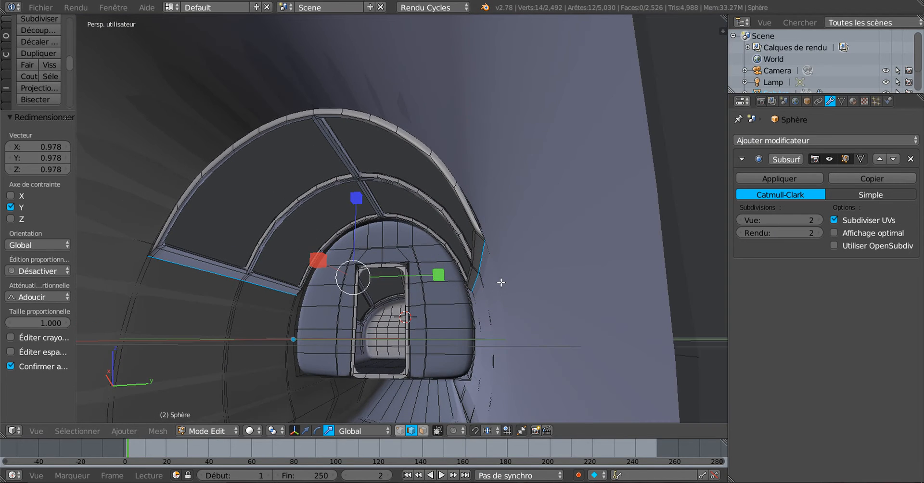
pyautogui.scroll(1, 501, 282)
pyautogui.scroll(1, 501, 281)
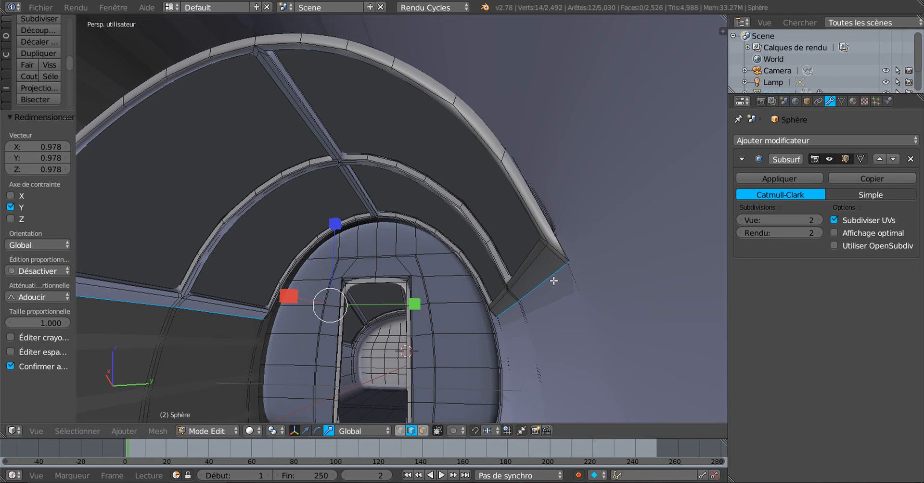
pyautogui.moveTo(554, 281); pyautogui.dragTo(545, 283, button='middle')
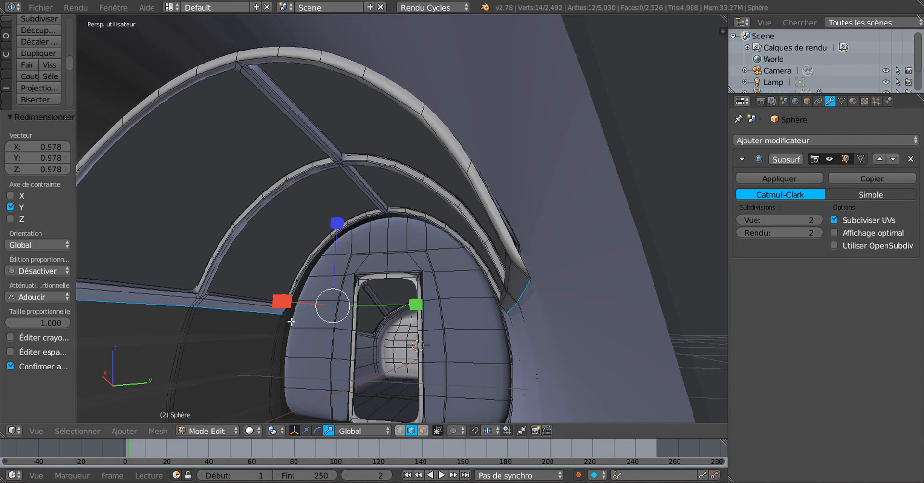
pyautogui.moveTo(470, 318); pyautogui.dragTo(429, 322, button='middle')
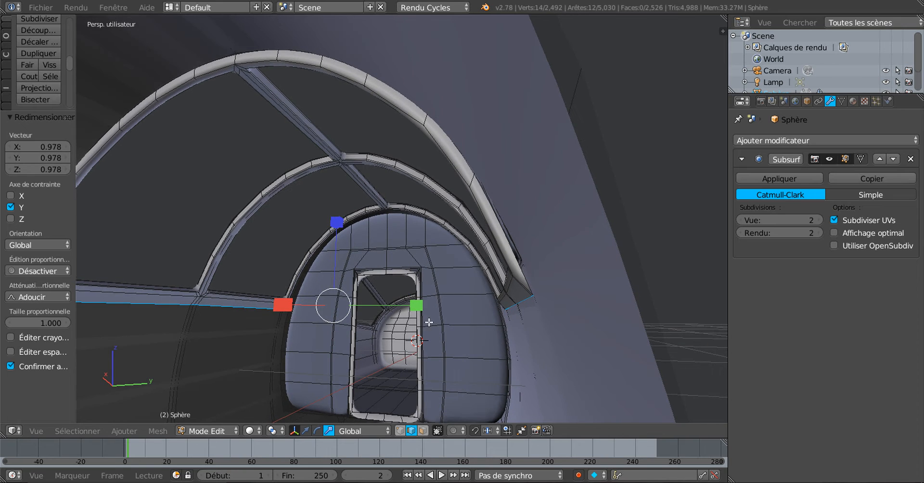
# - Fine-tune the spacing of the side-rail edges along Y, scaling them by 1.002 and again by 0.994
pyautogui.moveTo(417, 305)
pyautogui.mouseDown()
pyautogui.moveTo(433, 307)
pyautogui.moveTo(418, 313)
pyautogui.mouseUp()
pyautogui.moveTo(466, 312); pyautogui.dragTo(343, 359, button='middle')
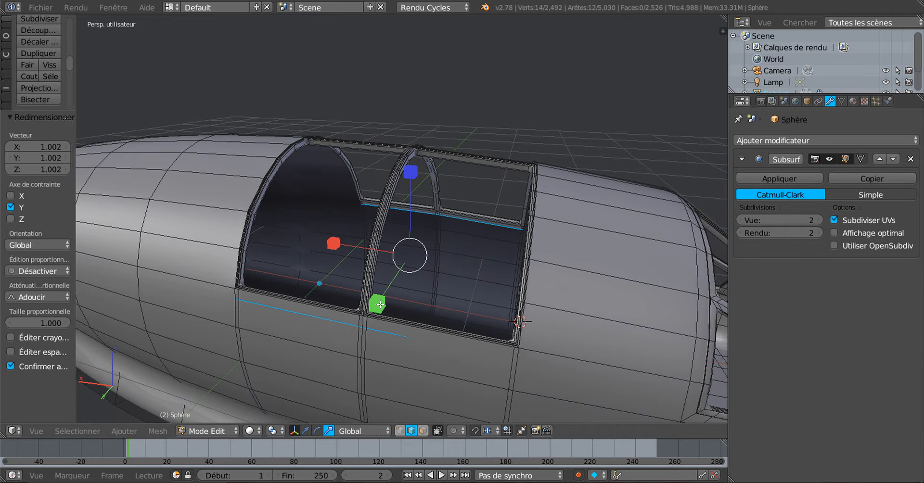
pyautogui.moveTo(379, 304); pyautogui.dragTo(381, 302)
pyautogui.moveTo(329, 331); pyautogui.dragTo(453, 302, button='middle')
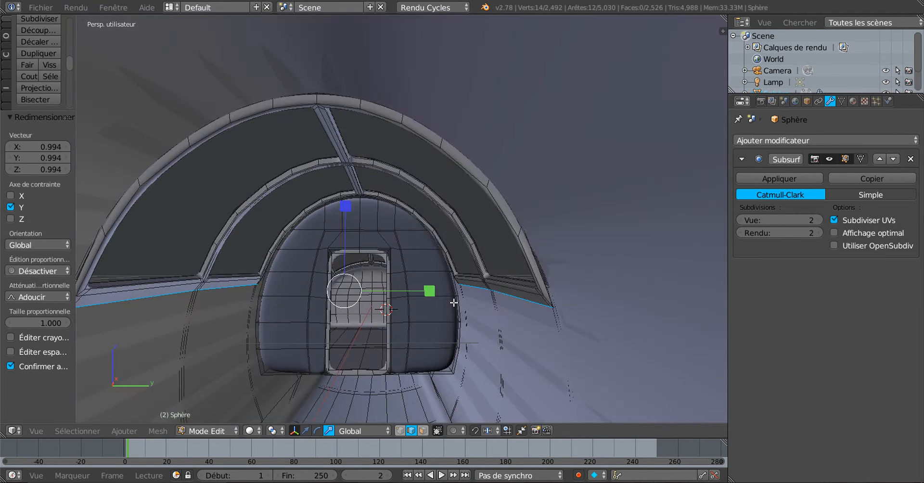
pyautogui.moveTo(536, 310); pyautogui.dragTo(567, 309, button='middle')
pyautogui.scroll(1, 539, 311)
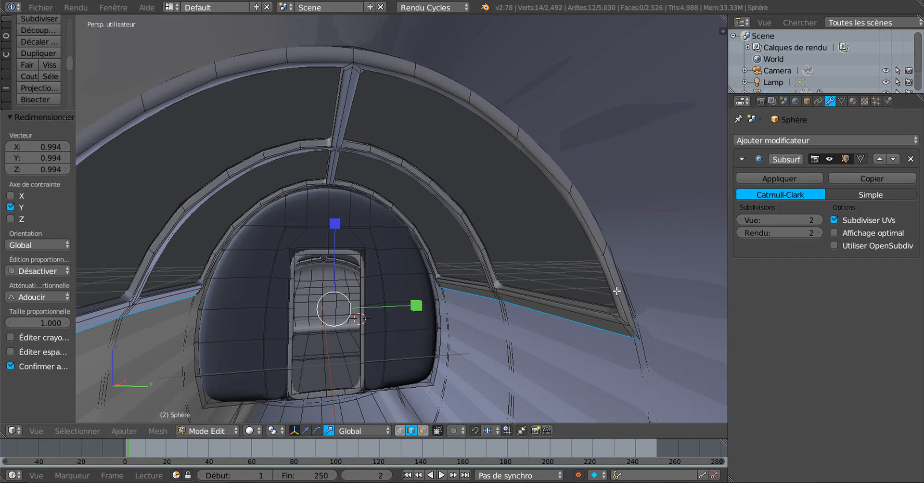
pyautogui.hotkey('ctrl', 'r')
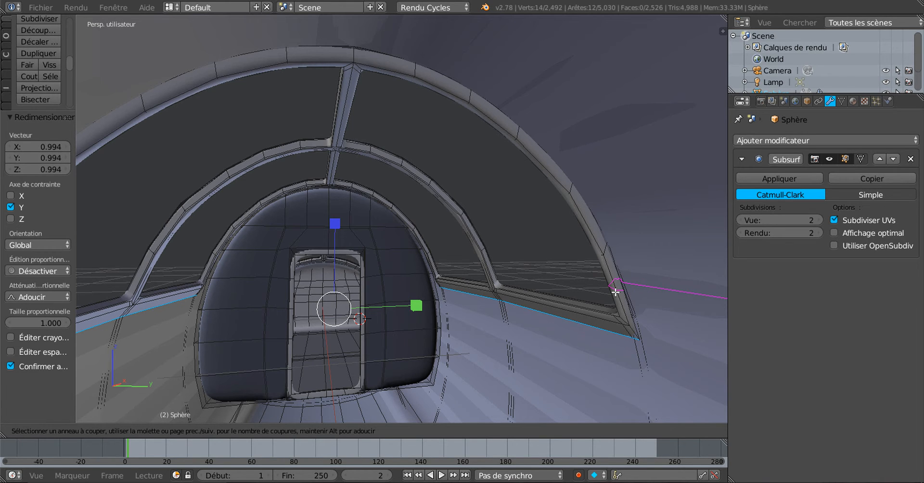
pyautogui.press('Escape')
# - Return to Object Mode and examine the smoothed canopy frames from outside and the front cockpit through the bulkhead door
pyautogui.moveTo(551, 330); pyautogui.dragTo(517, 336, button='middle')
pyautogui.press('Tab')
pyautogui.scroll(-5, 518, 339)
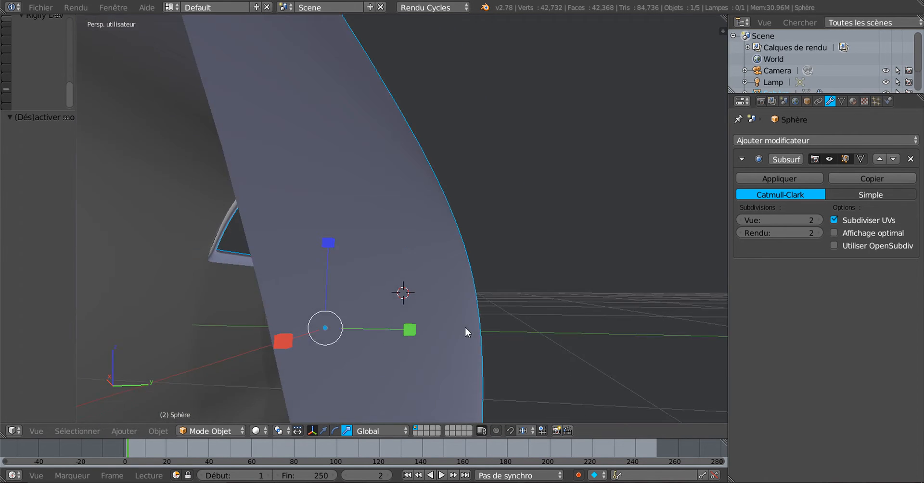
pyautogui.moveTo(465, 327)
pyautogui.mouseDown(button='middle')
pyautogui.moveTo(485, 324)
pyautogui.moveTo(341, 336)
pyautogui.moveTo(407, 333)
pyautogui.moveTo(355, 355)
pyautogui.moveTo(248, 326)
pyautogui.moveTo(300, 316)
pyautogui.moveTo(476, 363)
pyautogui.moveTo(454, 328)
pyautogui.moveTo(464, 330)
pyautogui.moveTo(407, 330)
pyautogui.moveTo(602, 338)
pyautogui.moveTo(582, 357)
pyautogui.moveTo(614, 361)
pyautogui.moveTo(527, 360)
pyautogui.moveTo(591, 358)
pyautogui.moveTo(569, 365)
pyautogui.mouseUp(button='middle')
pyautogui.press('Tab')
pyautogui.press('Tab')
pyautogui.scroll(-3, 458, 327)
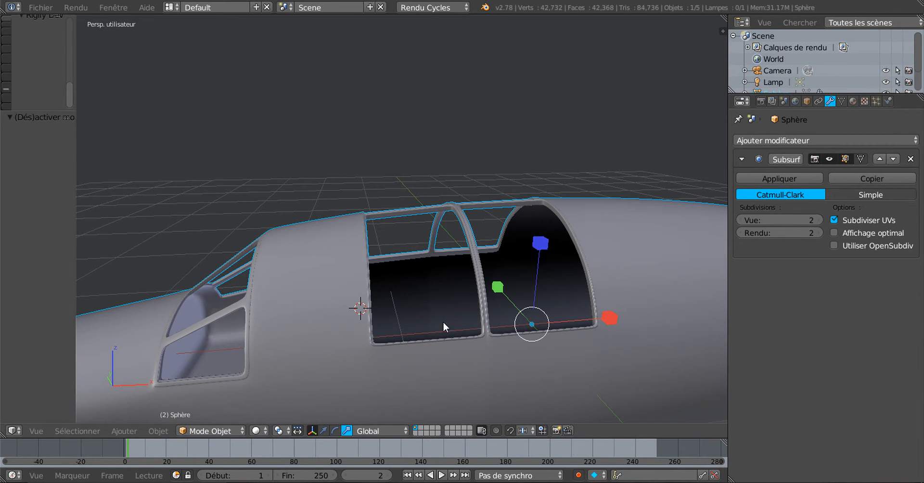
pyautogui.scroll(3, 478, 323)
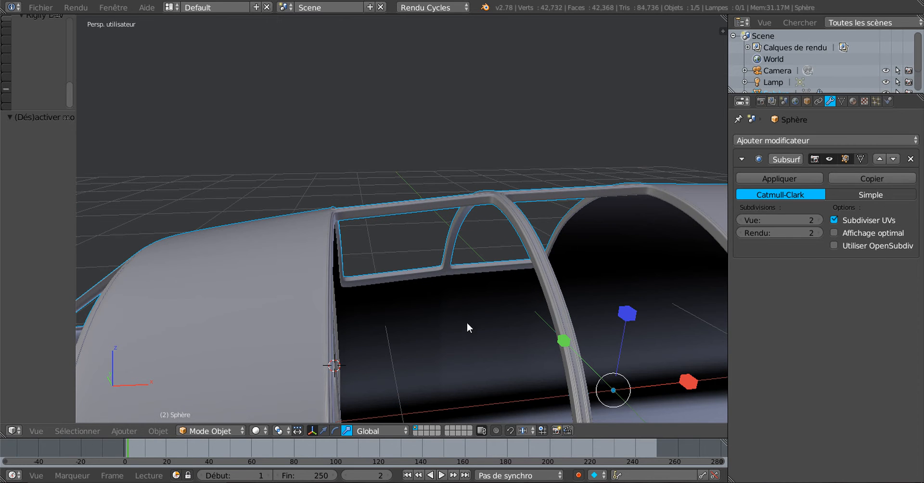
pyautogui.scroll(2, 455, 323)
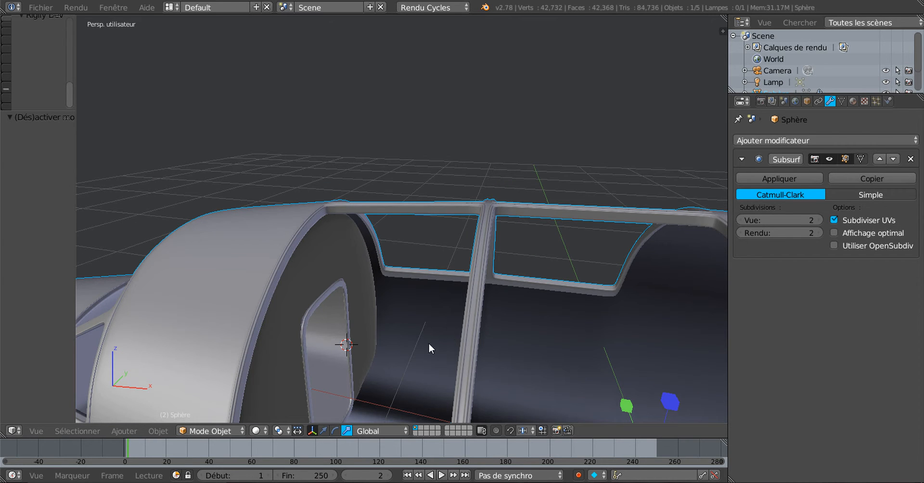
pyautogui.moveTo(428, 343); pyautogui.dragTo(389, 218, button='middle')
pyautogui.scroll(2, 336, 339)
pyautogui.scroll(4, 425, 251)
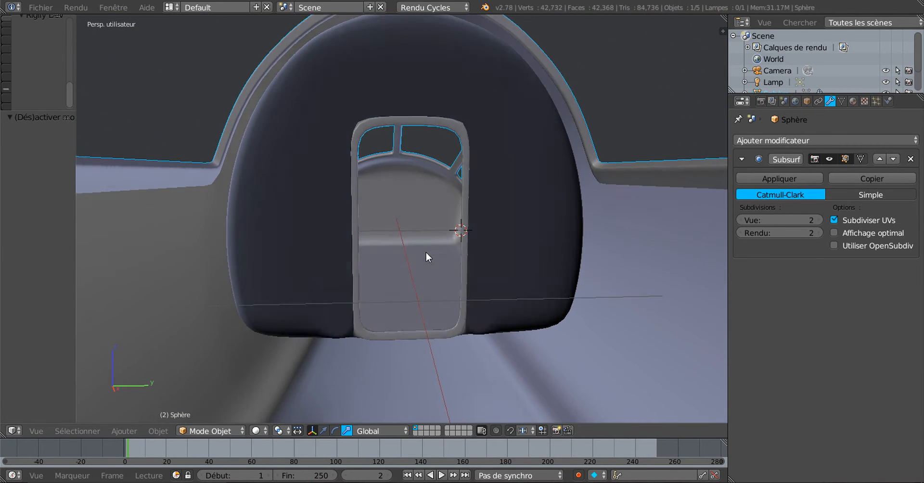
pyautogui.scroll(5, 430, 158)
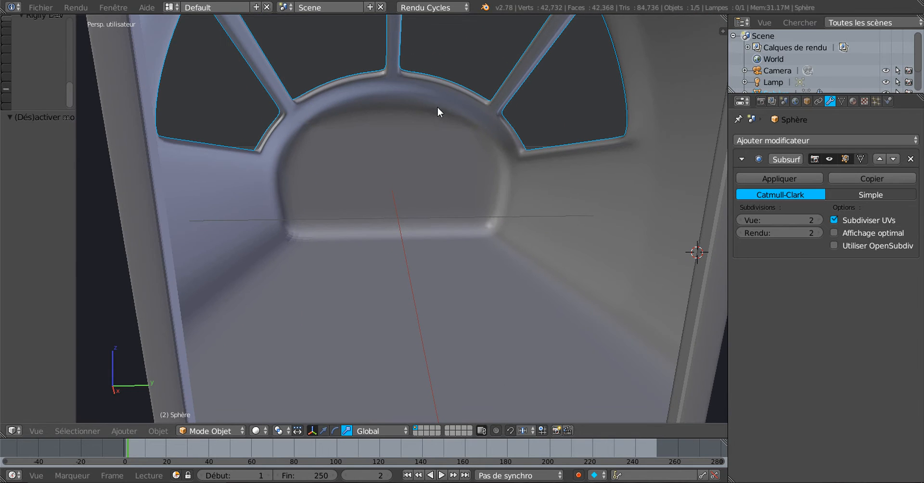
# - Return to Edit Mode and lower the Subsurf modifier's viewport subdivisions to 0
pyautogui.press('Tab')
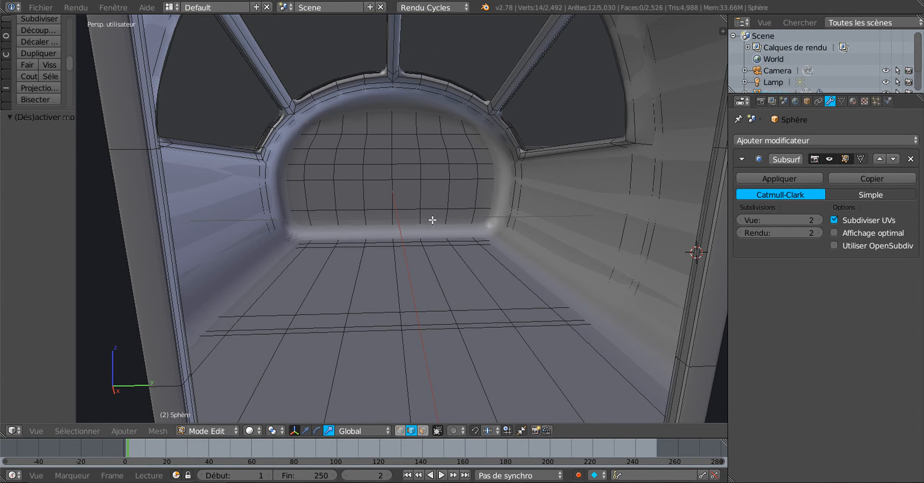
pyautogui.scroll(-3, 432, 220)
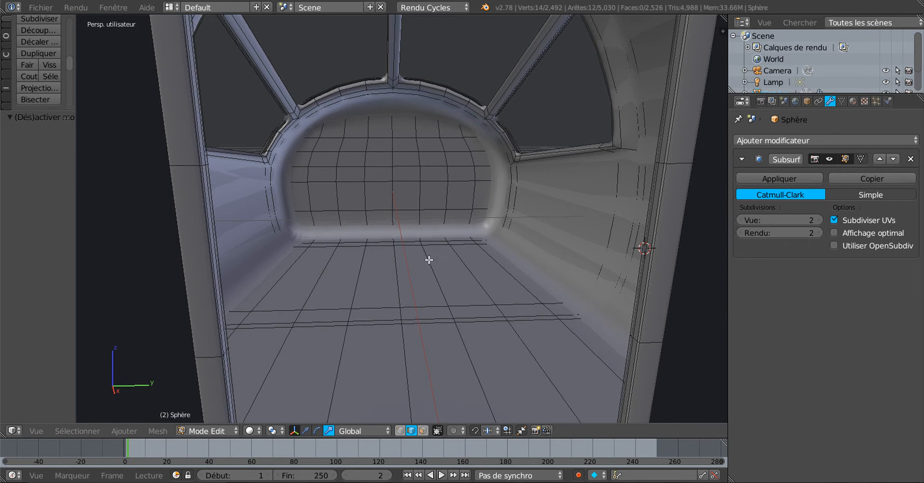
pyautogui.keyDown('shift'); pyautogui.moveTo(429, 260); pyautogui.dragTo(419, 291, button='middle'); pyautogui.keyUp('shift')
pyautogui.click(741, 223)
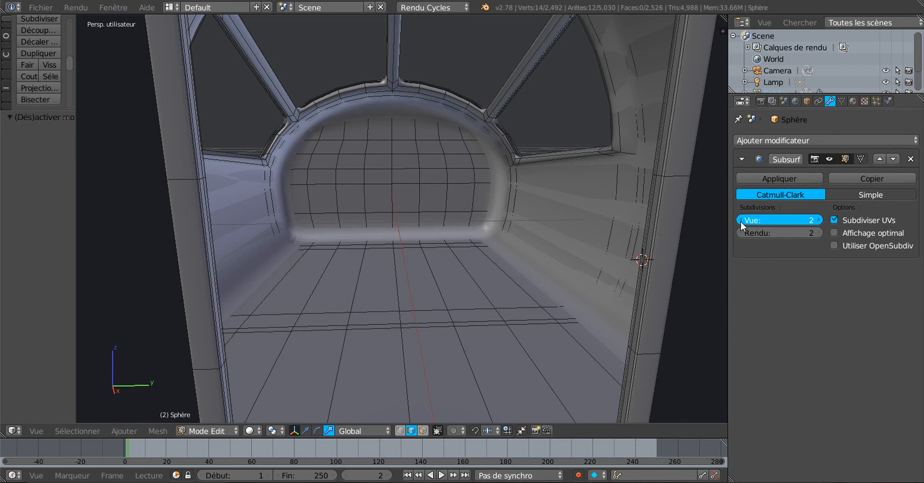
pyautogui.click(741, 224)
# - Examine the unsmoothed fuselage from outside and the cockpit interior through the bulkhead door up to the front wall
pyautogui.scroll(-8, 392, 278)
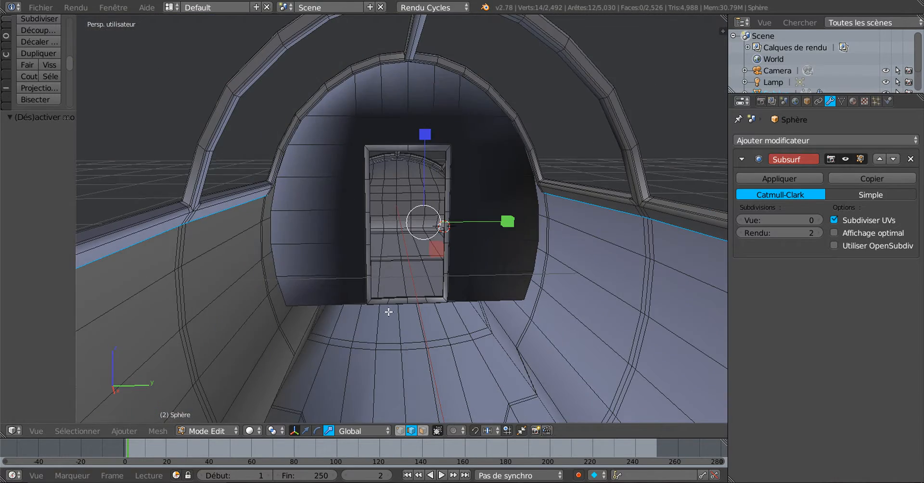
pyautogui.moveTo(387, 312); pyautogui.dragTo(448, 309, button='middle')
pyautogui.scroll(-3, 447, 309)
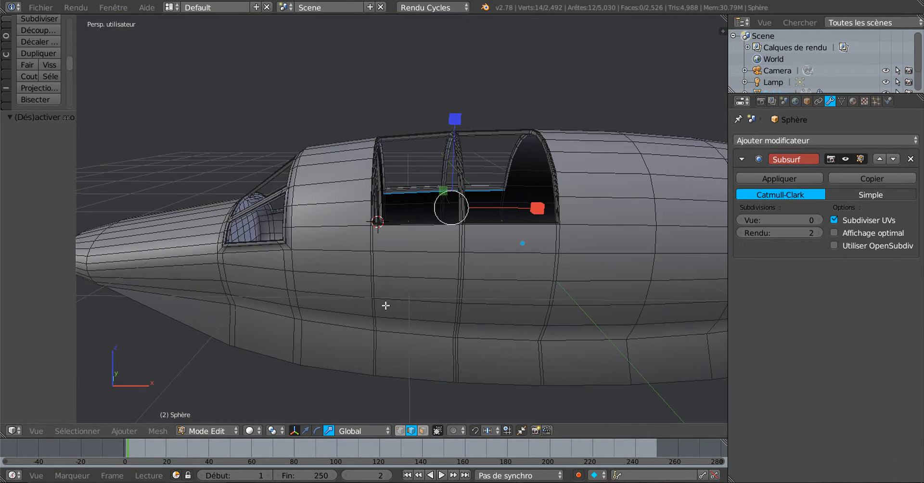
pyautogui.moveTo(385, 305); pyautogui.dragTo(469, 299, button='middle')
pyautogui.scroll(2, 538, 299)
pyautogui.scroll(6, 412, 276)
pyautogui.moveTo(412, 276); pyautogui.dragTo(427, 269, button='middle')
pyautogui.scroll(4, 423, 192)
pyautogui.scroll(-5, 432, 219)
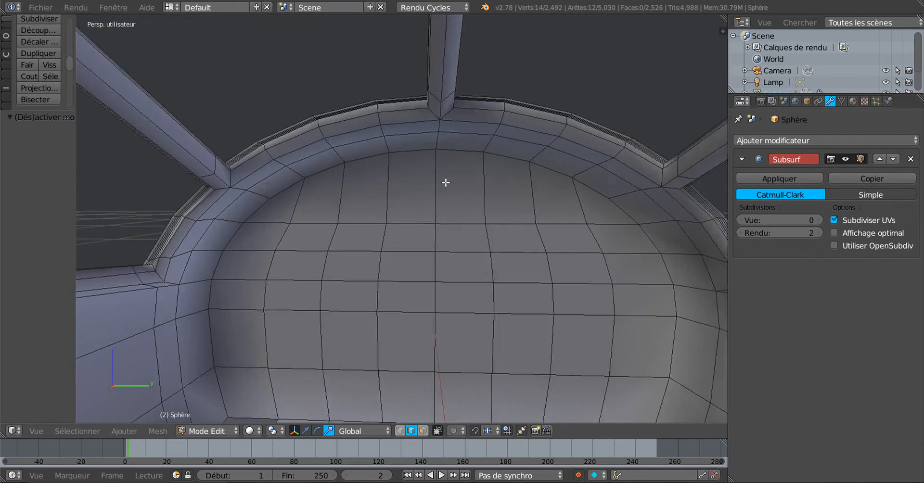
pyautogui.scroll(2, 472, 246)
pyautogui.scroll(5, 472, 246)
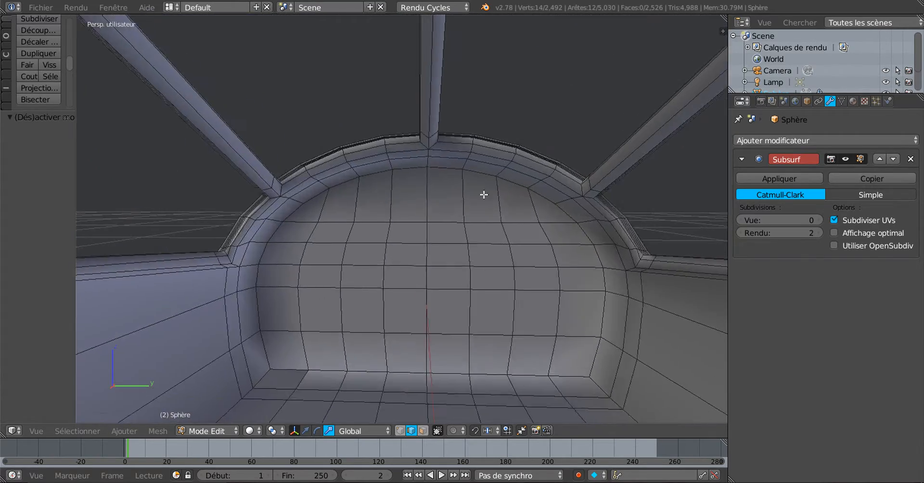
pyautogui.scroll(-12, 495, 179)
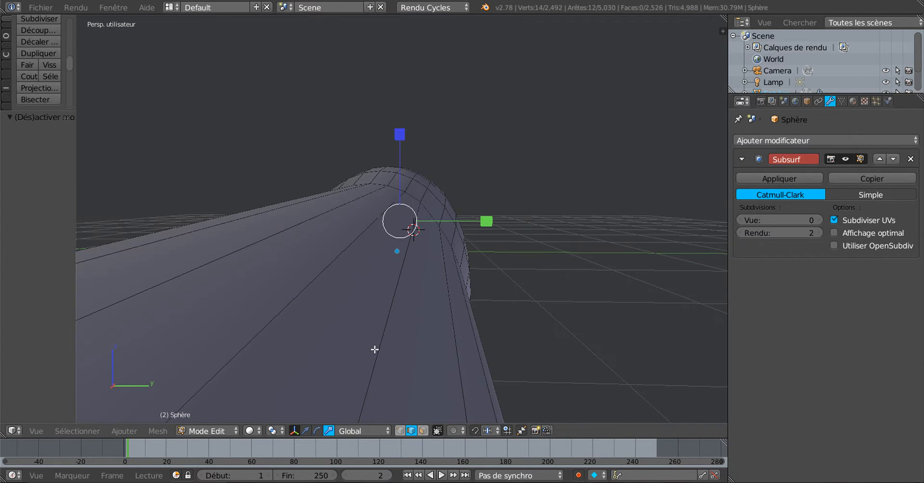
pyautogui.moveTo(374, 349); pyautogui.dragTo(482, 338, button='middle')
pyautogui.scroll(-2, 533, 334)
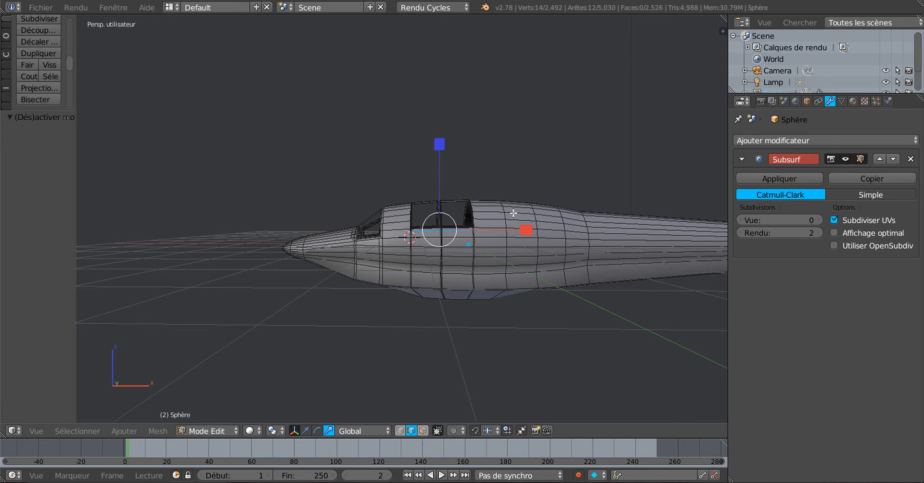
pyautogui.moveTo(431, 335)
pyautogui.keyDown('shift'); pyautogui.mouseDown(button='middle')
pyautogui.moveTo(405, 338)
pyautogui.moveTo(434, 347)
pyautogui.mouseUp(button='middle'); pyautogui.keyUp('shift')
pyautogui.scroll(5, 454, 341)
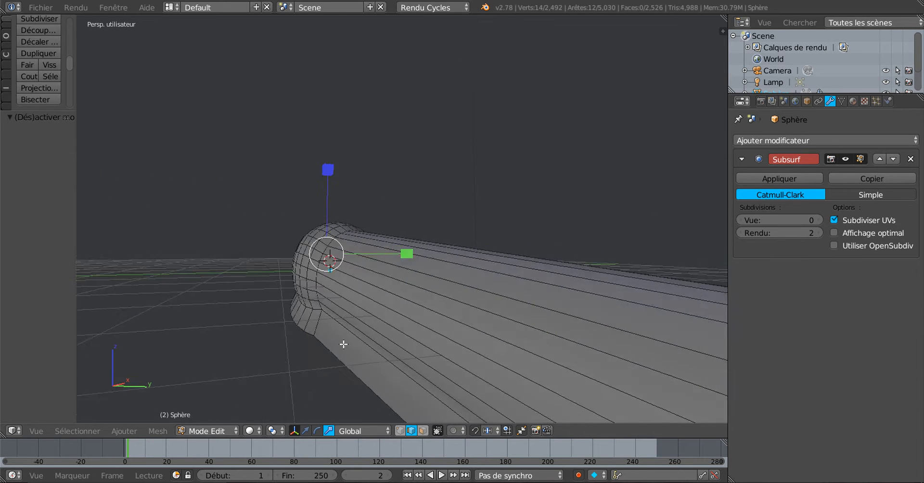
pyautogui.moveTo(343, 344); pyautogui.dragTo(439, 407, button='middle')
pyautogui.keyDown('shift'); pyautogui.moveTo(327, 390); pyautogui.dragTo(609, 396, button='middle'); pyautogui.keyUp('shift')
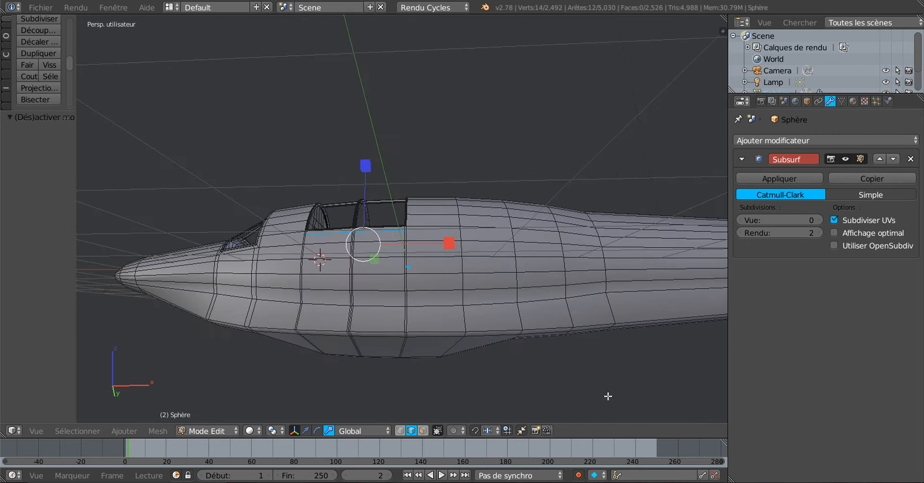
pyautogui.keyDown('shift'); pyautogui.moveTo(491, 387); pyautogui.dragTo(513, 362, button='middle'); pyautogui.keyUp('shift')
pyautogui.scroll(2, 575, 386)
pyautogui.scroll(2, 556, 362)
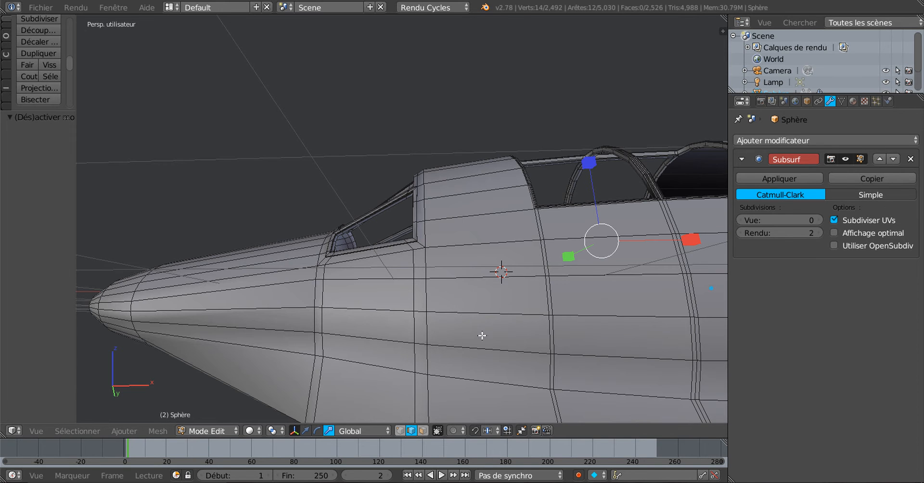
pyautogui.moveTo(482, 335); pyautogui.dragTo(401, 352, button='middle')
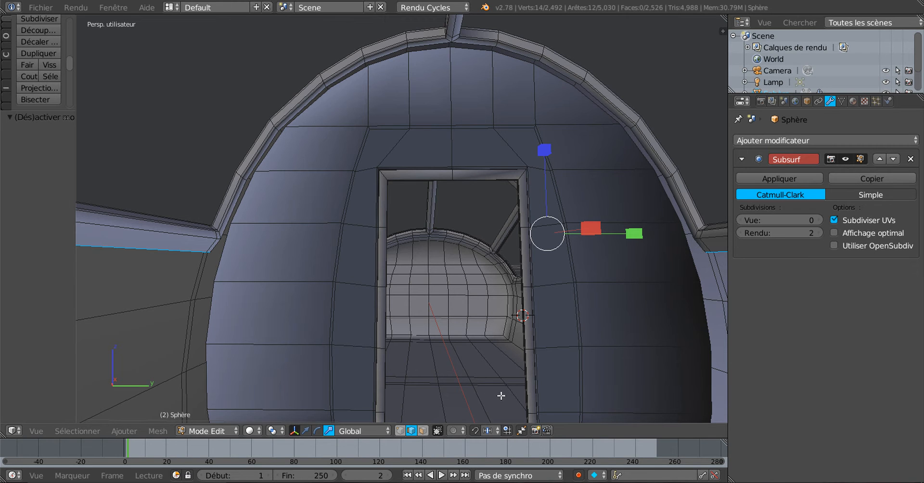
pyautogui.scroll(10, 475, 384)
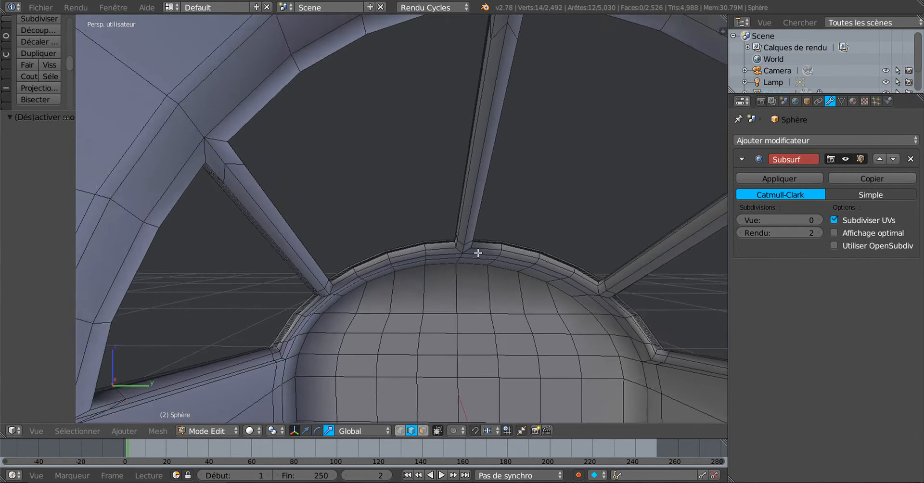
pyautogui.scroll(-5, 488, 271)
pyautogui.scroll(5, 479, 398)
pyautogui.scroll(-5, 478, 238)
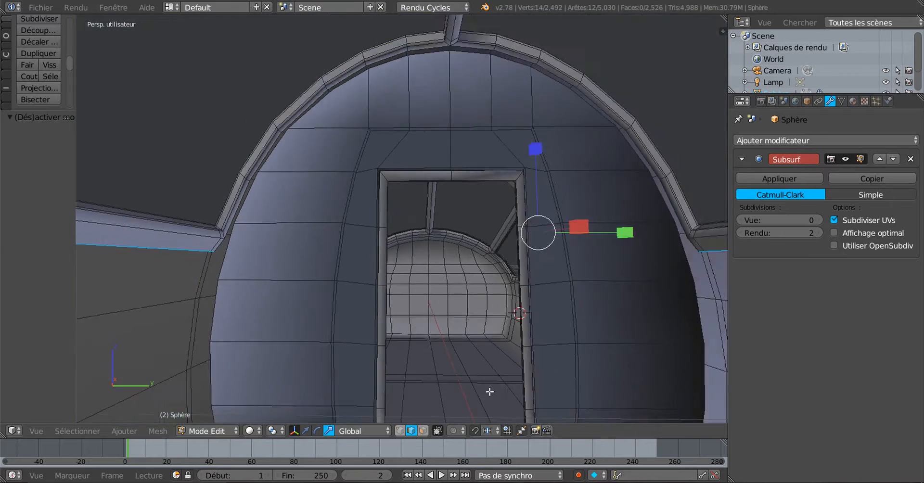
# - Select all faces of the cockpit's front wall in face select mode and inset them by 0.0327
pyautogui.scroll(5, 491, 390)
pyautogui.keyDown('shift'); pyautogui.moveTo(475, 390); pyautogui.dragTo(460, 202, button='middle'); pyautogui.keyUp('shift')
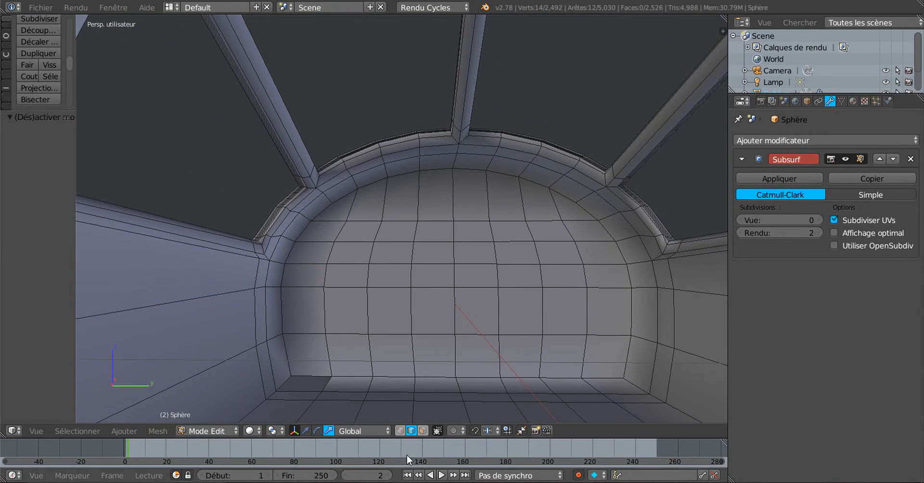
pyautogui.click(423, 431)
pyautogui.press('a')
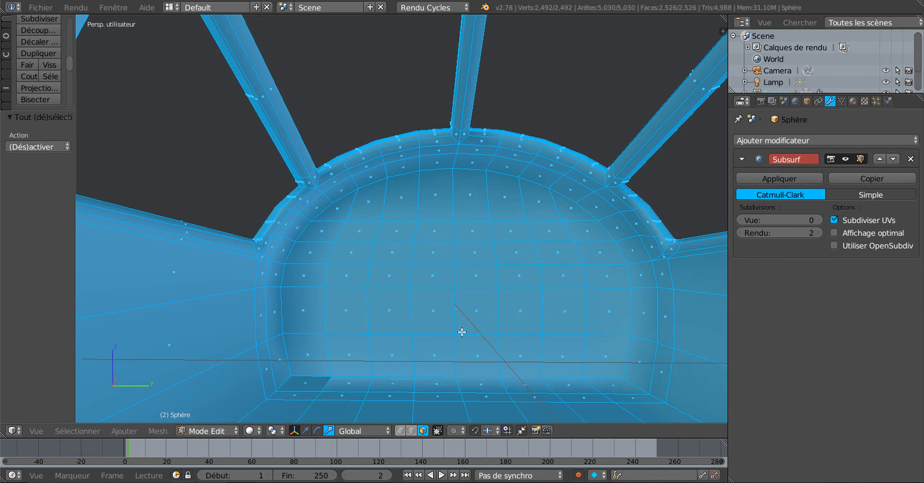
pyautogui.press('a')
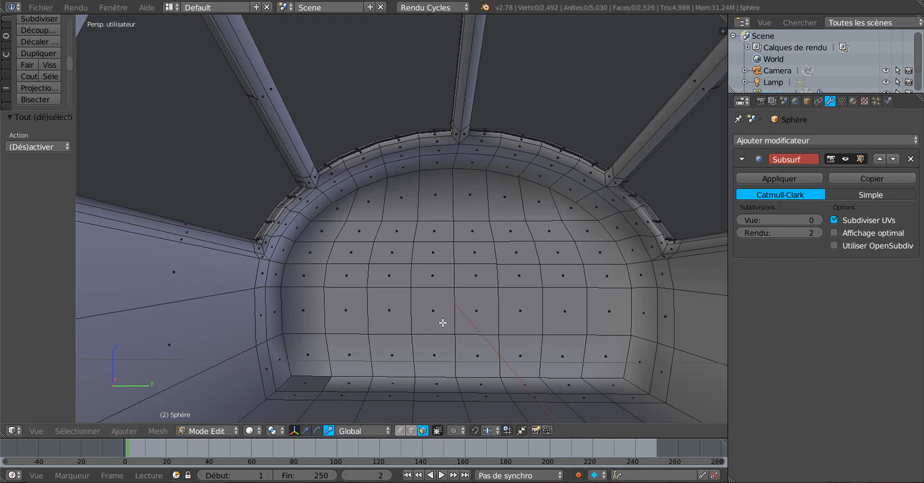
pyautogui.press('c')
pyautogui.moveTo(355, 246)
pyautogui.mouseDown()
pyautogui.moveTo(489, 228)
pyautogui.moveTo(572, 255)
pyautogui.moveTo(578, 226)
pyautogui.moveTo(590, 356)
pyautogui.moveTo(350, 341)
pyautogui.moveTo(330, 289)
pyautogui.moveTo(503, 293)
pyautogui.mouseUp()
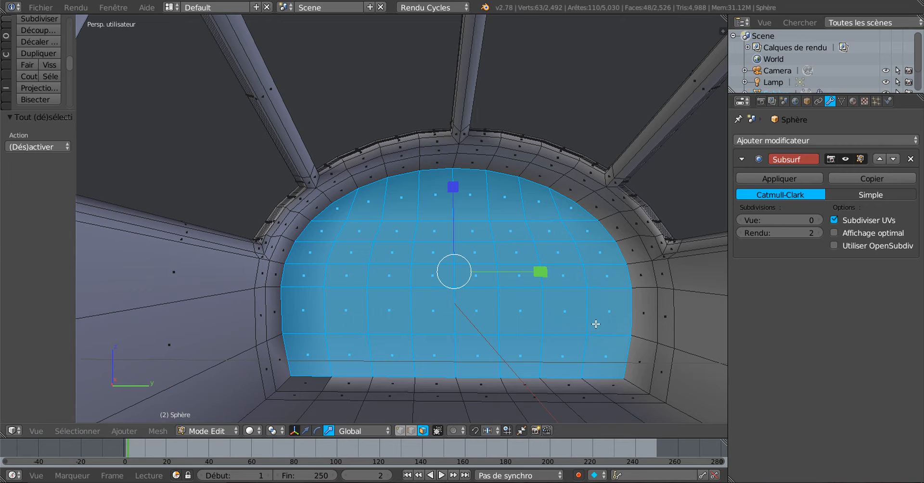
pyautogui.press('i')
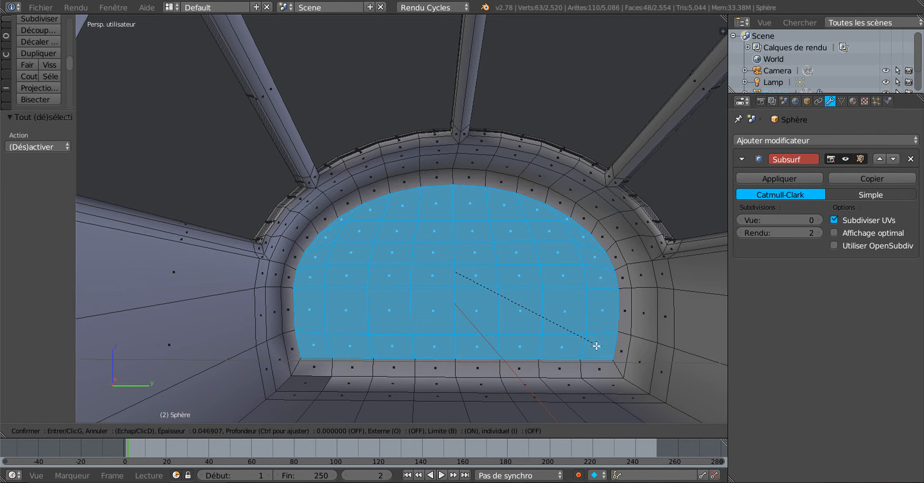
pyautogui.click(602, 340)
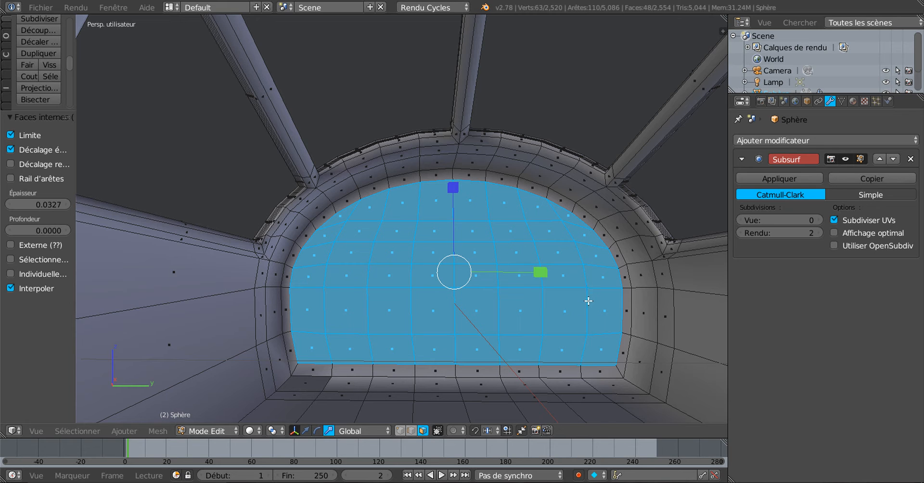
# - Scale the inset front-wall faces uniformly by 0.835 and lower them by 0.059 along Z
pyautogui.press('s')
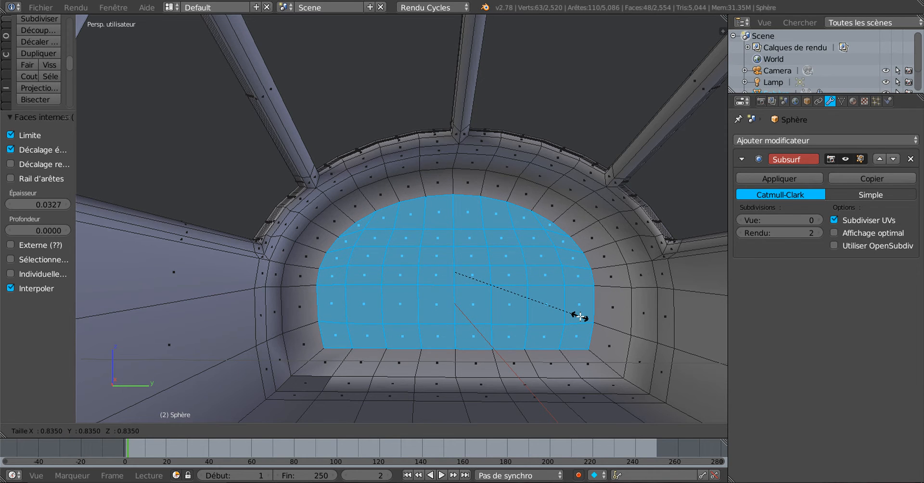
pyautogui.click(580, 316)
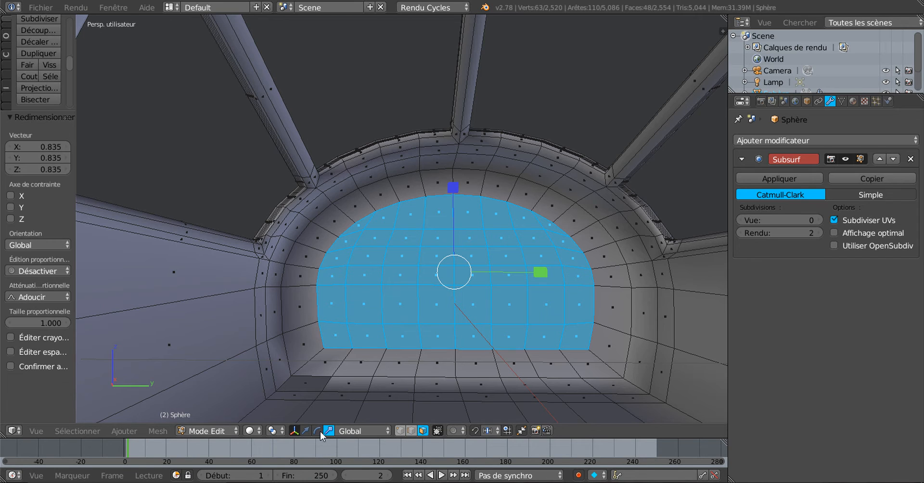
pyautogui.click(305, 431)
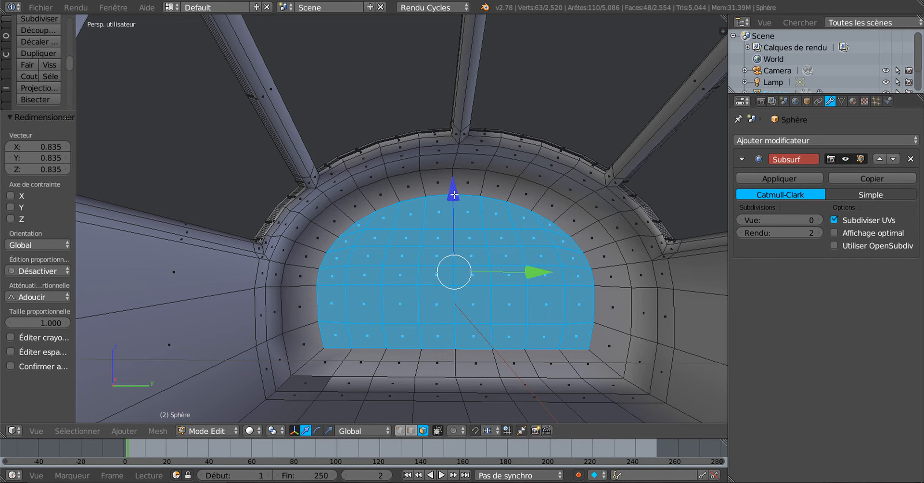
pyautogui.moveTo(453, 195); pyautogui.dragTo(453, 214)
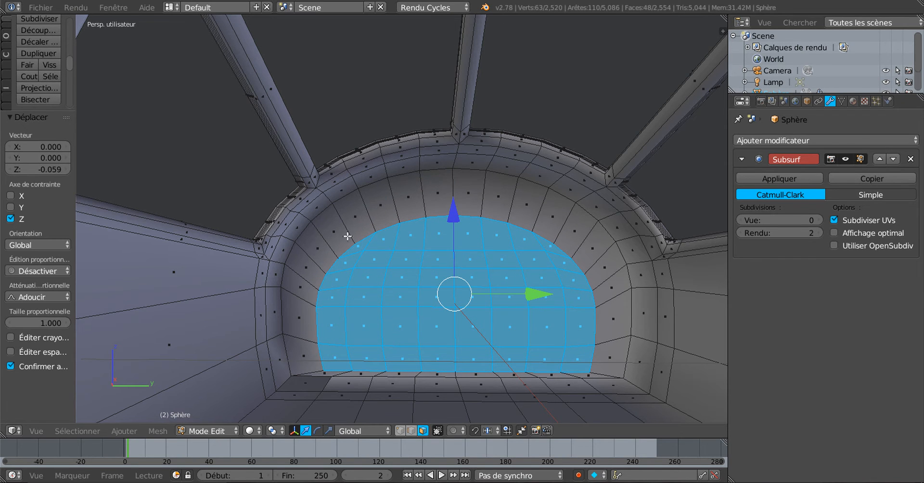
# - Extrude the selected front-wall faces and push them 0.132 toward the nose along negative X
pyautogui.moveTo(586, 240); pyautogui.dragTo(472, 285, button='middle')
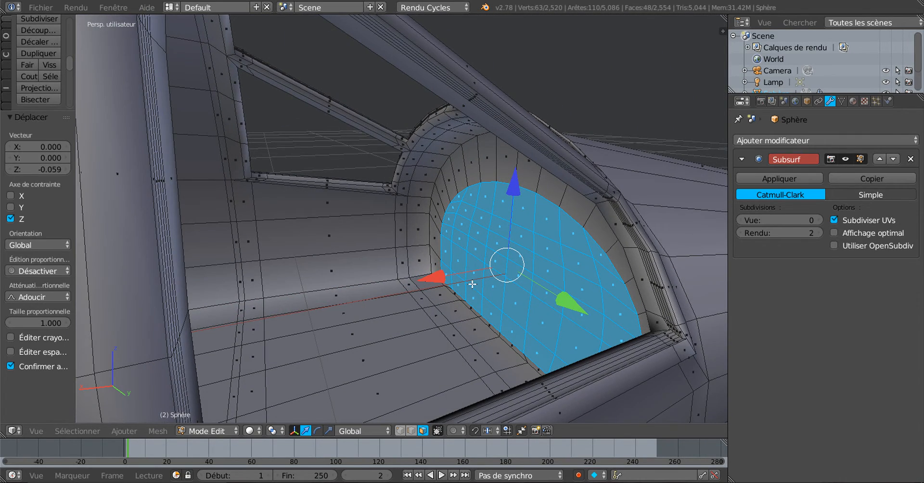
pyautogui.press('e')
pyautogui.rightClick(514, 282)
pyautogui.moveTo(427, 276); pyautogui.dragTo(461, 272)
pyautogui.moveTo(463, 273); pyautogui.dragTo(579, 242, button='middle')
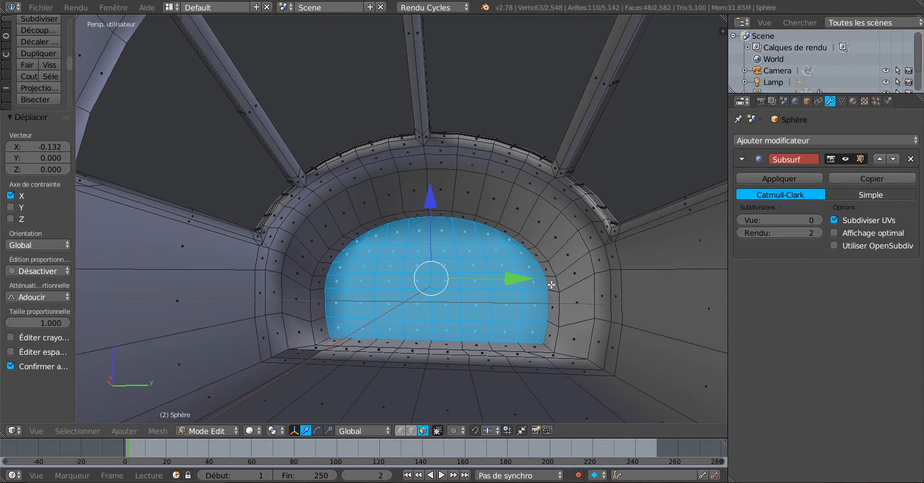
# - Scale the recessed end faces of the front wall uniformly by 0.917 and check the recess from several angles
pyautogui.moveTo(552, 285); pyautogui.dragTo(508, 302, button='middle')
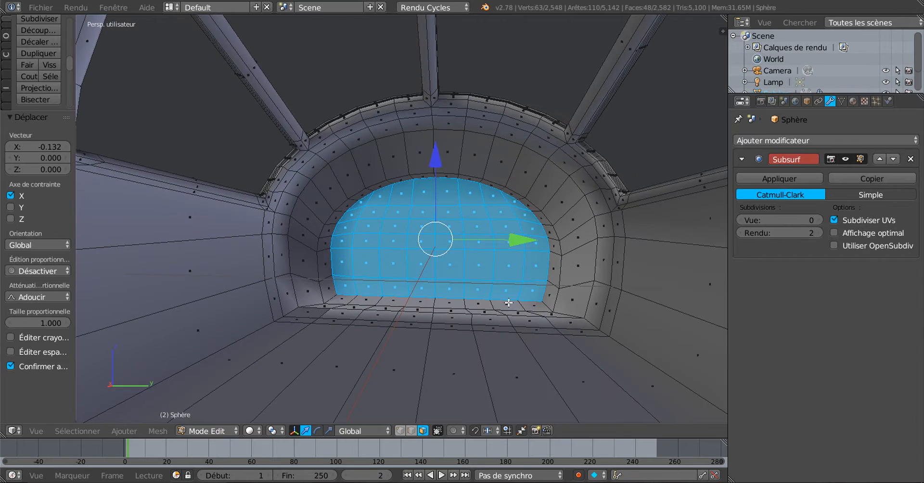
pyautogui.press('s')
pyautogui.click(509, 340)
pyautogui.moveTo(509, 340); pyautogui.dragTo(482, 327, button='middle')
pyautogui.moveTo(490, 294); pyautogui.dragTo(533, 274, button='middle')
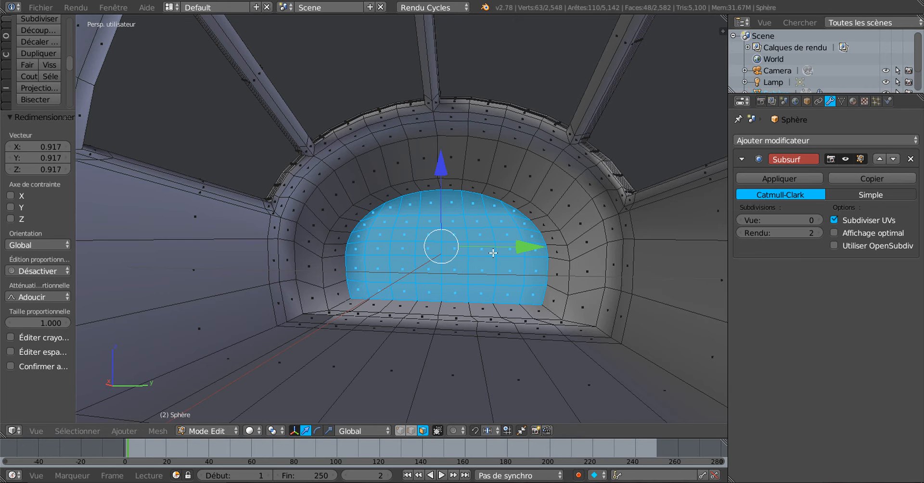
pyautogui.press('KP_1')
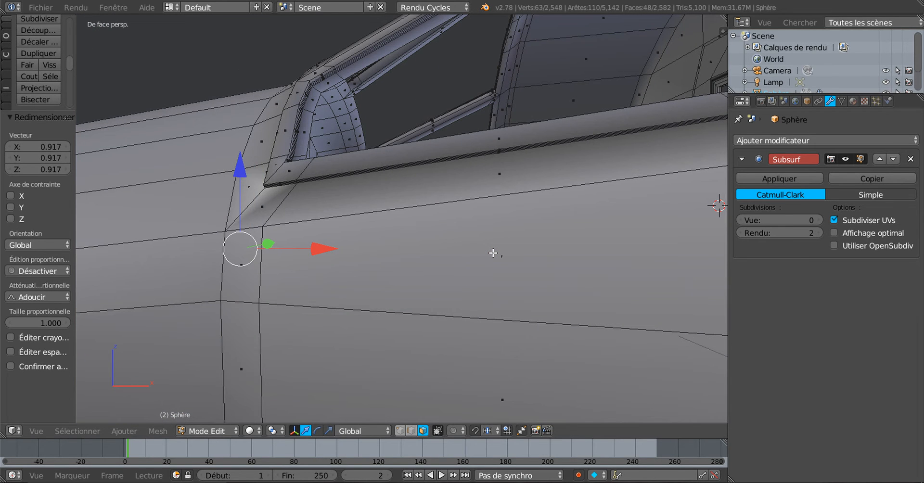
pyautogui.moveTo(518, 261); pyautogui.dragTo(418, 274, button='middle')
pyautogui.scroll(1, 417, 274)
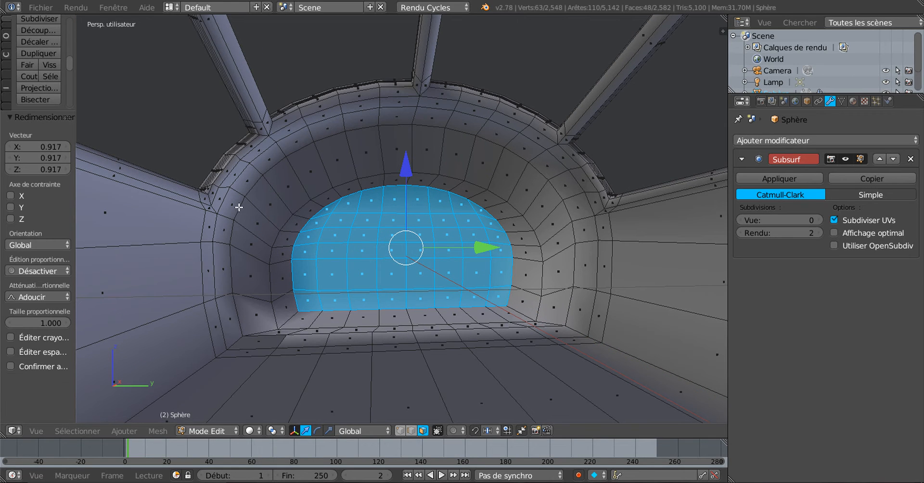
# - Select the faces of the upper arc on the ring surrounding the cockpit's front-wall recess, from one side to the other
pyautogui.moveTo(236, 206); pyautogui.dragTo(327, 216, button='middle')
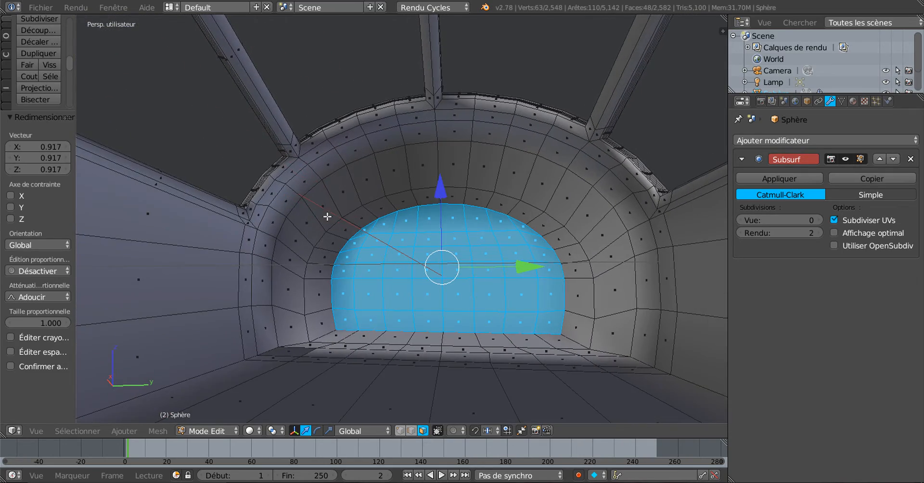
pyautogui.rightClick(310, 221)
pyautogui.keyDown('shift'); pyautogui.rightClick(322, 206); pyautogui.keyUp('shift')
pyautogui.keyDown('shift'); pyautogui.rightClick(343, 193); pyautogui.keyUp('shift')
pyautogui.keyDown('shift'); pyautogui.rightClick(368, 181); pyautogui.keyUp('shift')
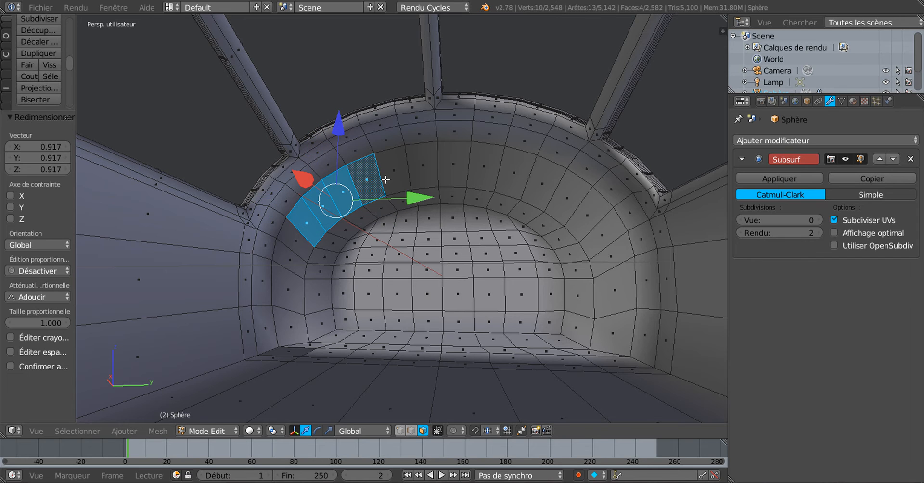
pyautogui.keyDown('shift'); pyautogui.rightClick(391, 174); pyautogui.keyUp('shift')
pyautogui.keyDown('shift'); pyautogui.rightClick(432, 165); pyautogui.keyUp('shift')
pyautogui.keyDown('shift'); pyautogui.rightClick(456, 164); pyautogui.keyUp('shift')
pyautogui.keyDown('shift'); pyautogui.rightClick(500, 173); pyautogui.keyUp('shift')
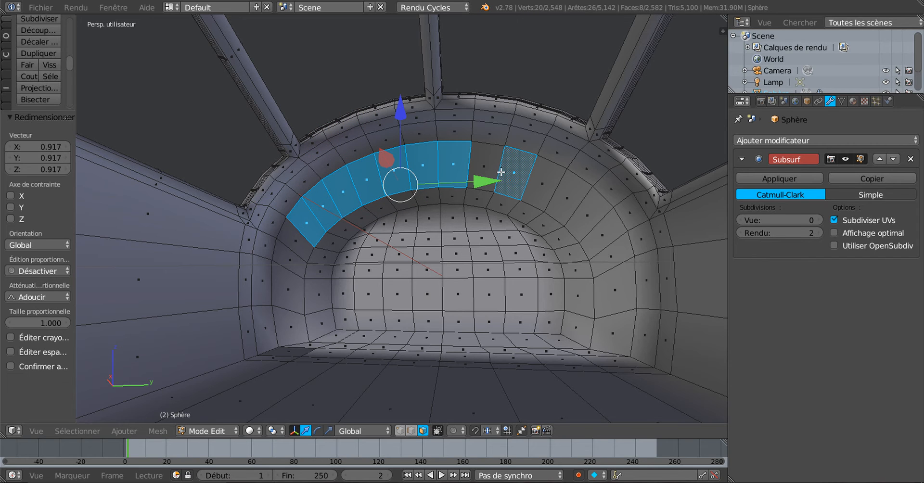
pyautogui.keyDown('shift'); pyautogui.rightClick(483, 164); pyautogui.keyUp('shift')
pyautogui.keyDown('shift'); pyautogui.rightClick(543, 183); pyautogui.keyUp('shift')
pyautogui.keyDown('shift'); pyautogui.rightClick(569, 194); pyautogui.keyUp('shift')
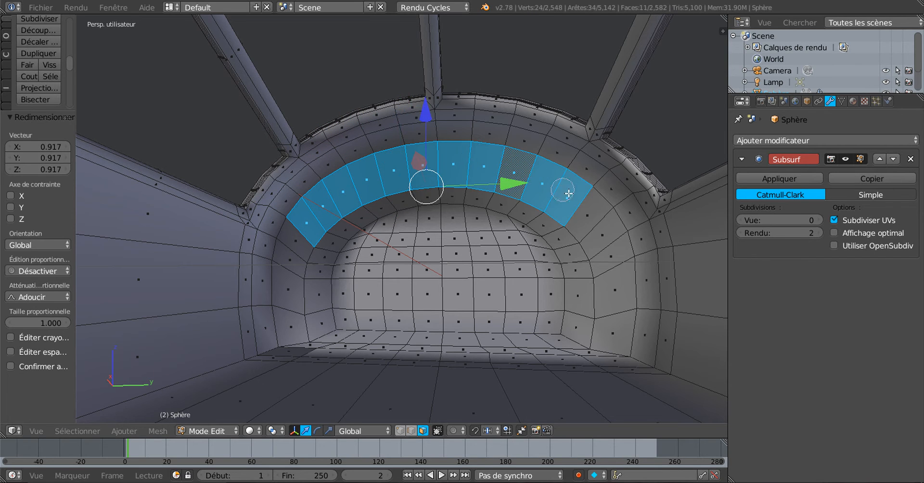
pyautogui.keyDown('shift'); pyautogui.rightClick(585, 208); pyautogui.keyUp('shift')
# - Try moving the selected arch faces 0.154 along X into the cockpit
pyautogui.moveTo(594, 211); pyautogui.dragTo(532, 252, button='middle')
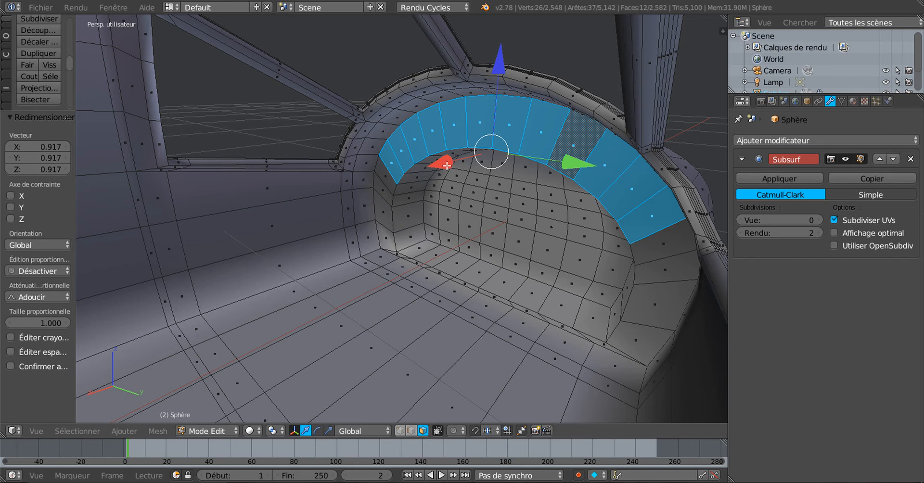
pyautogui.moveTo(446, 166); pyautogui.dragTo(412, 174)
pyautogui.moveTo(412, 174); pyautogui.dragTo(499, 242, button='middle')
# - Set the Subsurf modifier's viewport subdivisions to 2 and preview the smoothed cockpit in object mode
pyautogui.moveTo(791, 220); pyautogui.dragTo(811, 220)
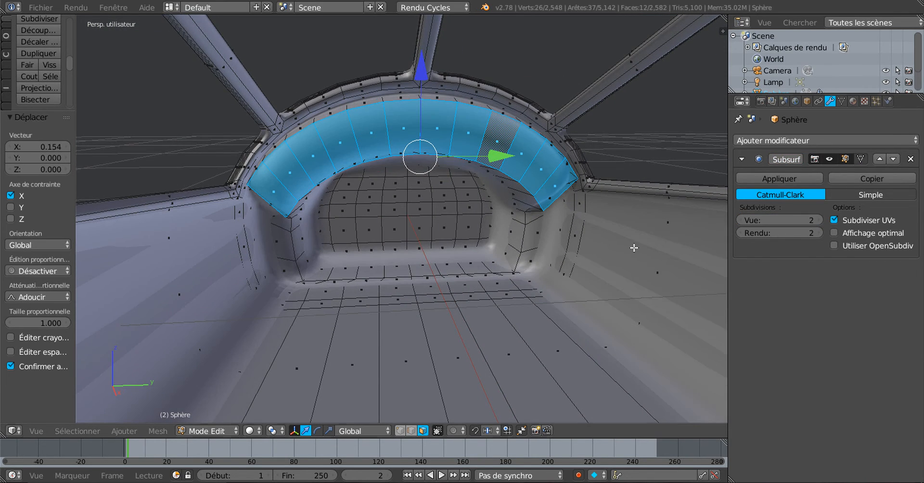
pyautogui.moveTo(609, 251); pyautogui.dragTo(607, 249, button='middle')
pyautogui.press('Tab')
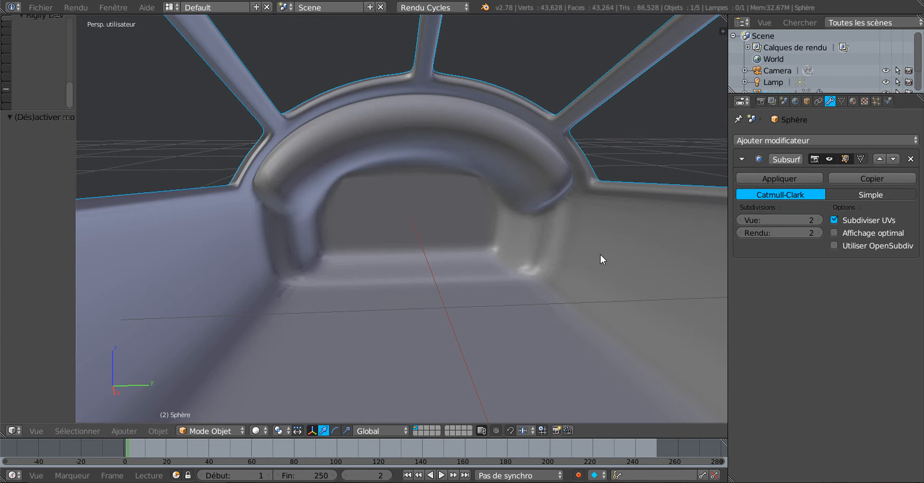
# - Return to edit mode and undo the arch faces' X move along with the last face selections
pyautogui.press('Tab')
pyautogui.moveTo(601, 255); pyautogui.dragTo(584, 268, button='middle')
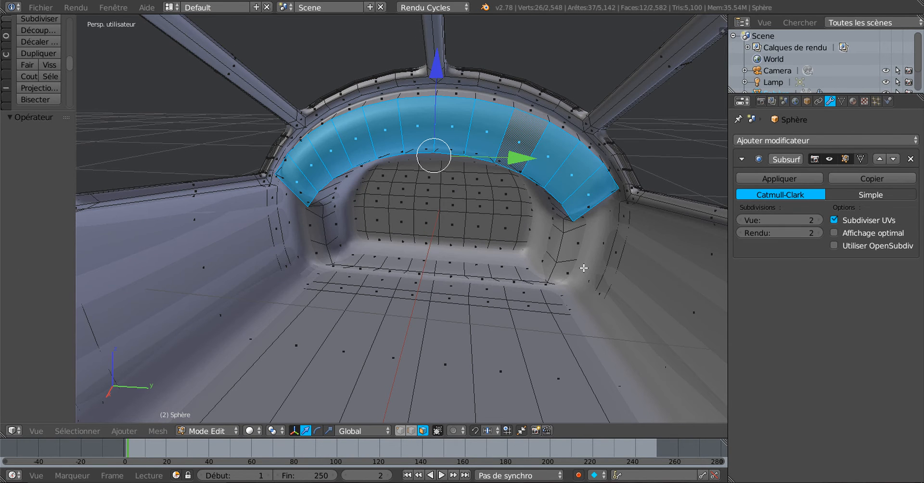
pyautogui.hotkey('ctrl', 'z')
pyautogui.moveTo(562, 272); pyautogui.dragTo(549, 268, button='middle')
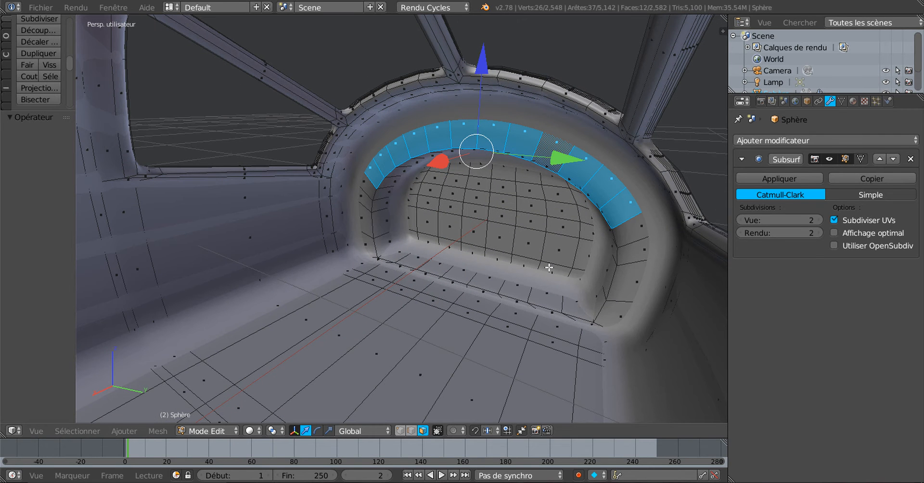
pyautogui.hotkey('ctrl', 'z')
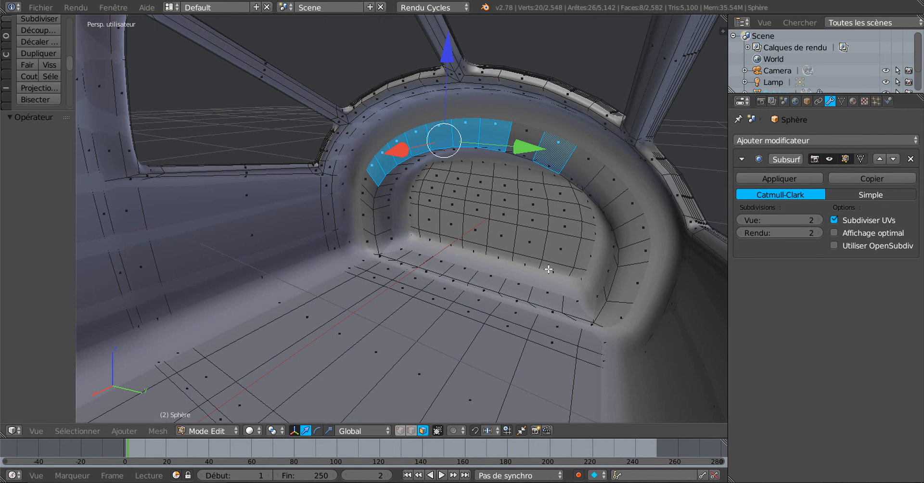
# - Add the missing faces on the far side to the selection so it spans thirteen faces of the upper arch
pyautogui.keyDown('shift'); pyautogui.rightClick(531, 142); pyautogui.keyUp('shift')
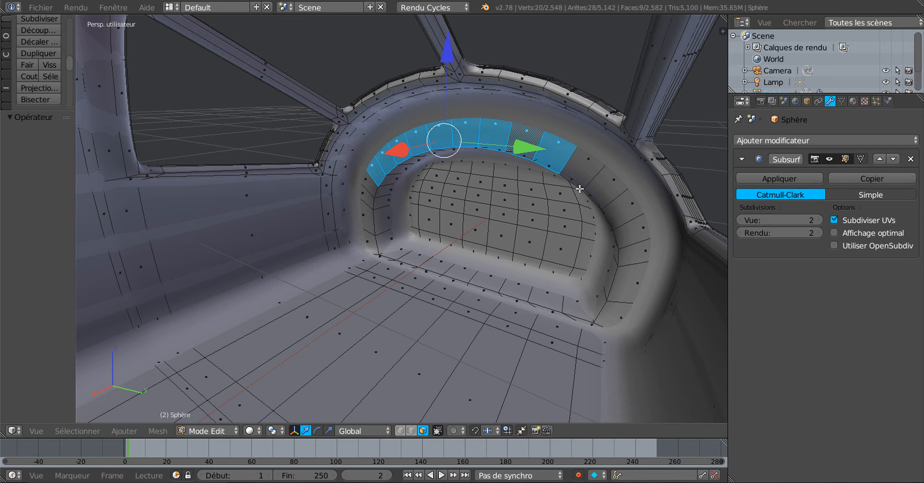
pyautogui.keyDown('shift'); pyautogui.rightClick(584, 169); pyautogui.keyUp('shift')
pyautogui.keyDown('shift'); pyautogui.rightClick(609, 190); pyautogui.keyUp('shift')
pyautogui.moveTo(617, 243); pyautogui.dragTo(523, 265, button='middle')
pyautogui.keyDown('shift'); pyautogui.rightClick(568, 217); pyautogui.keyUp('shift')
pyautogui.keyDown('shift'); pyautogui.rightClick(571, 227); pyautogui.keyUp('shift')
# - Extrude the selected arch faces and pull them 0.128 into the cockpit along positive X
pyautogui.press('e')
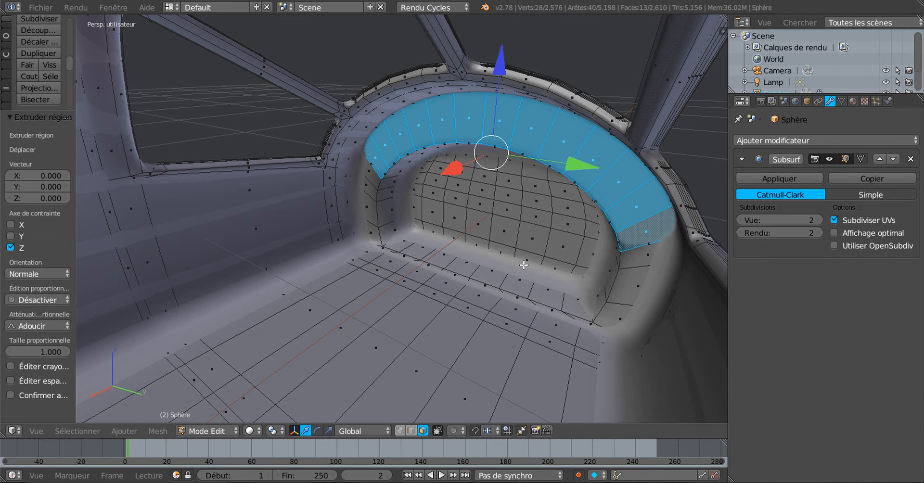
pyautogui.press('g')
pyautogui.press('x')
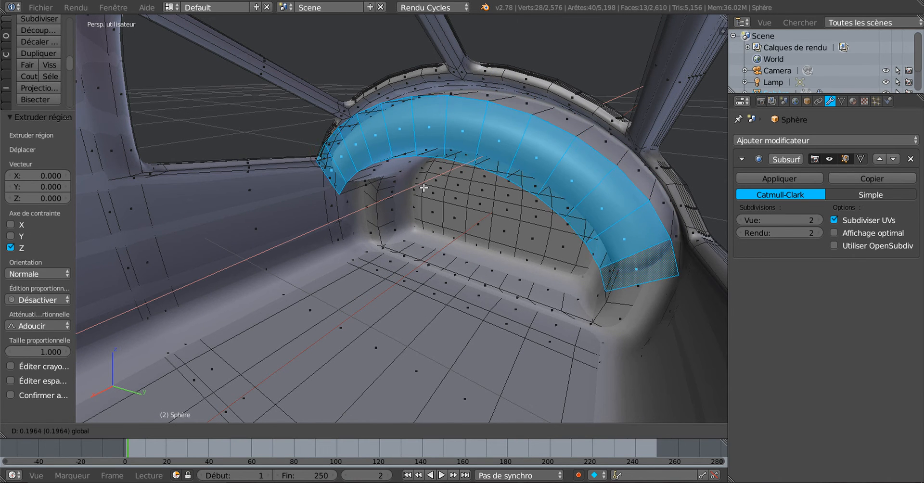
pyautogui.moveTo(431, 182); pyautogui.dragTo(431, 181)
pyautogui.moveTo(503, 225); pyautogui.dragTo(551, 241, button='middle')
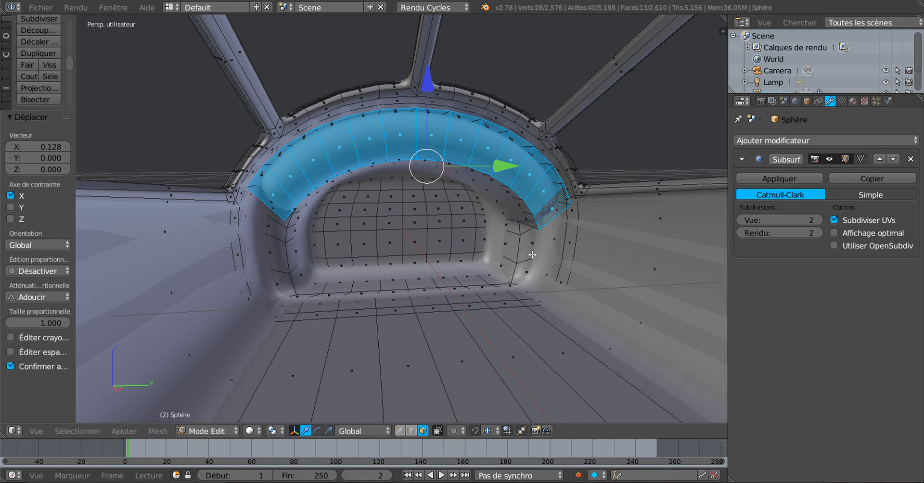
# - Extrude the arch faces again, pull them slightly further along positive X, and check the smoothed shape in object mode
pyautogui.press('e')
pyautogui.rightClick(532, 255)
pyautogui.moveTo(533, 255); pyautogui.dragTo(479, 212, button='middle')
pyautogui.moveTo(438, 185); pyautogui.dragTo(436, 187)
pyautogui.press('Tab')
pyautogui.moveTo(467, 258); pyautogui.dragTo(456, 224, button='middle')
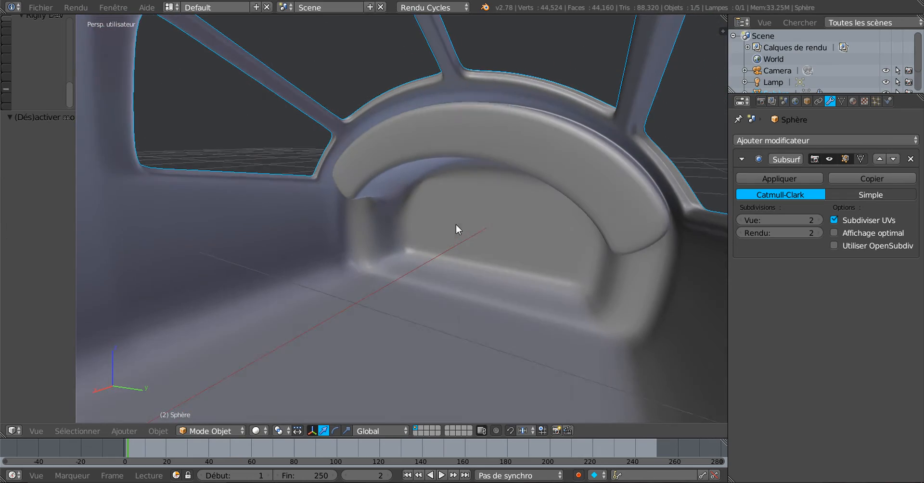
pyautogui.moveTo(557, 194)
pyautogui.mouseDown(button='middle')
pyautogui.moveTo(566, 244)
pyautogui.moveTo(557, 256)
pyautogui.mouseUp(button='middle')
pyautogui.press('Tab')
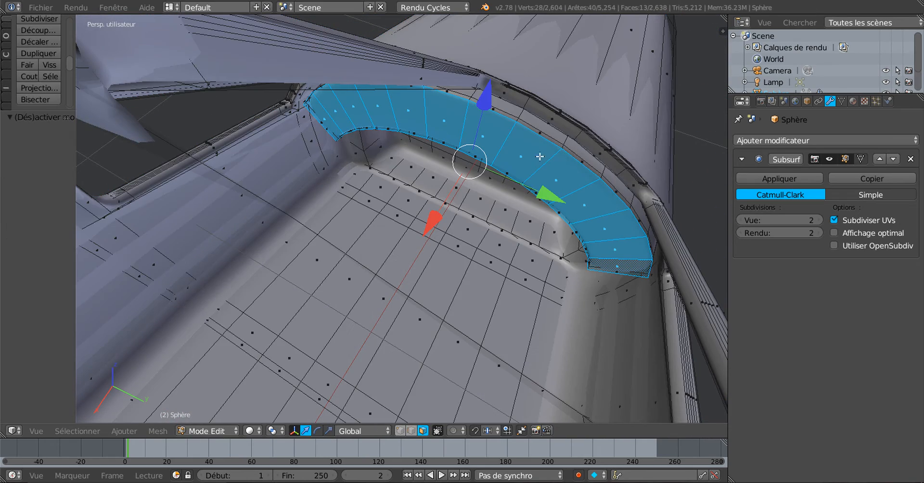
# - Switch the mesh selection to edge select mode to work on the extruded arch's rim
pyautogui.moveTo(556, 128); pyautogui.dragTo(587, 167, button='middle')
pyautogui.moveTo(558, 216); pyautogui.dragTo(518, 247, button='middle')
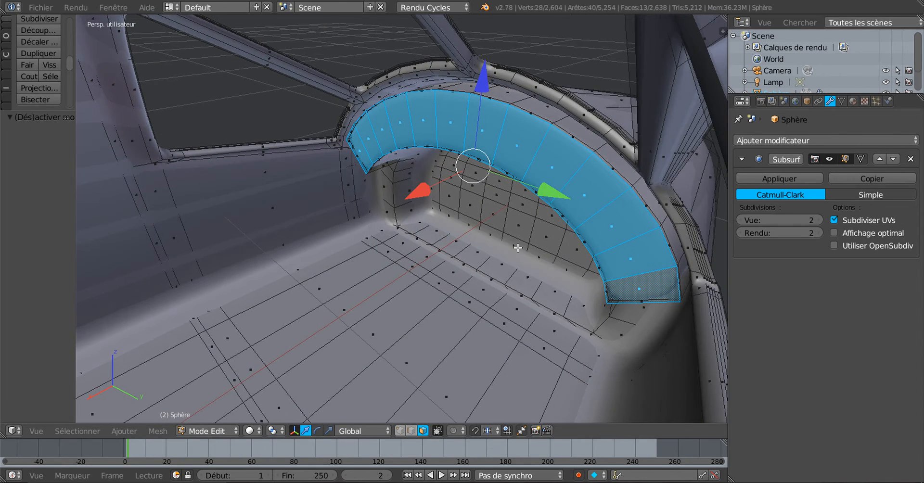
pyautogui.click(412, 430)
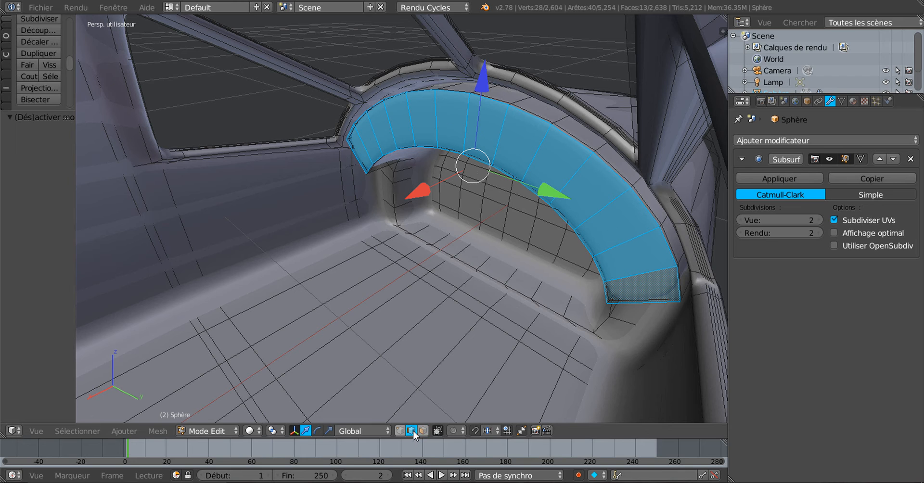
pyautogui.scroll(1, 533, 331)
pyautogui.moveTo(556, 313); pyautogui.dragTo(559, 322, button='middle')
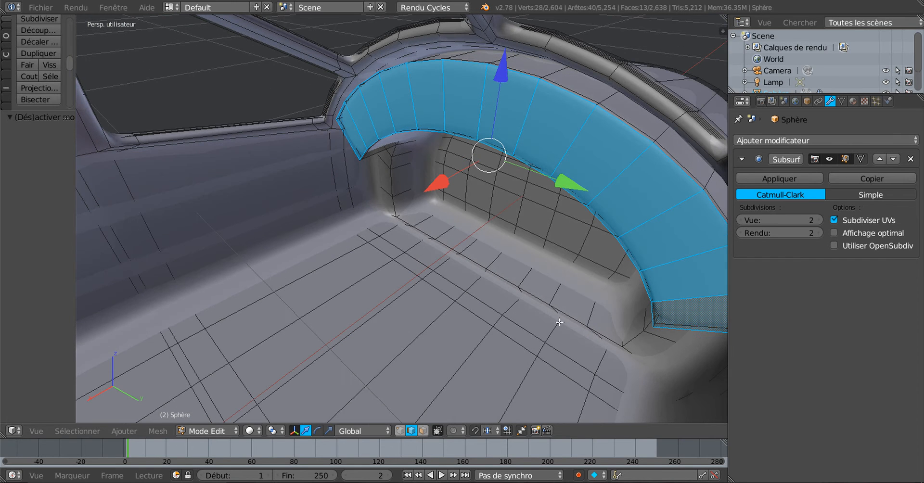
# - Try to select the edge loops around the front rim of the extruded arch
pyautogui.keyDown('alt'); pyautogui.click(618, 118); pyautogui.keyUp('alt')
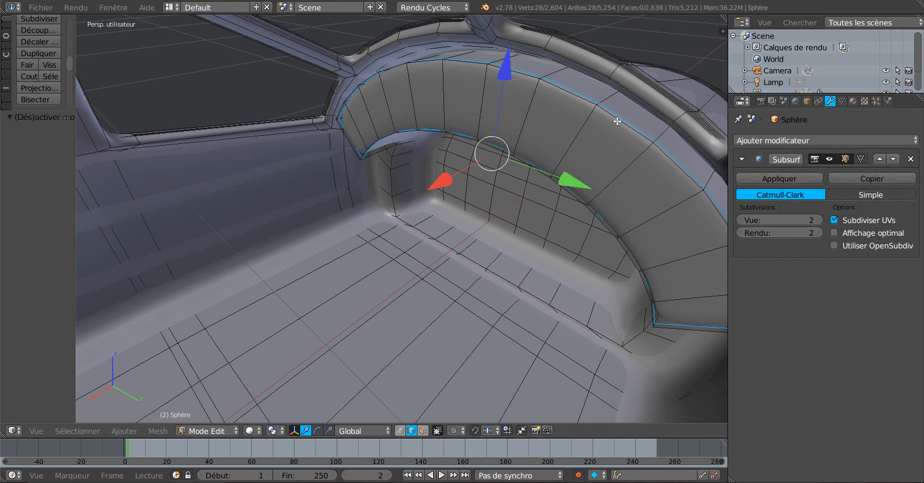
pyautogui.keyDown('alt'); pyautogui.click(618, 119); pyautogui.keyUp('alt')
pyautogui.keyDown('alt'); pyautogui.keyDown('shift'); pyautogui.click(624, 120); pyautogui.keyUp('shift'); pyautogui.keyUp('alt')
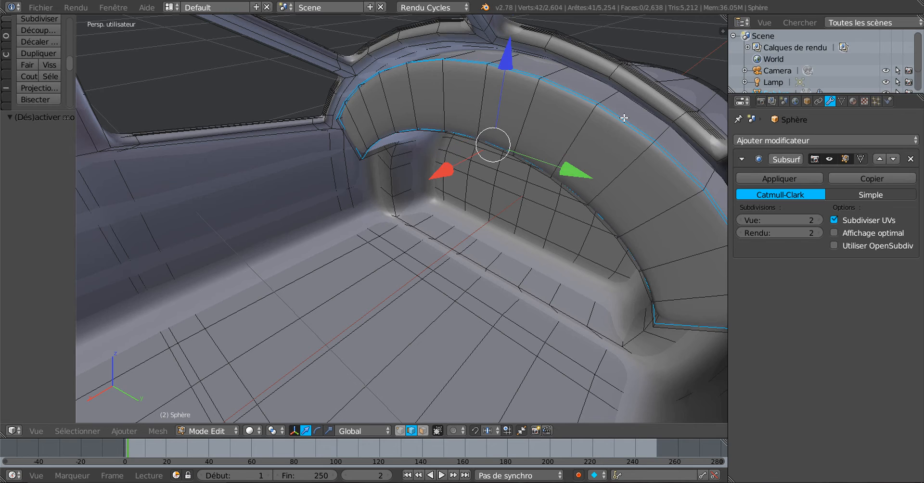
pyautogui.moveTo(601, 193); pyautogui.dragTo(494, 229, button='middle')
pyautogui.scroll(2, 494, 229)
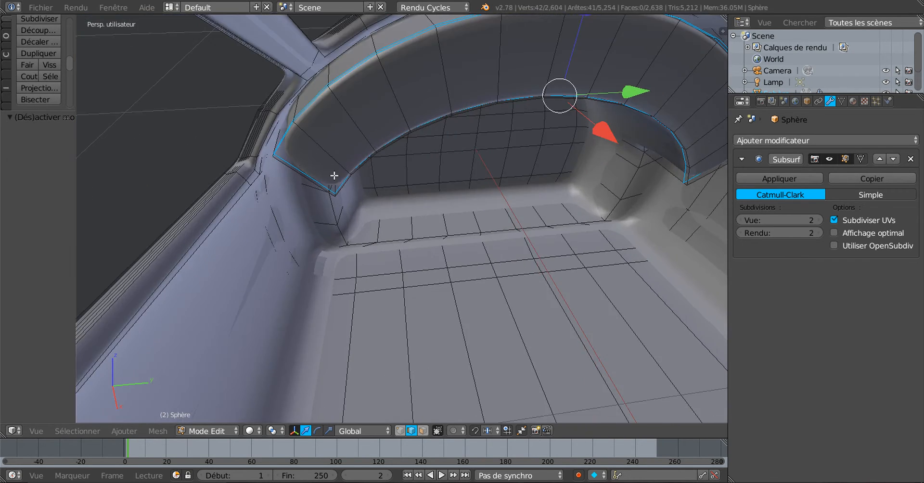
# - Select only the two parallel rows of edges along the arch's upper outer rim, from one end to the other
pyautogui.rightClick(285, 140)
pyautogui.moveTo(308, 184); pyautogui.dragTo(276, 144, button='middle')
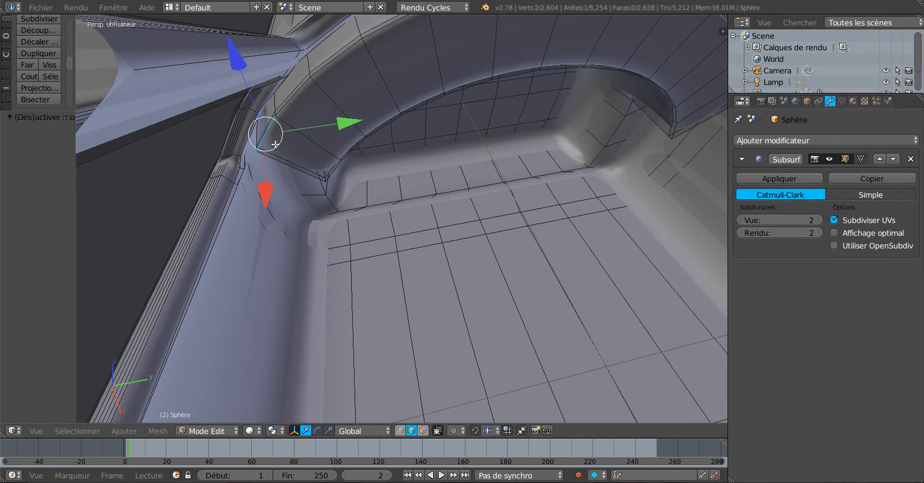
pyautogui.keyDown('ctrl'); pyautogui.rightClick(293, 105); pyautogui.keyUp('ctrl')
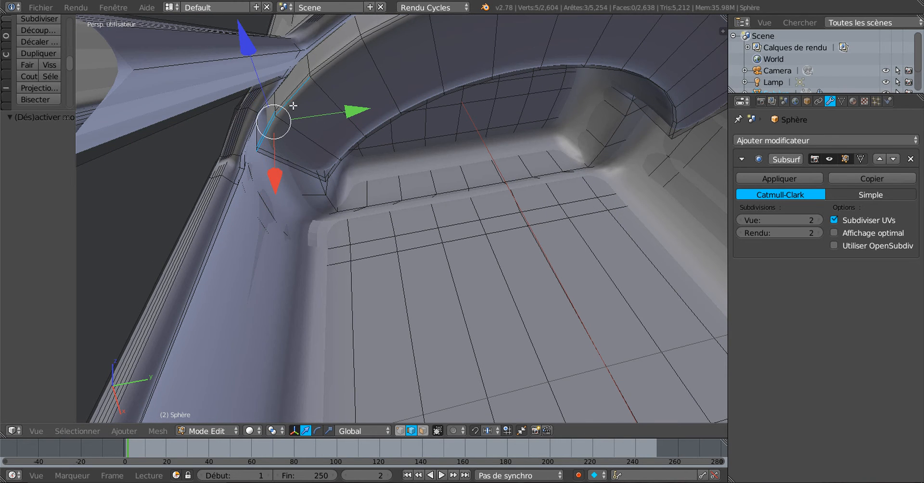
pyautogui.keyDown('ctrl'); pyautogui.rightClick(321, 66); pyautogui.keyUp('ctrl')
pyautogui.keyDown('ctrl'); pyautogui.rightClick(335, 60); pyautogui.keyUp('ctrl')
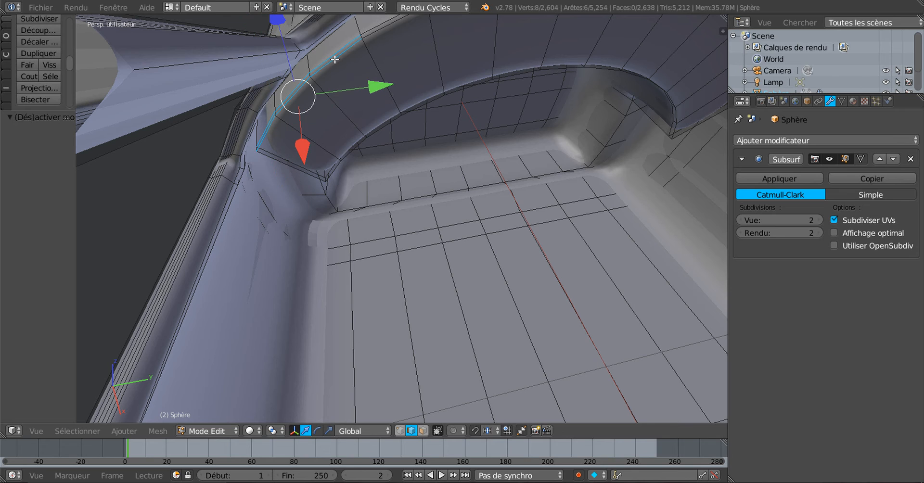
pyautogui.keyDown('shift'); pyautogui.rightClick(374, 31); pyautogui.keyUp('shift')
pyautogui.keyDown('shift'); pyautogui.rightClick(376, 34); pyautogui.keyUp('shift')
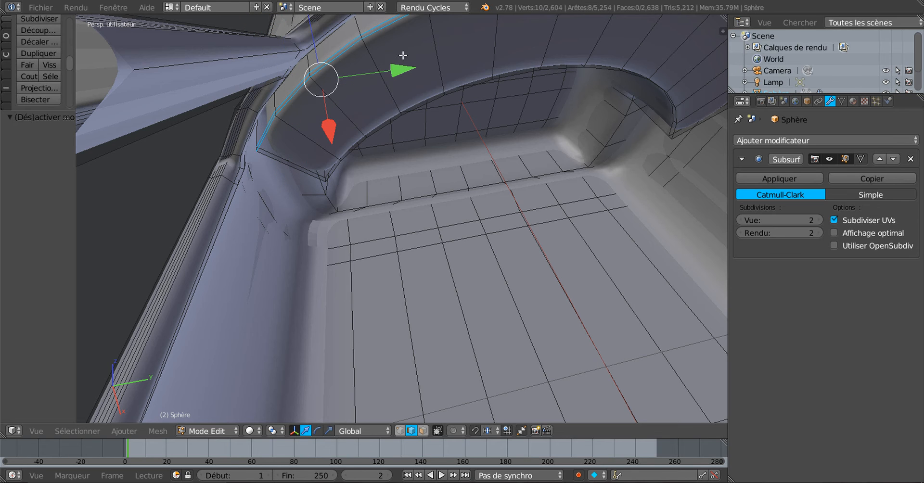
pyautogui.moveTo(553, 185); pyautogui.dragTo(433, 206, button='middle')
pyautogui.keyDown('shift'); pyautogui.rightClick(412, 155); pyautogui.keyUp('shift')
pyautogui.keyDown('shift'); pyautogui.rightClick(417, 161); pyautogui.keyUp('shift')
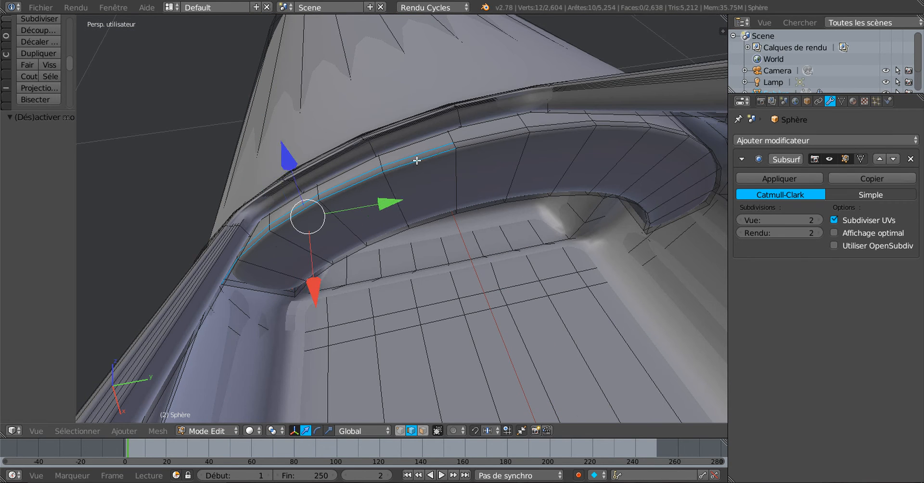
pyautogui.keyDown('shift'); pyautogui.rightClick(473, 138); pyautogui.keyUp('shift')
pyautogui.keyDown('shift'); pyautogui.rightClick(481, 143); pyautogui.keyUp('shift')
pyautogui.keyDown('shift'); pyautogui.rightClick(544, 127); pyautogui.keyUp('shift')
pyautogui.keyDown('shift'); pyautogui.rightClick(550, 132); pyautogui.keyUp('shift')
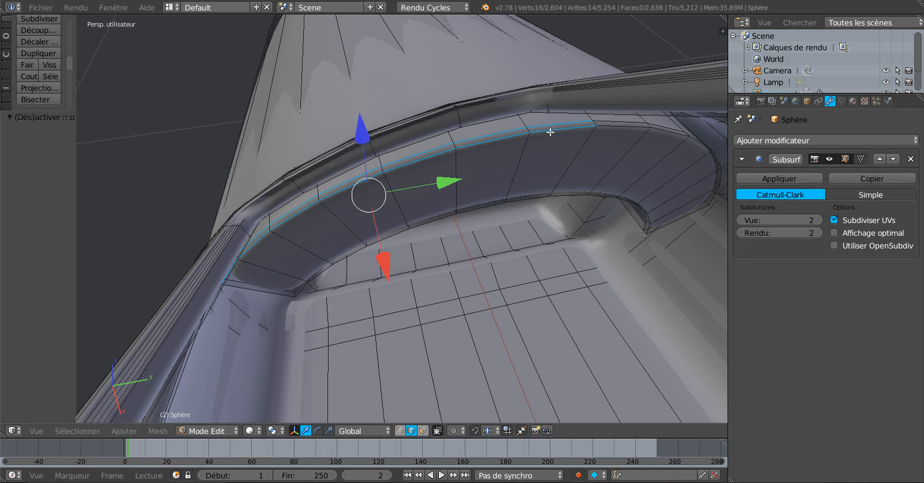
pyautogui.keyDown('shift'); pyautogui.rightClick(611, 123); pyautogui.keyUp('shift')
pyautogui.keyDown('shift'); pyautogui.rightClick(616, 129); pyautogui.keyUp('shift')
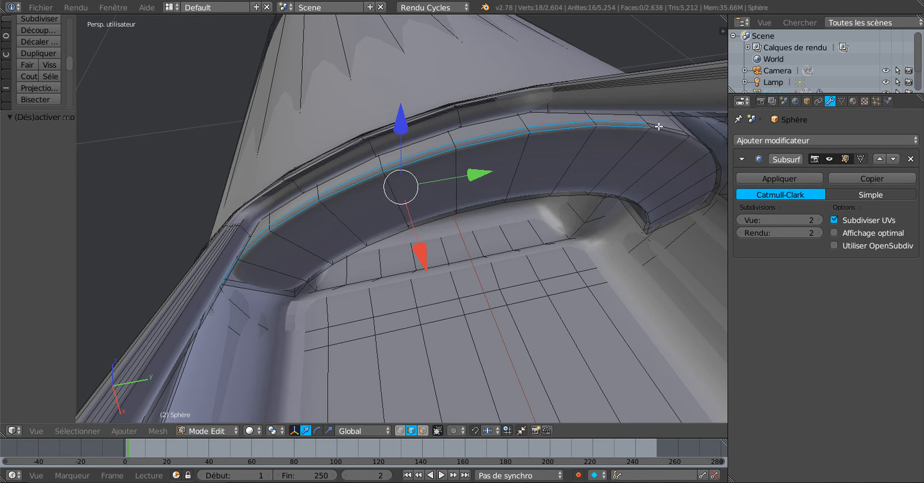
pyautogui.keyDown('shift'); pyautogui.rightClick(659, 126); pyautogui.keyUp('shift')
pyautogui.keyDown('shift'); pyautogui.rightClick(673, 131); pyautogui.keyUp('shift')
pyautogui.moveTo(708, 187); pyautogui.dragTo(531, 189, button='middle')
pyautogui.keyDown('shift'); pyautogui.rightClick(631, 228); pyautogui.keyUp('shift')
pyautogui.keyDown('shift'); pyautogui.rightClick(623, 241); pyautogui.keyUp('shift')
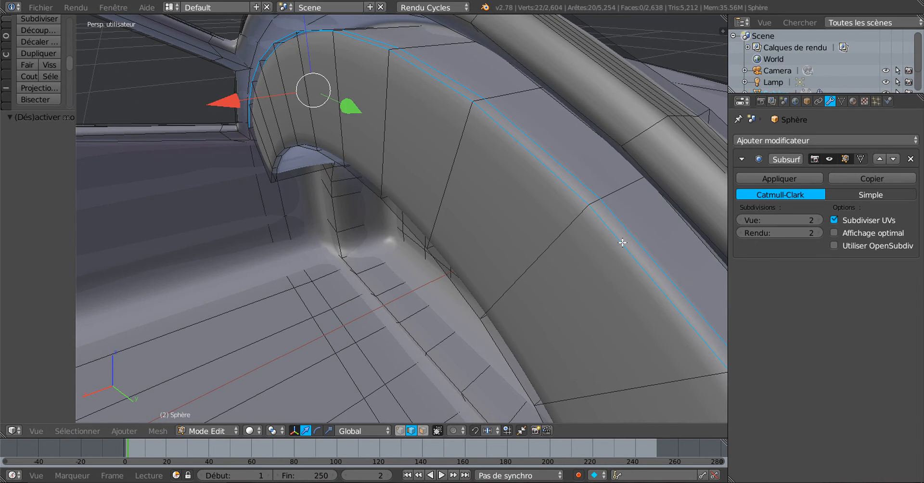
pyautogui.moveTo(623, 241); pyautogui.dragTo(654, 276, button='middle')
pyautogui.keyDown('shift'); pyautogui.rightClick(627, 262); pyautogui.keyUp('shift')
pyautogui.keyDown('shift'); pyautogui.rightClick(618, 265); pyautogui.keyUp('shift')
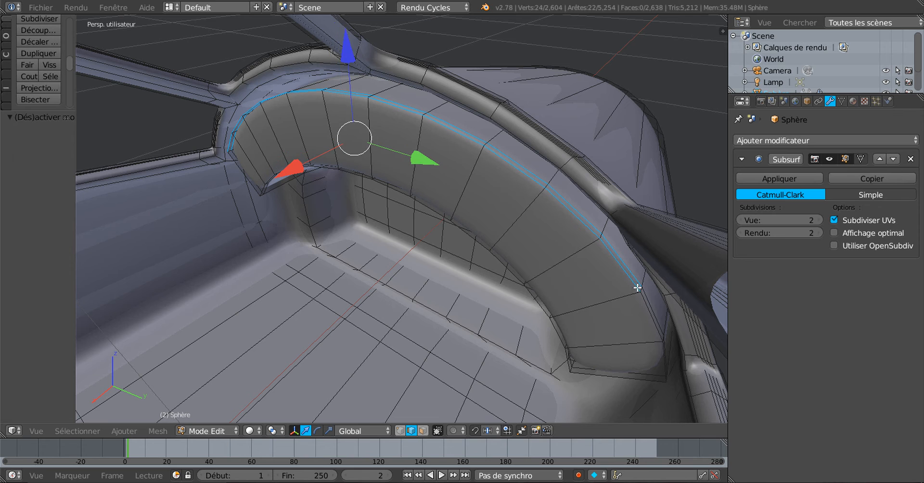
pyautogui.keyDown('shift'); pyautogui.rightClick(649, 298); pyautogui.keyUp('shift')
pyautogui.keyDown('shift'); pyautogui.rightClick(660, 331); pyautogui.keyUp('shift')
pyautogui.keyDown('shift'); pyautogui.rightClick(662, 343); pyautogui.keyUp('shift')
pyautogui.keyDown('shift'); pyautogui.rightClick(662, 352); pyautogui.keyUp('shift')
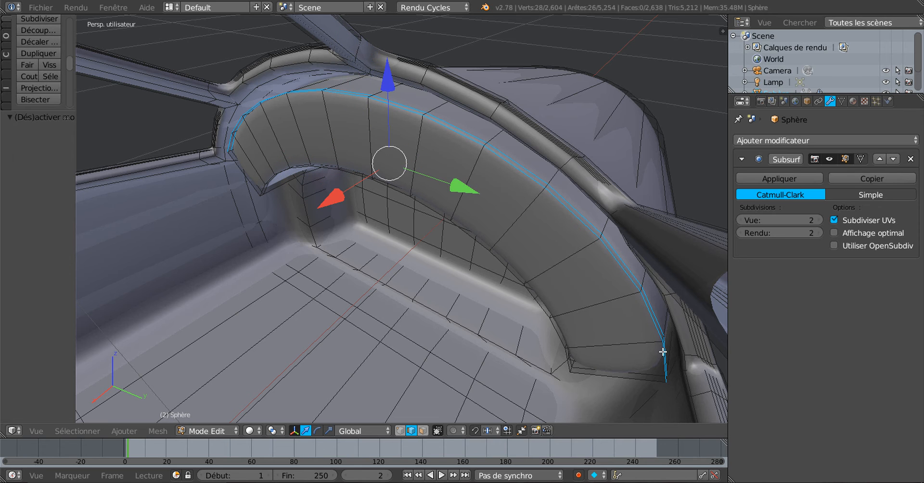
# - Move the selected upper-rim edges 0.042 along negative X, check the smoothed arch, and return to face select mode
pyautogui.moveTo(588, 304); pyautogui.dragTo(516, 259, button='middle')
pyautogui.moveTo(388, 210); pyautogui.dragTo(322, 157, button='middle')
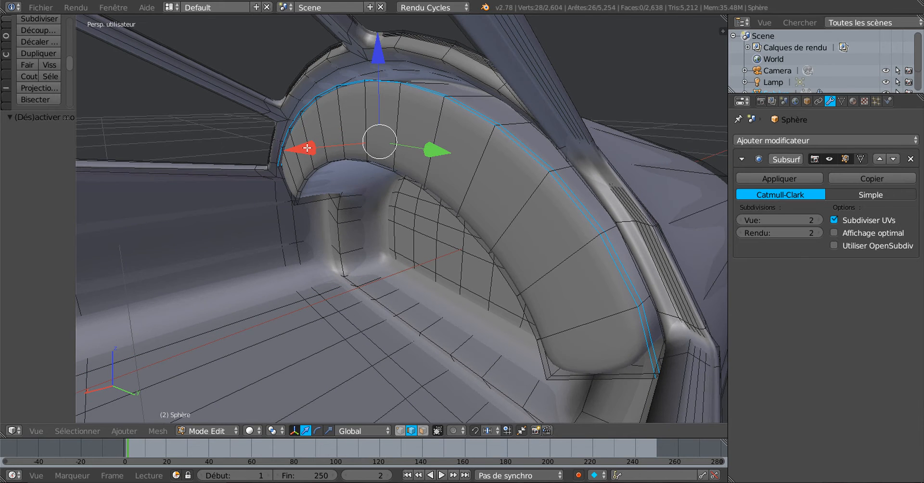
pyautogui.moveTo(307, 148); pyautogui.dragTo(325, 143)
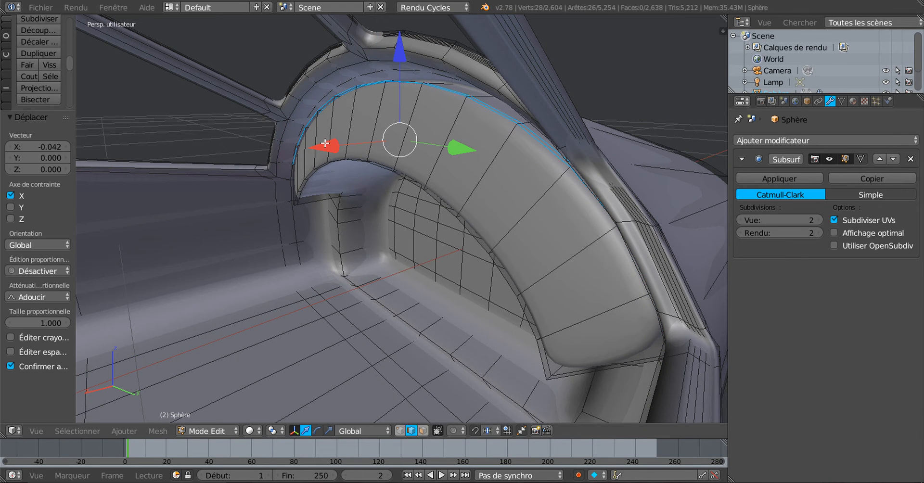
pyautogui.press('Tab')
pyautogui.moveTo(336, 186); pyautogui.dragTo(483, 239, button='middle')
pyautogui.press('Tab')
pyautogui.click(423, 430)
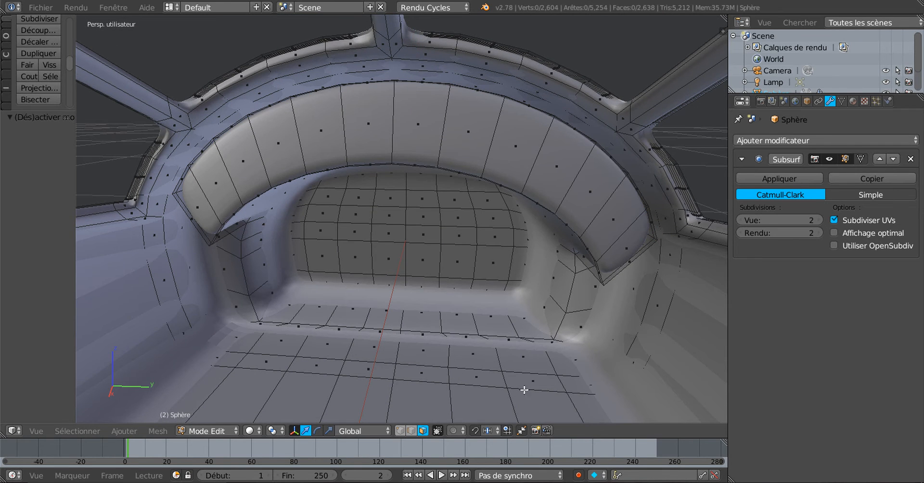
# - Select the whole row of front-facing faces on the arch, from one end to the other
pyautogui.rightClick(619, 252)
pyautogui.keyDown('alt'); pyautogui.rightClick(621, 251); pyautogui.keyUp('alt')
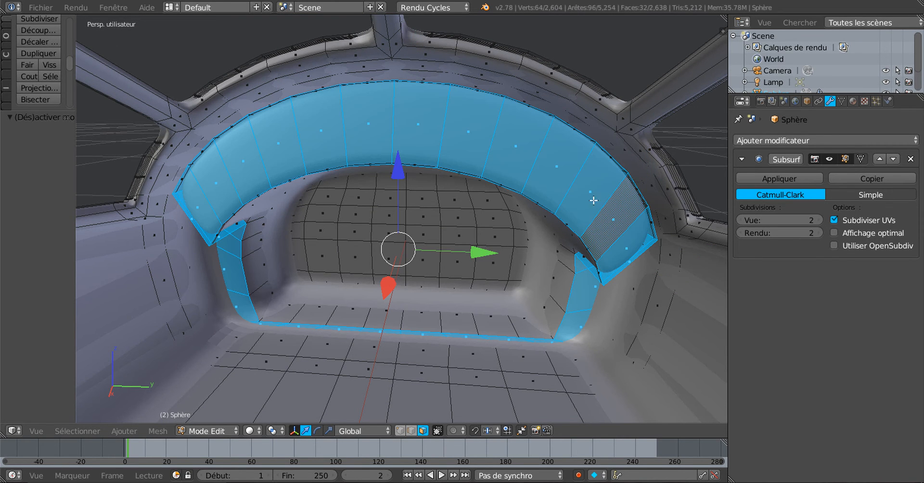
pyautogui.rightClick(623, 252)
pyautogui.keyDown('shift'); pyautogui.rightClick(613, 220); pyautogui.keyUp('shift')
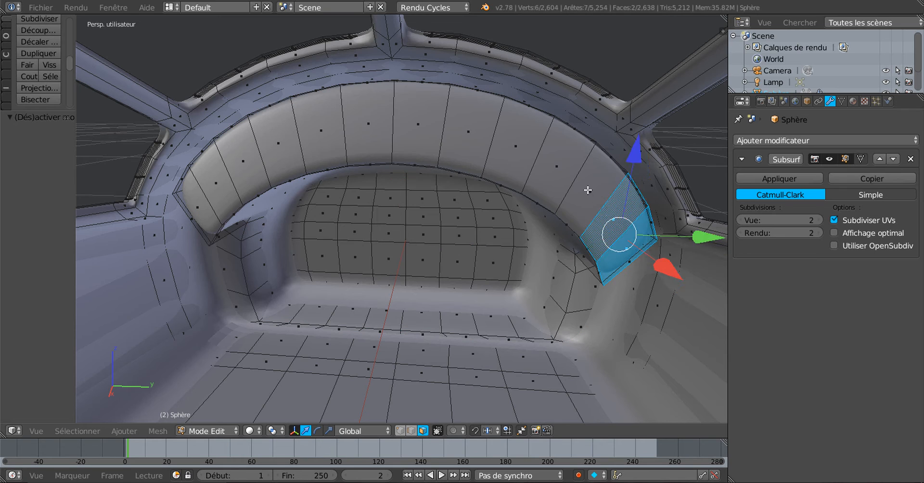
pyautogui.keyDown('shift'); pyautogui.rightClick(590, 192); pyautogui.keyUp('shift')
pyautogui.keyDown('shift'); pyautogui.rightClick(558, 166); pyautogui.keyUp('shift')
pyautogui.keyDown('shift'); pyautogui.rightClick(516, 145); pyautogui.keyUp('shift')
pyautogui.keyDown('shift'); pyautogui.rightClick(468, 132); pyautogui.keyUp('shift')
pyautogui.keyDown('shift'); pyautogui.rightClick(403, 136); pyautogui.keyUp('shift')
pyautogui.keyDown('shift'); pyautogui.rightClick(375, 136); pyautogui.keyUp('shift')
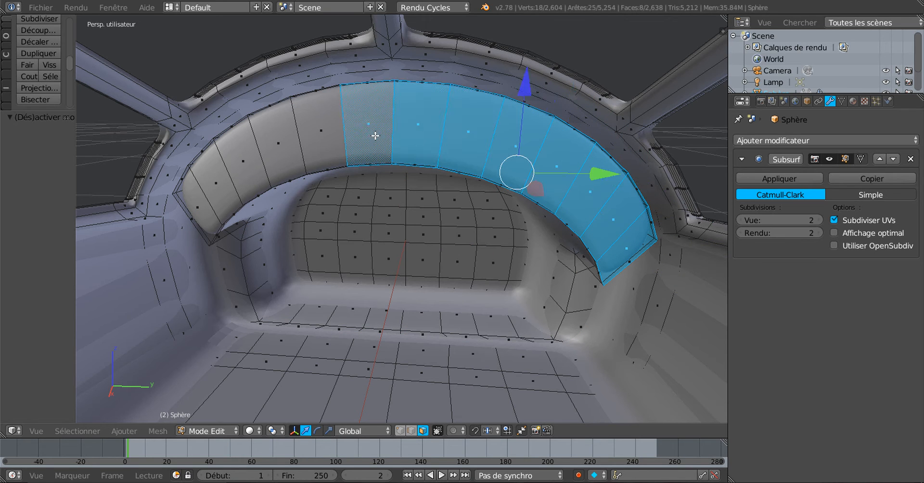
pyautogui.keyDown('shift'); pyautogui.rightClick(330, 136); pyautogui.keyUp('shift')
pyautogui.keyDown('shift'); pyautogui.rightClick(273, 148); pyautogui.keyUp('shift')
pyautogui.keyDown('shift'); pyautogui.rightClick(246, 163); pyautogui.keyUp('shift')
pyautogui.keyDown('shift'); pyautogui.rightClick(221, 179); pyautogui.keyUp('shift')
pyautogui.keyDown('shift'); pyautogui.rightClick(203, 197); pyautogui.keyUp('shift')
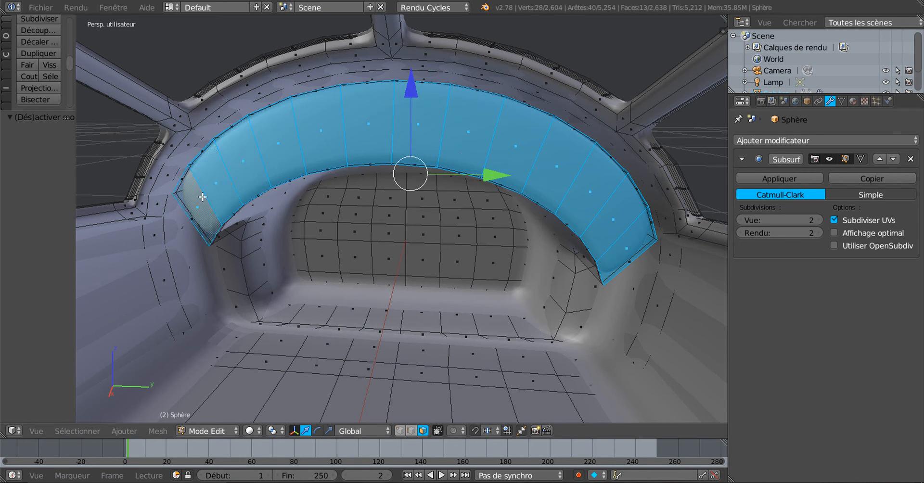
# - Grow the face selection by one ring to include the narrow rim faces around the arch's front
pyautogui.moveTo(537, 247); pyautogui.dragTo(641, 229, button='middle')
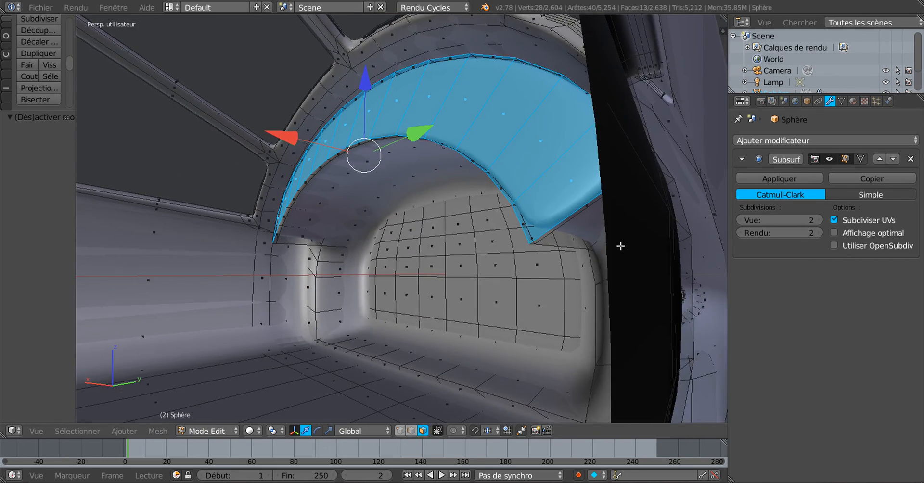
pyautogui.scroll(1, 621, 247)
pyautogui.moveTo(624, 261); pyautogui.dragTo(626, 253, button='middle')
pyautogui.press('ctrl+KP_Add')
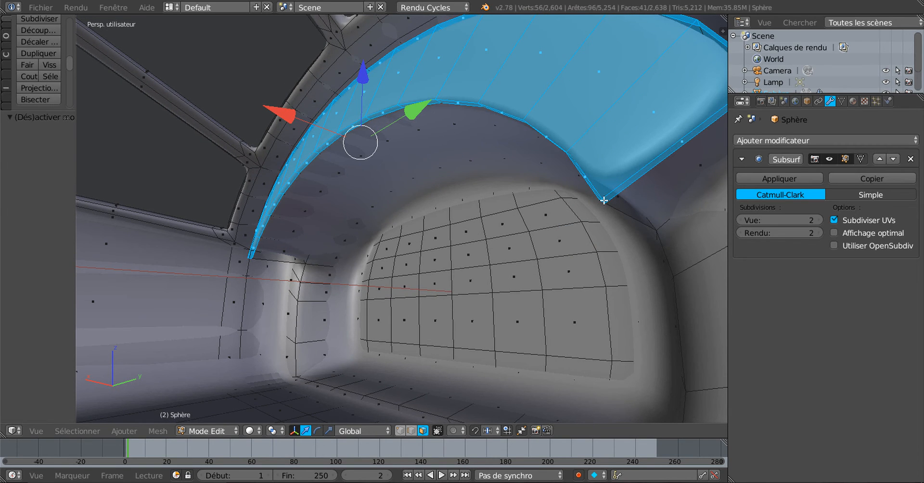
# - Move the selected arch faces 0.054 along X and raise them 0.018 along Z
pyautogui.moveTo(592, 248); pyautogui.dragTo(507, 329, button='middle')
pyautogui.moveTo(363, 246); pyautogui.dragTo(336, 261)
pyautogui.moveTo(429, 276); pyautogui.dragTo(486, 271, button='middle')
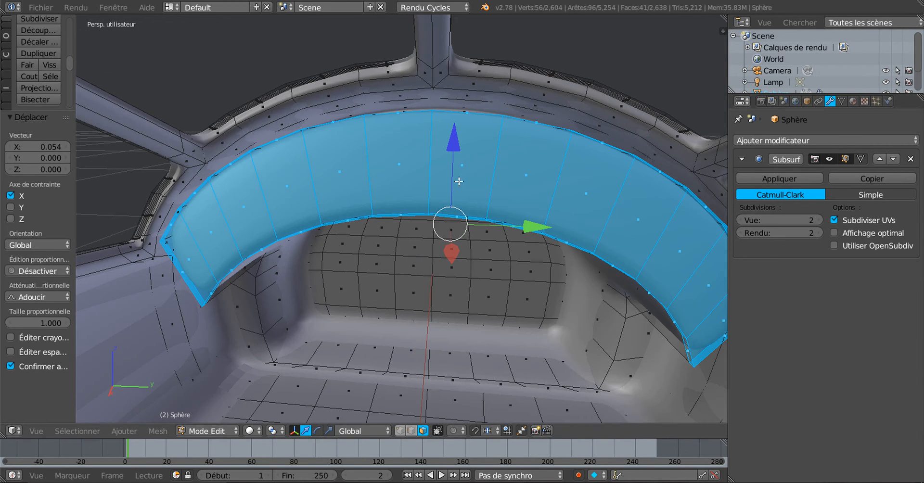
pyautogui.moveTo(453, 147); pyautogui.dragTo(459, 140)
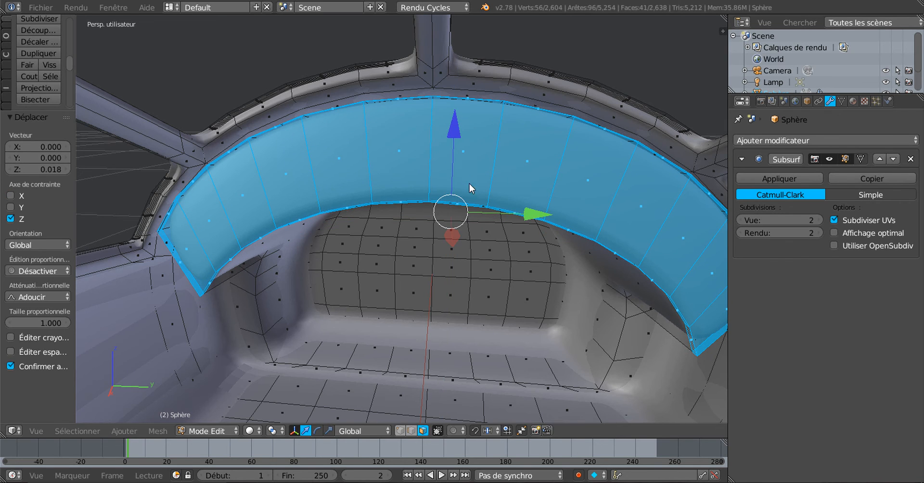
# - Nudge the selected arch faces slightly further along positive X and check the smoothed cockpit in object mode
pyautogui.press('Tab')
pyautogui.scroll(-3, 498, 267)
pyautogui.moveTo(505, 268); pyautogui.dragTo(473, 291, button='middle')
pyautogui.press('Tab')
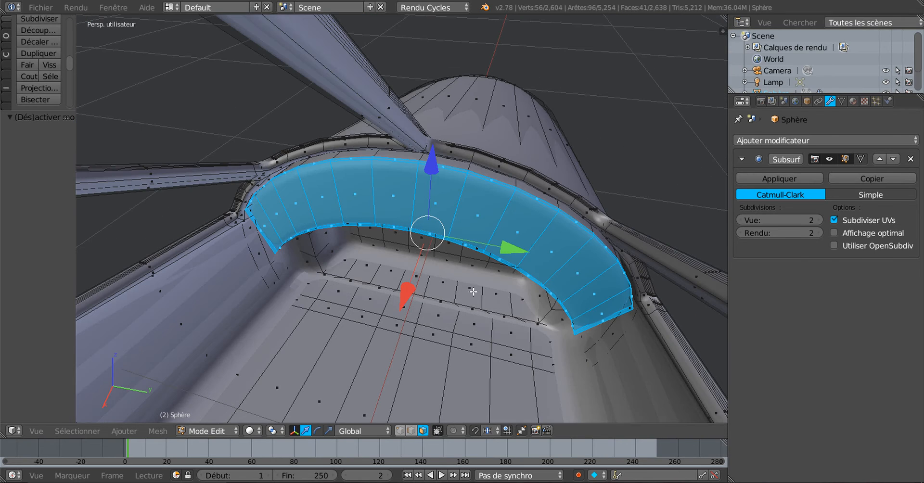
pyautogui.moveTo(407, 298); pyautogui.dragTo(407, 302)
pyautogui.moveTo(505, 342)
pyautogui.mouseDown(button='middle')
pyautogui.moveTo(511, 293)
pyautogui.moveTo(508, 311)
pyautogui.moveTo(513, 299)
pyautogui.moveTo(421, 306)
pyautogui.moveTo(413, 337)
pyautogui.moveTo(556, 308)
pyautogui.moveTo(533, 289)
pyautogui.moveTo(523, 296)
pyautogui.moveTo(522, 368)
pyautogui.moveTo(445, 359)
pyautogui.moveTo(481, 345)
pyautogui.moveTo(516, 356)
pyautogui.moveTo(536, 348)
pyautogui.moveTo(509, 340)
pyautogui.mouseUp(button='middle')
pyautogui.press('Tab')
pyautogui.scroll(-5, 445, 359)
pyautogui.scroll(6, 535, 349)
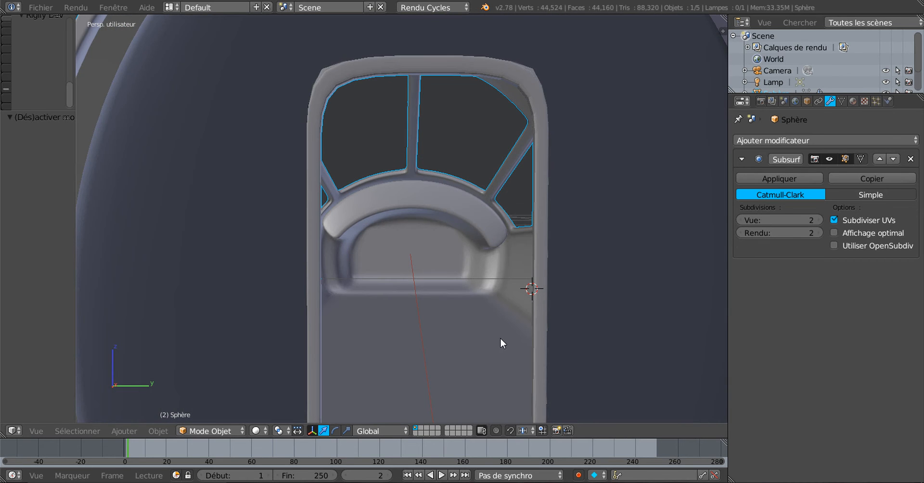
pyautogui.scroll(4, 499, 337)
pyautogui.scroll(-3, 503, 336)
pyautogui.scroll(7, 489, 337)
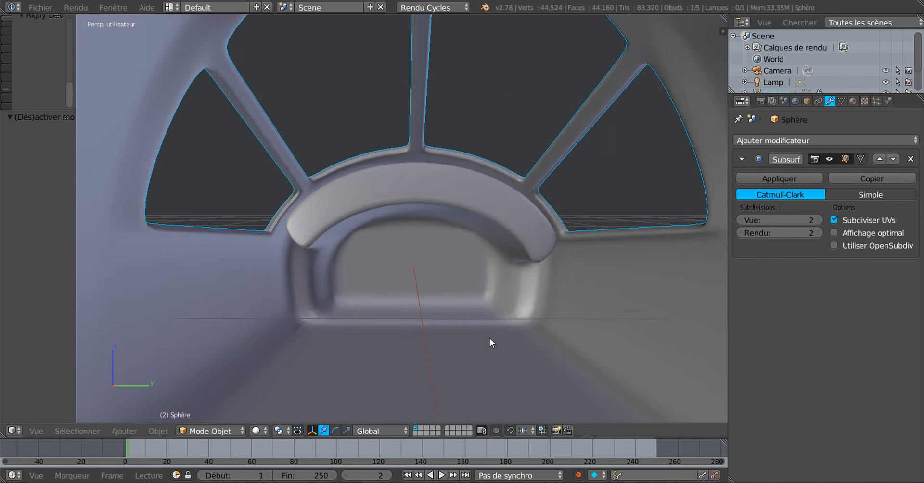
# - Add two loop cuts around the recess walls, one near the back wall at factor -0.798 and one near the front opening at 0.889
pyautogui.press('Tab')
pyautogui.moveTo(501, 322); pyautogui.dragTo(536, 306, button='middle')
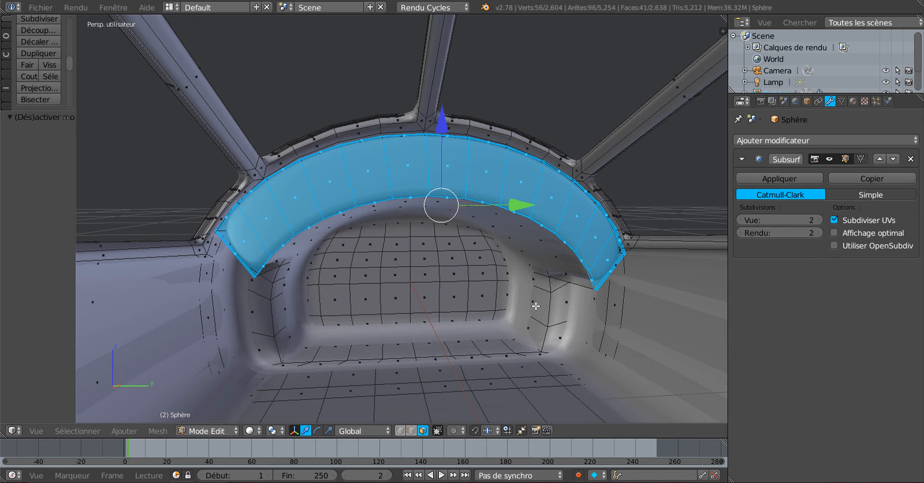
pyautogui.hotkey('ctrl', 'r')
pyautogui.click(540, 292)
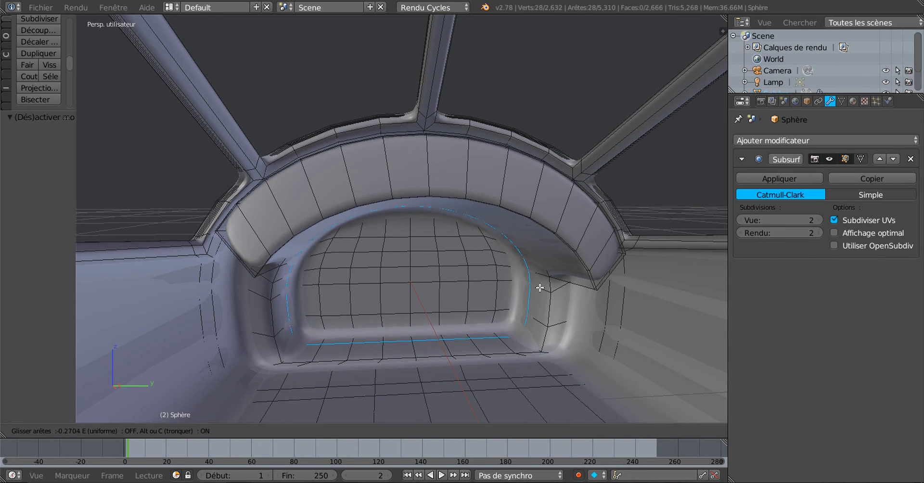
pyautogui.click(541, 287)
pyautogui.hotkey('ctrl', 'r')
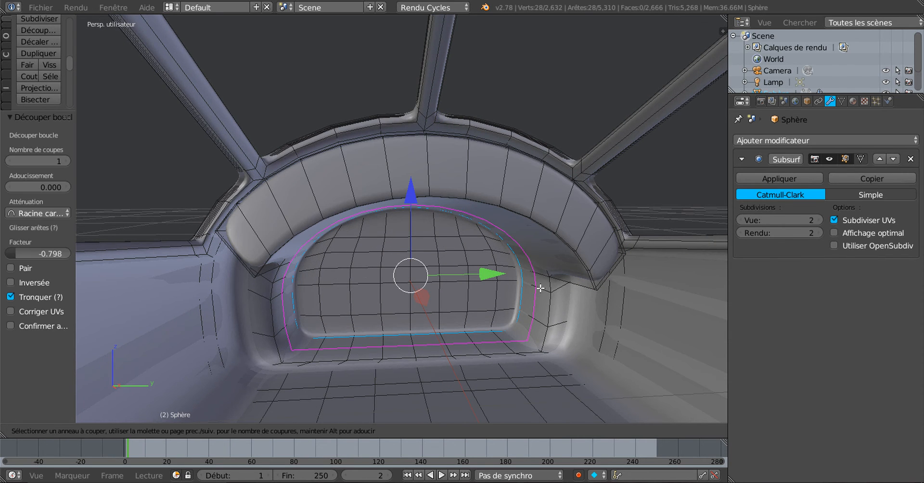
pyautogui.click(541, 289)
pyautogui.click(554, 295)
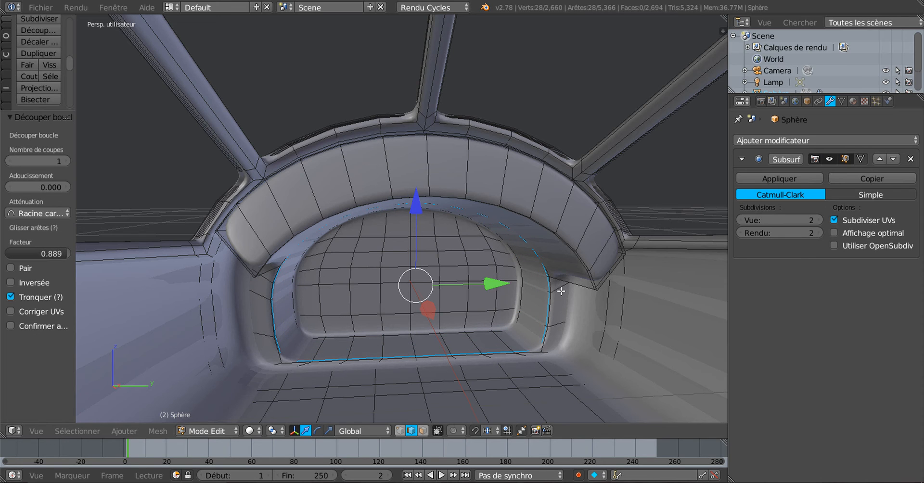
# - Add a loop cut through the arch's front face and the recess's outer frame at factor -0.400
pyautogui.hotkey('ctrl', 'r')
pyautogui.click(560, 289)
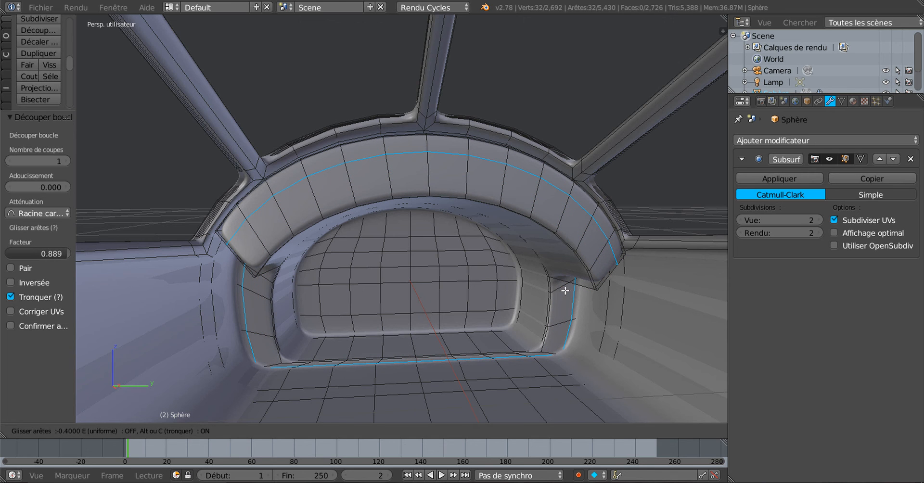
pyautogui.click(565, 291)
pyautogui.moveTo(564, 272); pyautogui.dragTo(577, 263, button='middle')
pyautogui.moveTo(440, 176); pyautogui.dragTo(390, 178, button='middle')
pyautogui.moveTo(541, 210); pyautogui.dragTo(498, 181, button='middle')
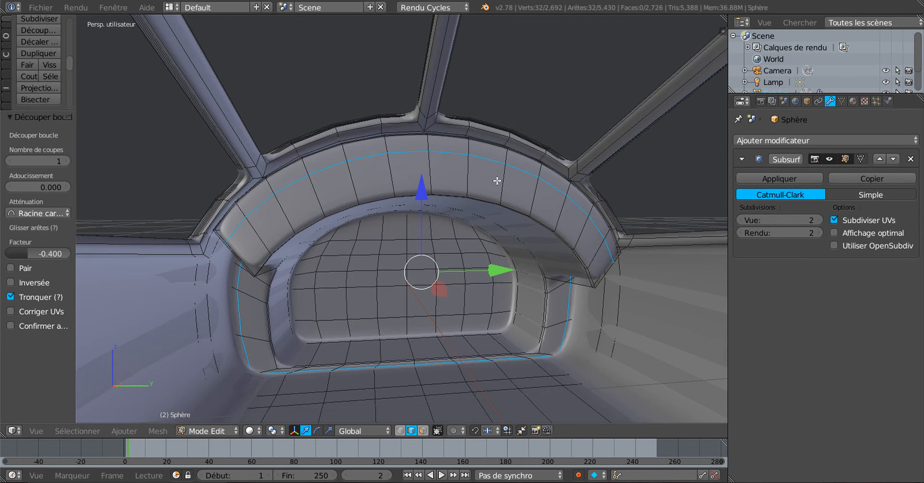
pyautogui.moveTo(528, 207); pyautogui.dragTo(483, 207, button='middle')
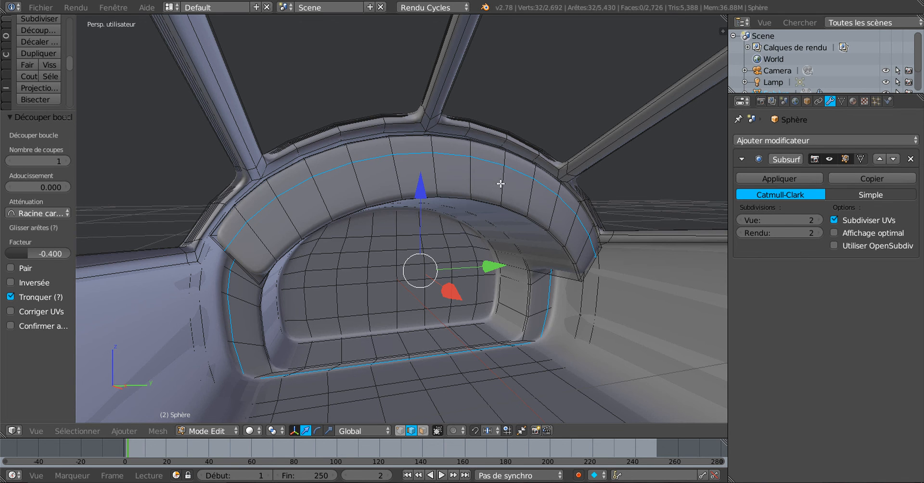
pyautogui.moveTo(501, 183)
pyautogui.mouseDown(button='middle')
pyautogui.moveTo(496, 192)
pyautogui.moveTo(490, 186)
pyautogui.mouseUp(button='middle')
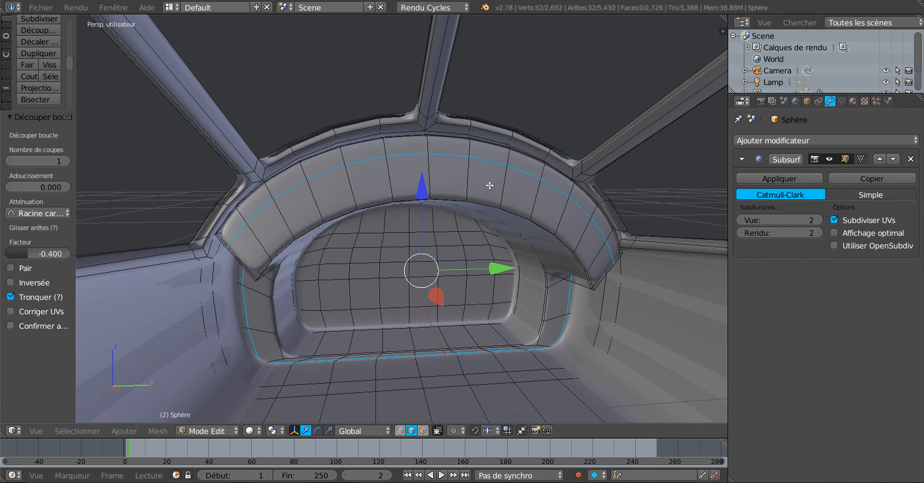
pyautogui.moveTo(576, 223); pyautogui.dragTo(560, 216, button='middle')
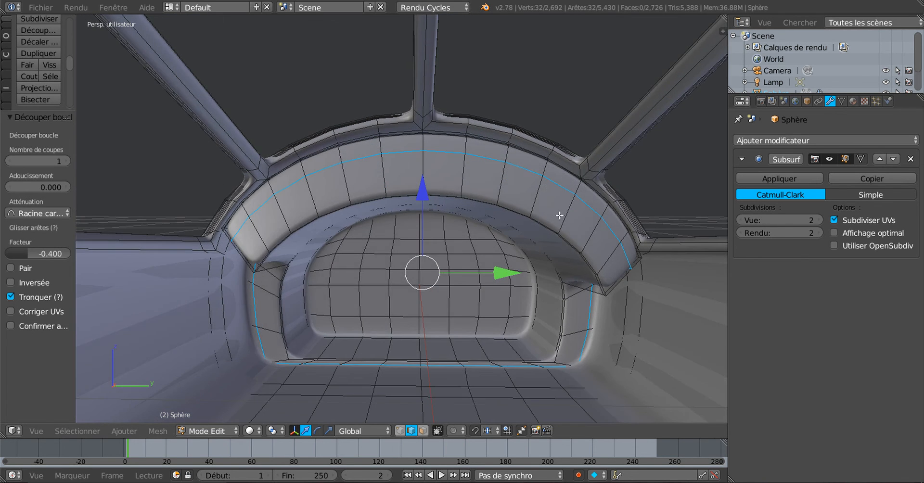
# - Select only the new loop's edges that run across the arch's front face, from one end to the other
pyautogui.rightClick(622, 248)
pyautogui.keyDown('shift'); pyautogui.rightClick(614, 235); pyautogui.keyUp('shift')
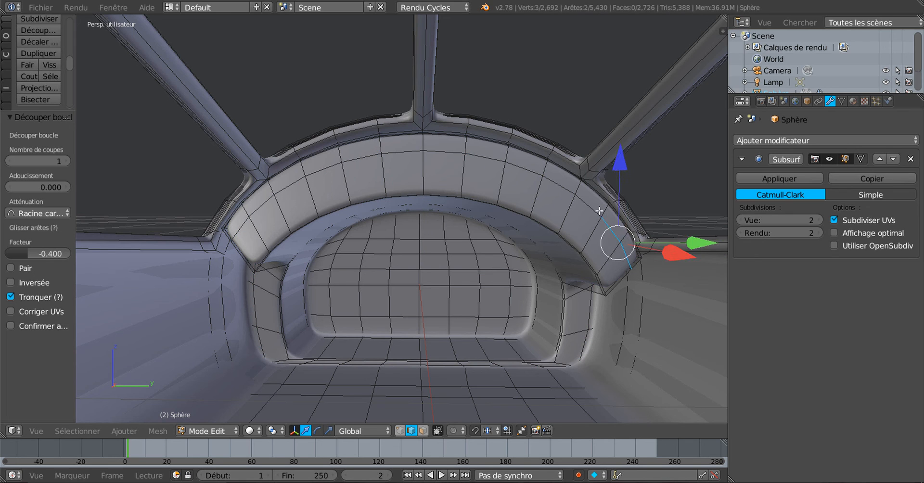
pyautogui.keyDown('shift'); pyautogui.rightClick(599, 211); pyautogui.keyUp('shift')
pyautogui.keyDown('shift'); pyautogui.rightClick(563, 190); pyautogui.keyUp('shift')
pyautogui.keyDown('shift'); pyautogui.rightClick(540, 173); pyautogui.keyUp('shift')
pyautogui.keyDown('shift'); pyautogui.rightClick(479, 159); pyautogui.keyUp('shift')
pyautogui.keyDown('shift'); pyautogui.rightClick(443, 153); pyautogui.keyUp('shift')
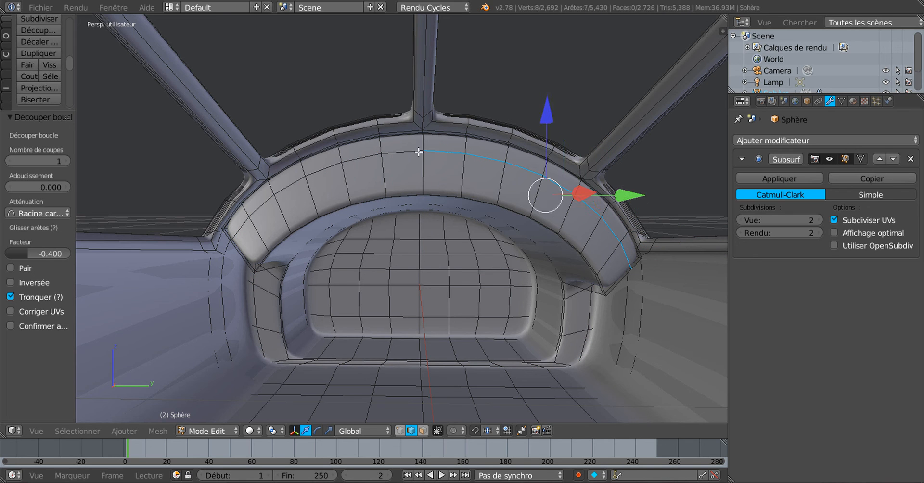
pyautogui.keyDown('shift'); pyautogui.rightClick(417, 153); pyautogui.keyUp('shift')
pyautogui.keyDown('shift'); pyautogui.rightClick(366, 162); pyautogui.keyUp('shift')
pyautogui.keyDown('shift'); pyautogui.rightClick(328, 170); pyautogui.keyUp('shift')
pyautogui.keyDown('shift'); pyautogui.rightClick(276, 200); pyautogui.keyUp('shift')
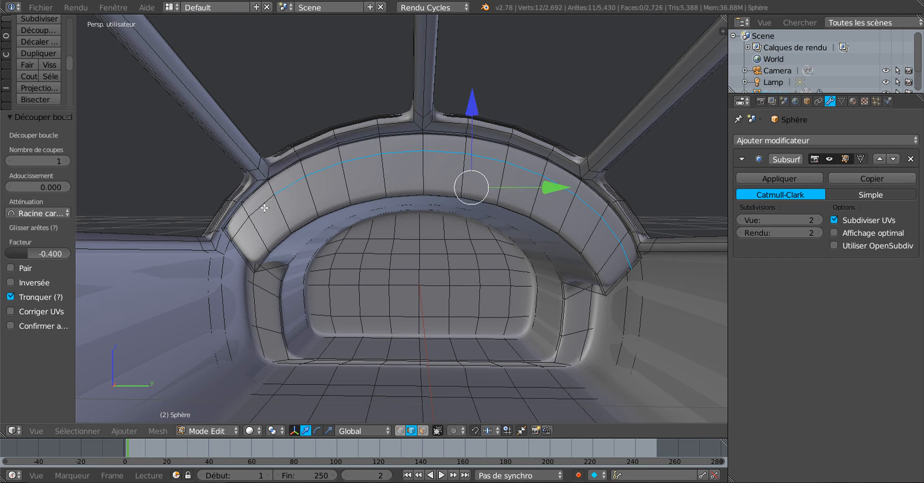
pyautogui.keyDown('shift'); pyautogui.rightClick(264, 208); pyautogui.keyUp('shift')
pyautogui.keyDown('shift'); pyautogui.rightClick(247, 229); pyautogui.keyUp('shift')
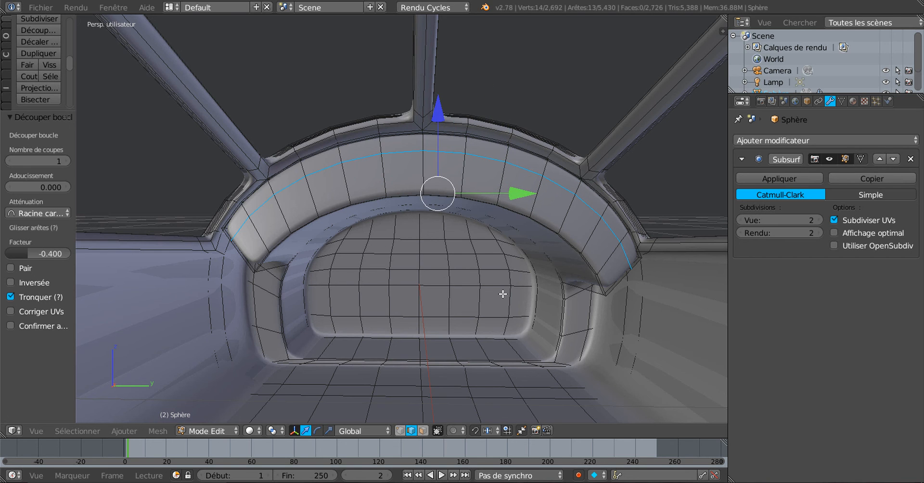
# - Slide the selected edges toward the arch's upper rim by a factor of about -0.71 and check the smoothed fuselage in object mode
pyautogui.press('g')
pyautogui.press('g')
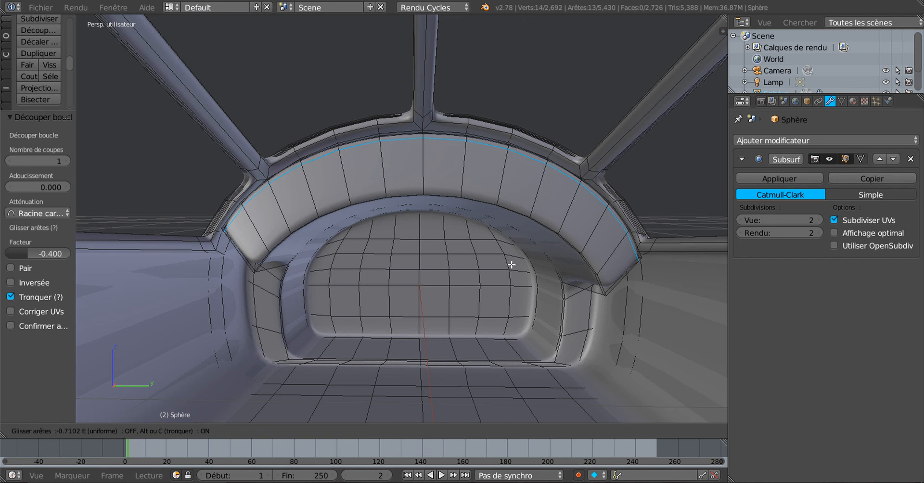
pyautogui.click(511, 264)
pyautogui.press('Tab')
pyautogui.moveTo(519, 285); pyautogui.dragTo(510, 310, button='middle')
pyautogui.scroll(5, 474, 270)
pyautogui.scroll(-4, 474, 274)
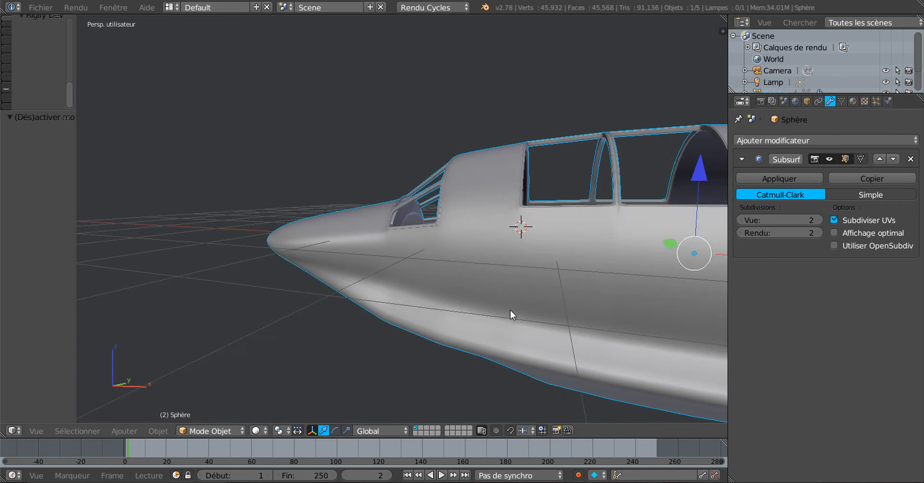
pyautogui.moveTo(574, 304); pyautogui.dragTo(500, 331, button='middle')
pyautogui.scroll(2, 457, 270)
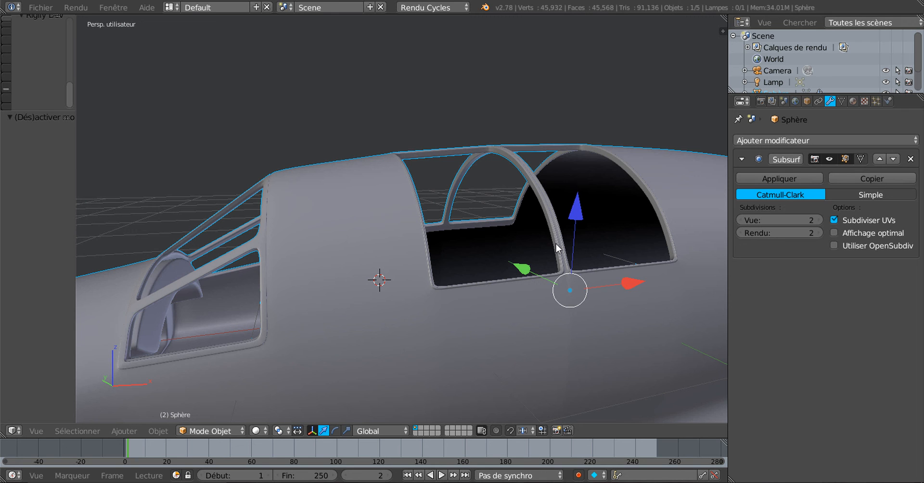
pyautogui.press('Tab')
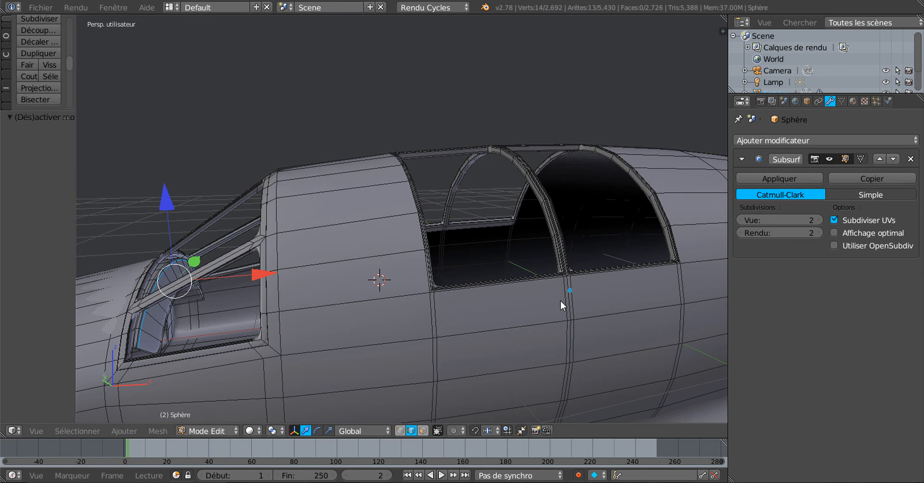
pyautogui.press('Tab')
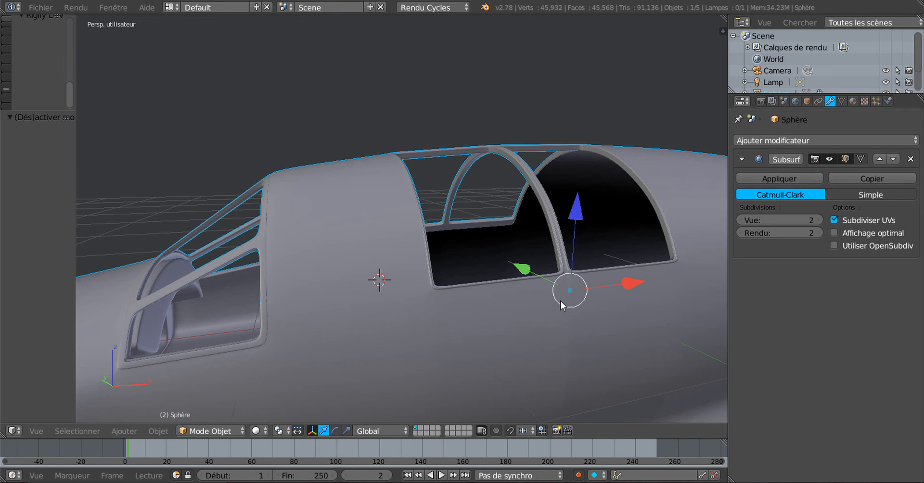
# - Reveal all hidden objects and inspect the fuselage with its windshield and raised canopy panels
pyautogui.hotkey('alt', 'h')
pyautogui.scroll(-5, 560, 291)
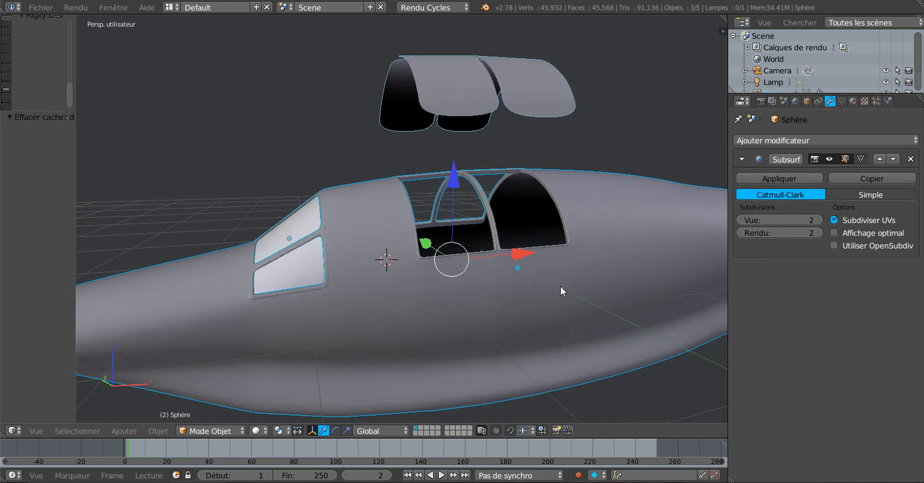
pyautogui.moveTo(562, 269); pyautogui.dragTo(530, 242, button='middle')
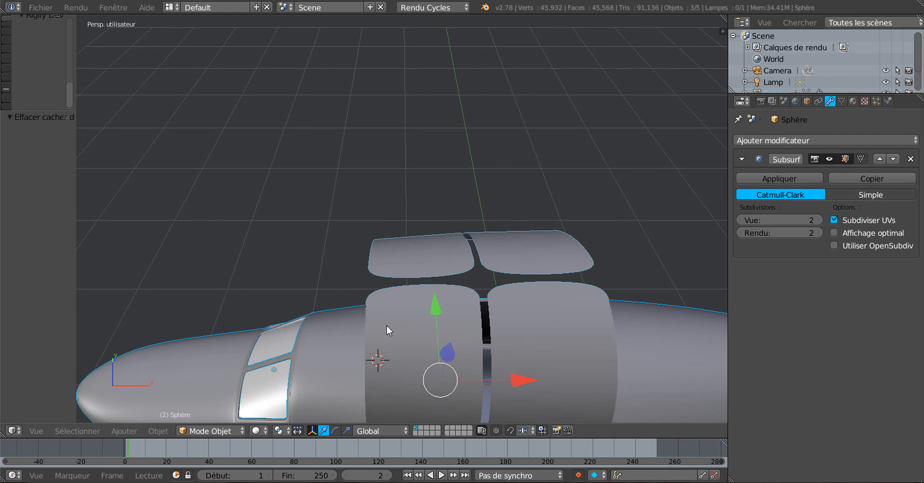
pyautogui.moveTo(386, 326); pyautogui.dragTo(421, 305, button='middle')
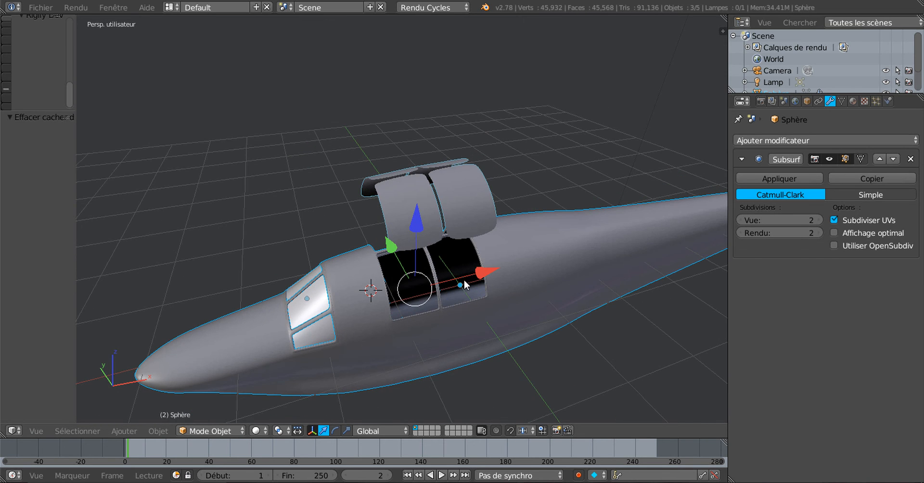
pyautogui.moveTo(465, 285); pyautogui.dragTo(362, 292, button='middle')
pyautogui.scroll(2, 418, 299)
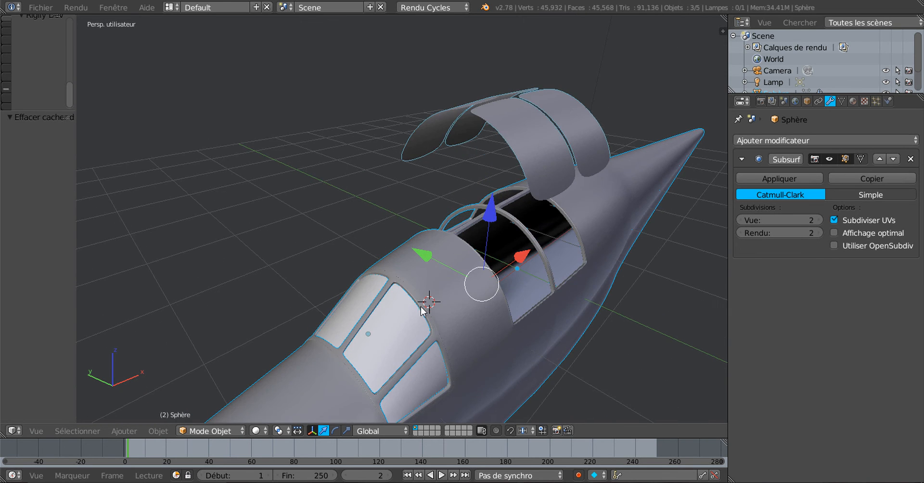
# - Select the raised canopy panels object above the rear cockpit openings
pyautogui.click(257, 431)
pyautogui.moveTo(435, 331); pyautogui.dragTo(452, 273, button='middle')
pyautogui.rightClick(486, 163)
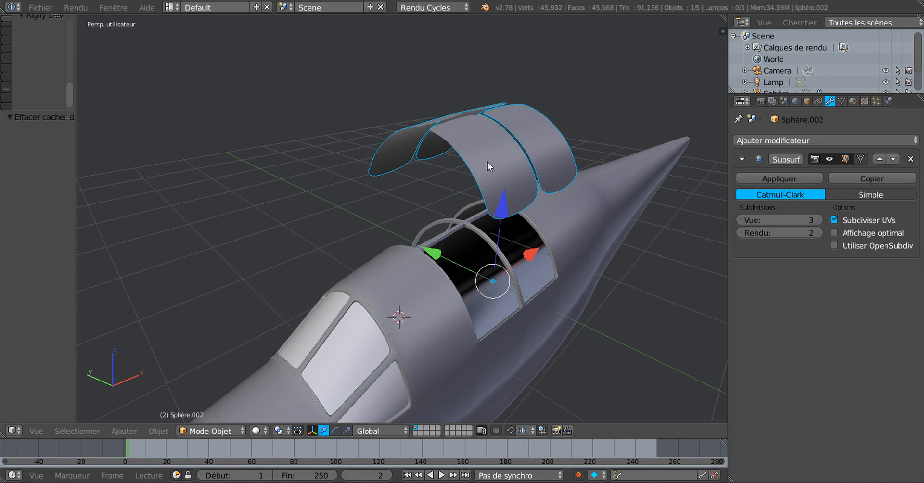
pyautogui.moveTo(367, 361); pyautogui.dragTo(393, 301, button='middle')
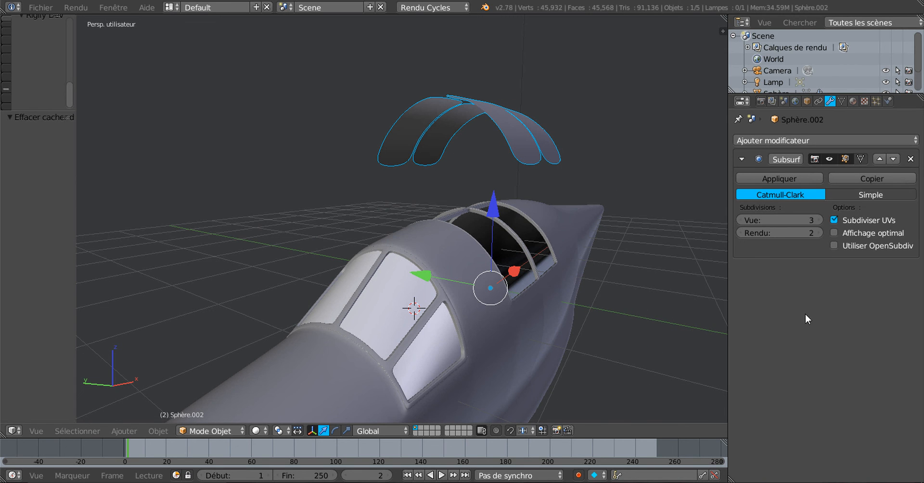
# - Add a new material to the raised canopy panels and check their mesh in edit mode before returning to object mode
pyautogui.click(853, 102)
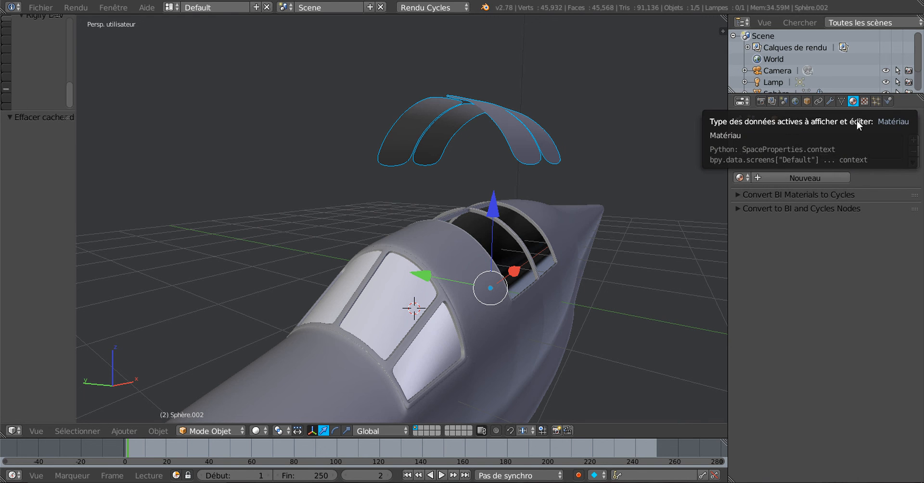
pyautogui.click(824, 174)
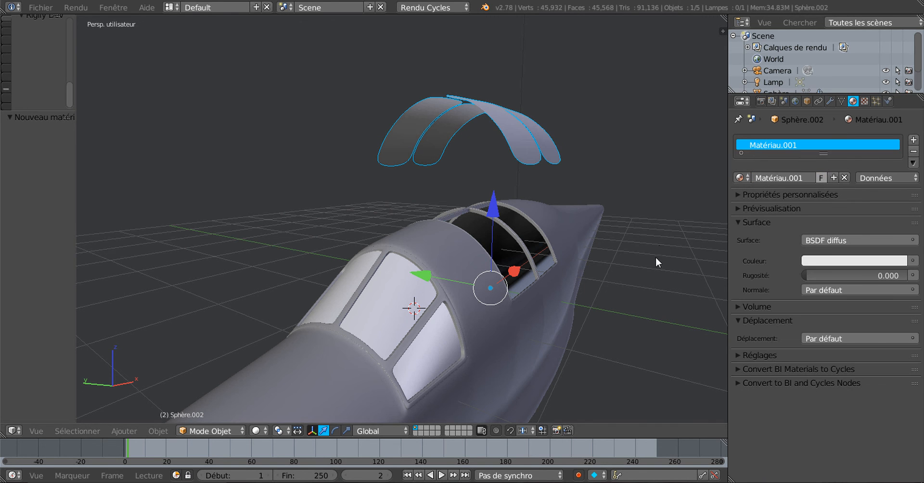
pyautogui.moveTo(654, 257); pyautogui.dragTo(621, 275, button='middle')
pyautogui.moveTo(618, 234); pyautogui.dragTo(484, 226, button='middle')
pyautogui.press('Tab')
pyautogui.scroll(-6, 461, 323)
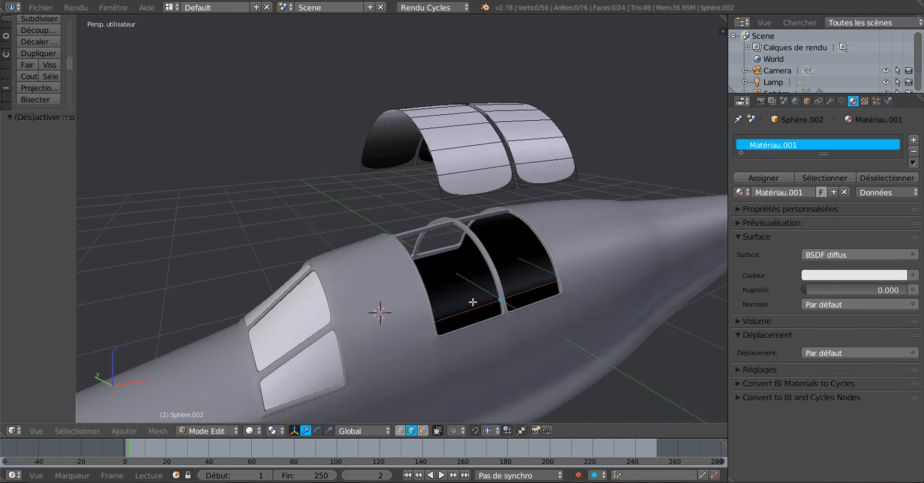
pyautogui.moveTo(448, 309); pyautogui.dragTo(580, 319, button='middle')
pyautogui.scroll(4, 395, 325)
pyautogui.press('Tab')
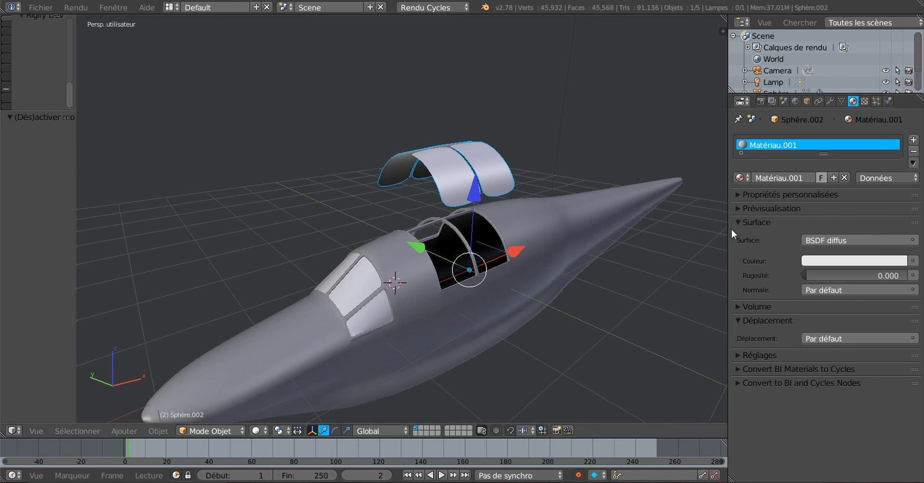
# - Examine the fuselage interior through the doorway toward the instrument panel arch, and the windshield and canopy openings from outside
pyautogui.moveTo(578, 278); pyautogui.dragTo(565, 277, button='middle')
pyautogui.keyDown('shift'); pyautogui.moveTo(514, 294); pyautogui.dragTo(331, 284, button='middle'); pyautogui.keyUp('shift')
pyautogui.scroll(2, 501, 294)
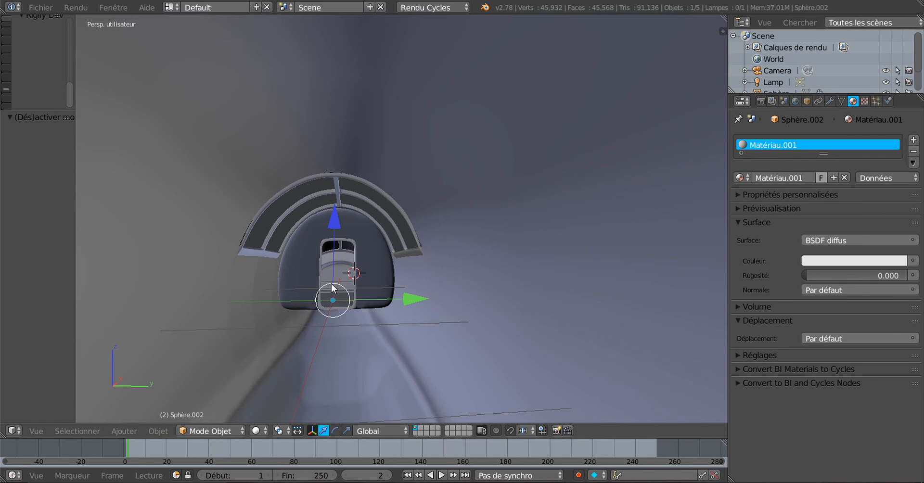
pyautogui.scroll(8, 362, 235)
pyautogui.scroll(-6, 364, 222)
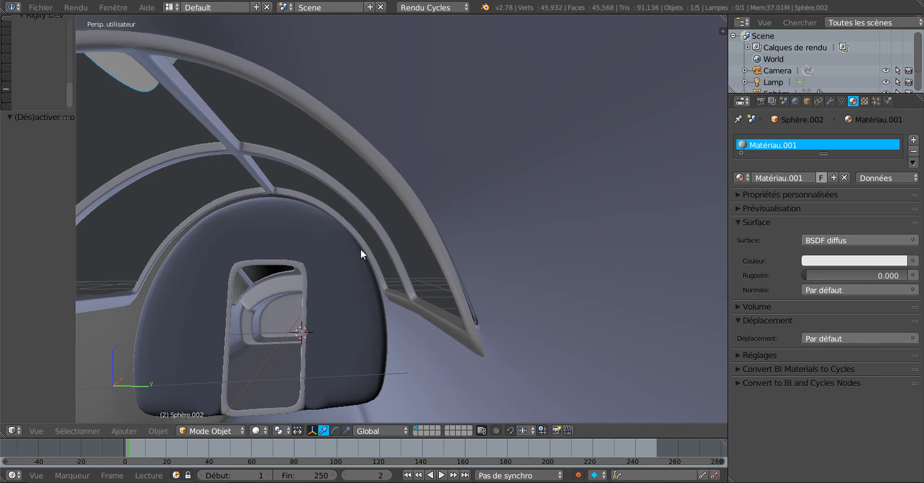
pyautogui.moveTo(298, 271); pyautogui.dragTo(373, 322, button='middle')
pyautogui.scroll(5, 309, 319)
pyautogui.scroll(4, 387, 352)
pyautogui.scroll(2, 371, 324)
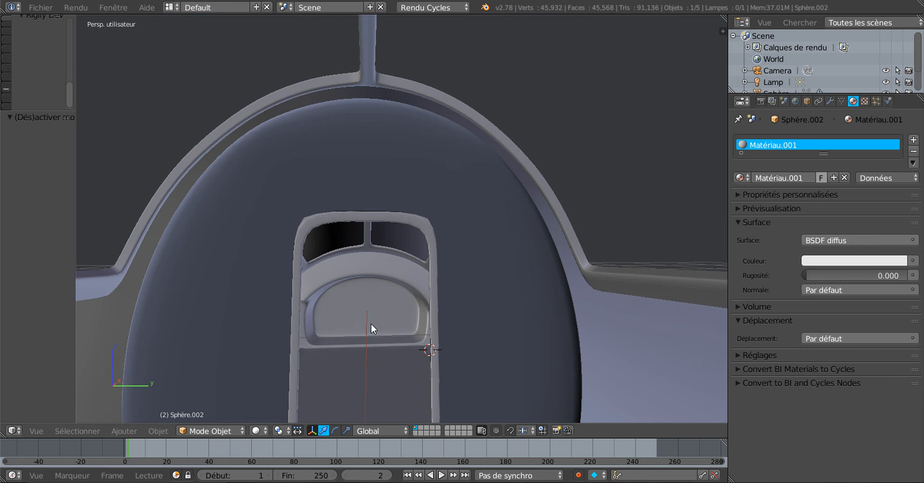
pyautogui.scroll(-5, 363, 299)
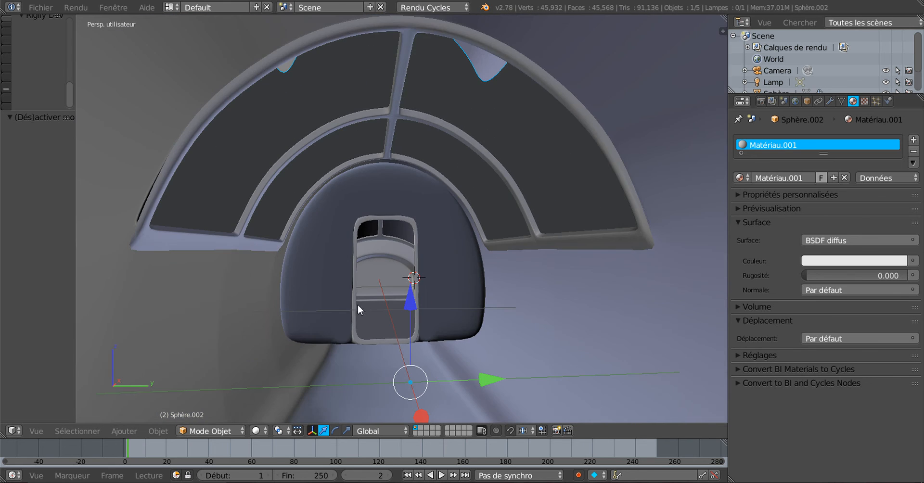
pyautogui.moveTo(357, 304); pyautogui.dragTo(520, 349, button='middle')
pyautogui.scroll(-3, 470, 330)
pyautogui.scroll(5, 470, 347)
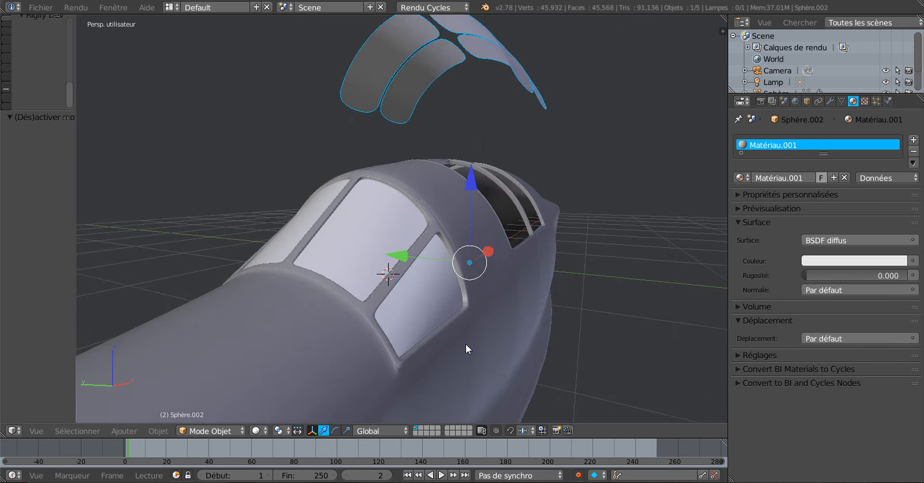
pyautogui.scroll(-5, 481, 339)
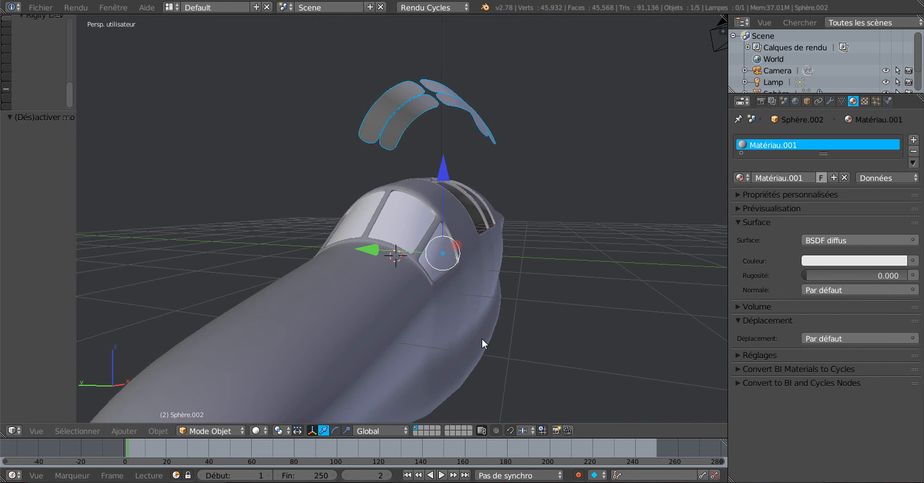
pyautogui.moveTo(481, 339); pyautogui.dragTo(447, 344, button='middle')
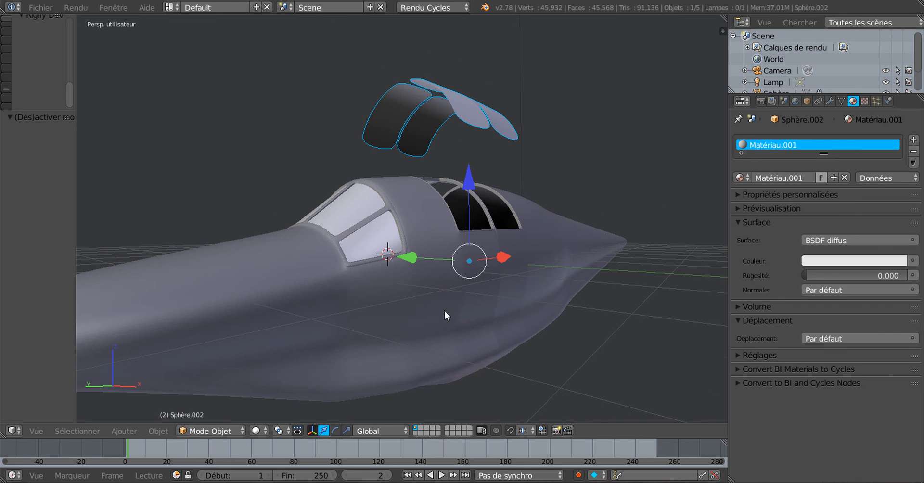
pyautogui.moveTo(445, 311); pyautogui.dragTo(452, 308, button='middle')
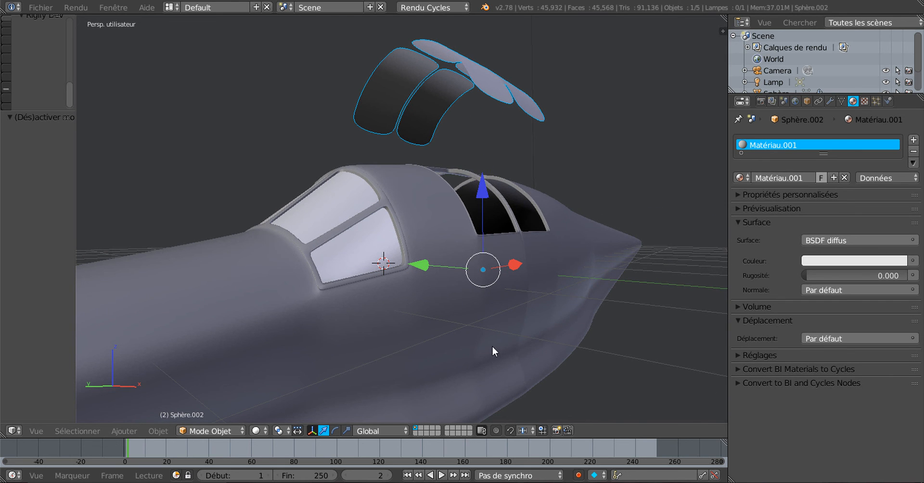